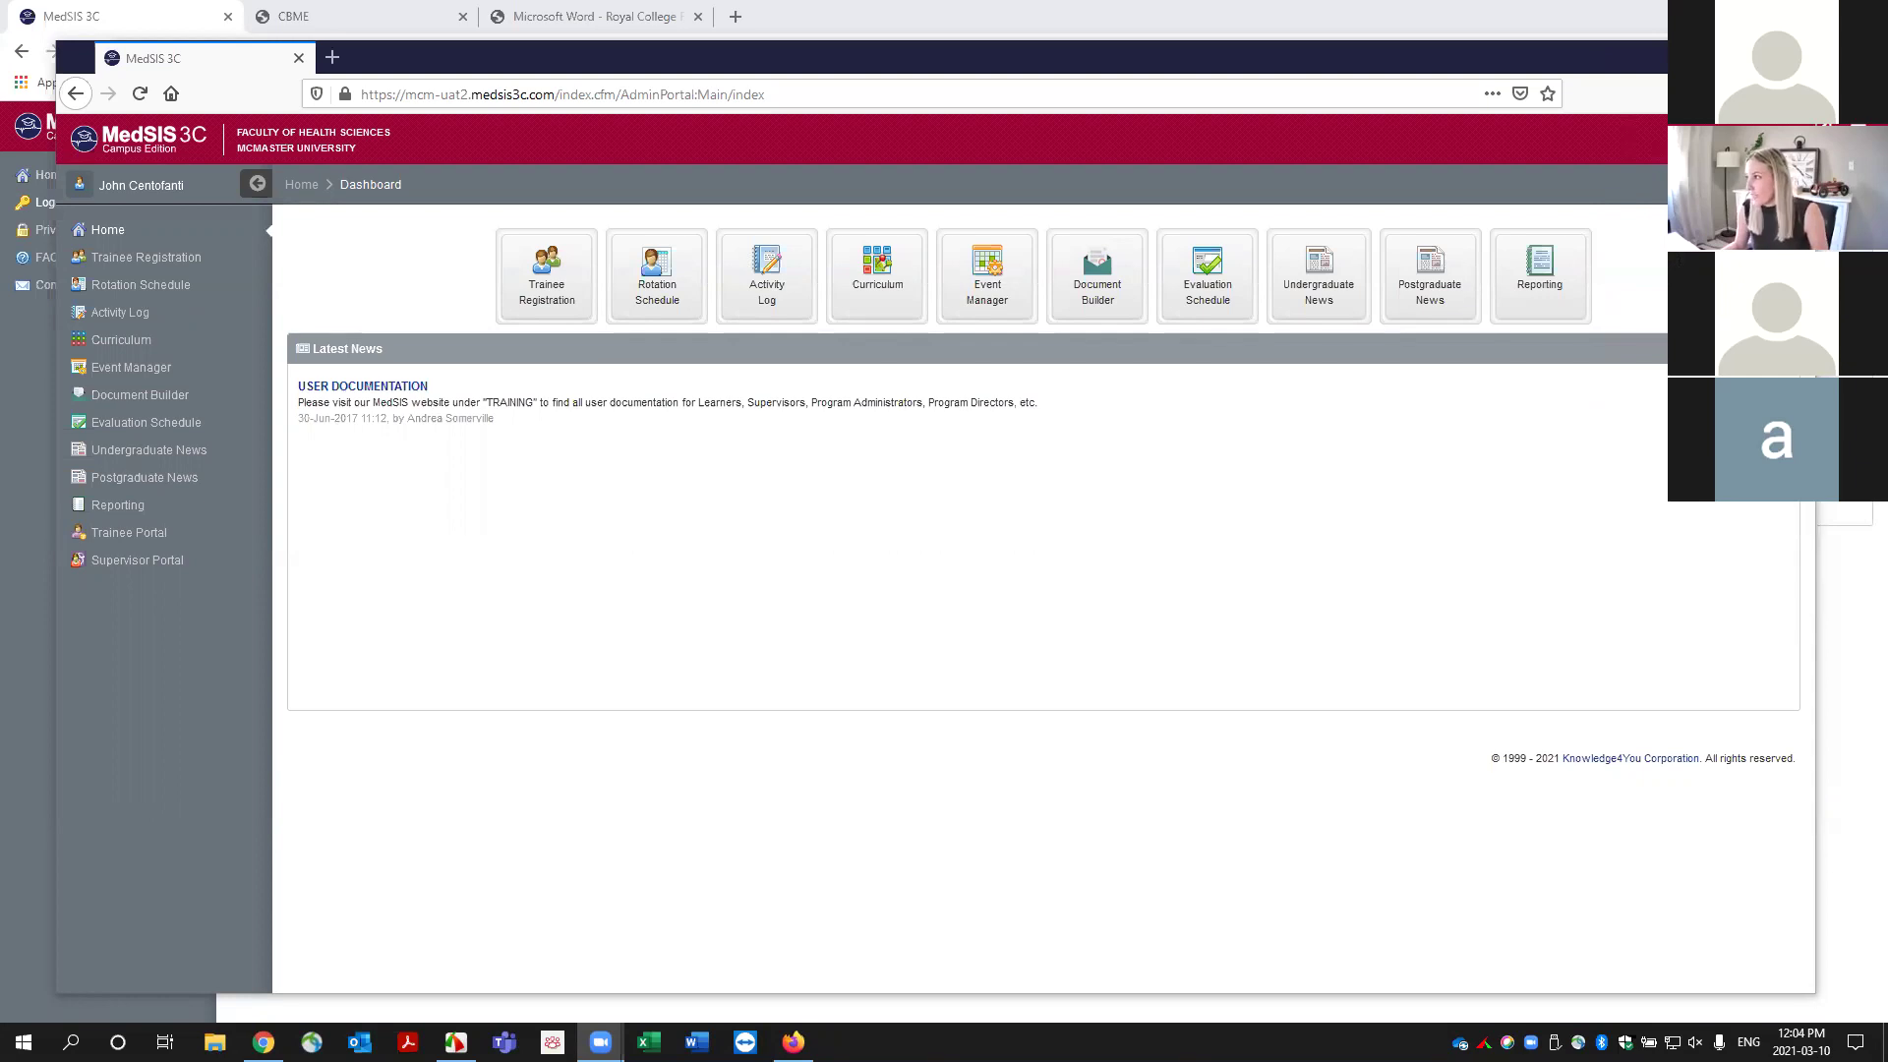
Switch to the MedSIS 3C login page in Chrome and sign in with the saved supervisor e-mail and the account password.
click(1747, 57)
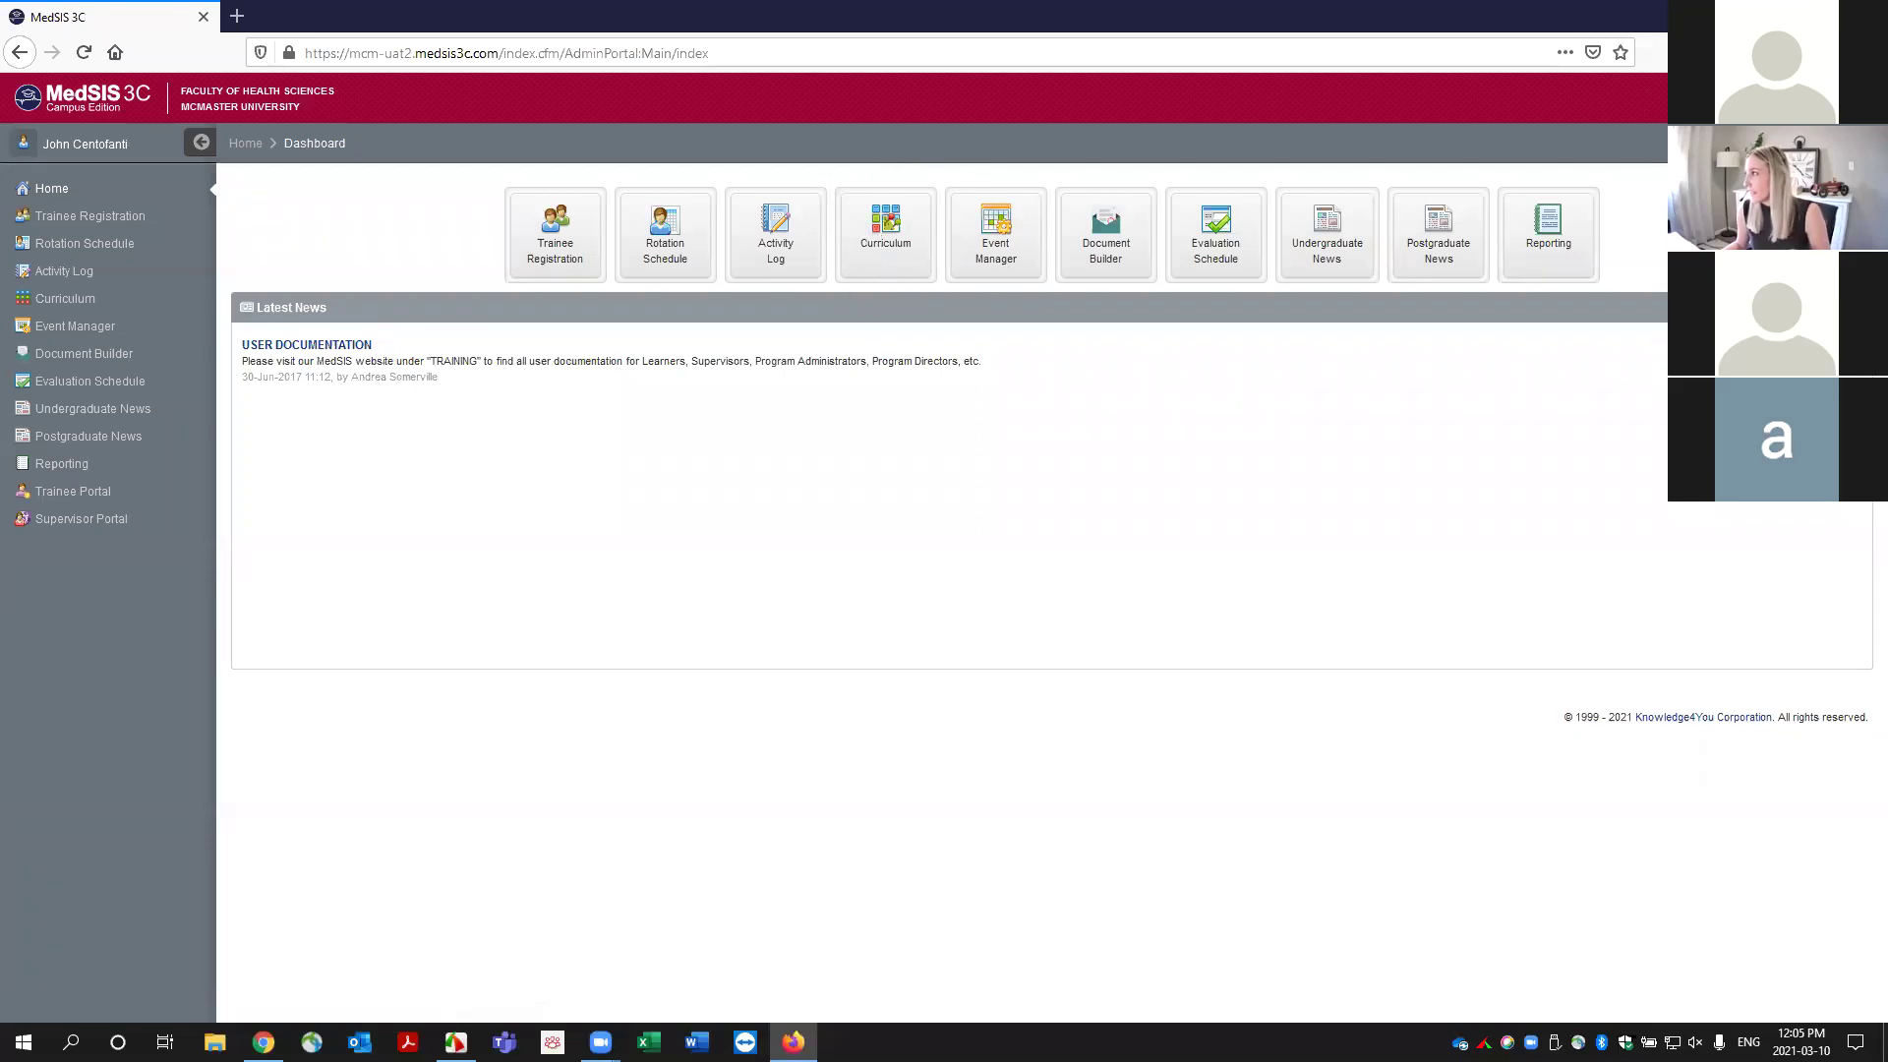
click(1752, 16)
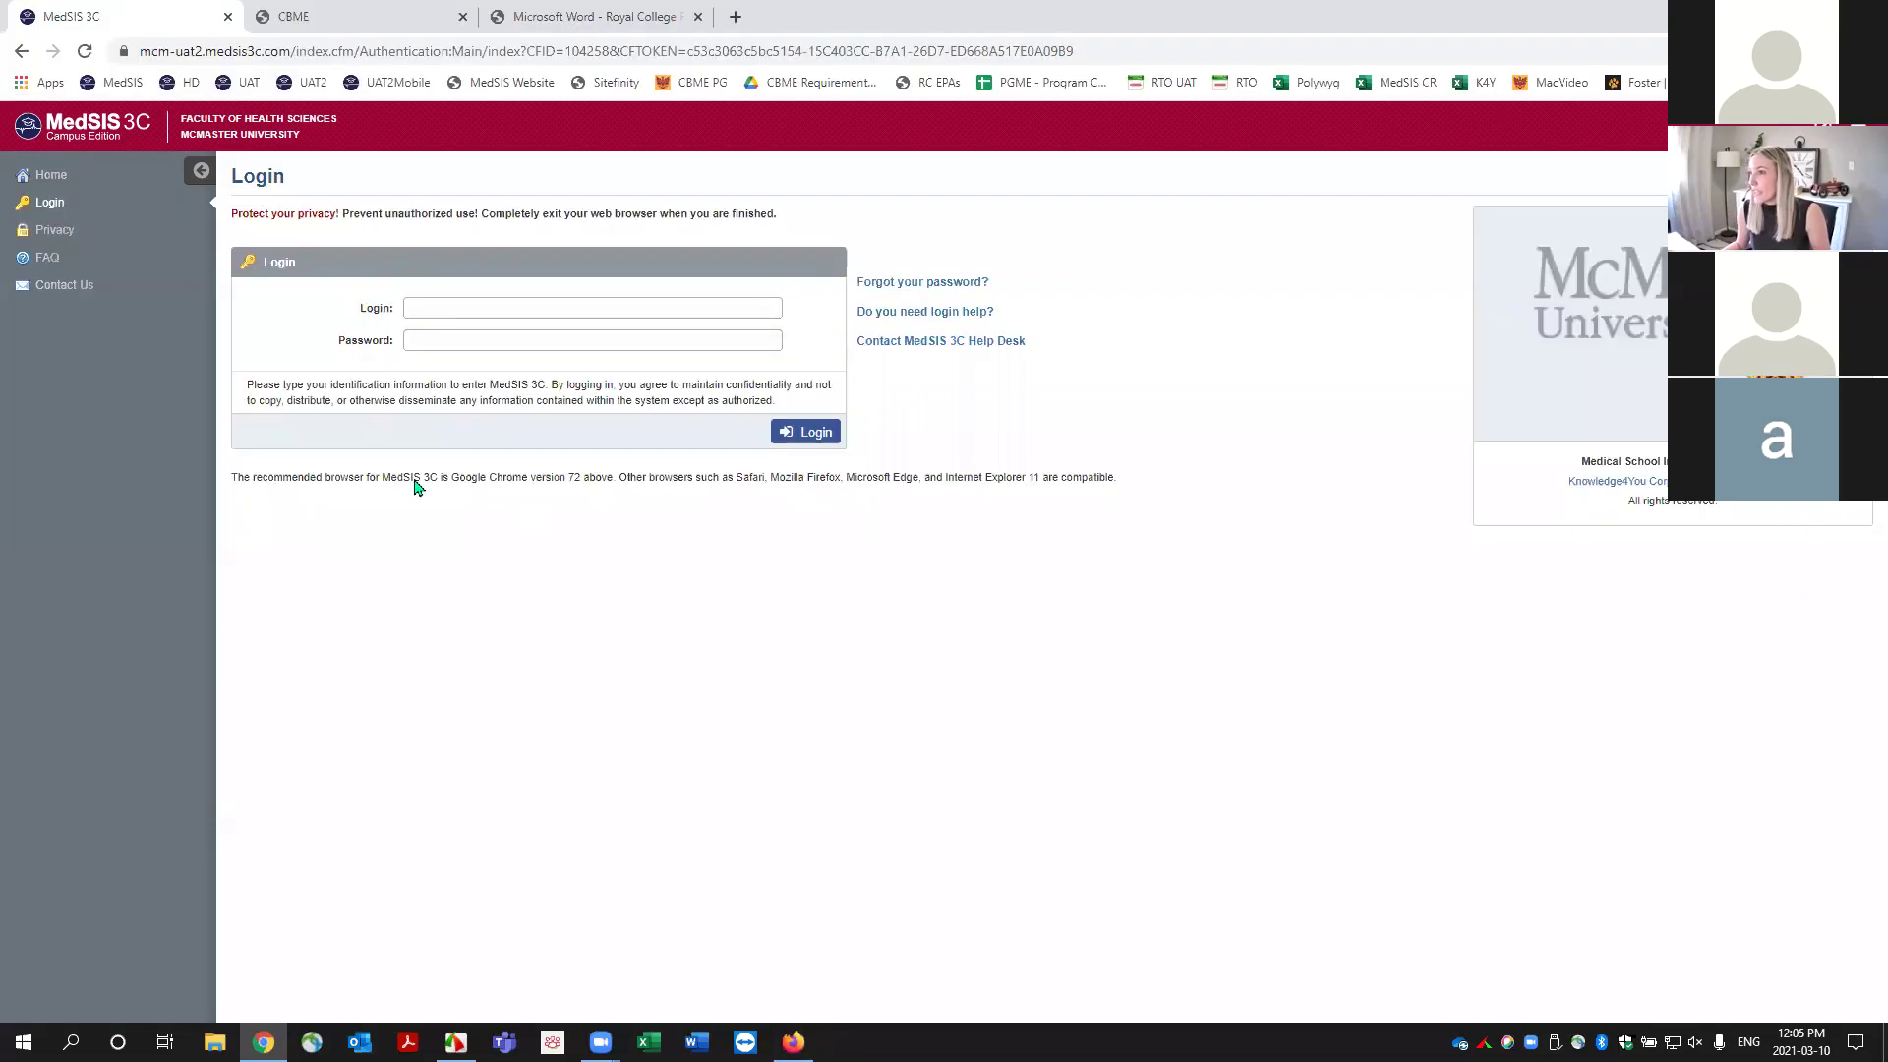
click(452, 311)
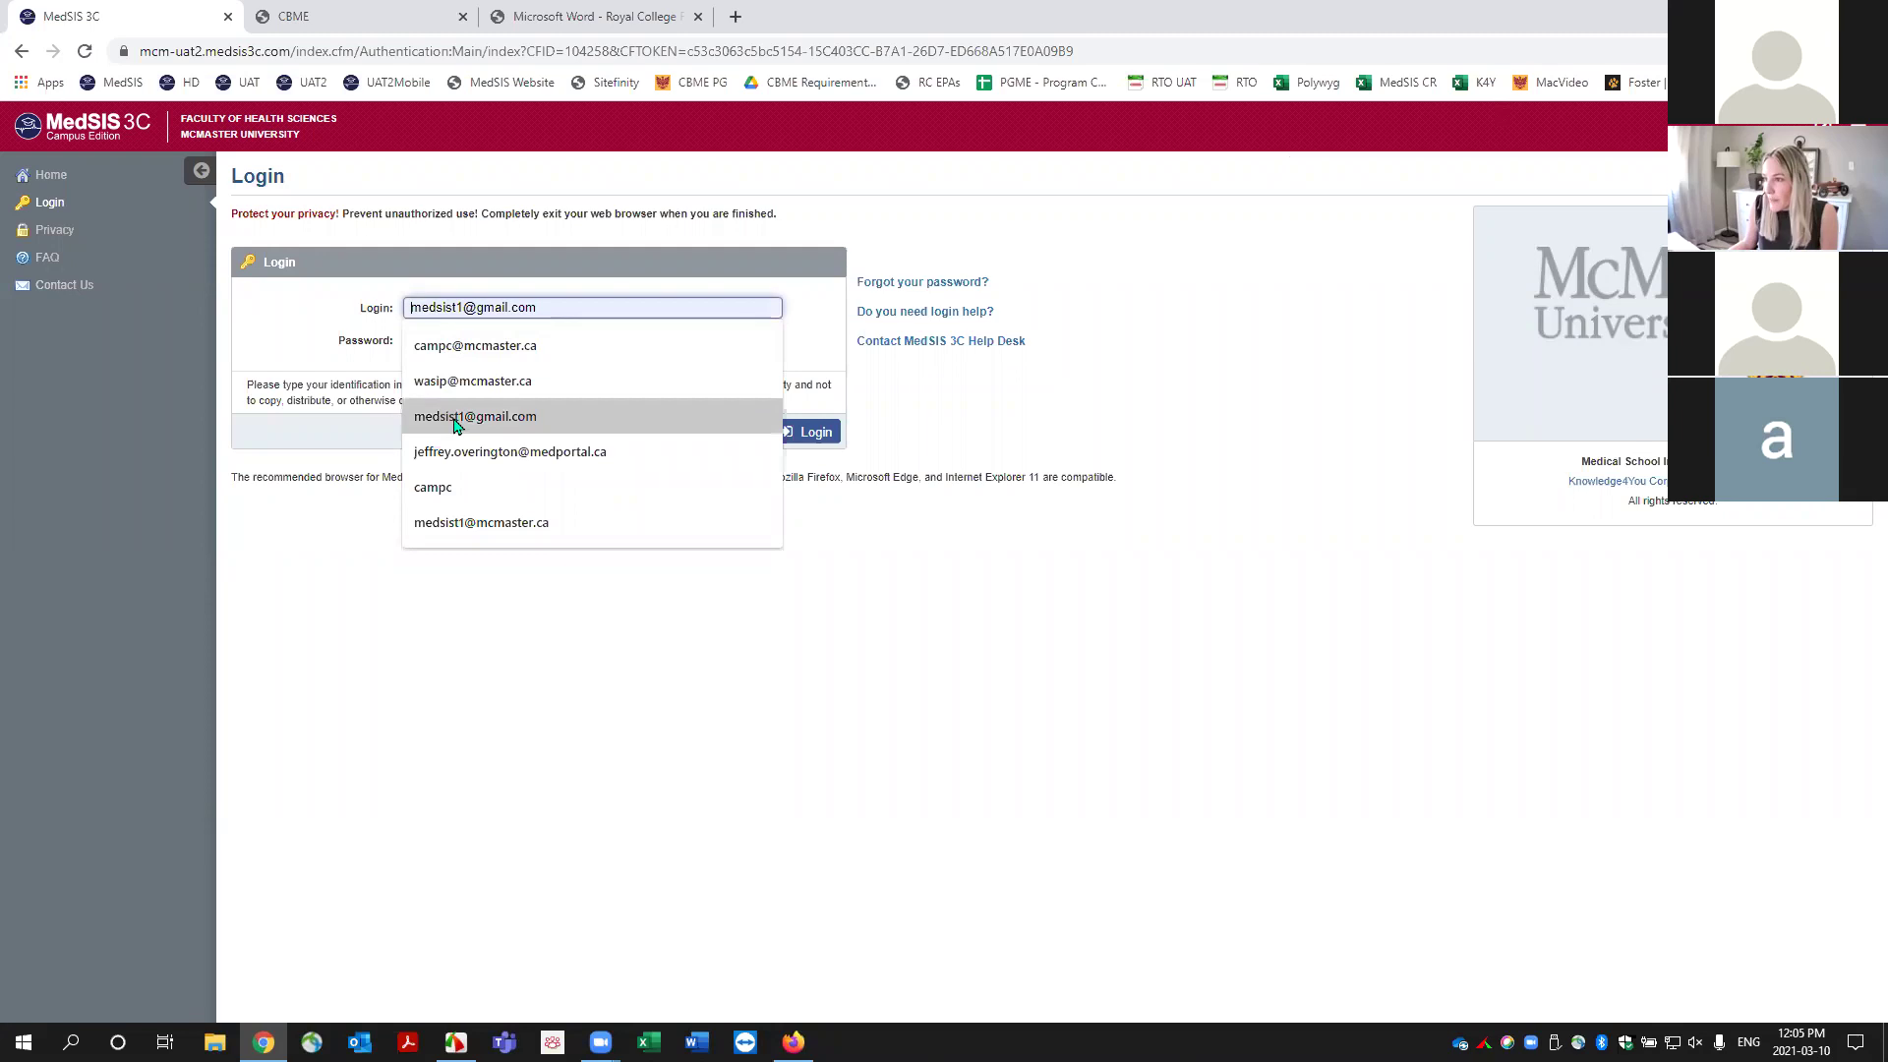
click(451, 417)
click(437, 337)
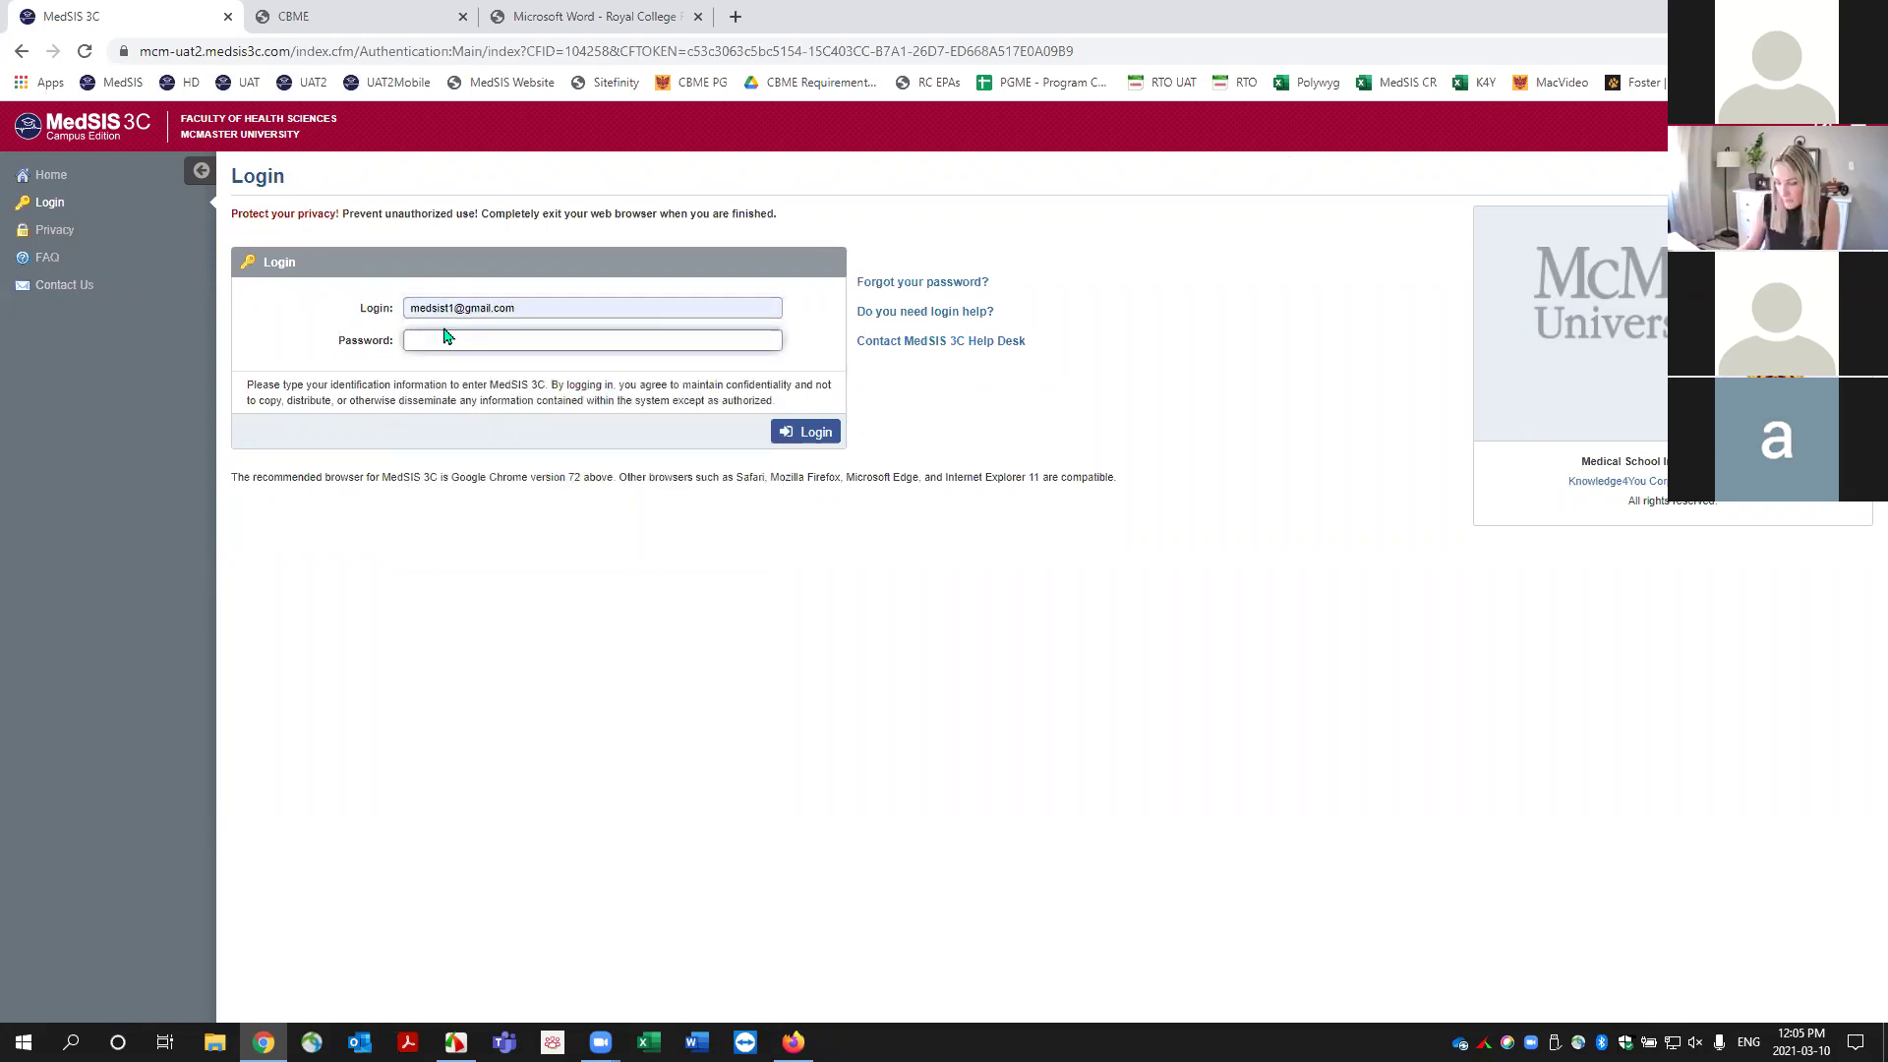
text(••••••)
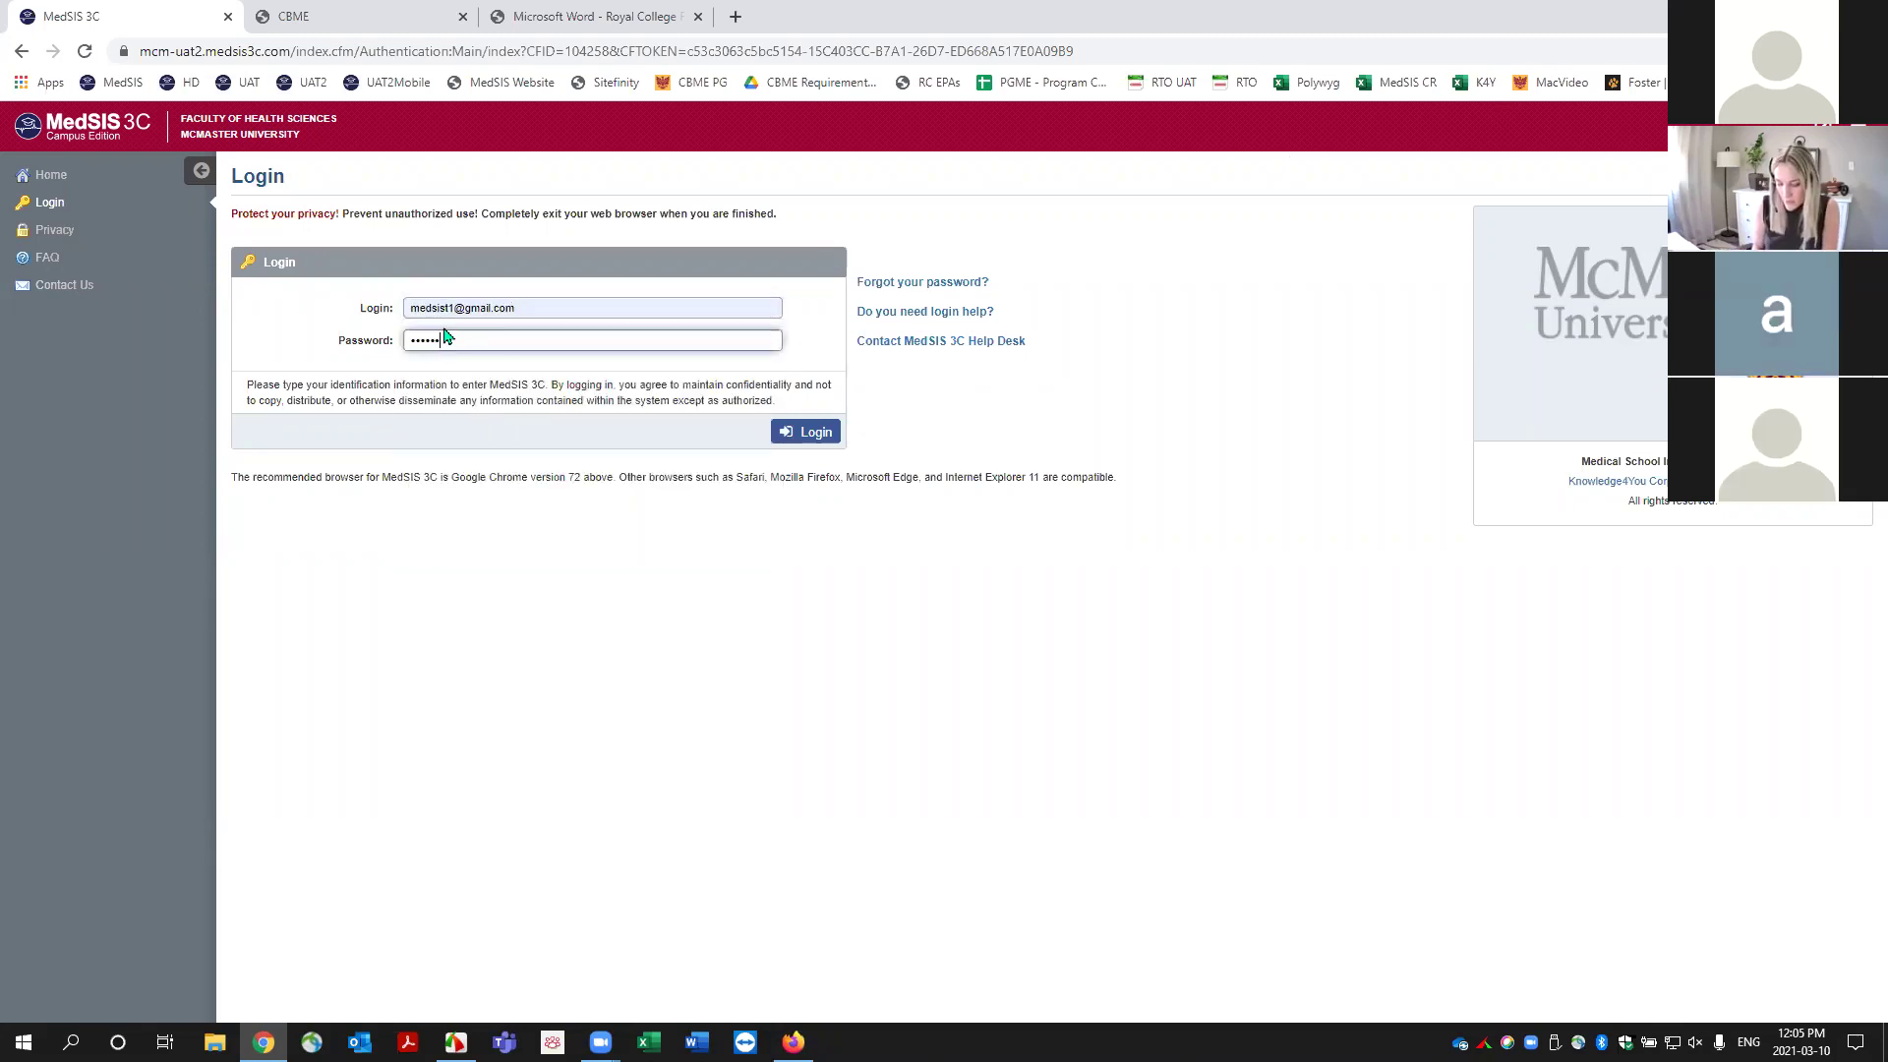
click(816, 435)
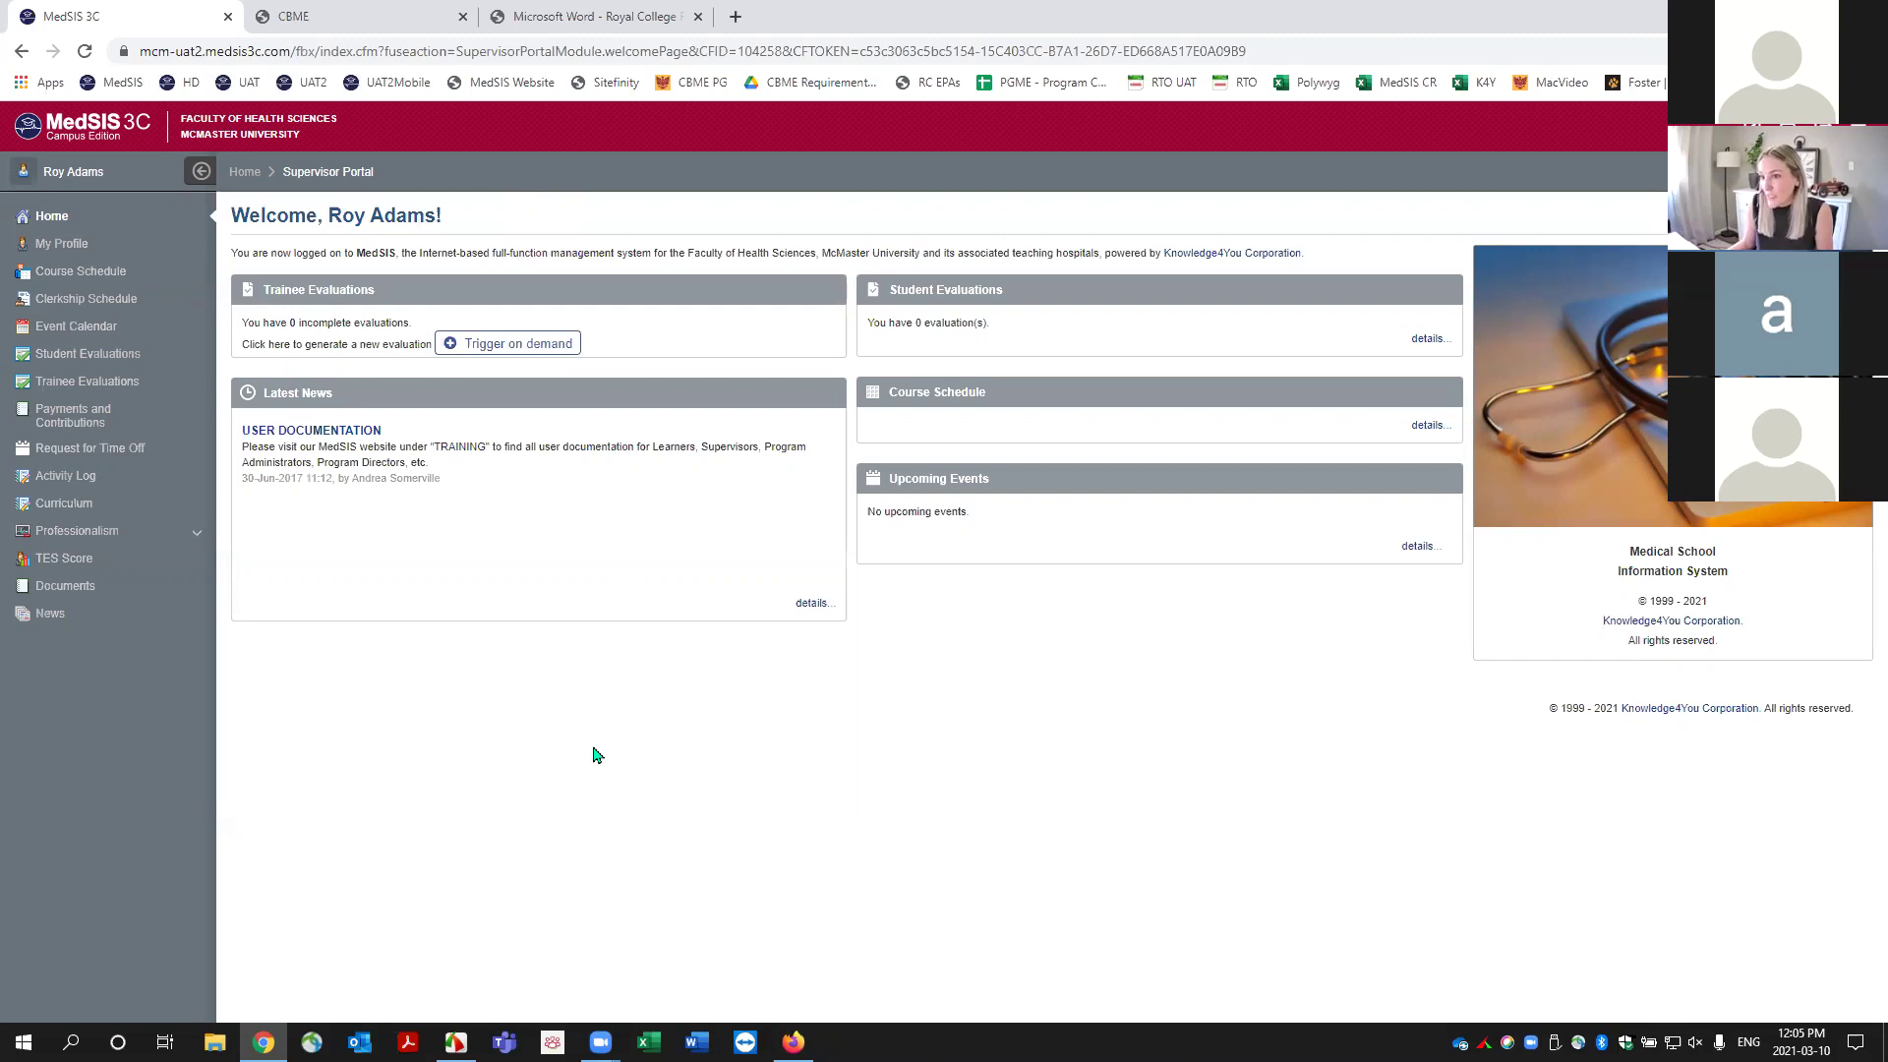
Open the supervisor's learner curriculum and the listed learner's Critical Care Medicine CCM-A learning path.
click(59, 505)
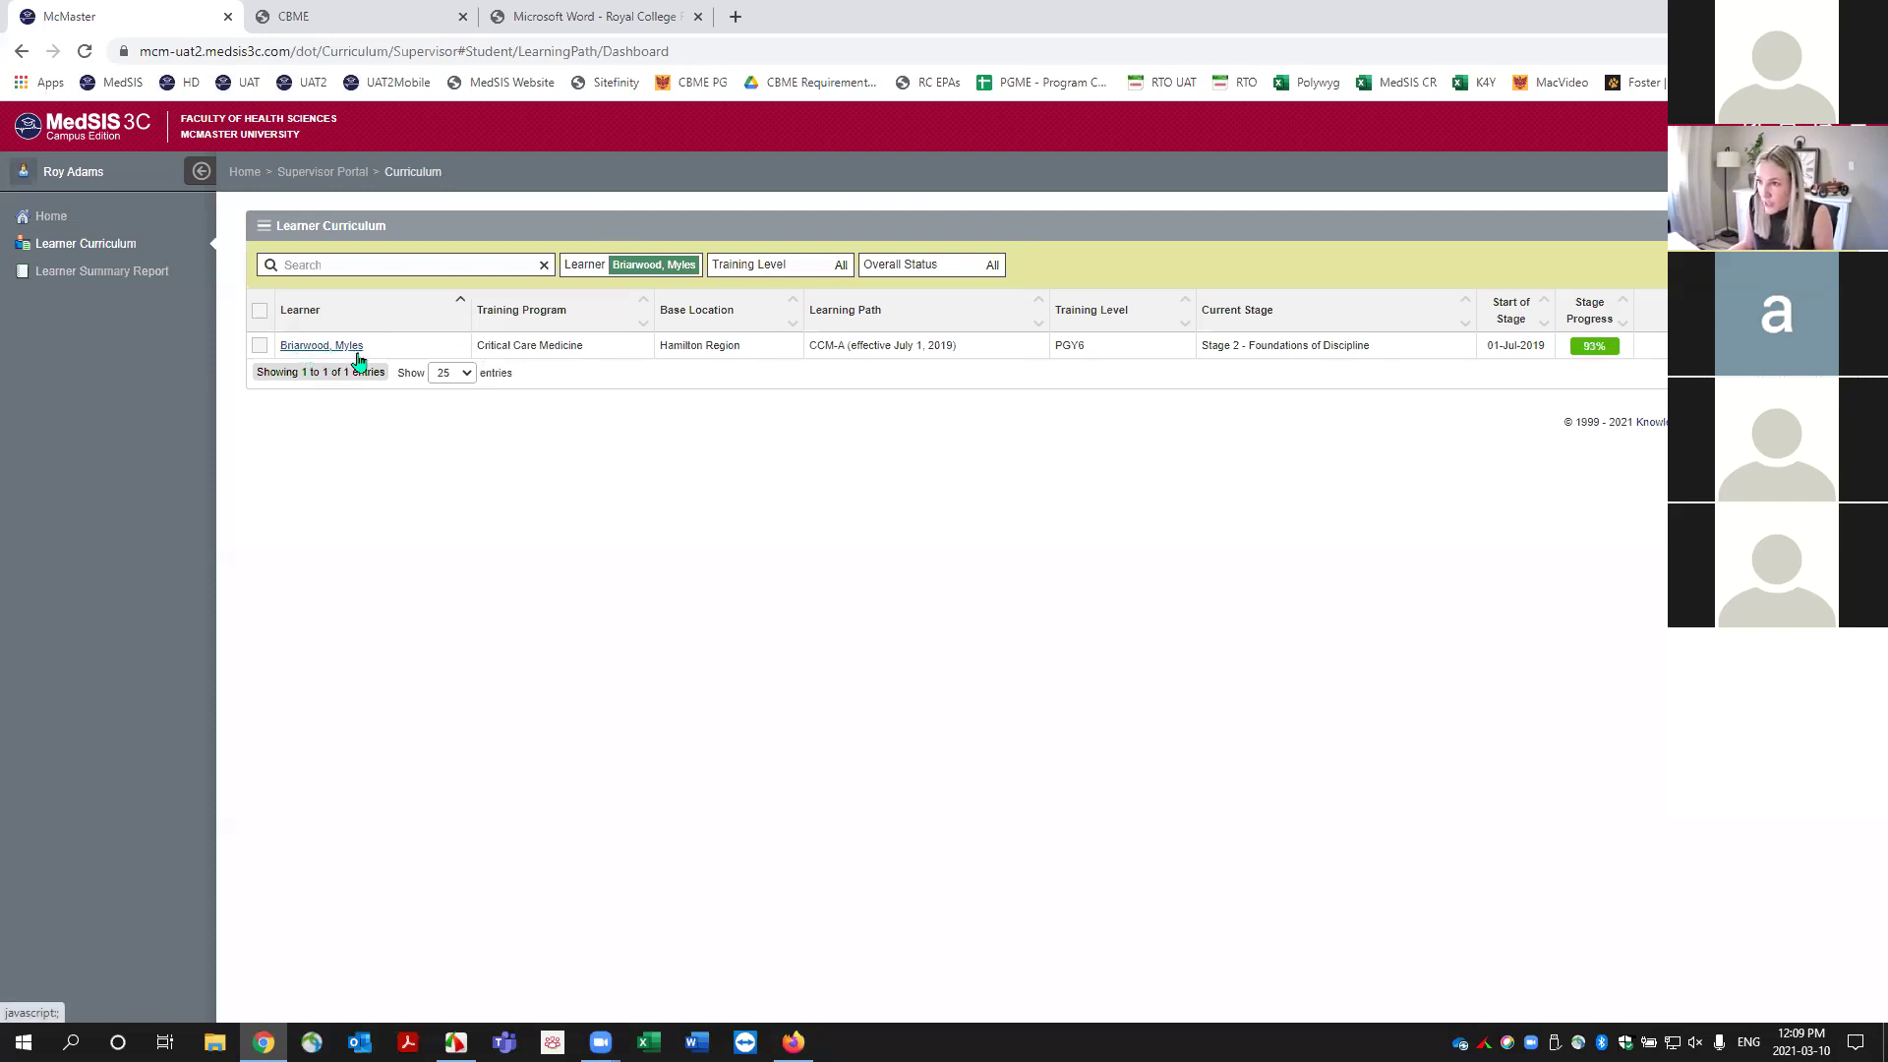
click(310, 347)
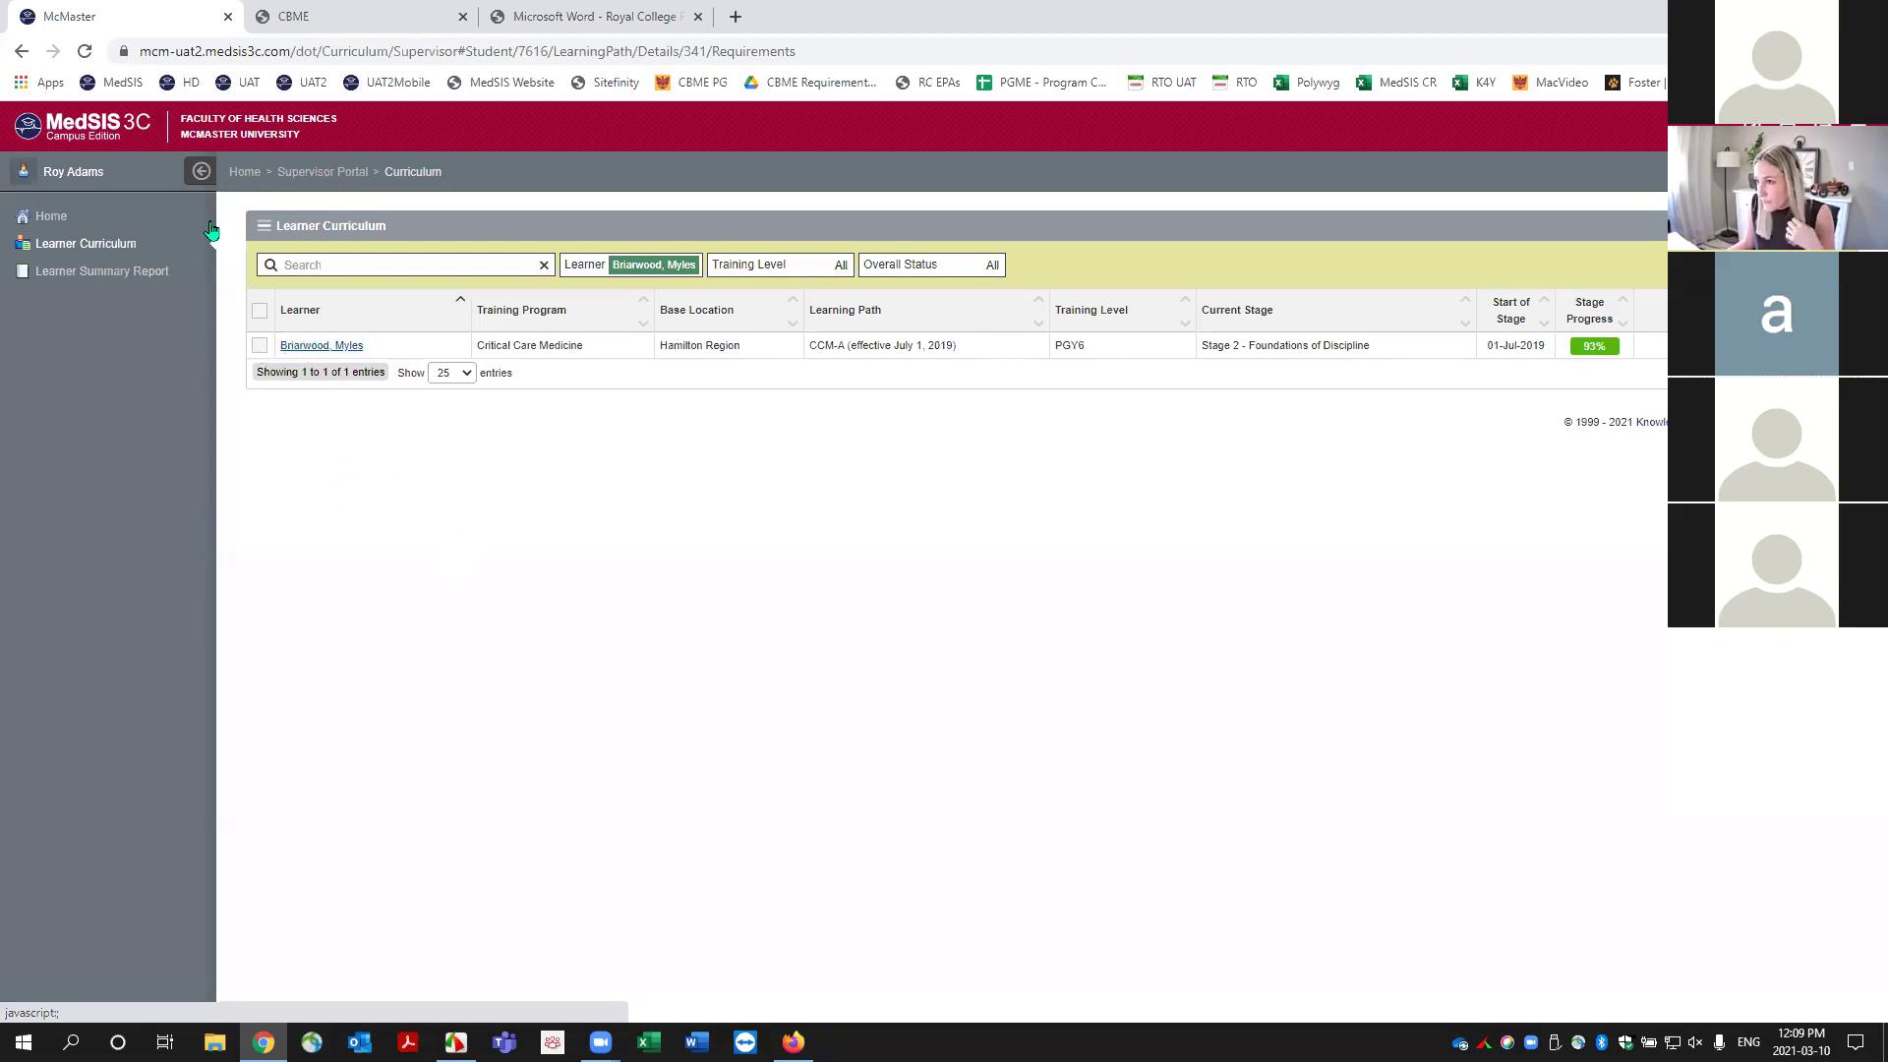
click(350, 346)
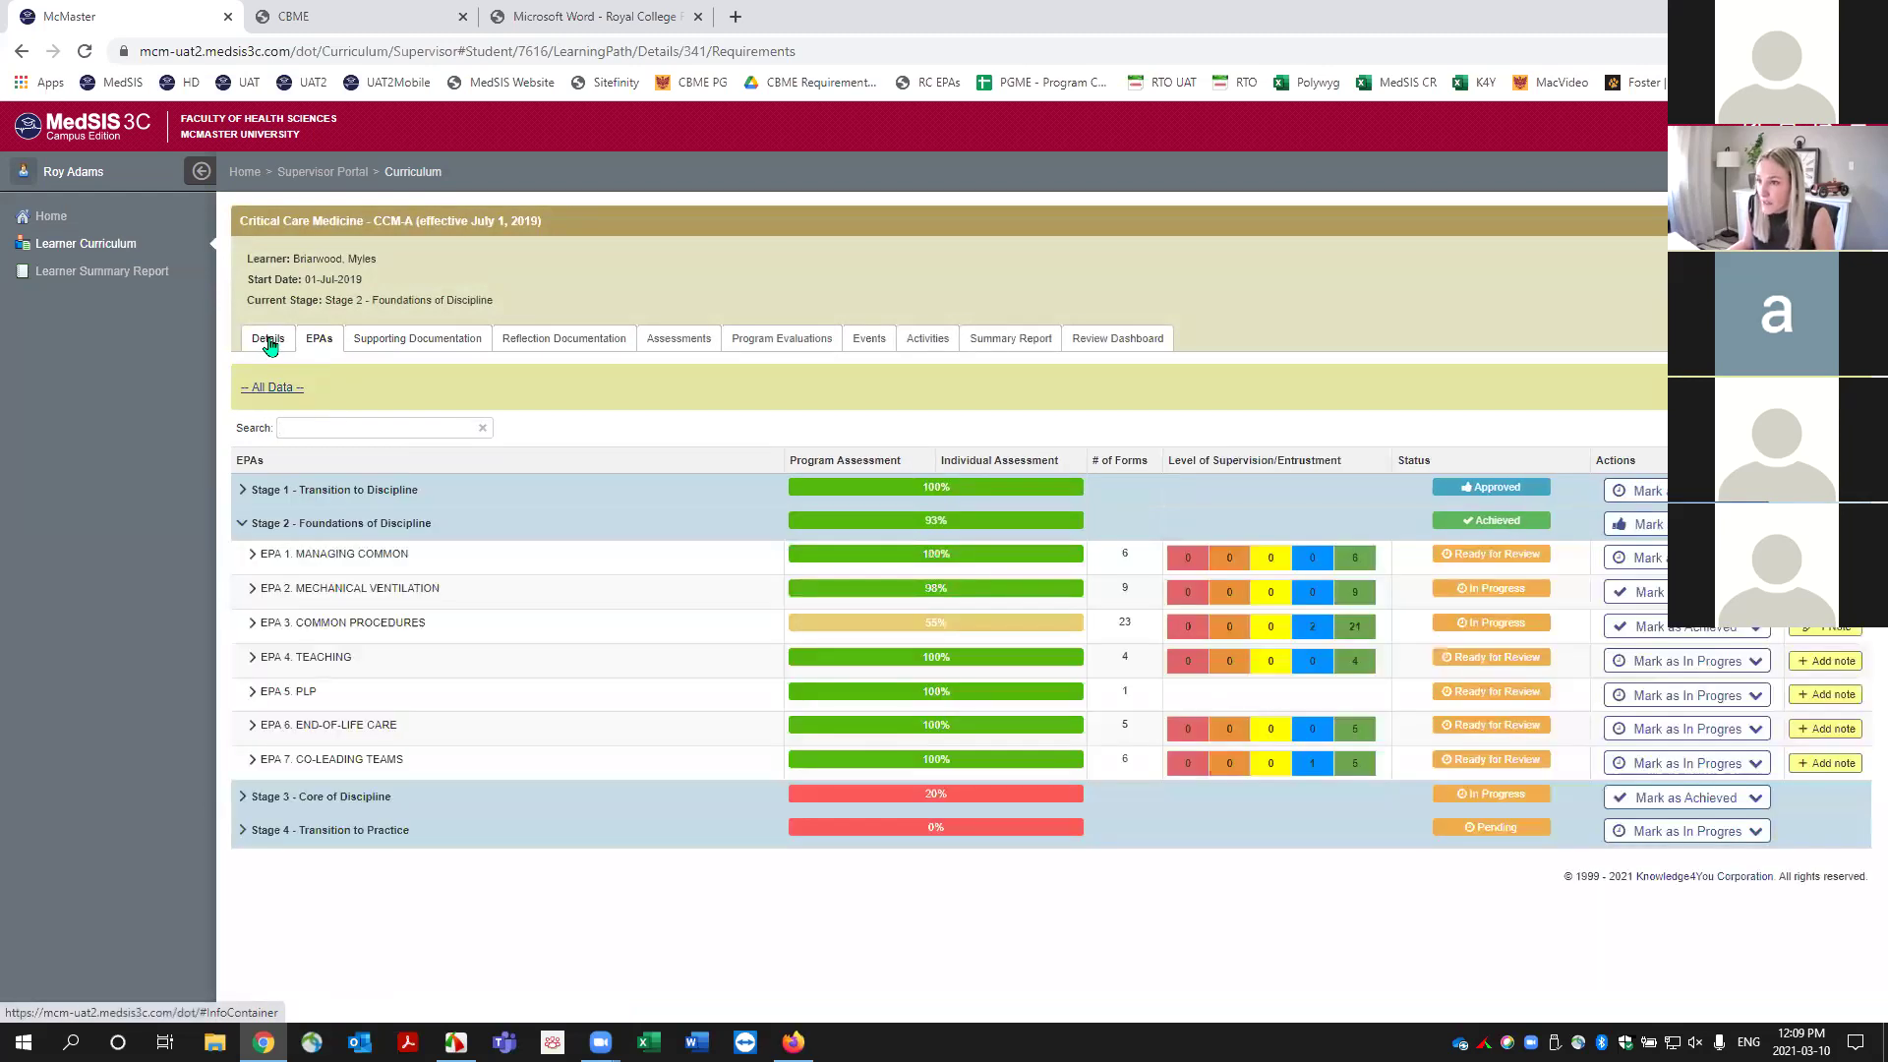
View the learning path's details and check the available Overall Status options without changing the selection.
click(268, 339)
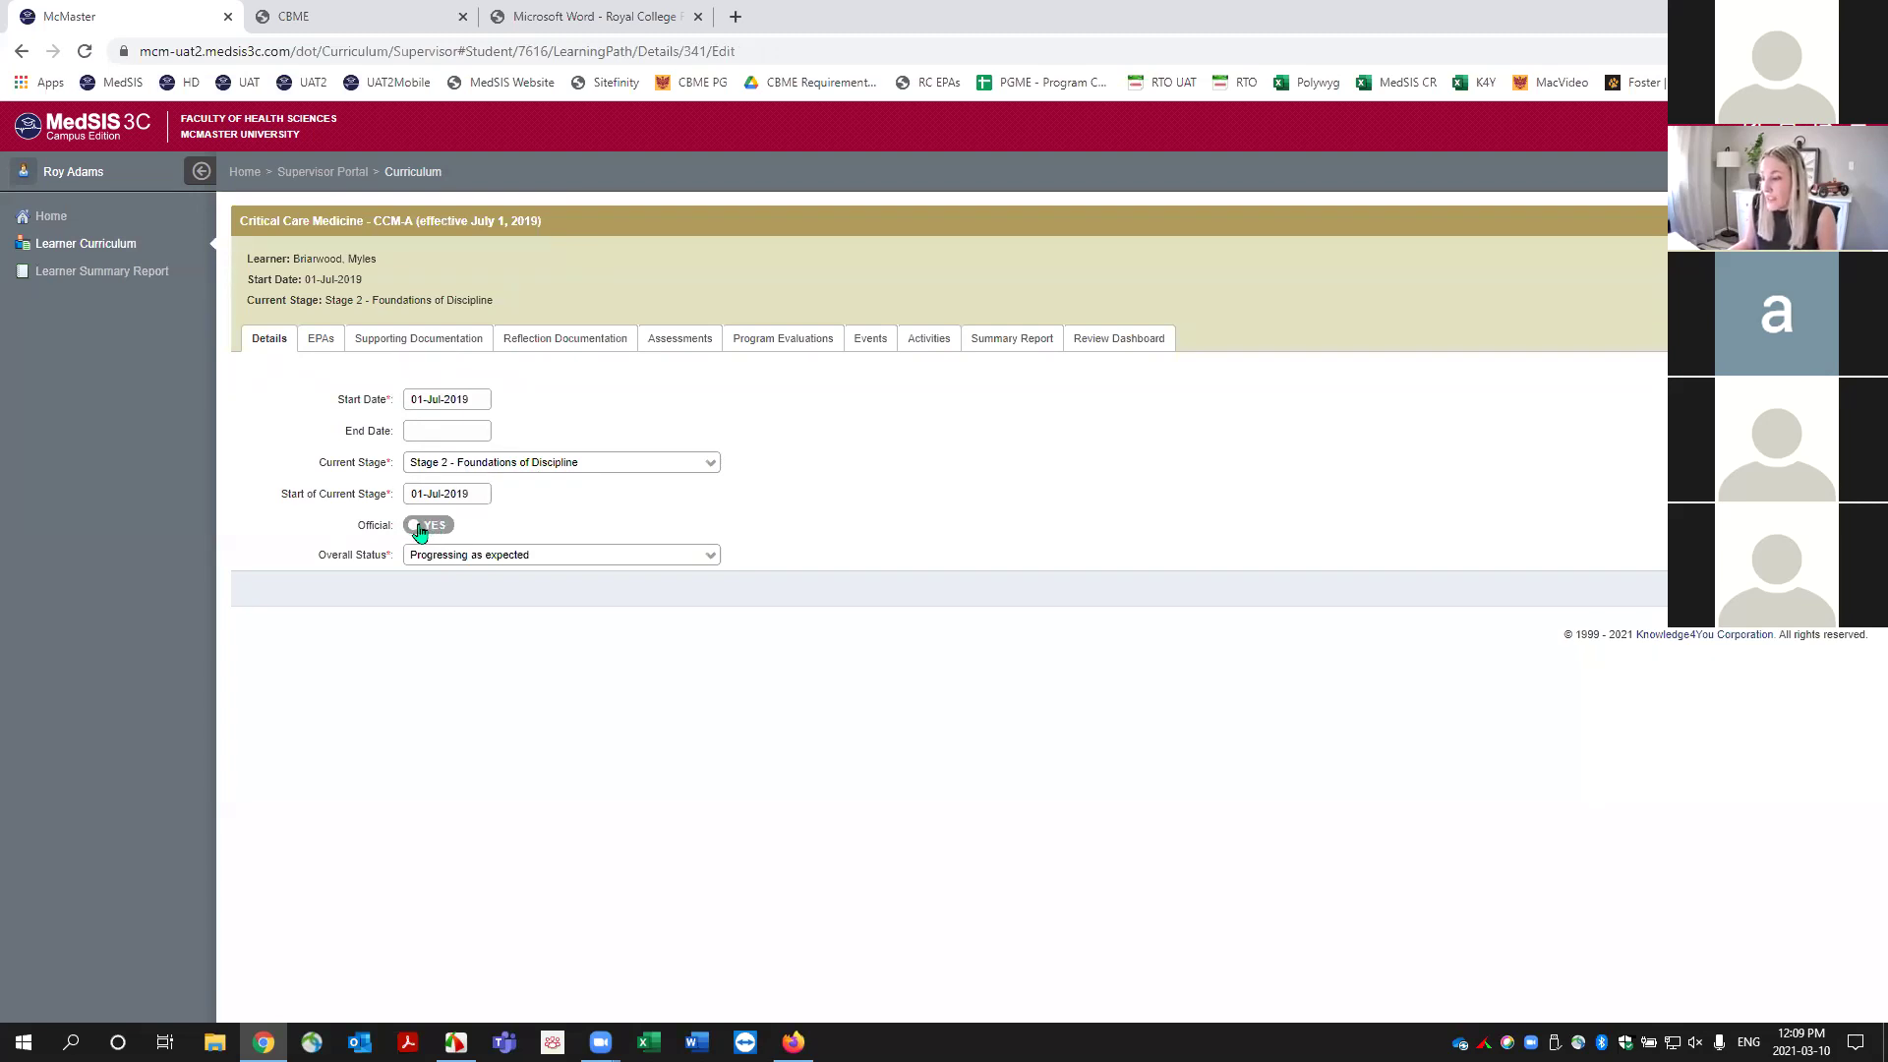
click(514, 557)
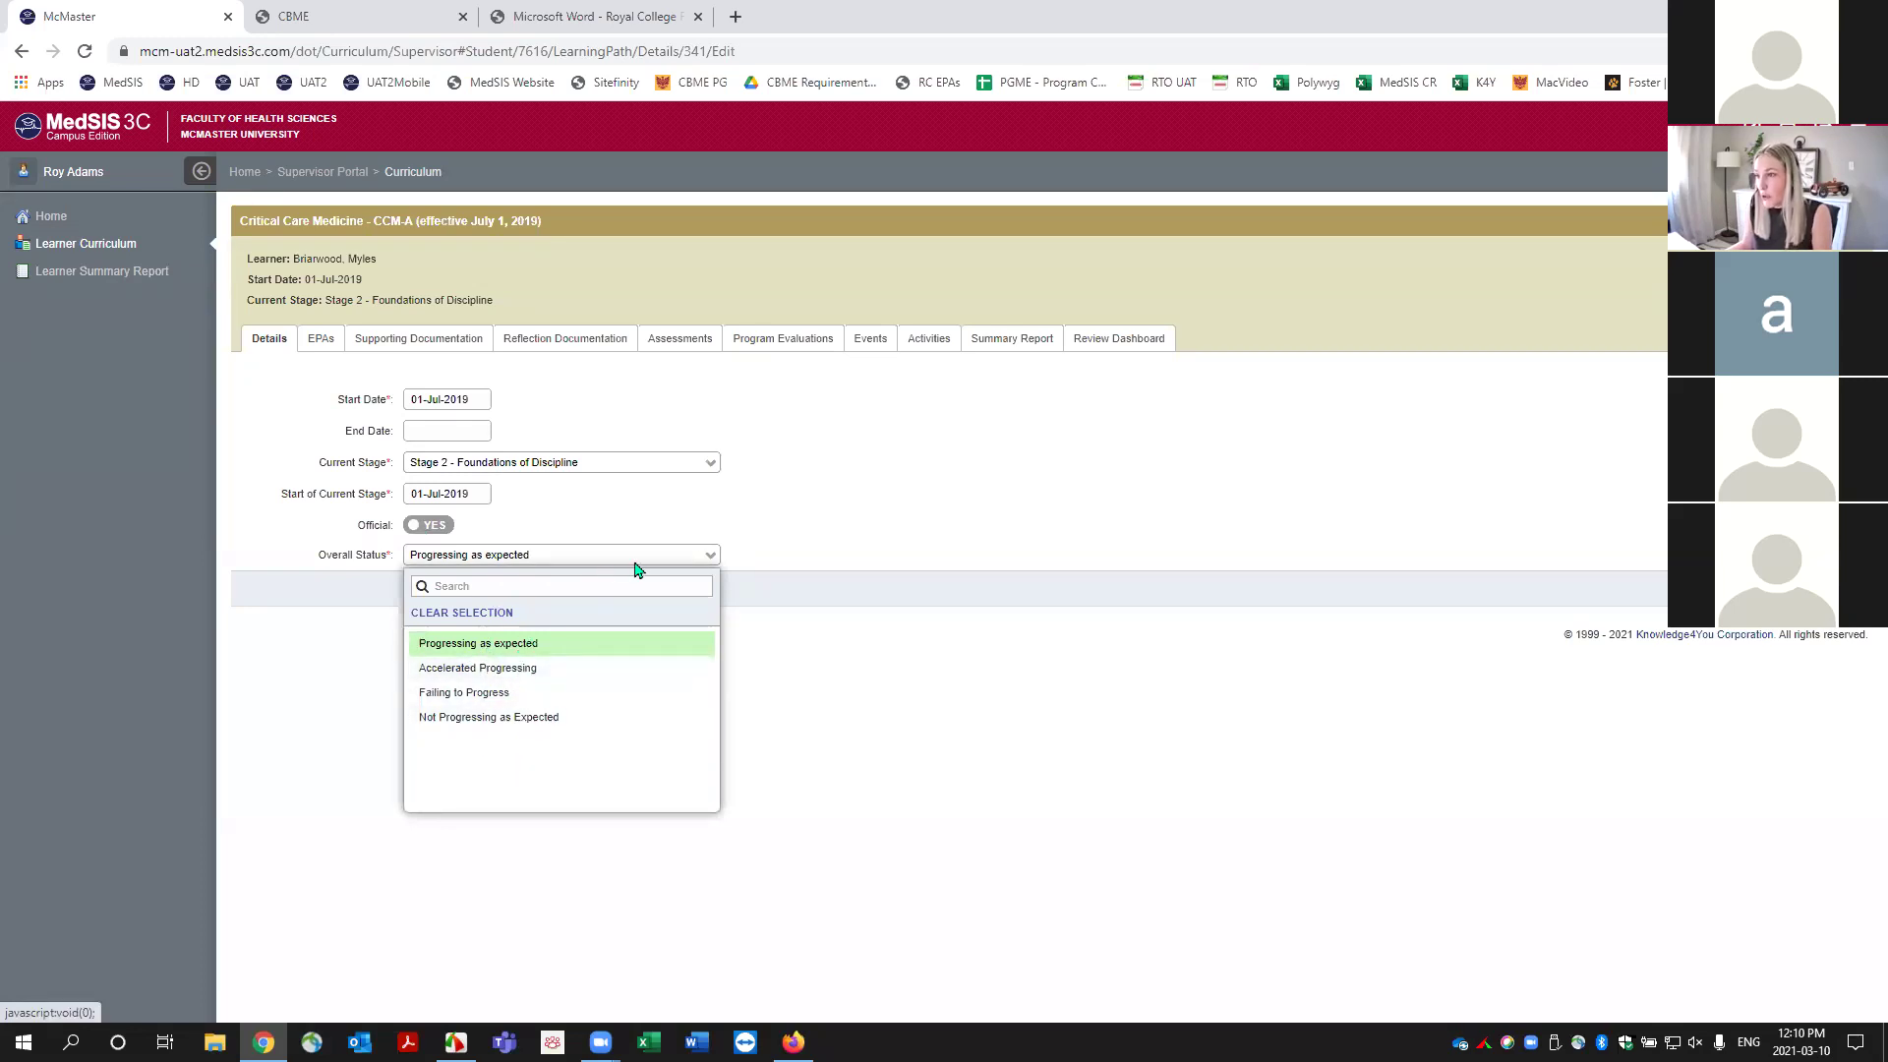
click(787, 546)
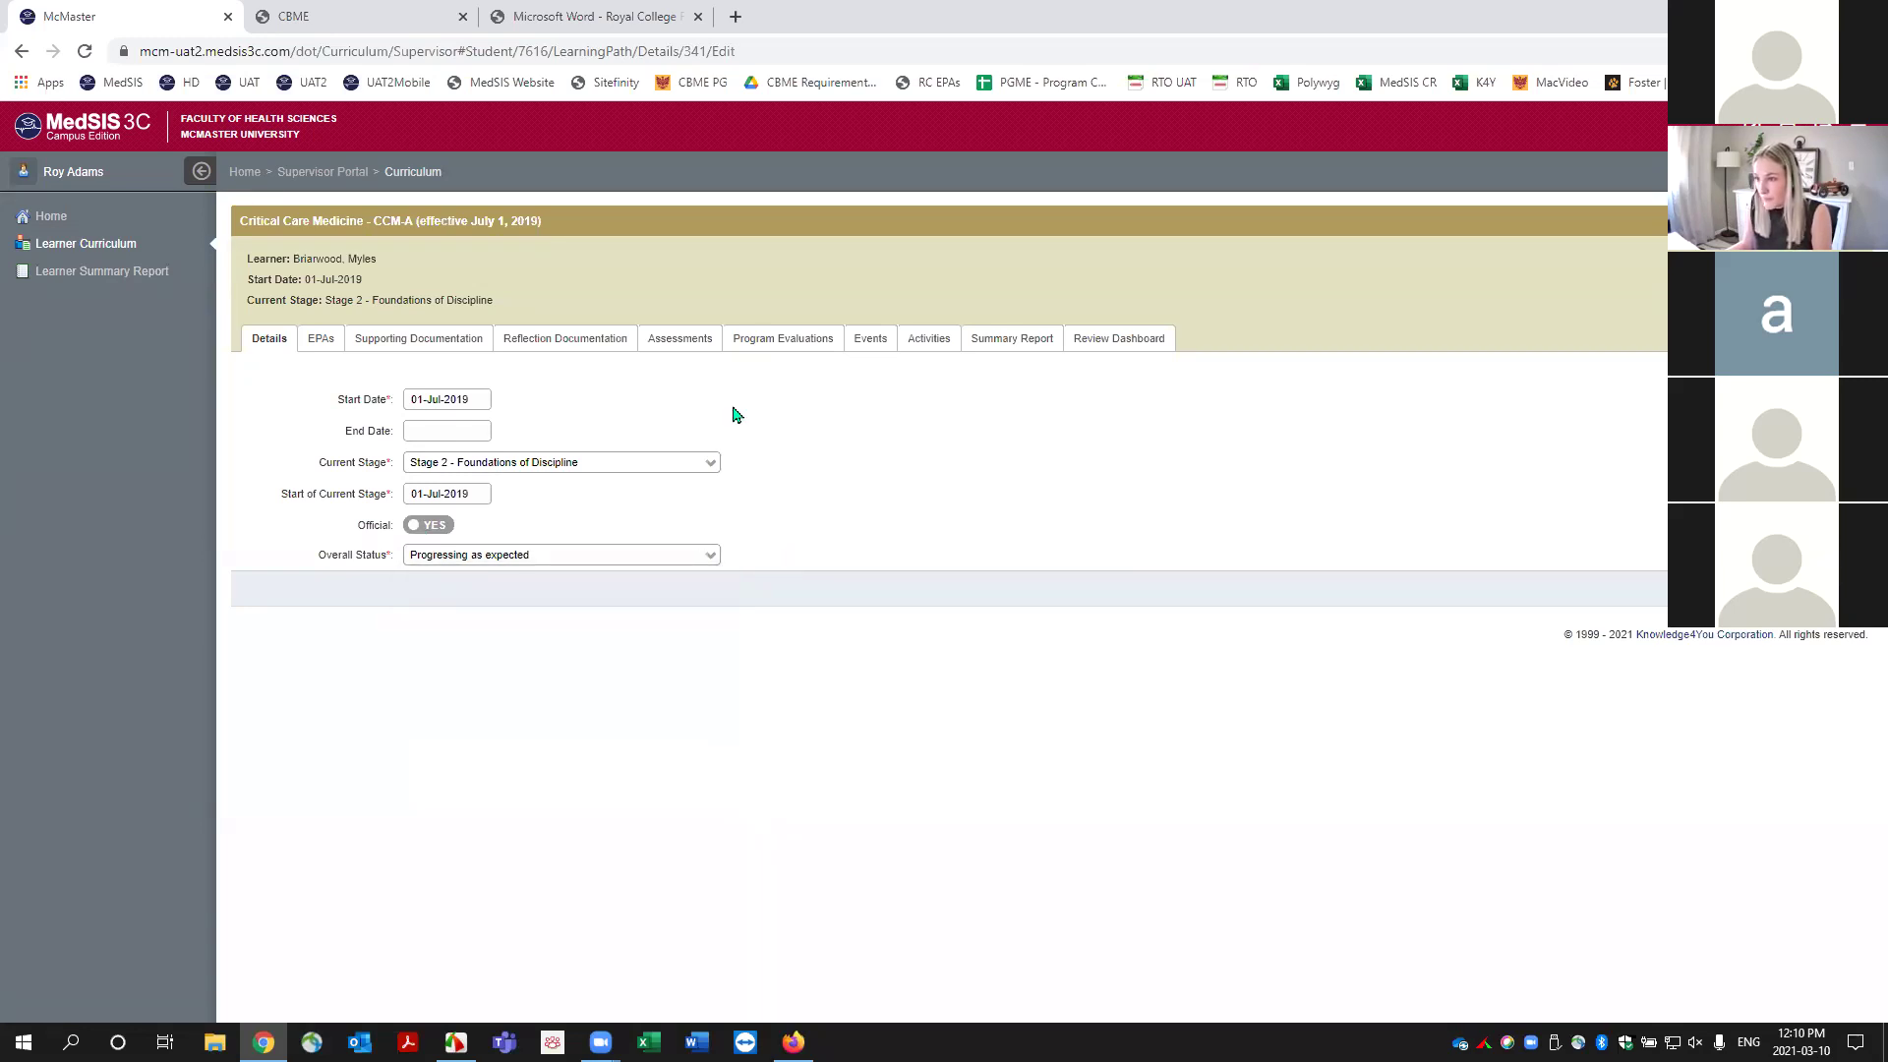
Return to the learner's EPAs, review those under Stage 2 - Foundations of Discipline, and collapse the stage.
click(322, 342)
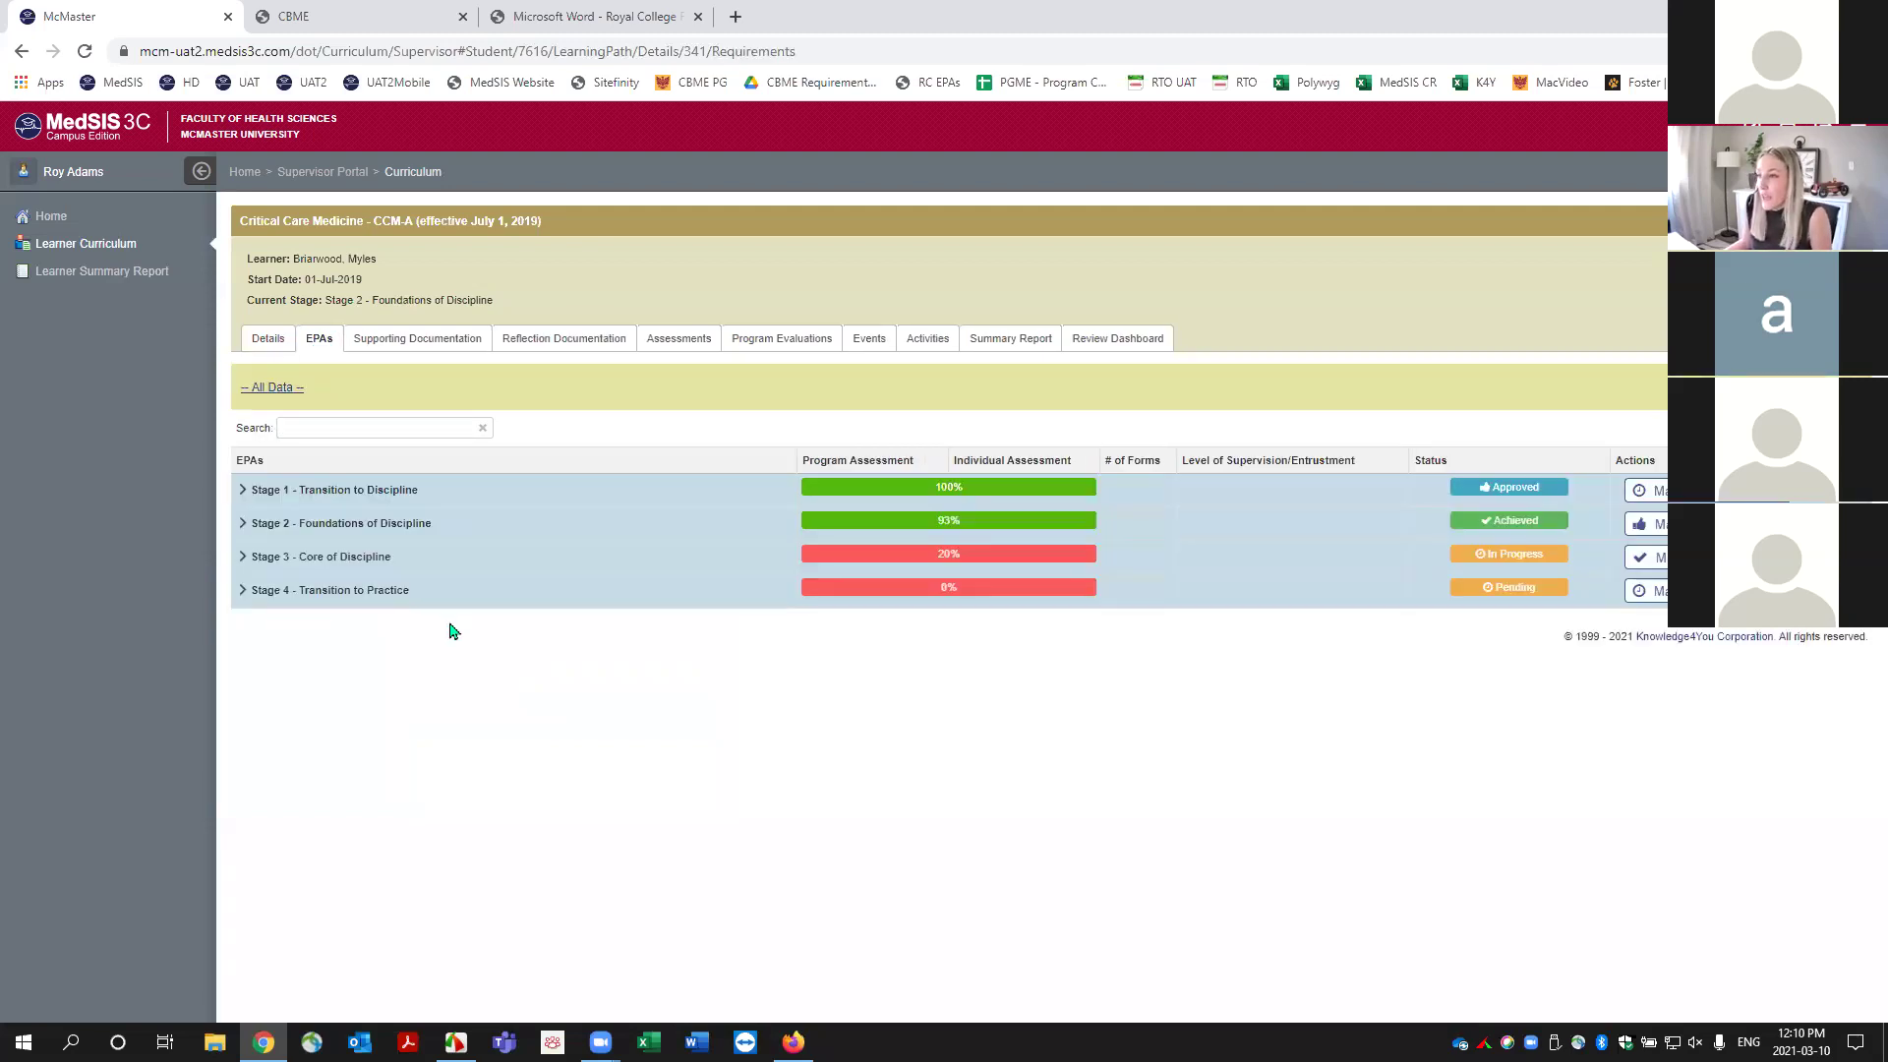
click(337, 528)
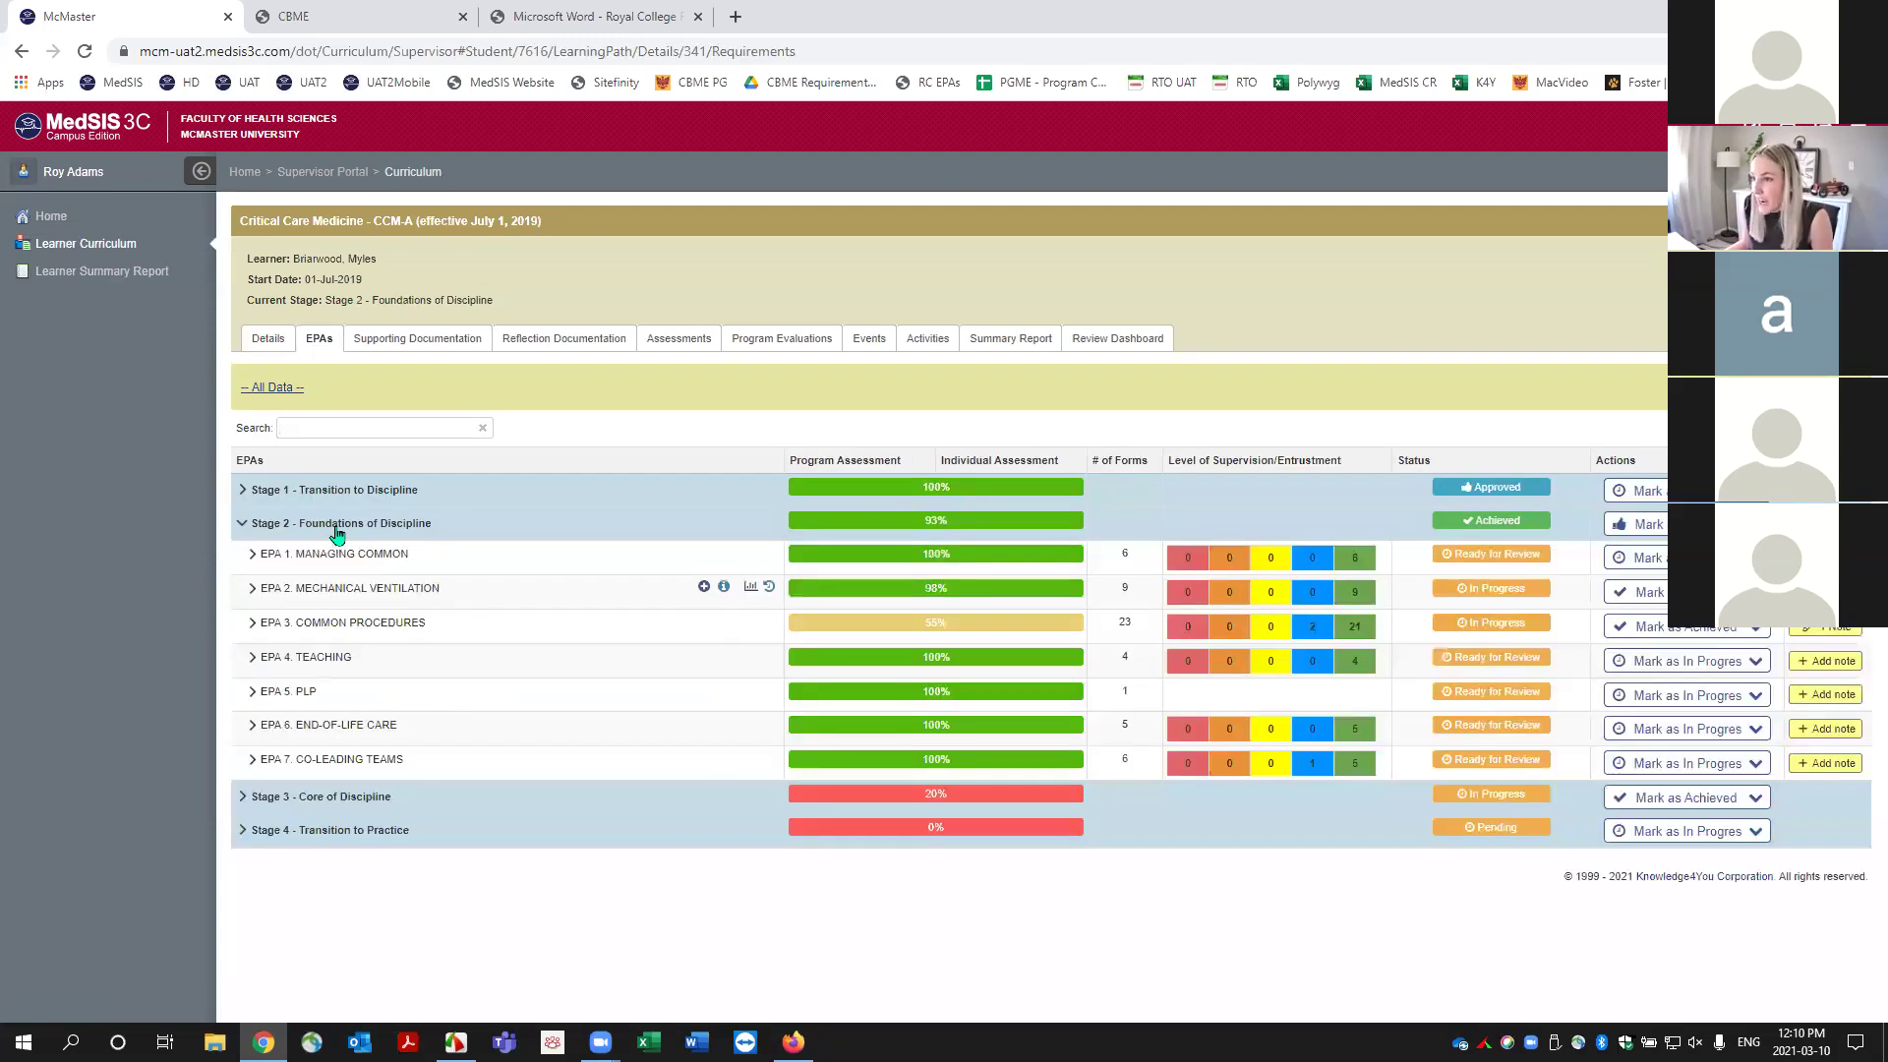
click(243, 526)
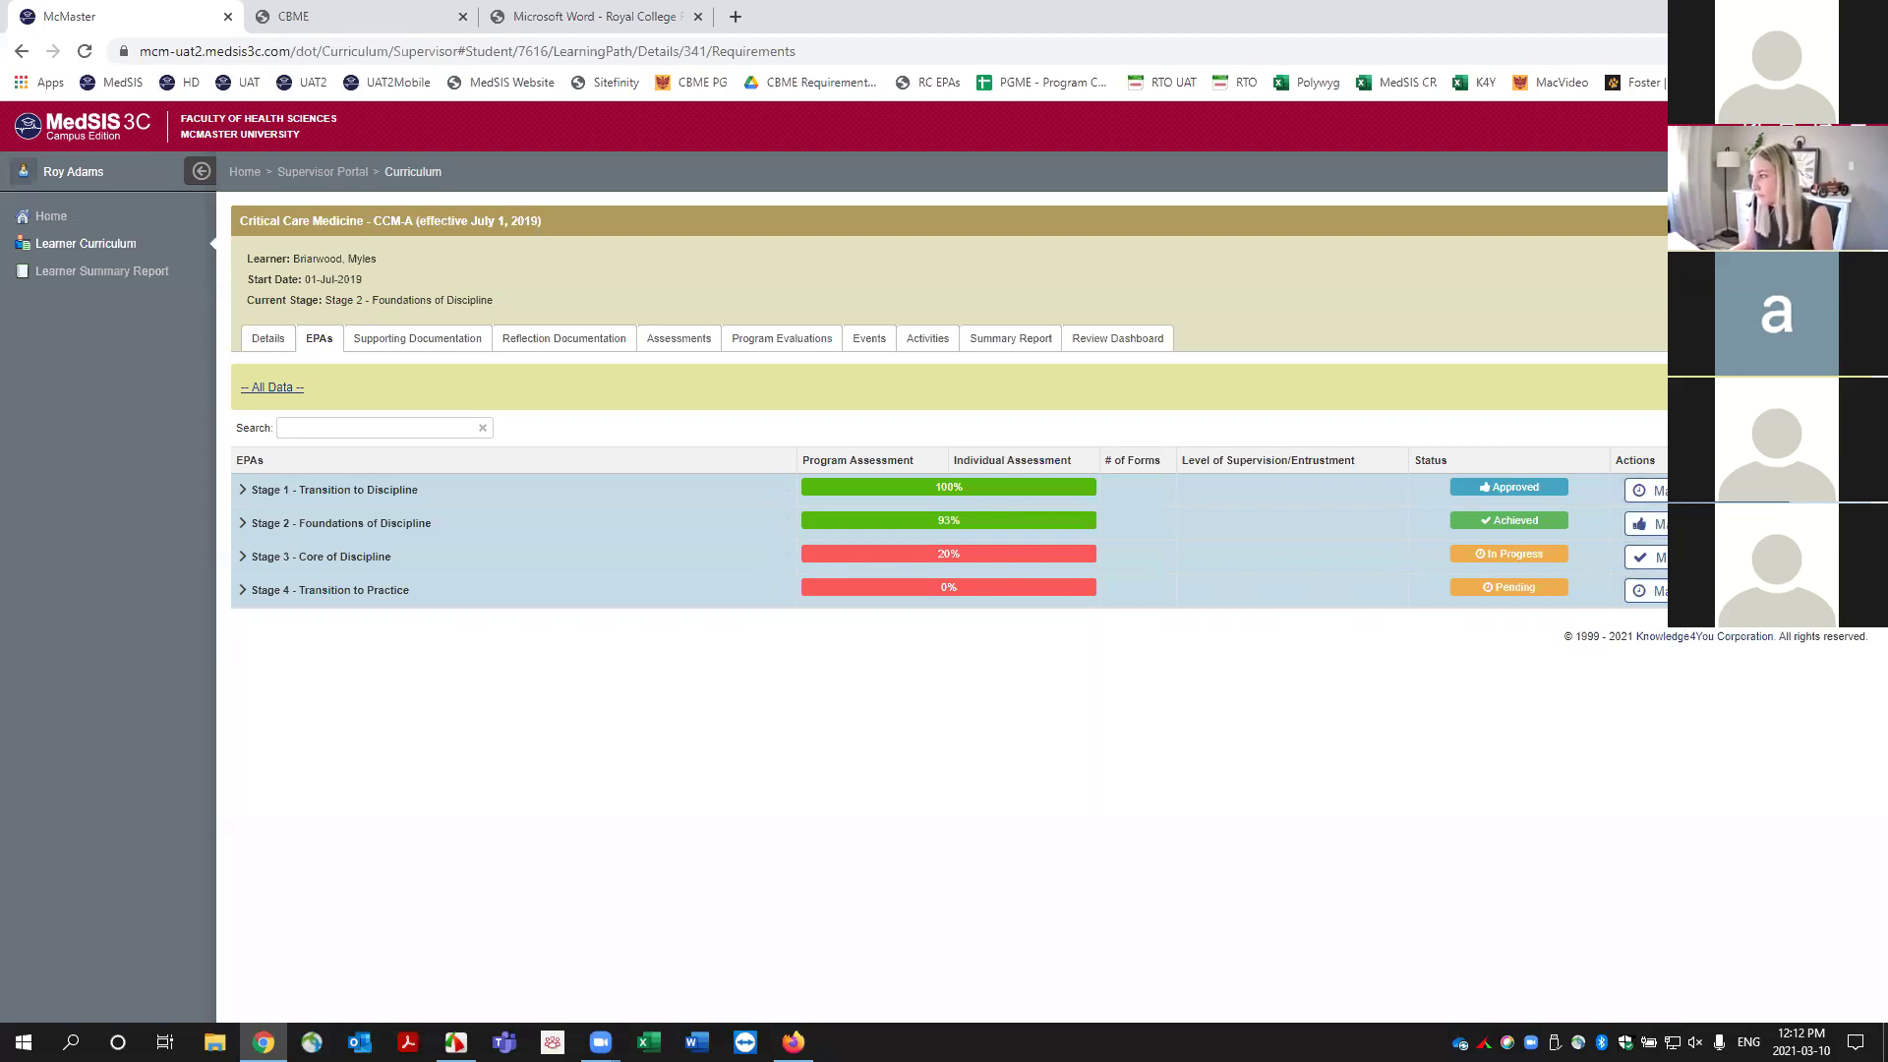
Expand Stage 1 - Transition to Discipline and read the titles and key features of EPA 1, EPA 2 and EPA 3.
click(243, 490)
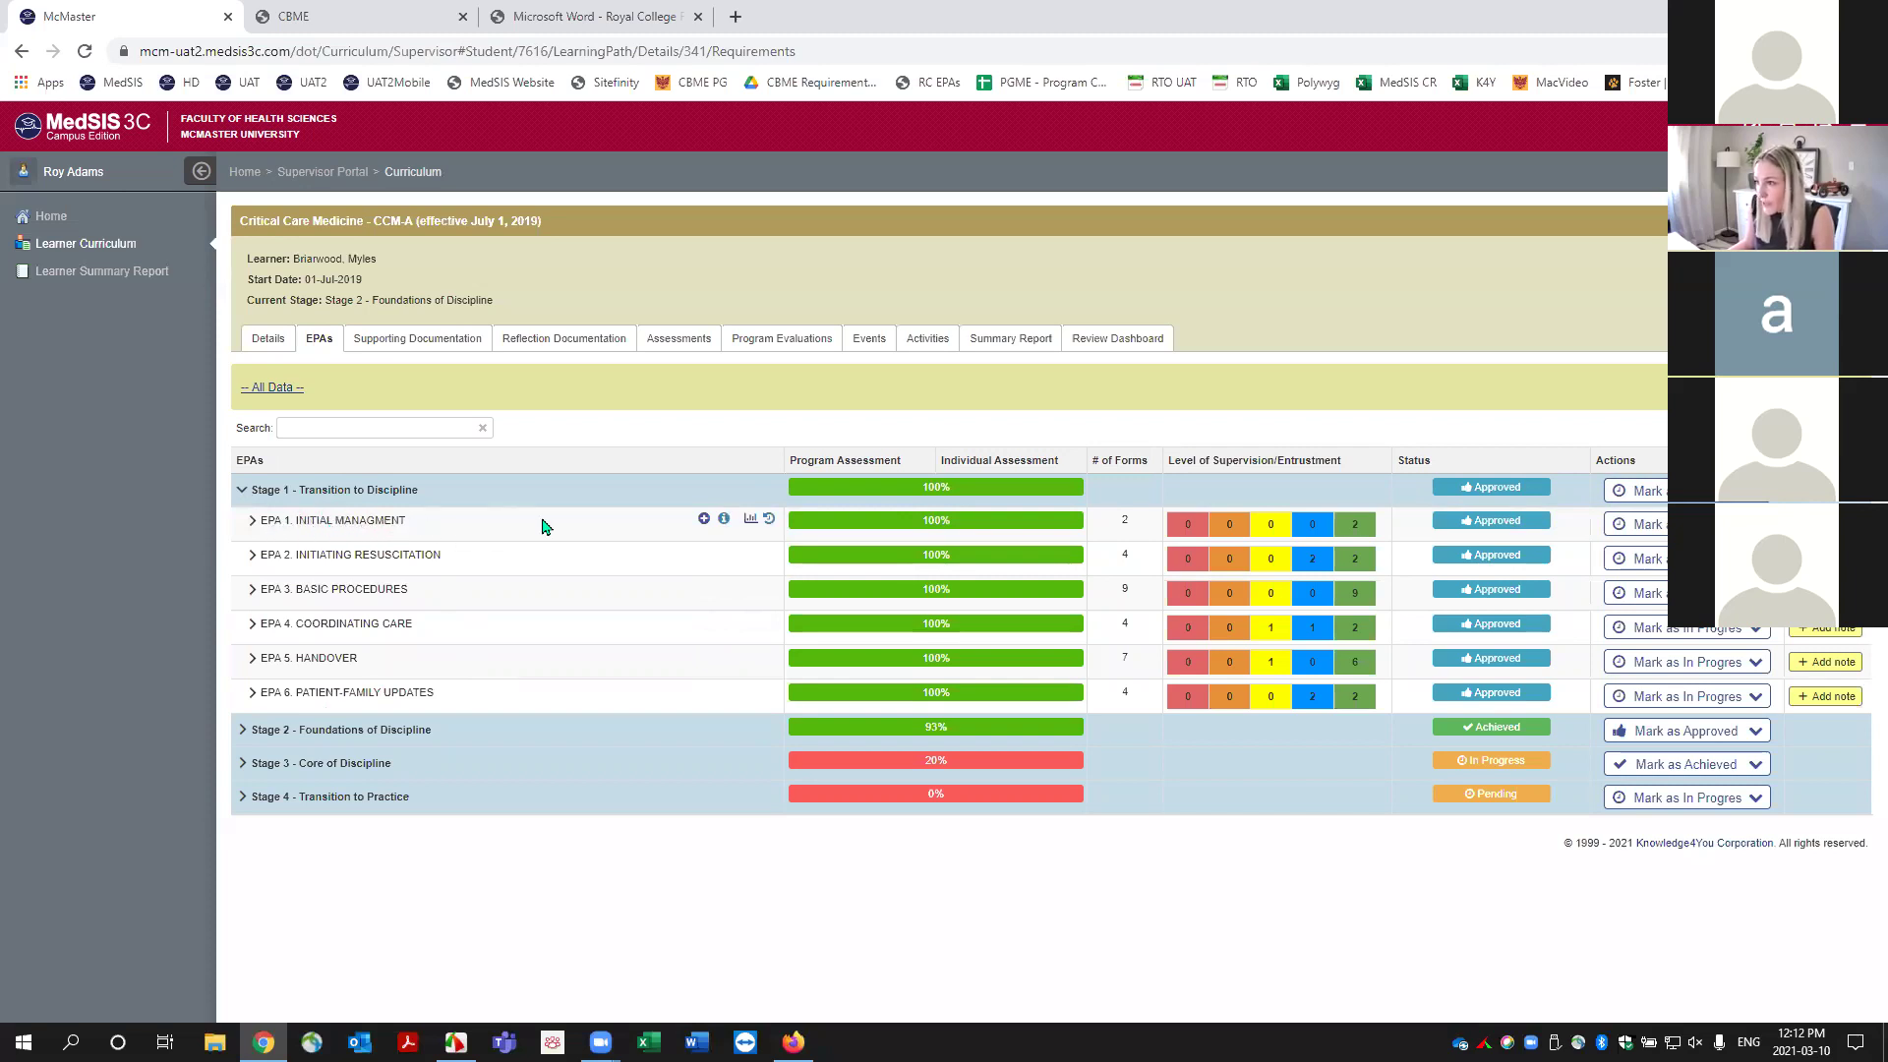
click(724, 521)
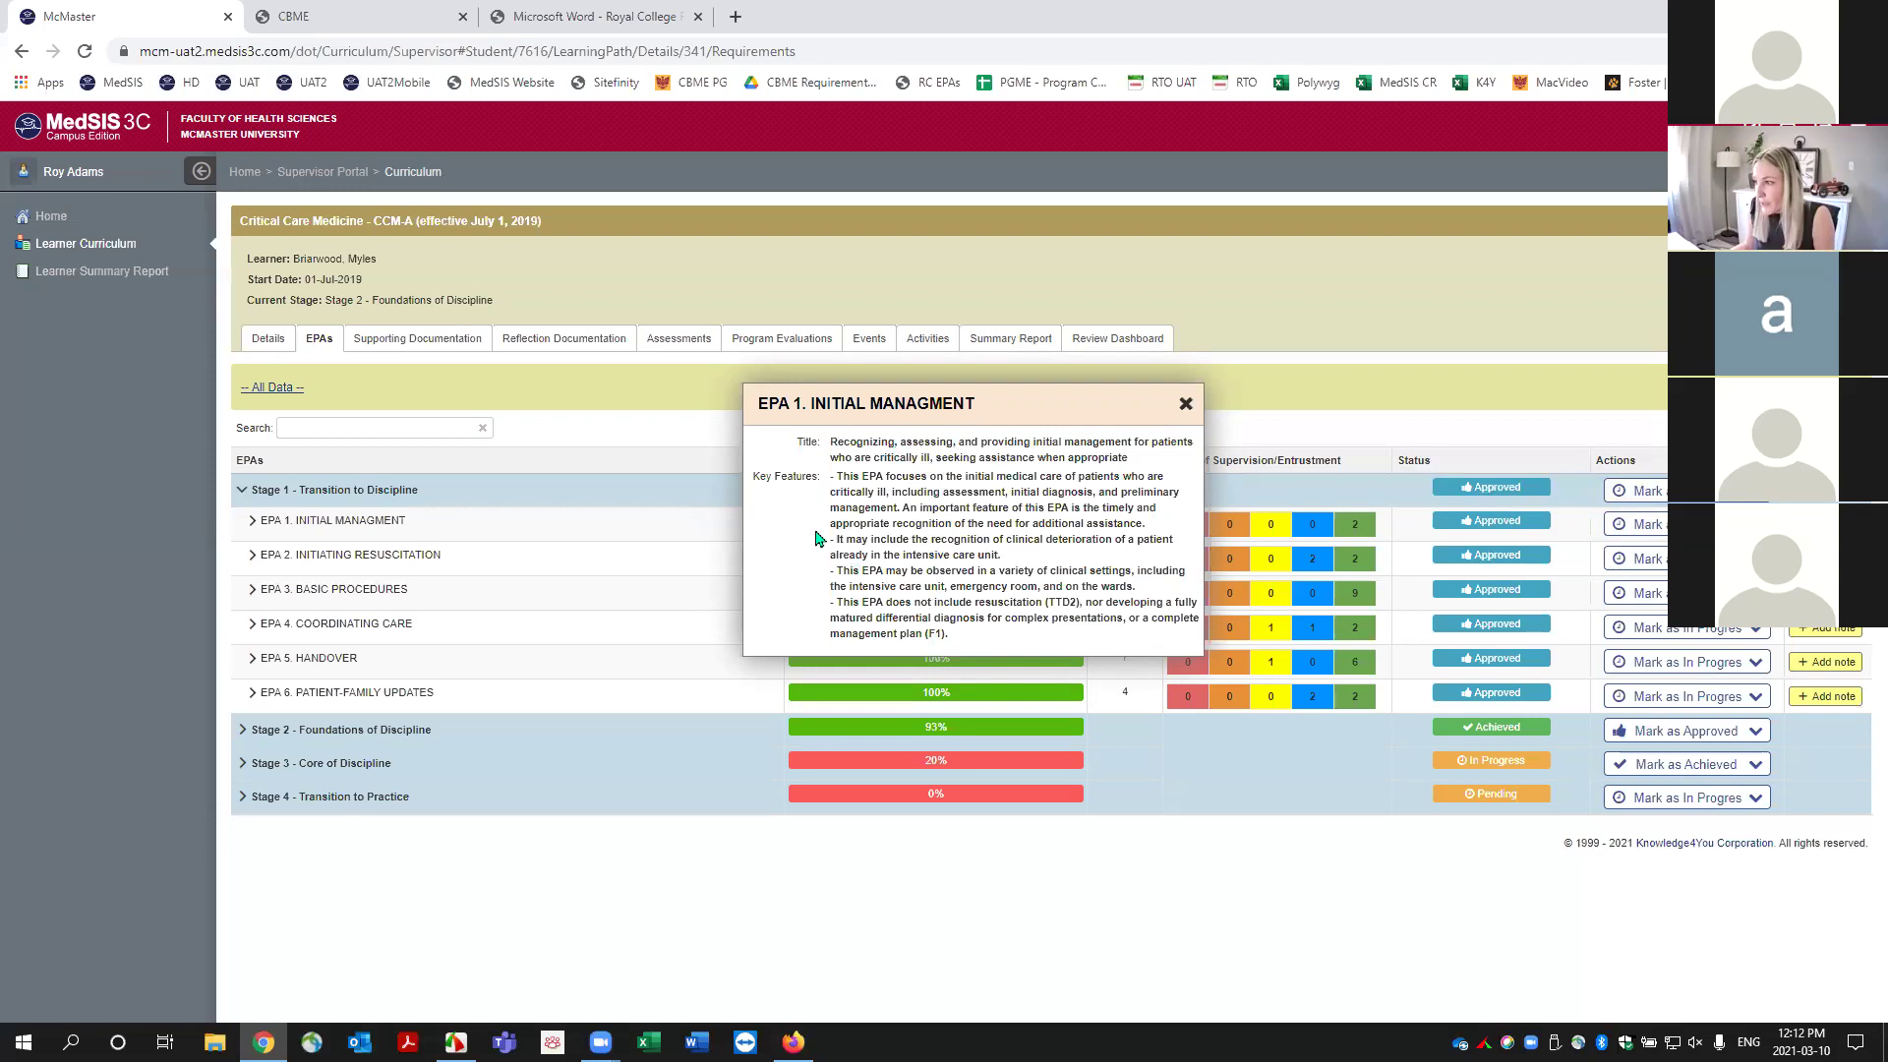
click(1184, 404)
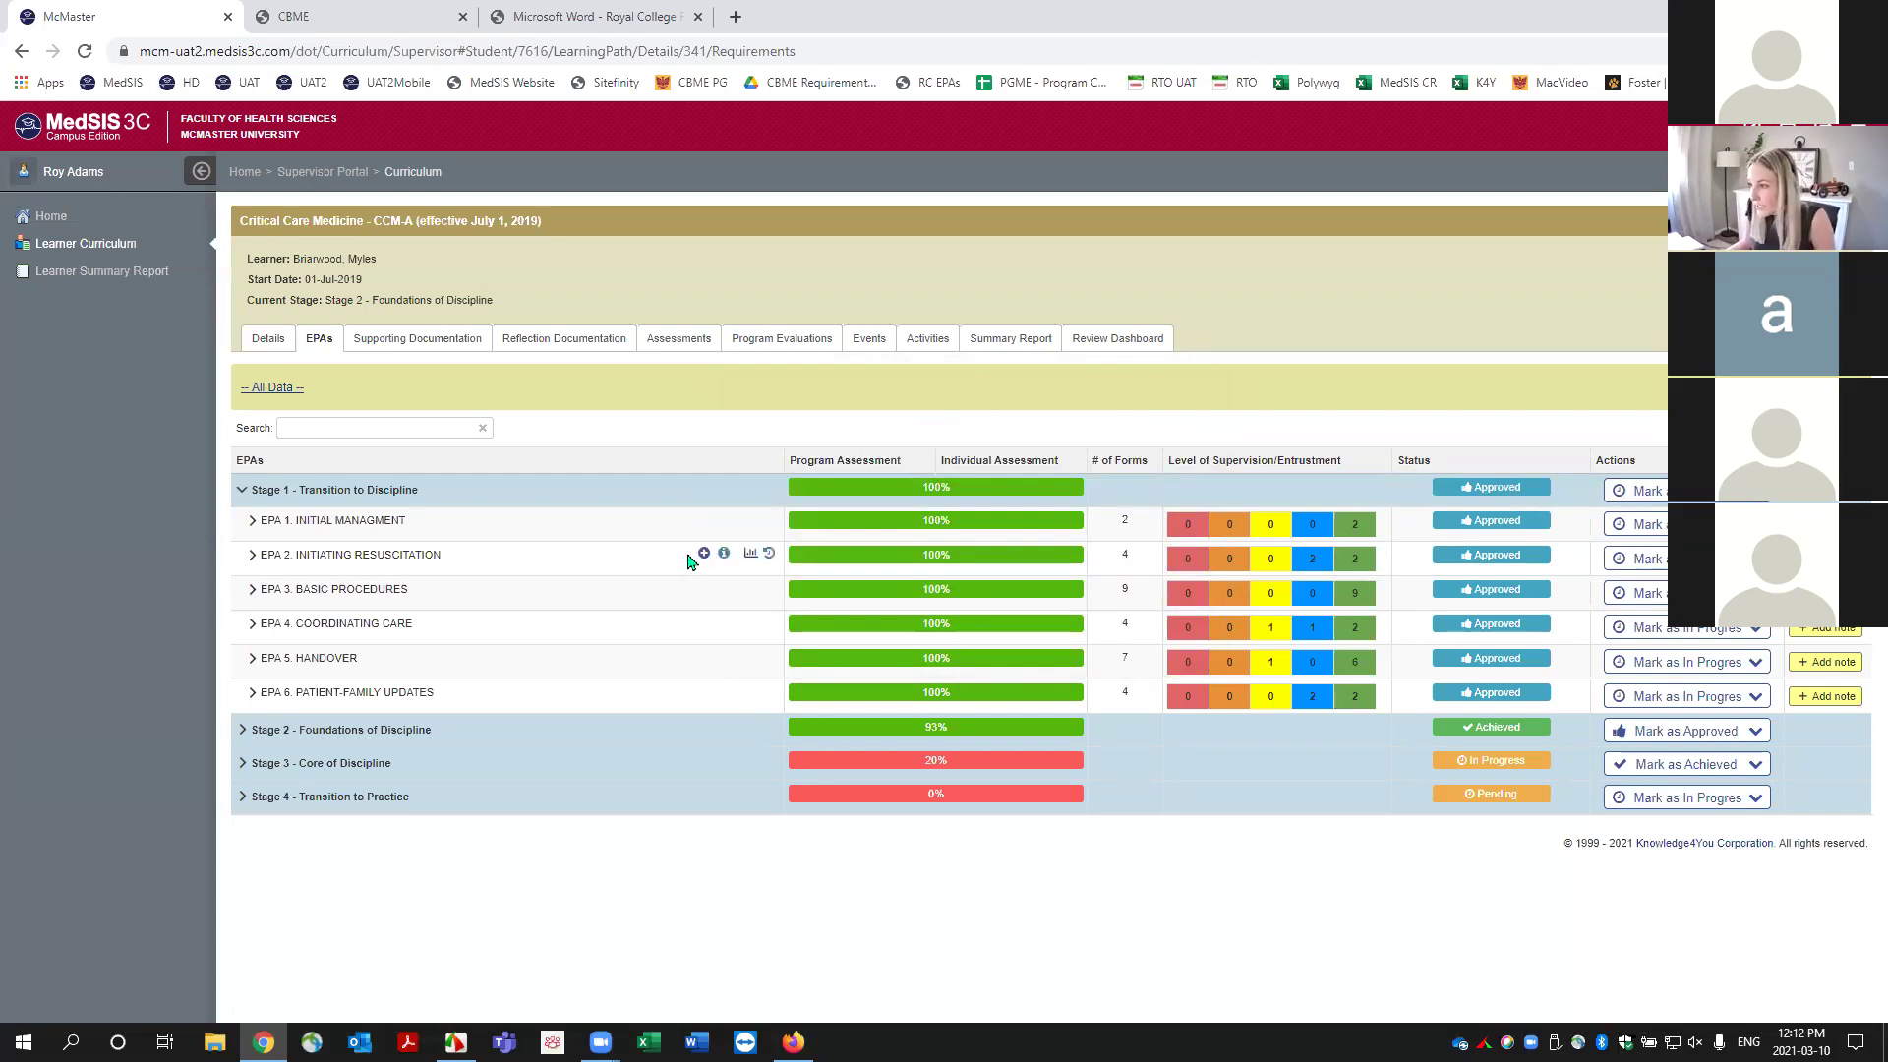
click(724, 553)
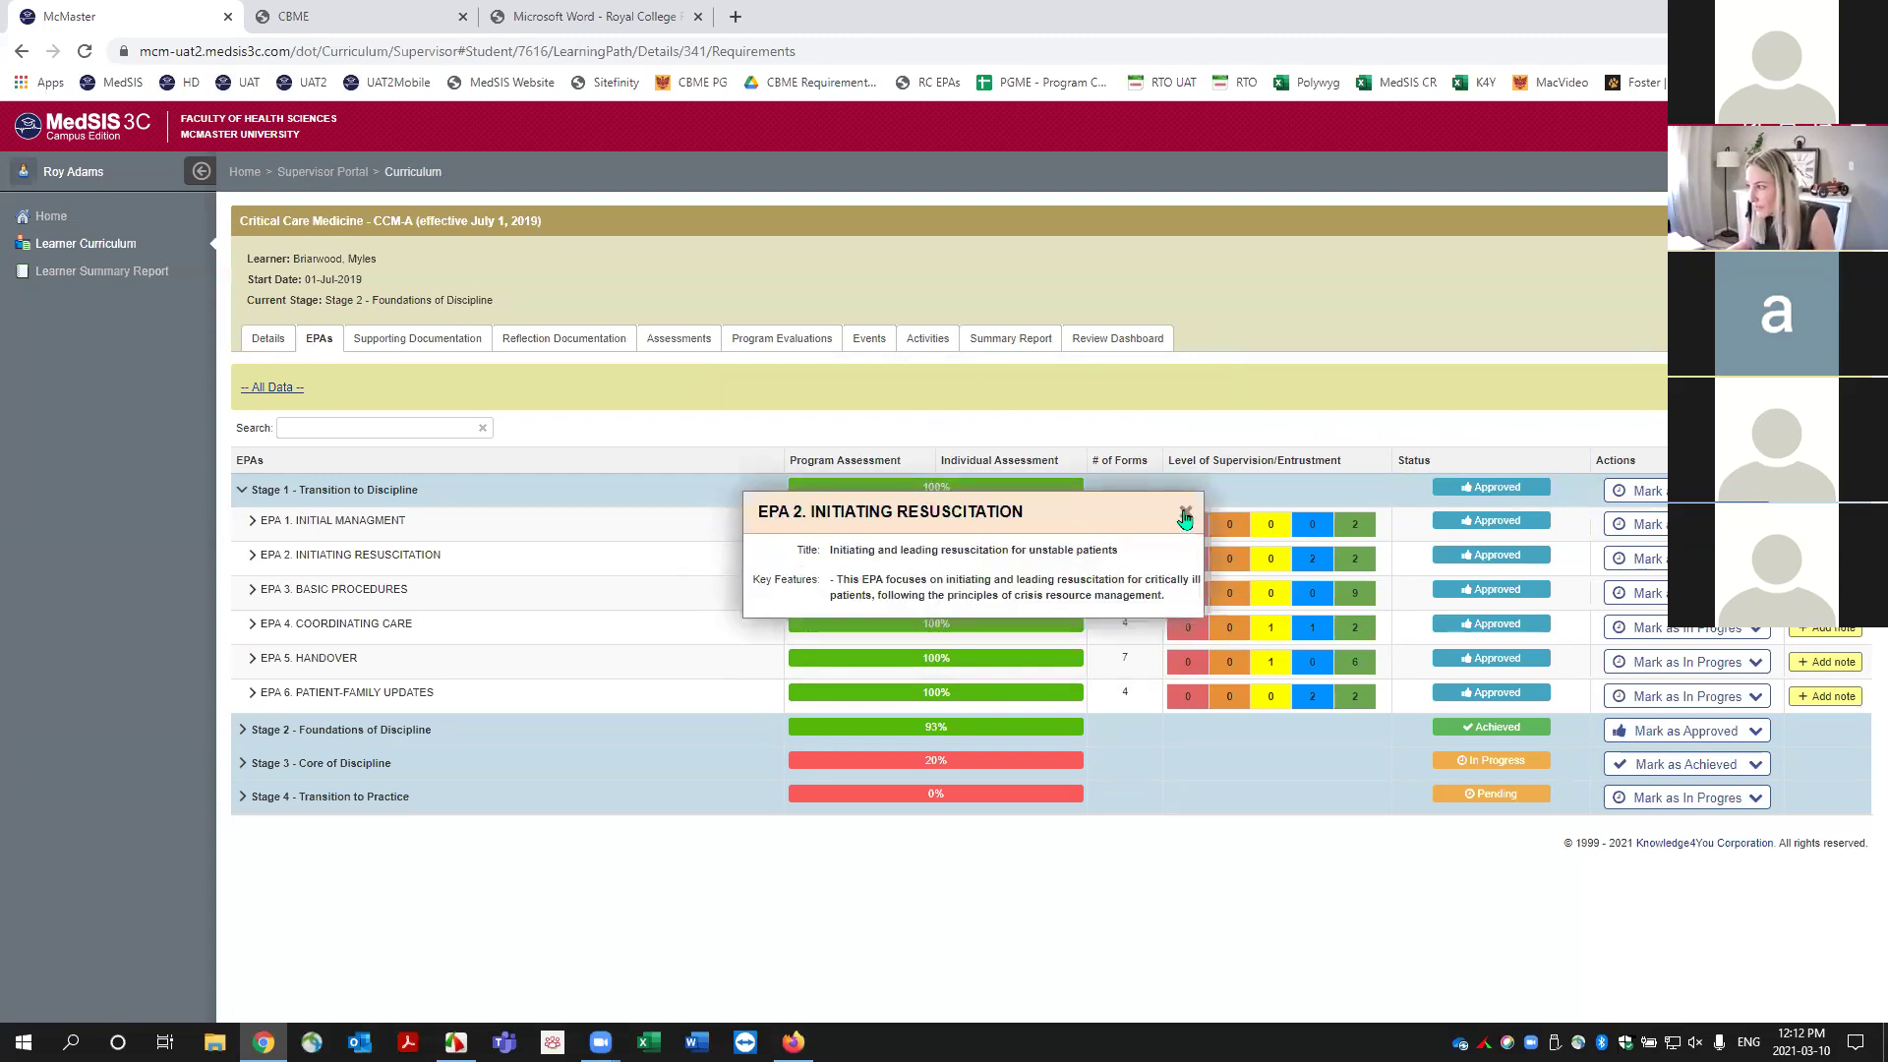
click(1185, 513)
click(724, 589)
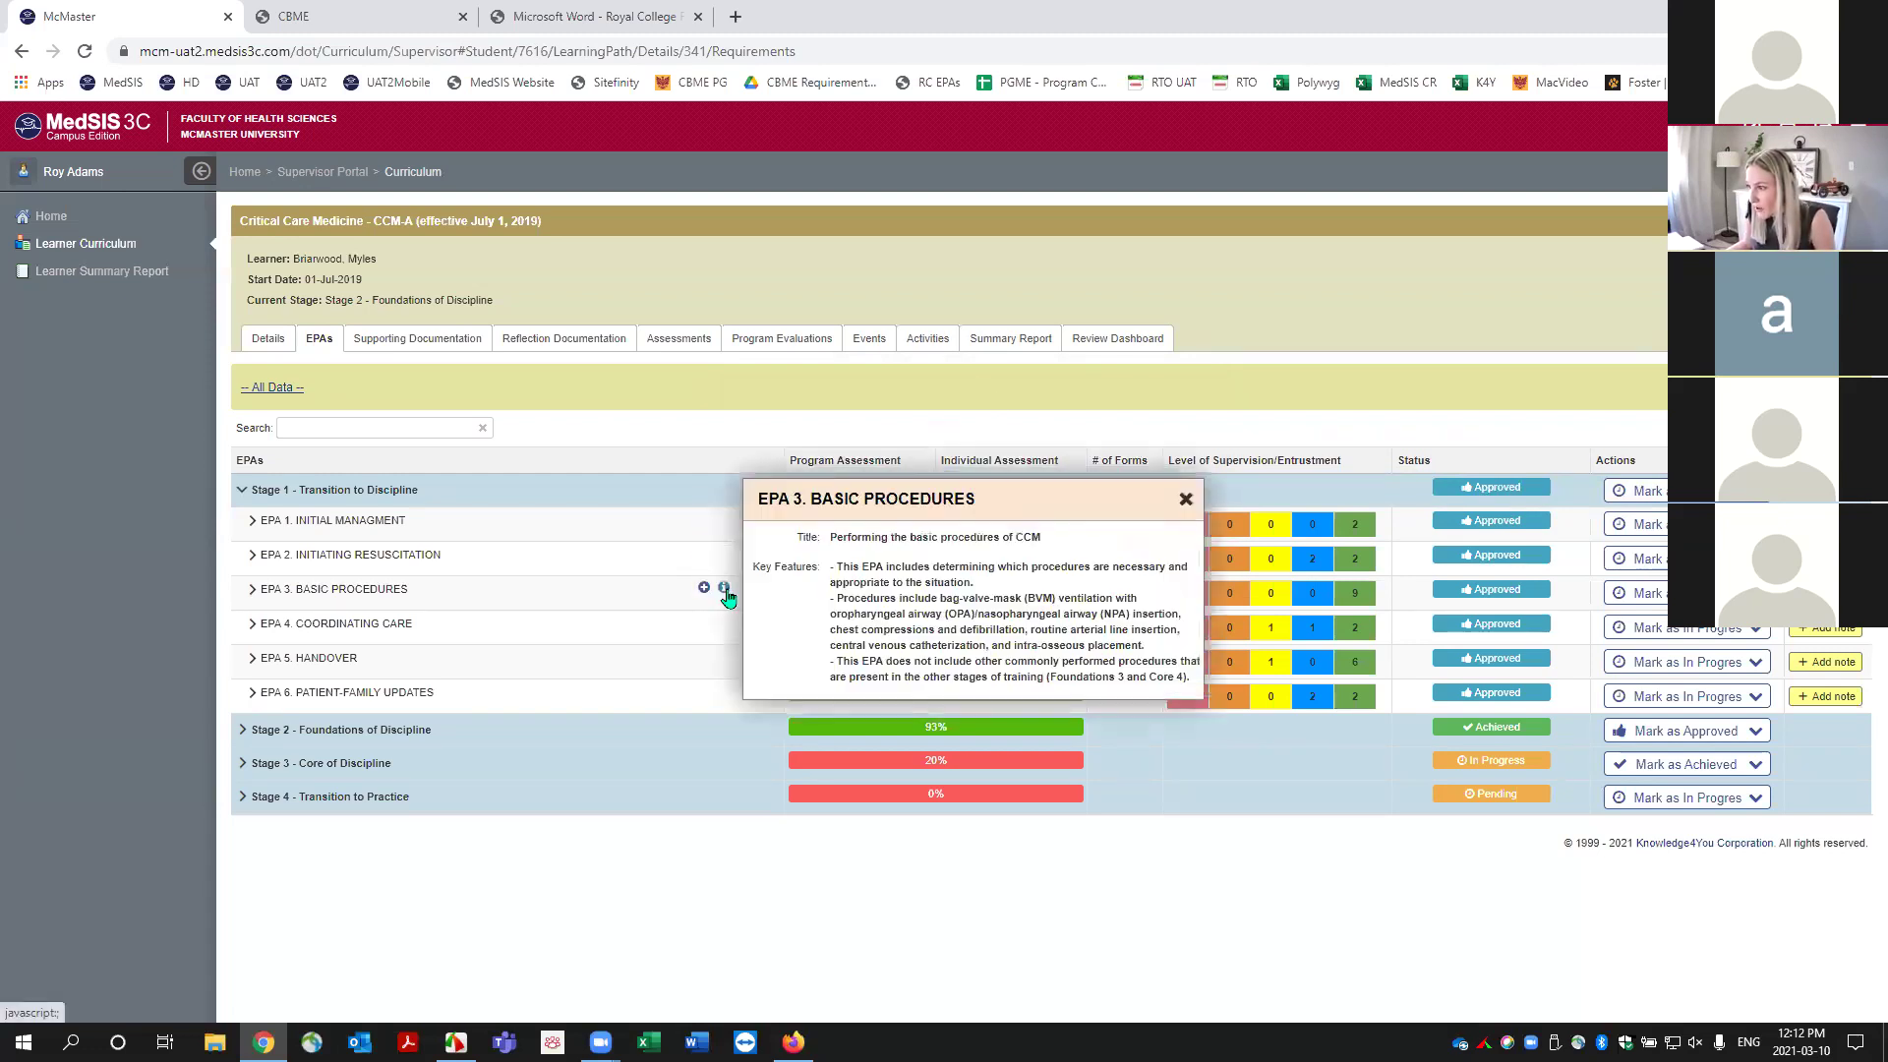
click(1185, 503)
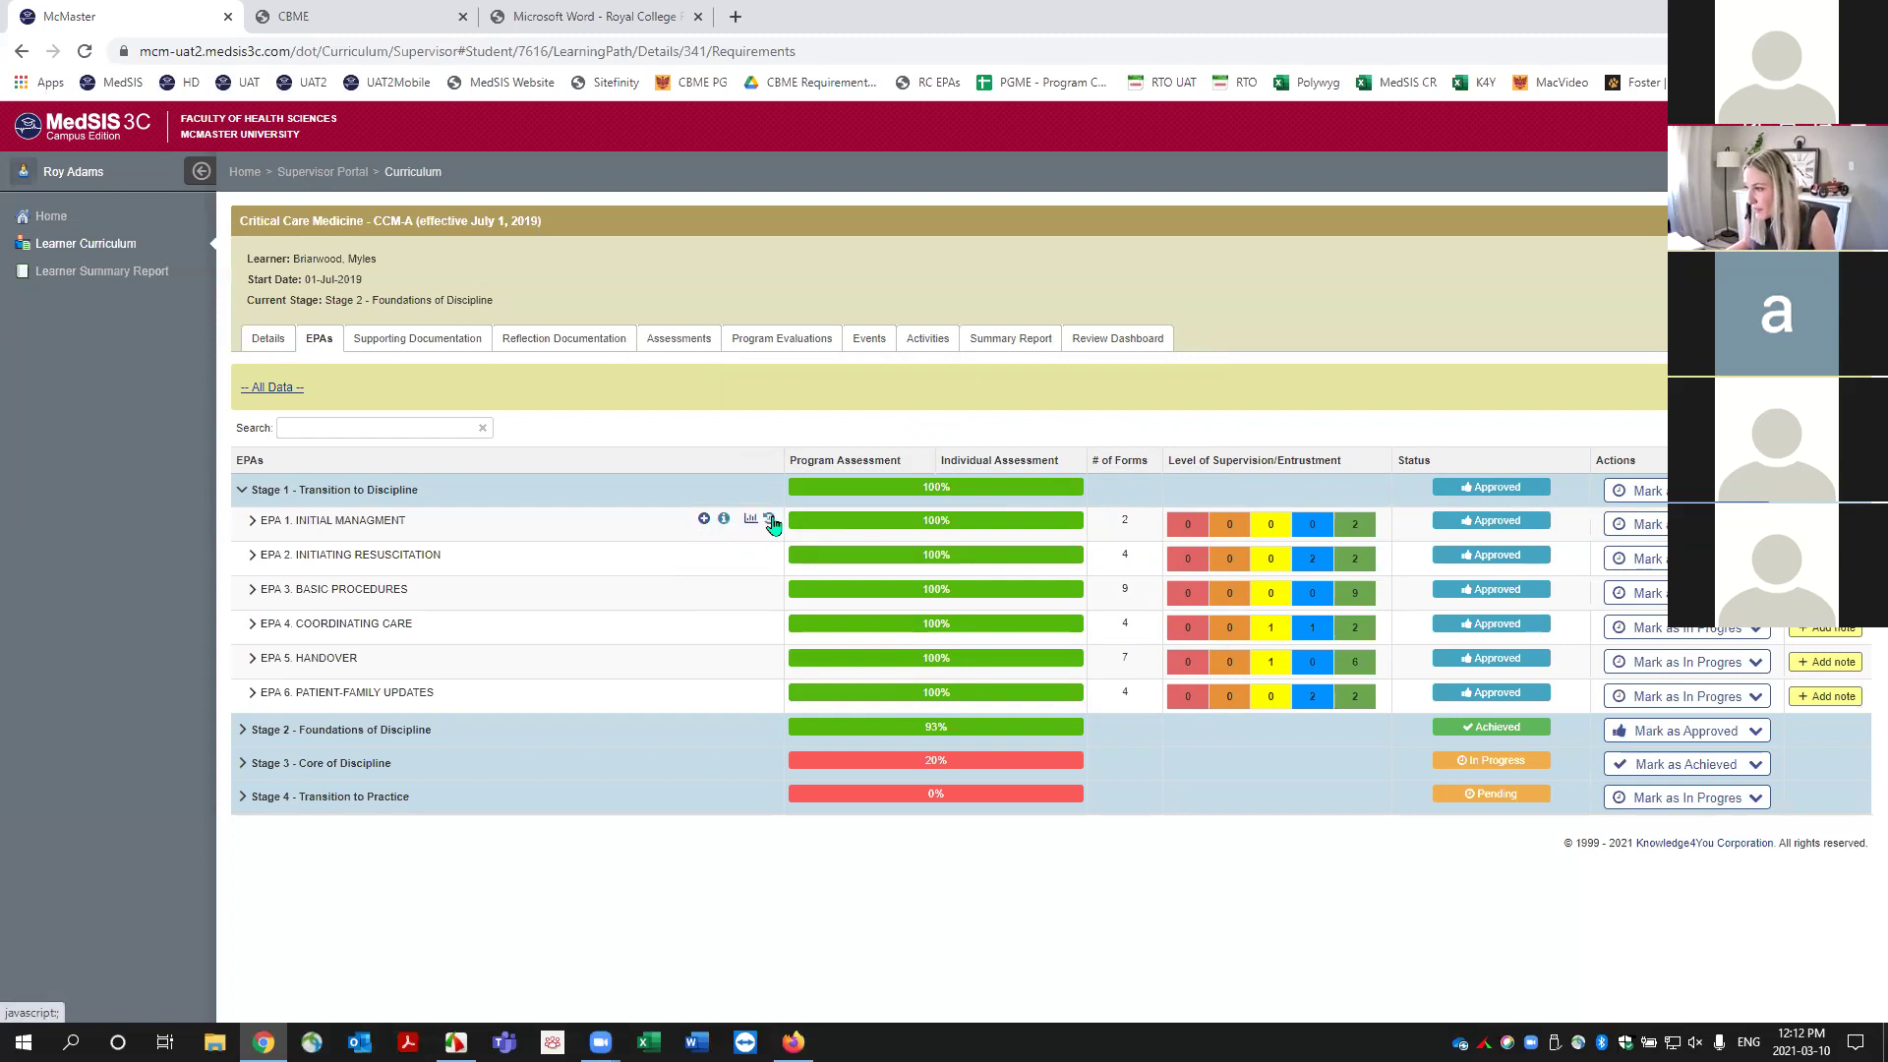
Review the status change history of Stage 1's EPA 1 down to its earliest entry, and close it.
click(769, 523)
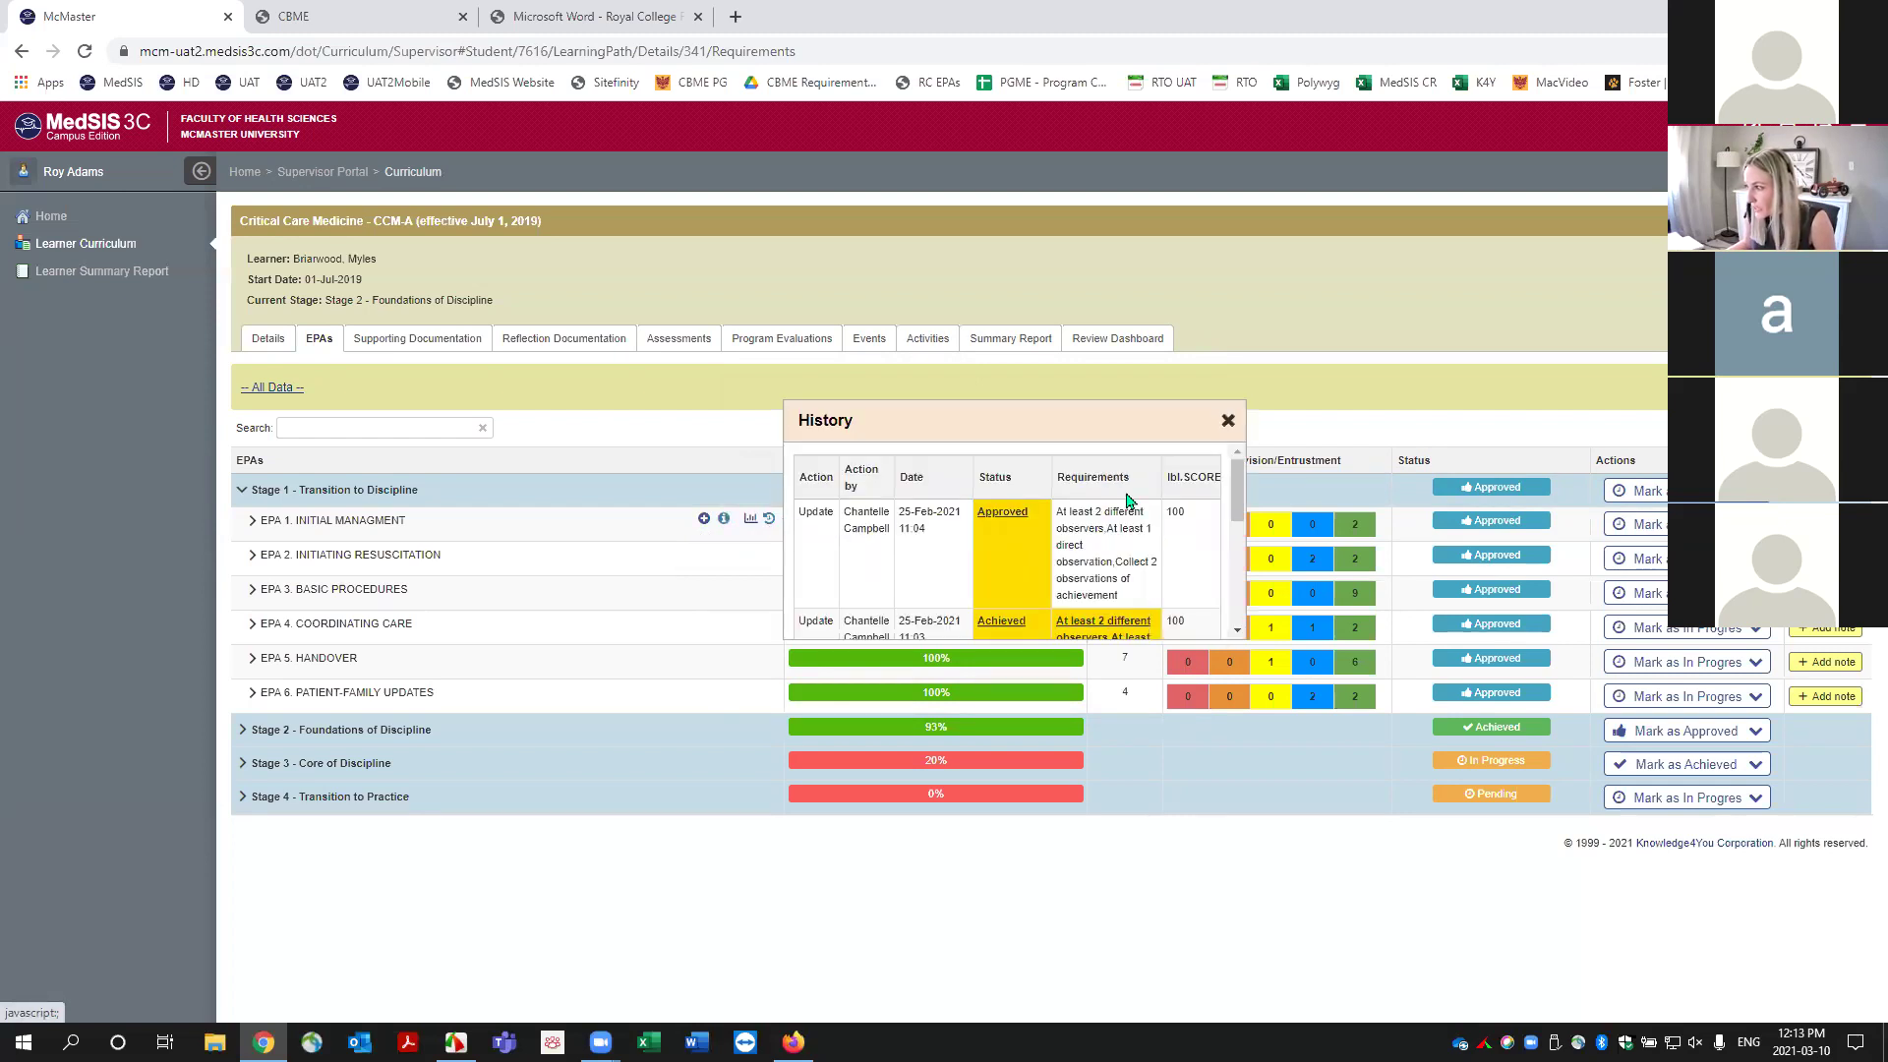
drag(1239, 488, 1241, 595)
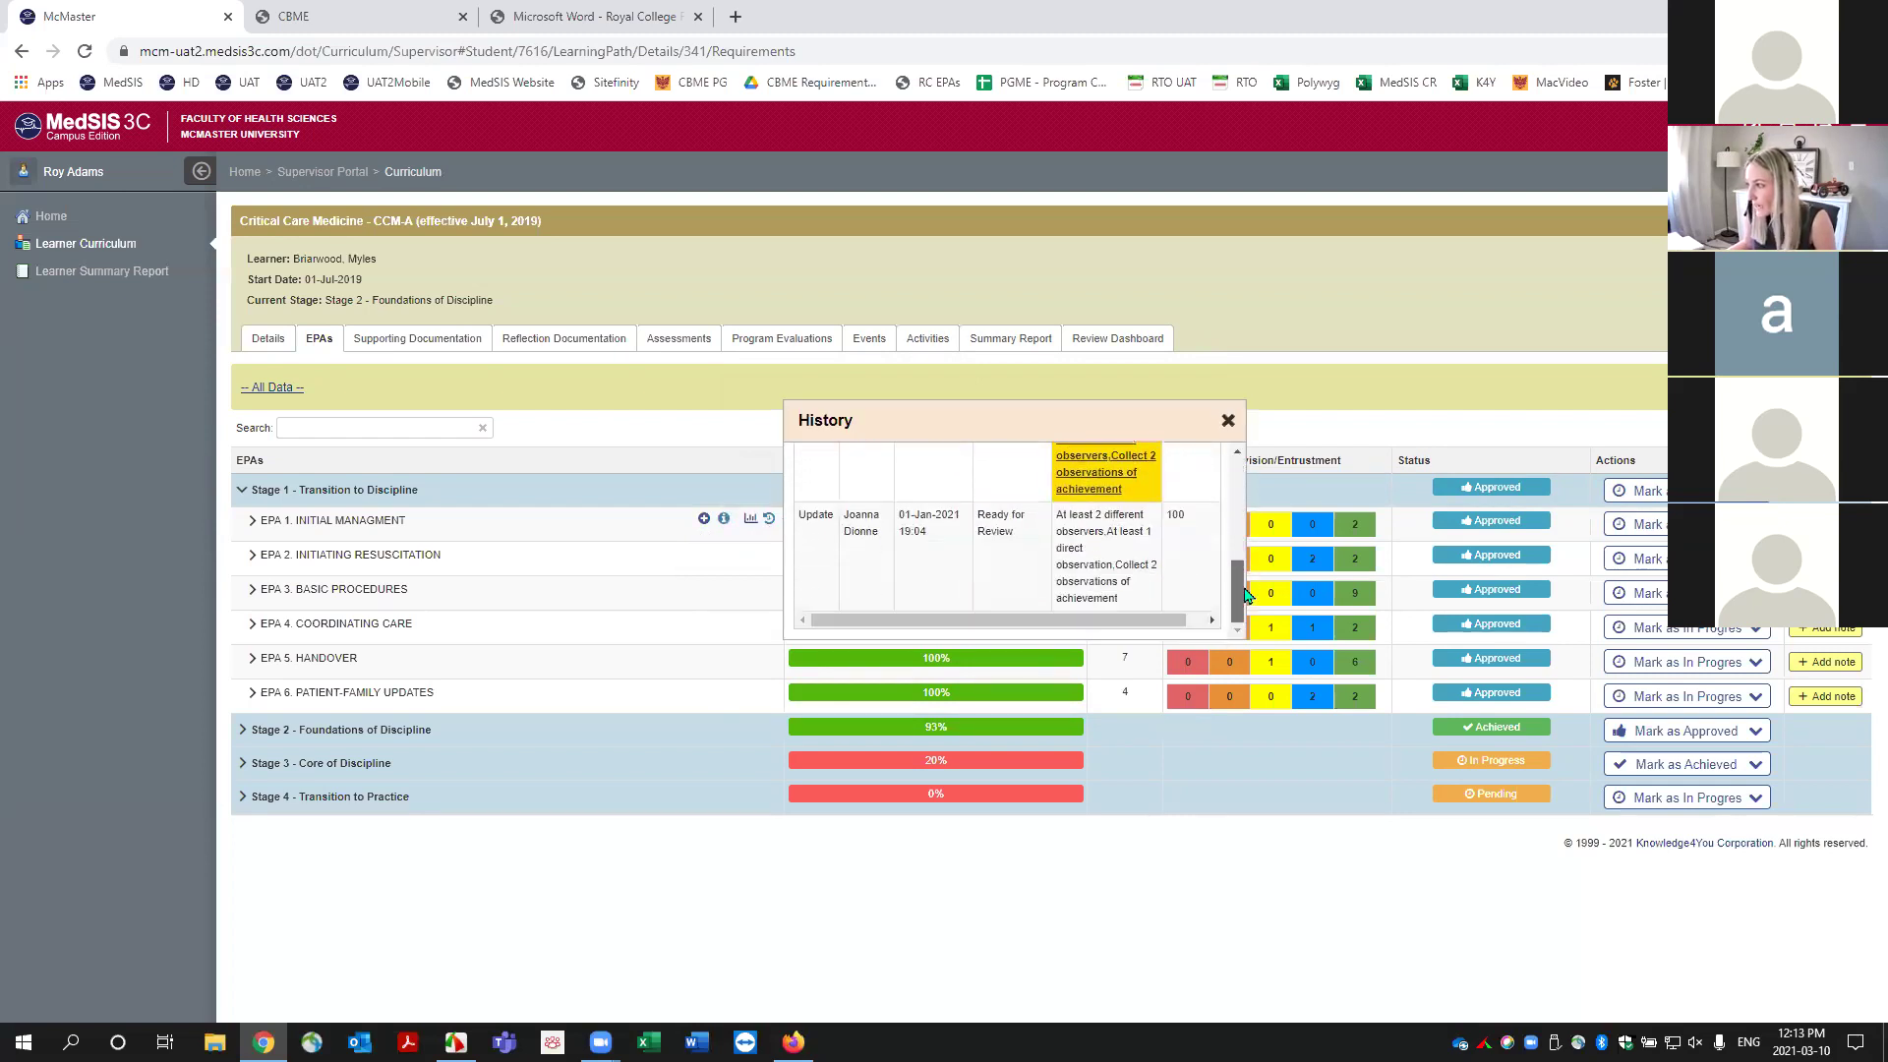
click(1225, 424)
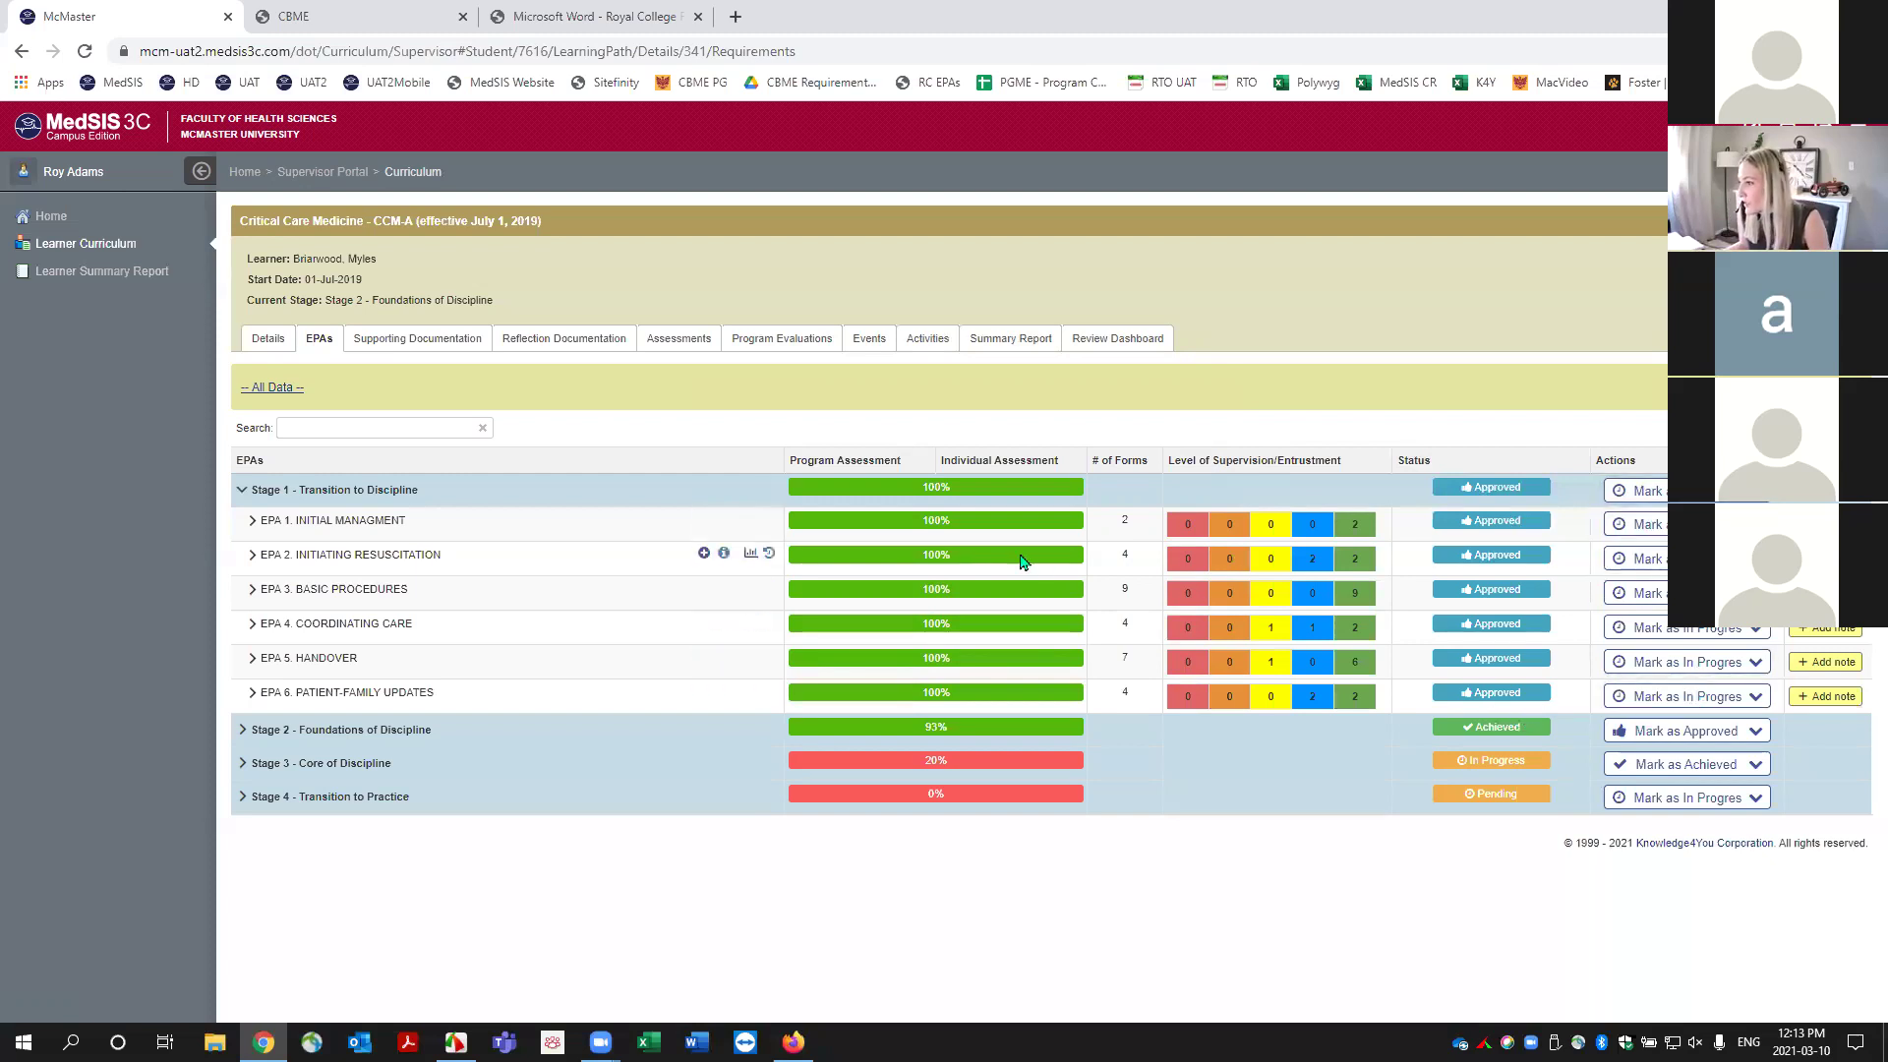
click(769, 518)
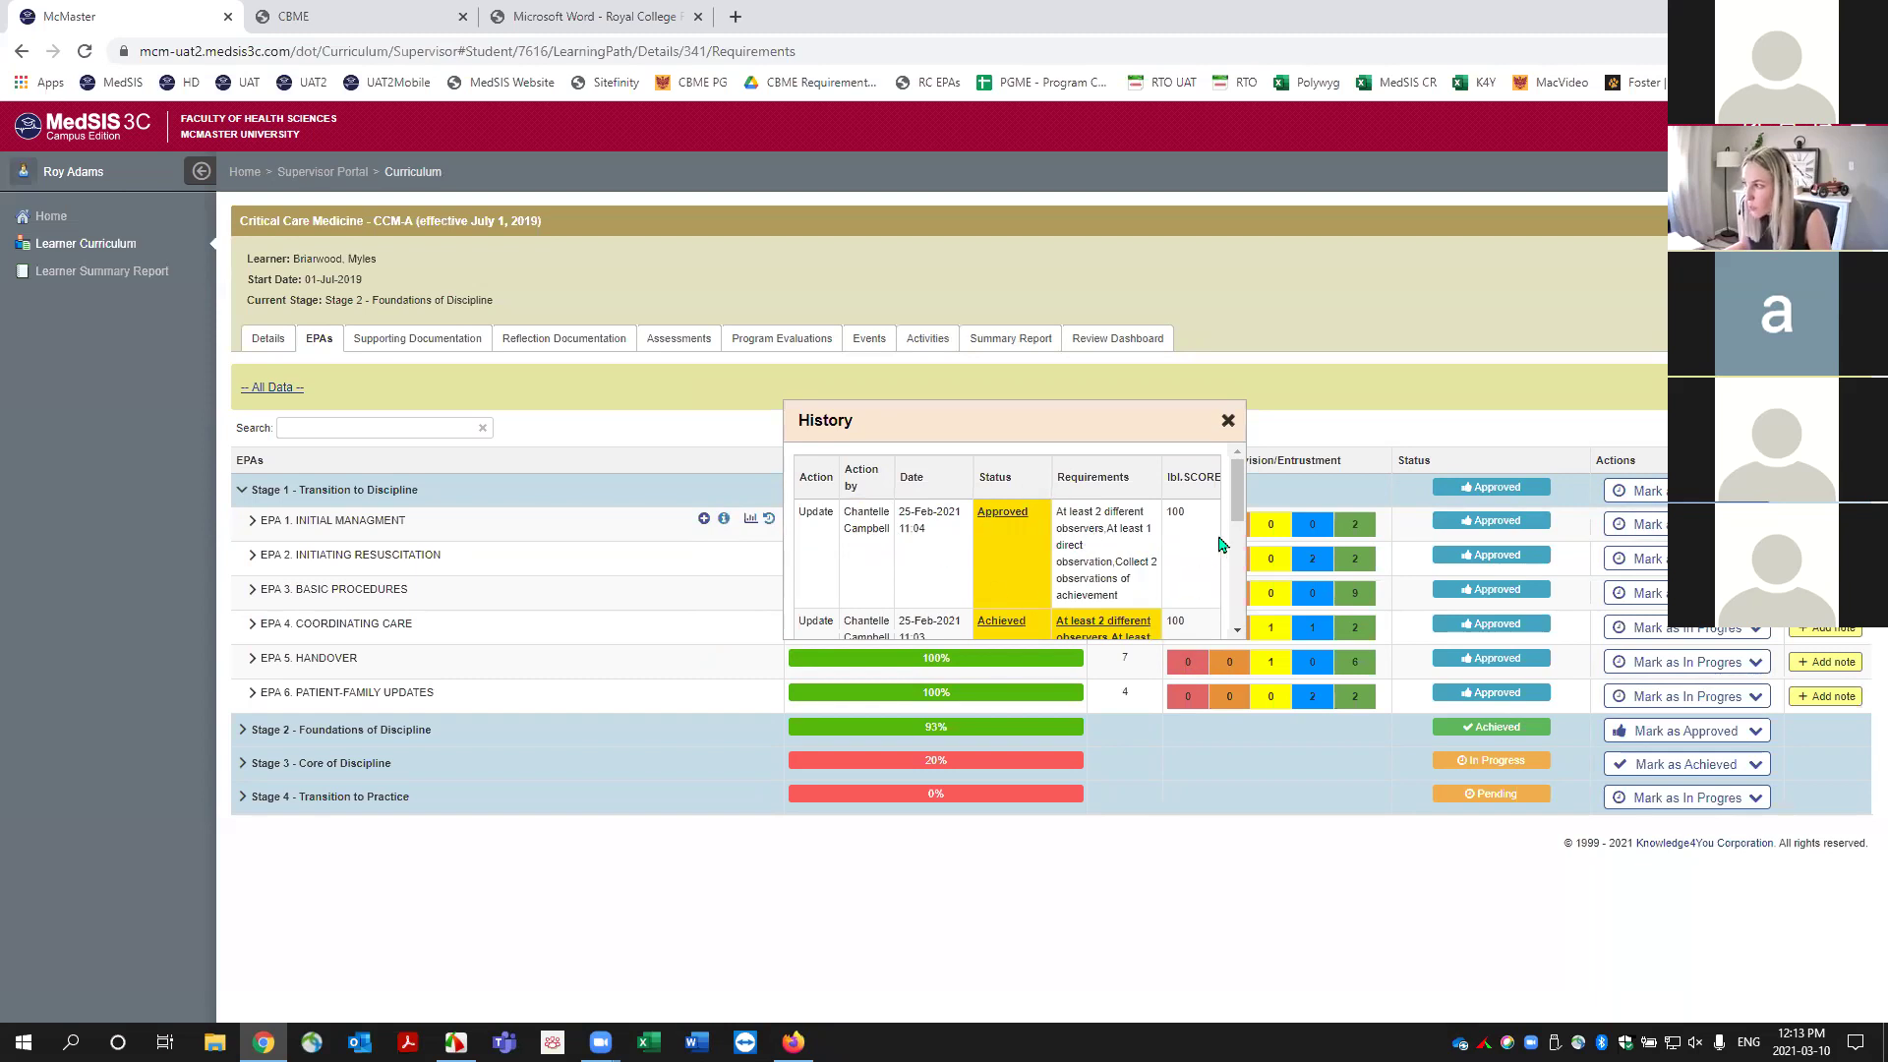
click(1230, 423)
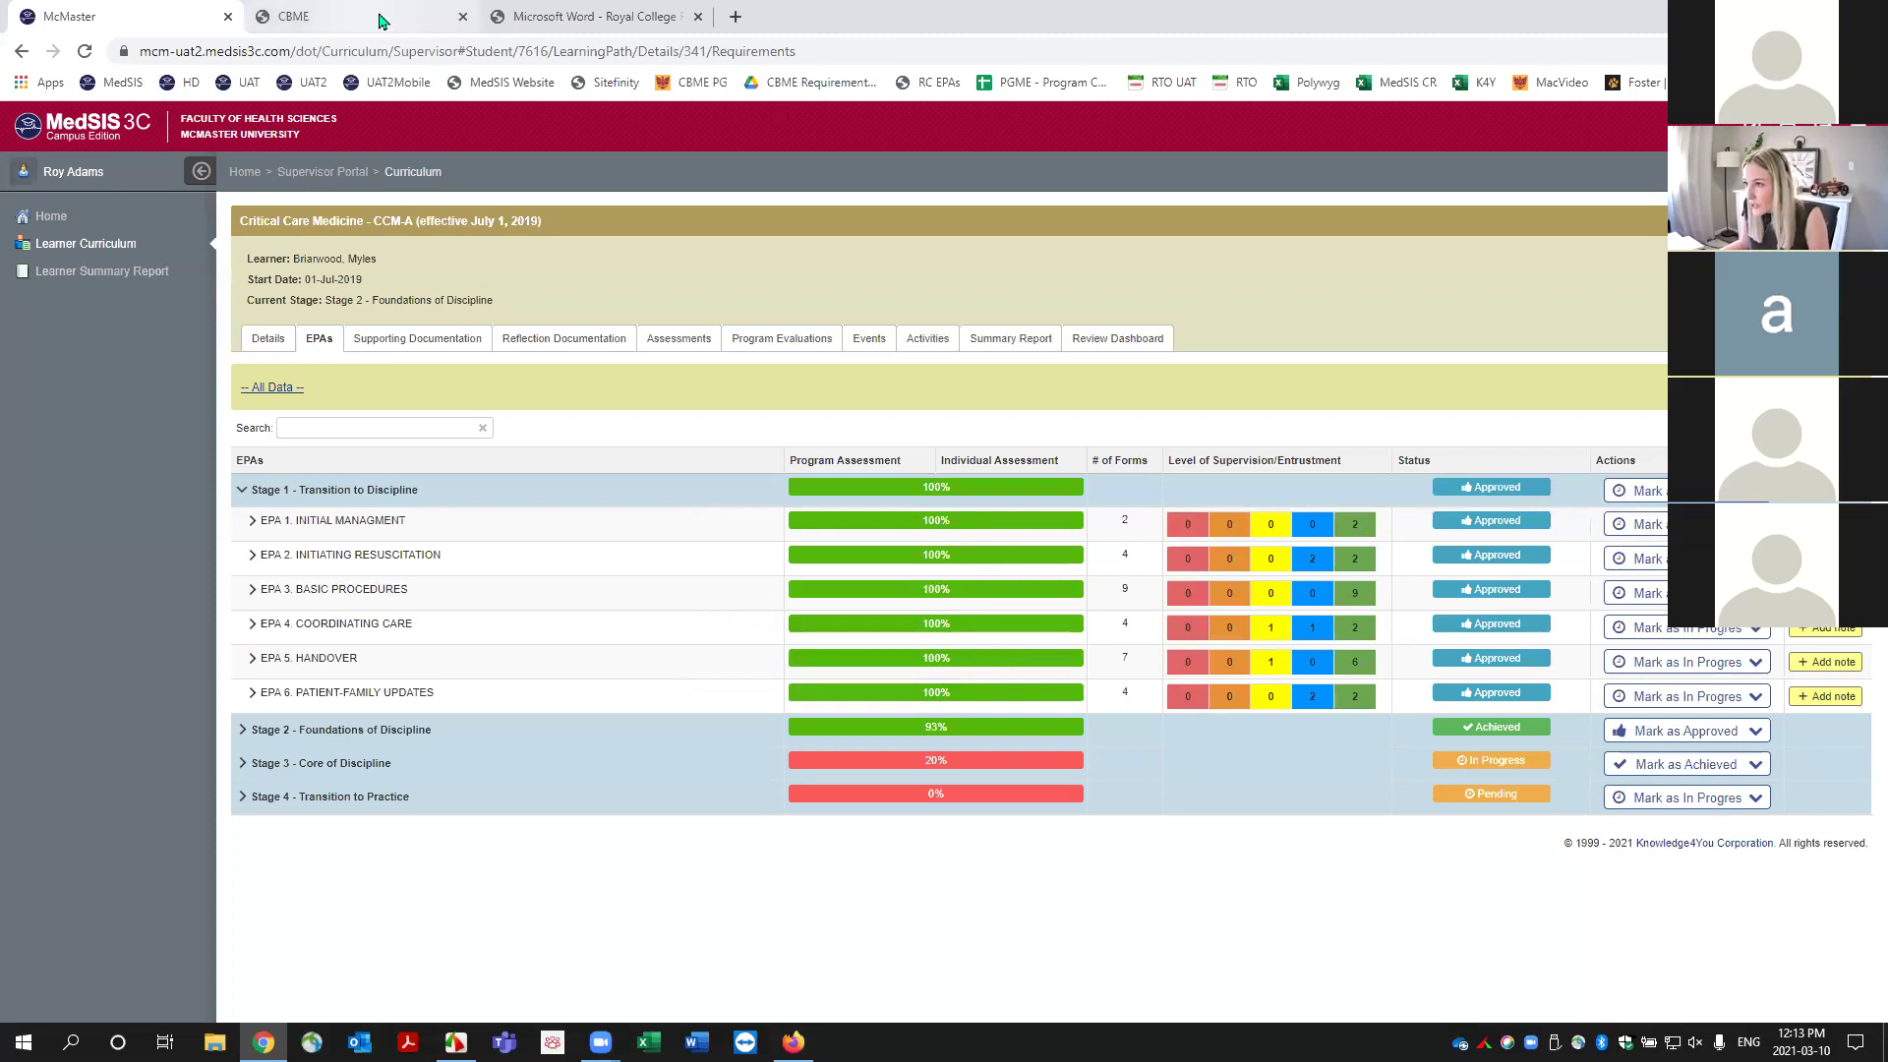
Look at the EPA Observation form in the Royal College Forms 1-4 sample document.
click(475, 29)
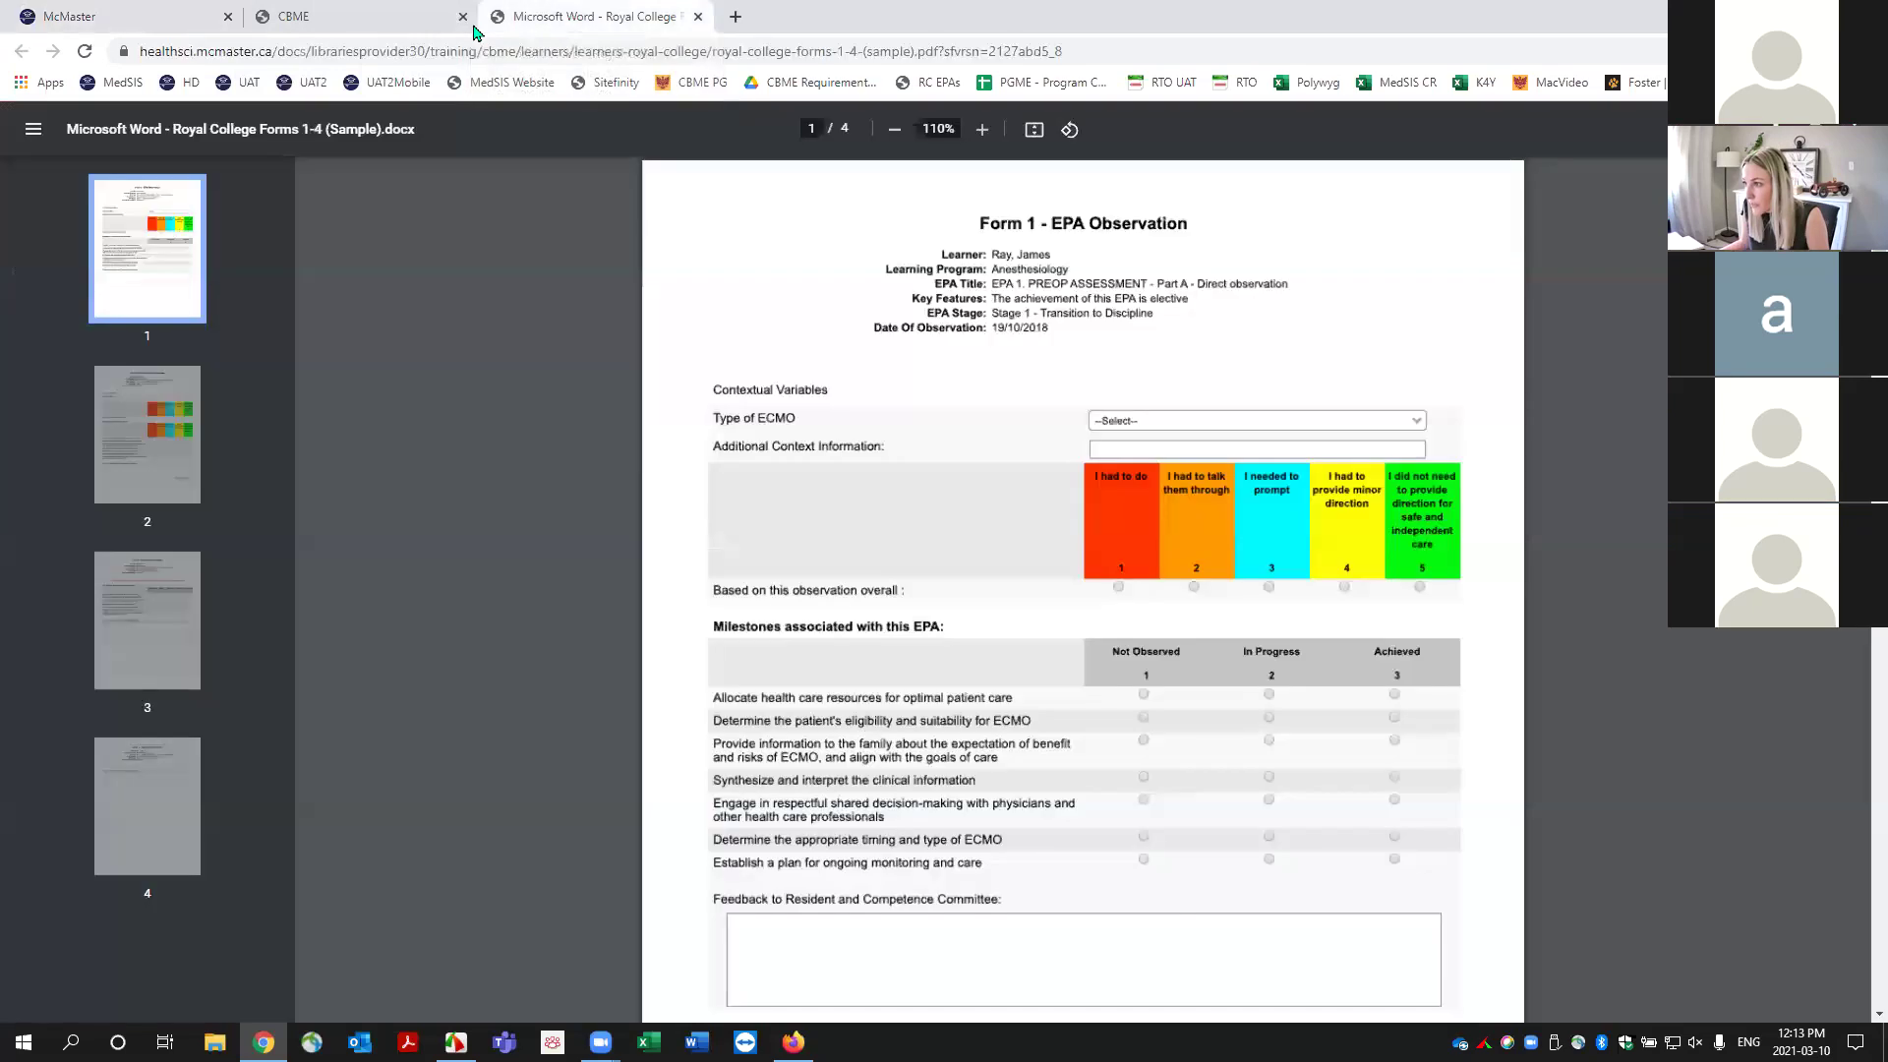
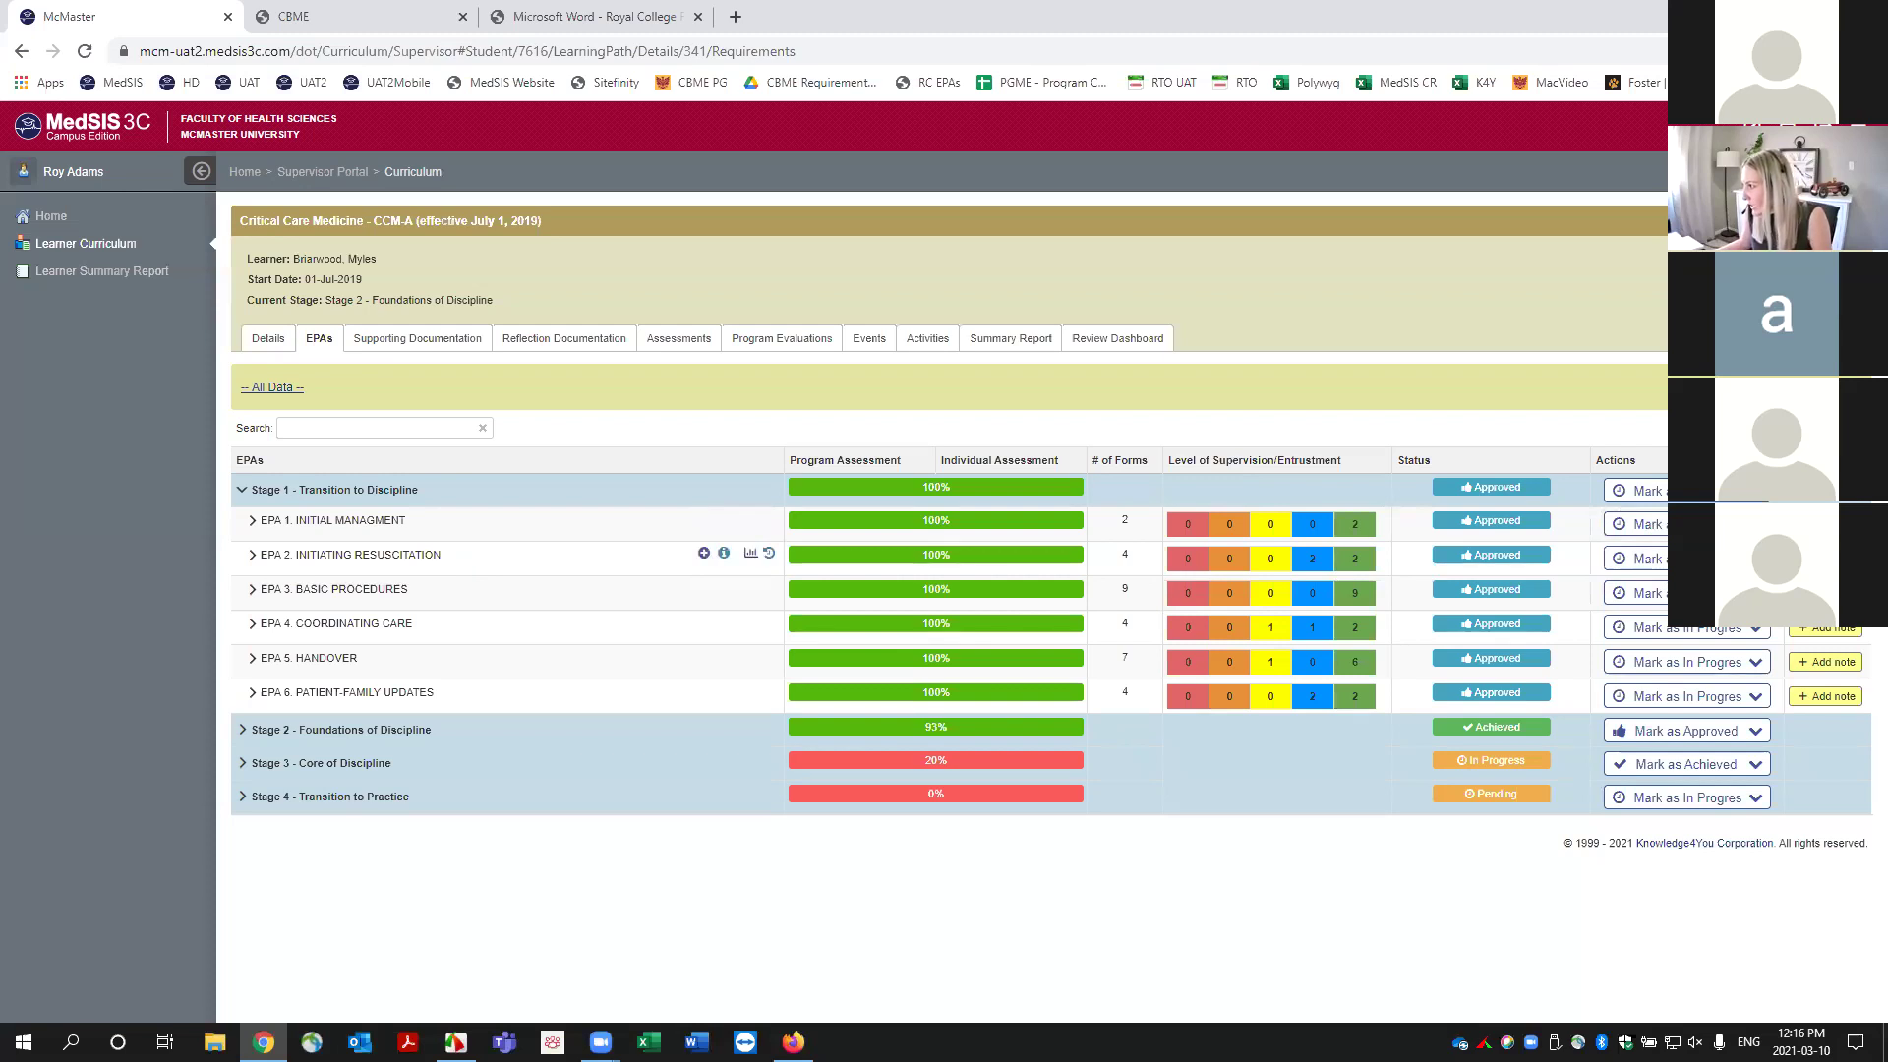
Read the contextual notes recorded on EPA 2. Initiating Resuscitation, and close them.
click(1825, 558)
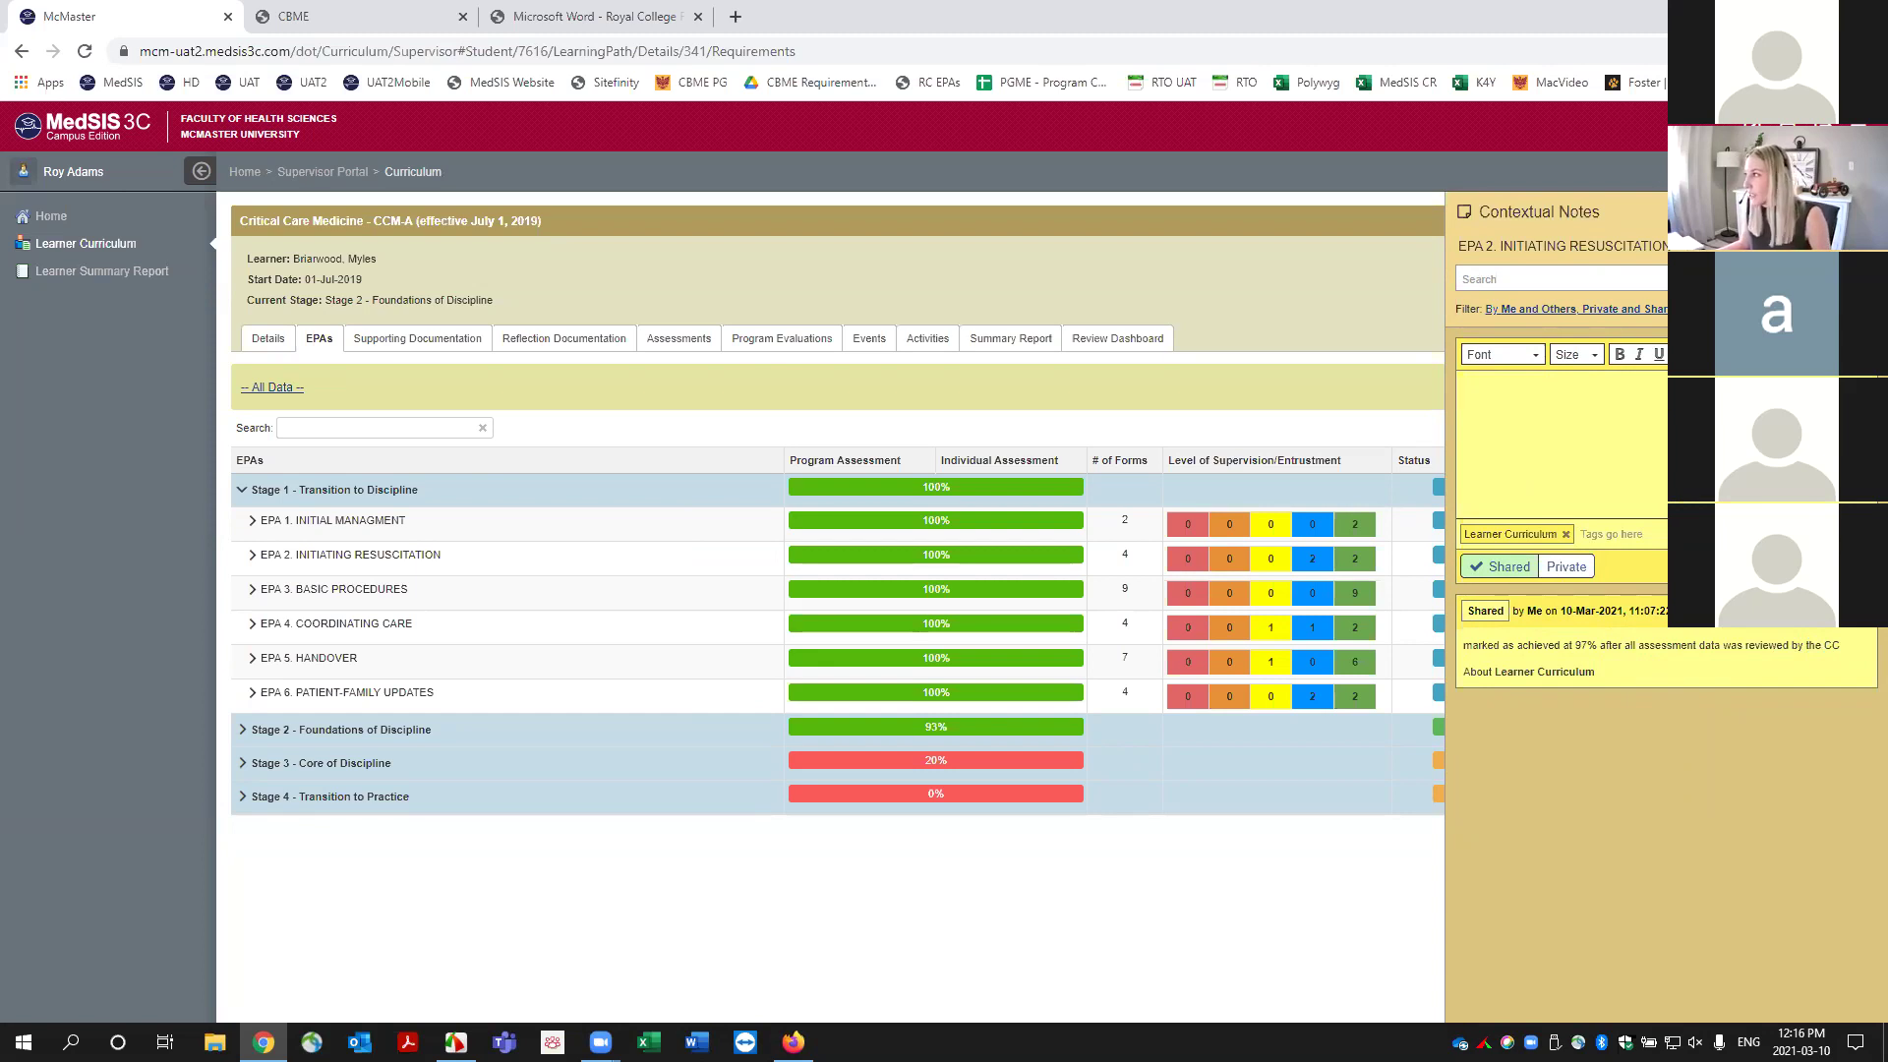
click(1862, 211)
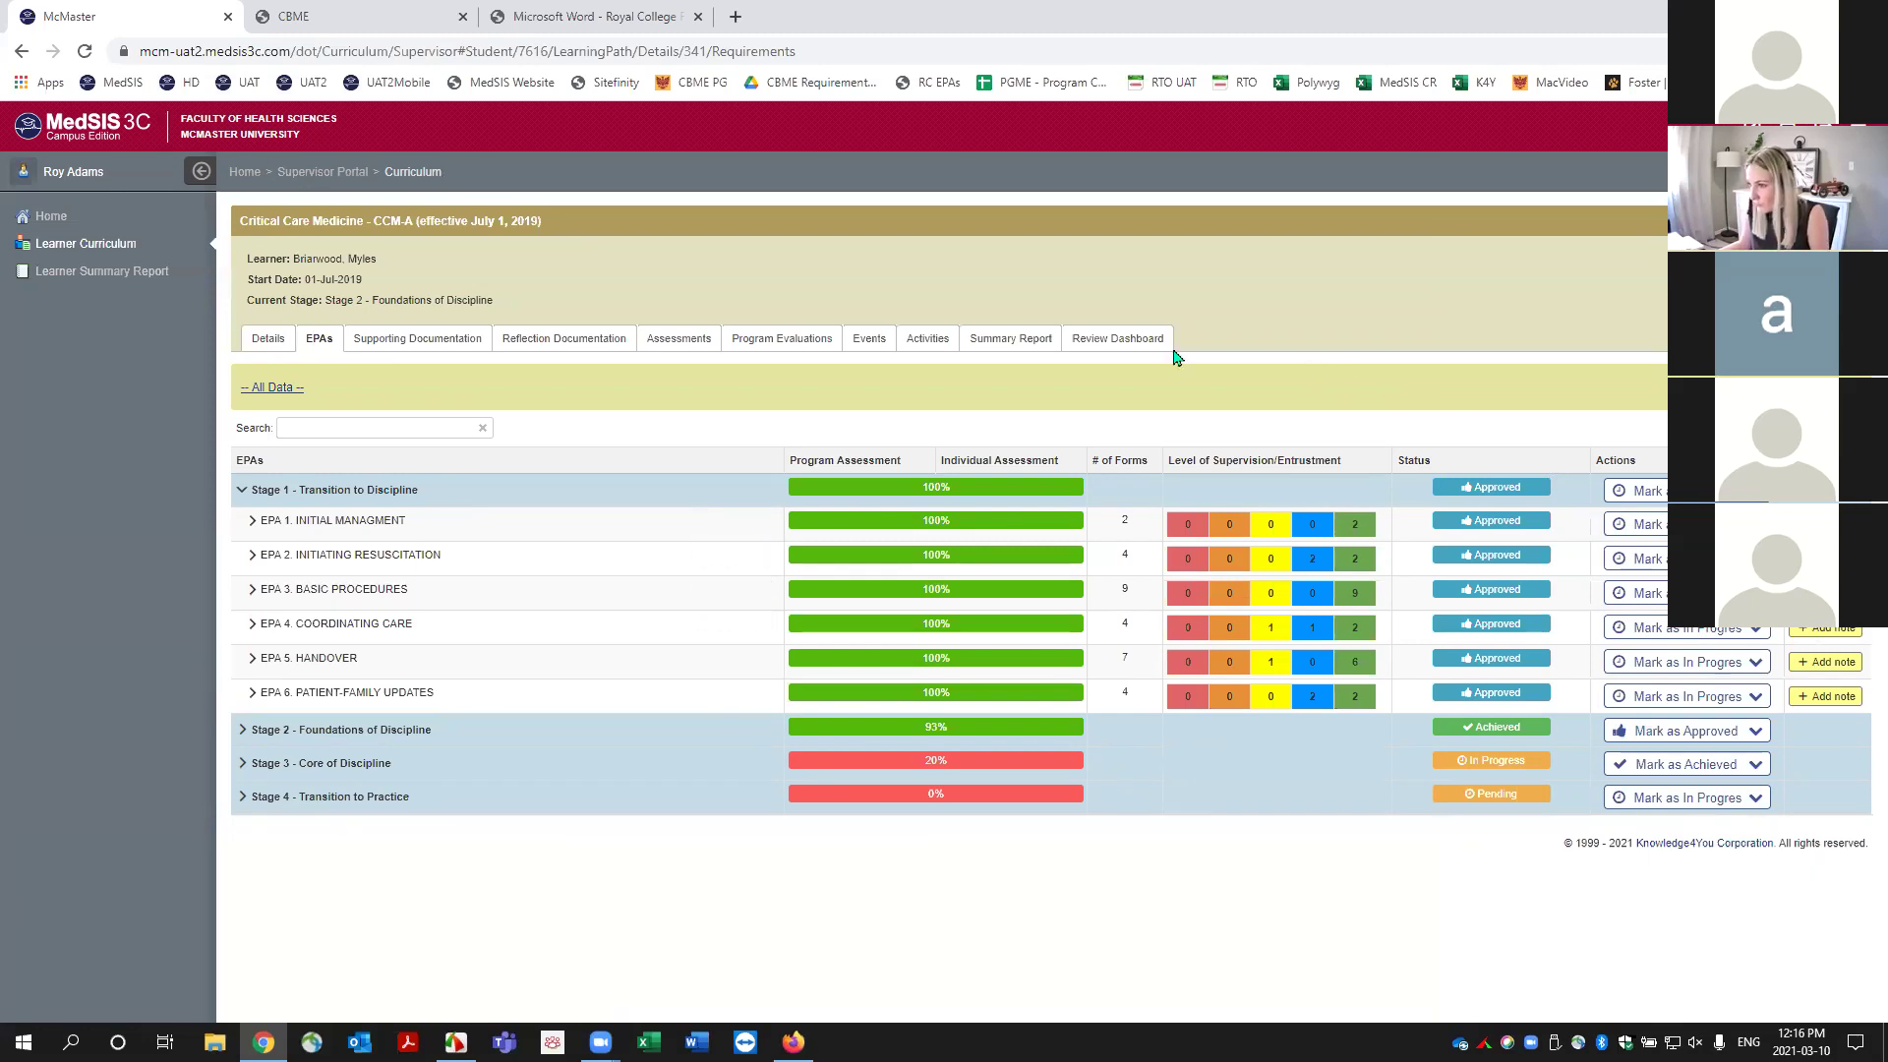
Expand the Stage 1 EPAs 1, 2 and 3 and examine their individual observation requirements.
click(248, 524)
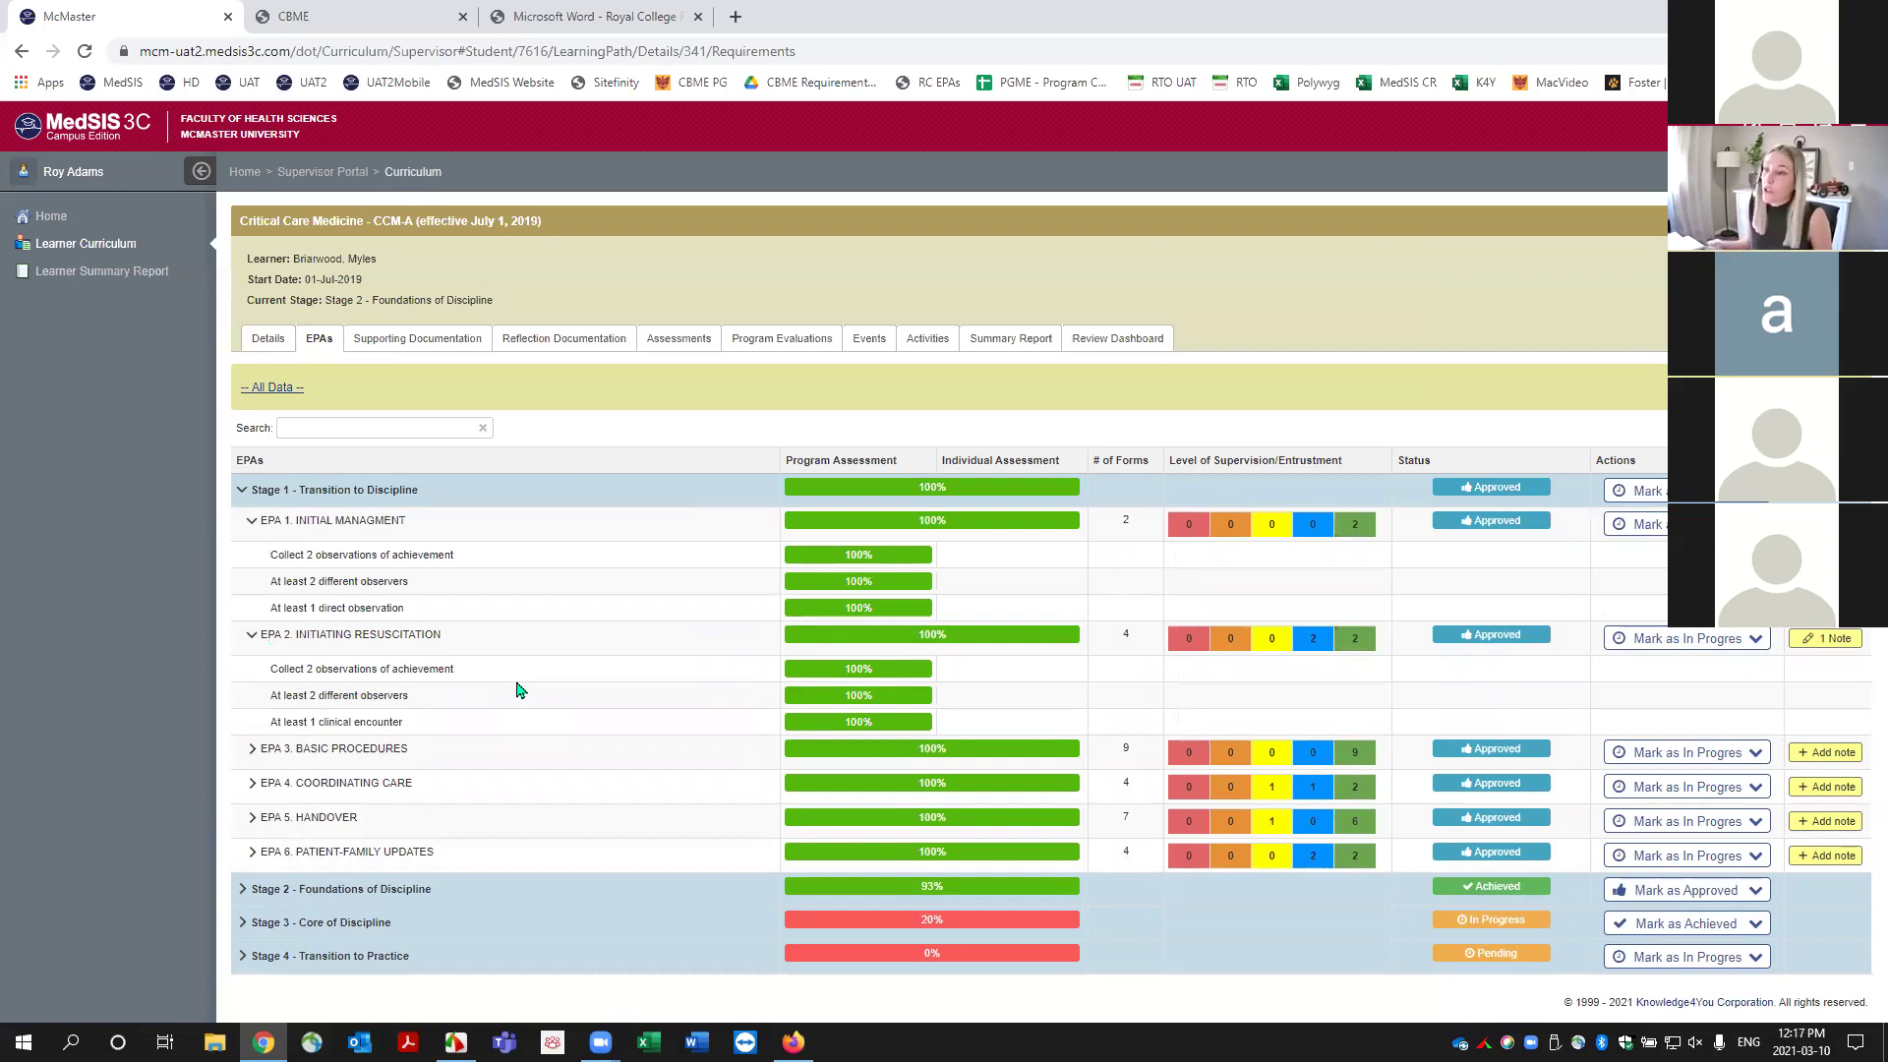
click(251, 749)
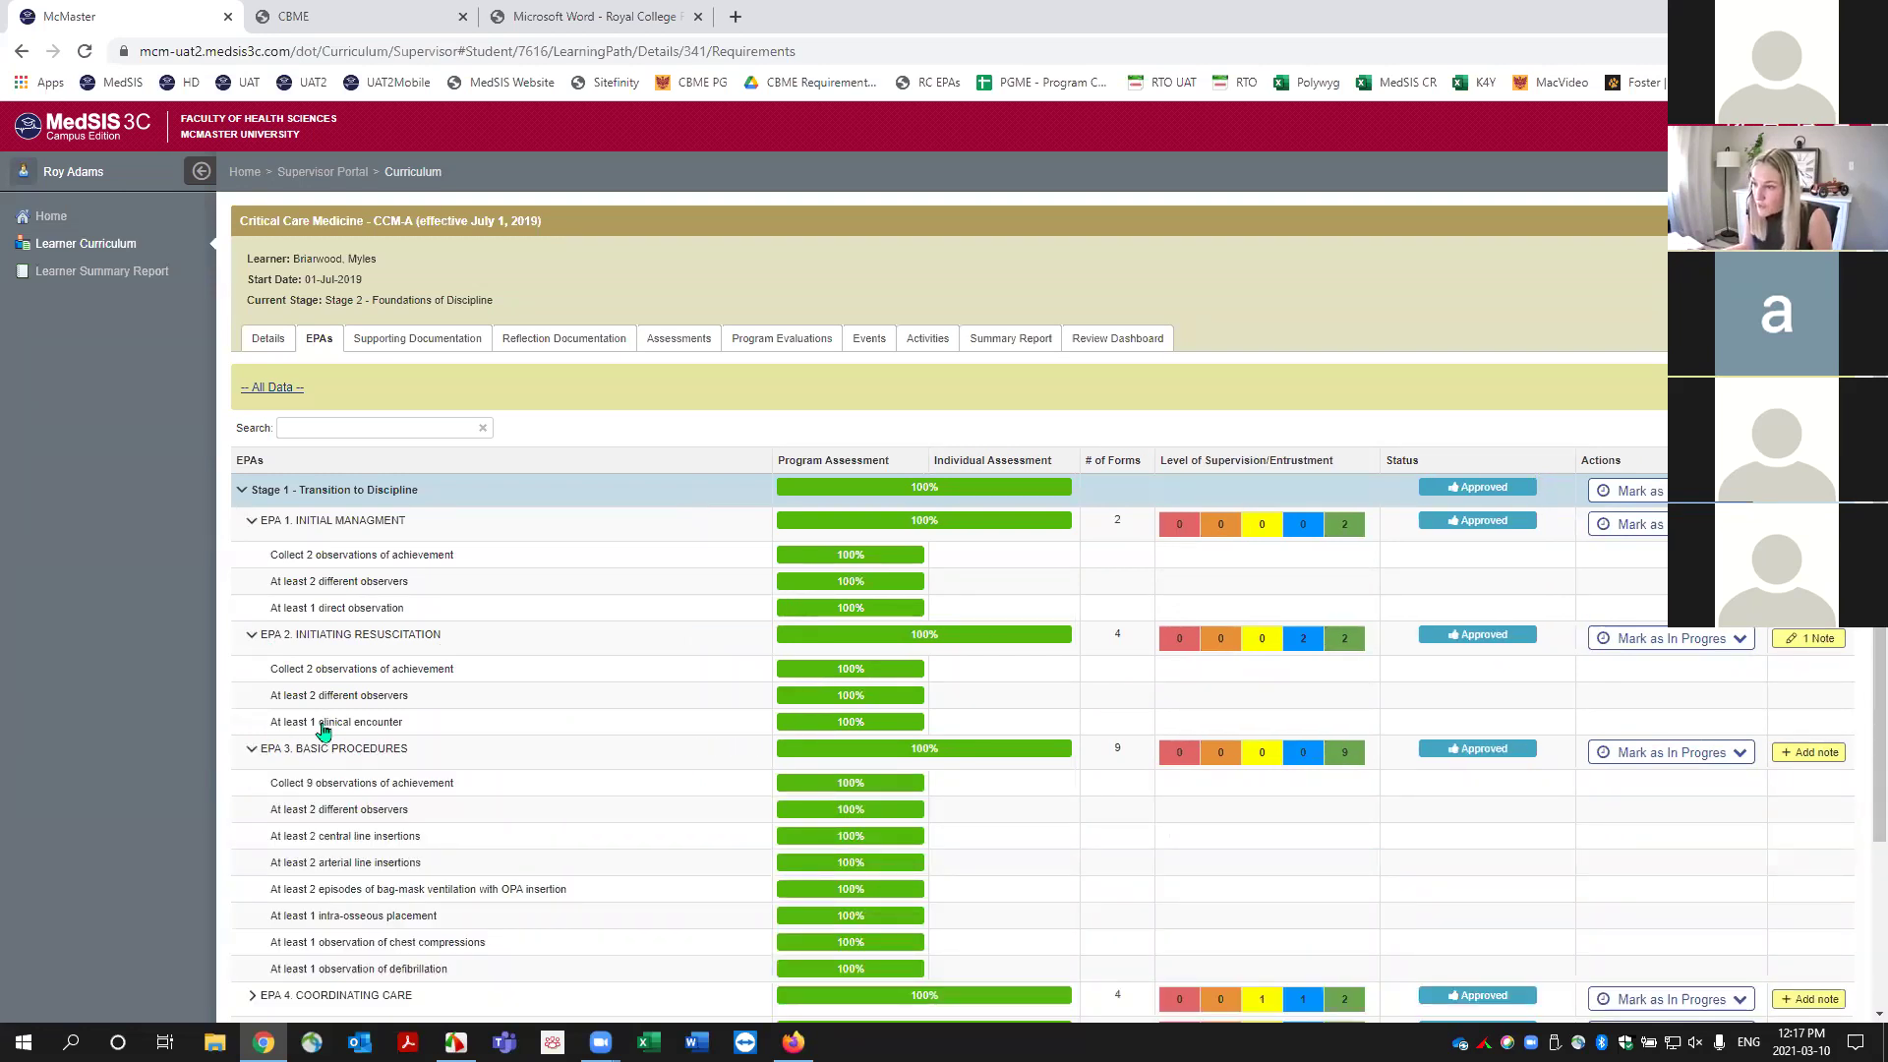
scroll(518, 797, down, 1)
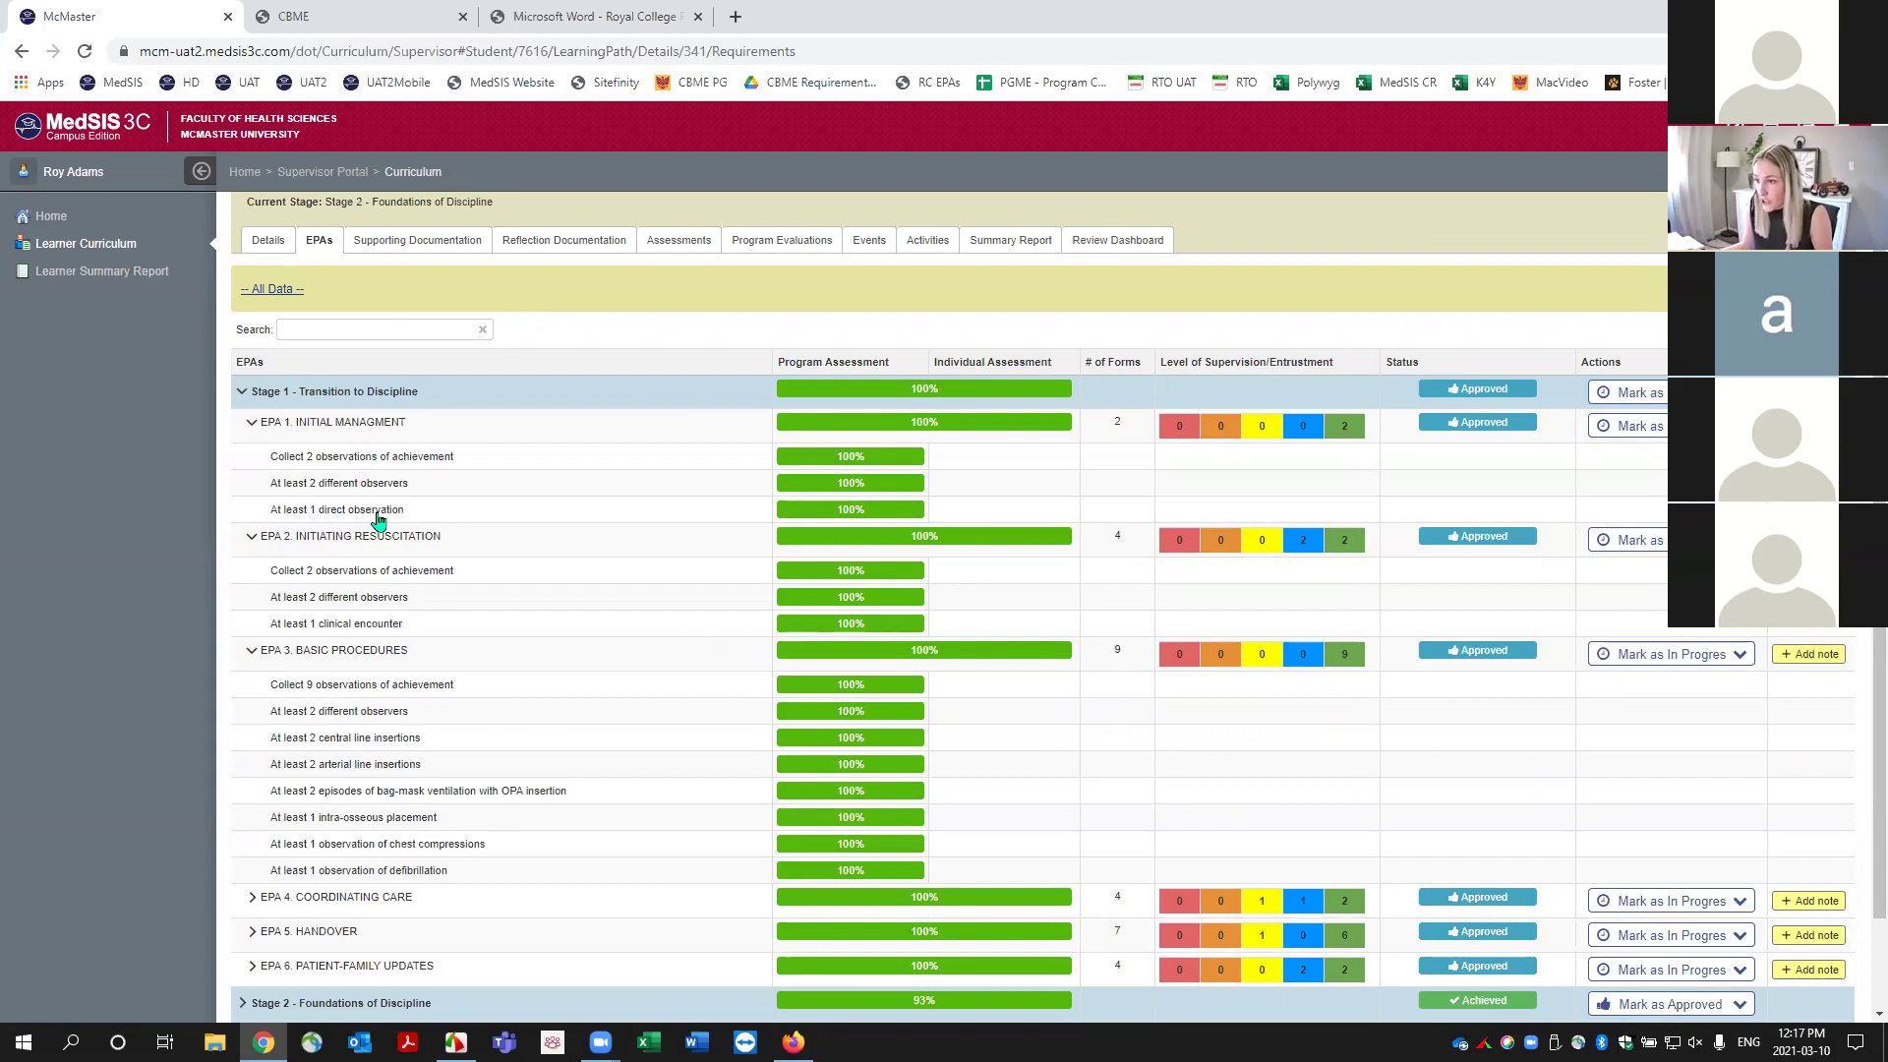
scroll(531, 595, down, 1)
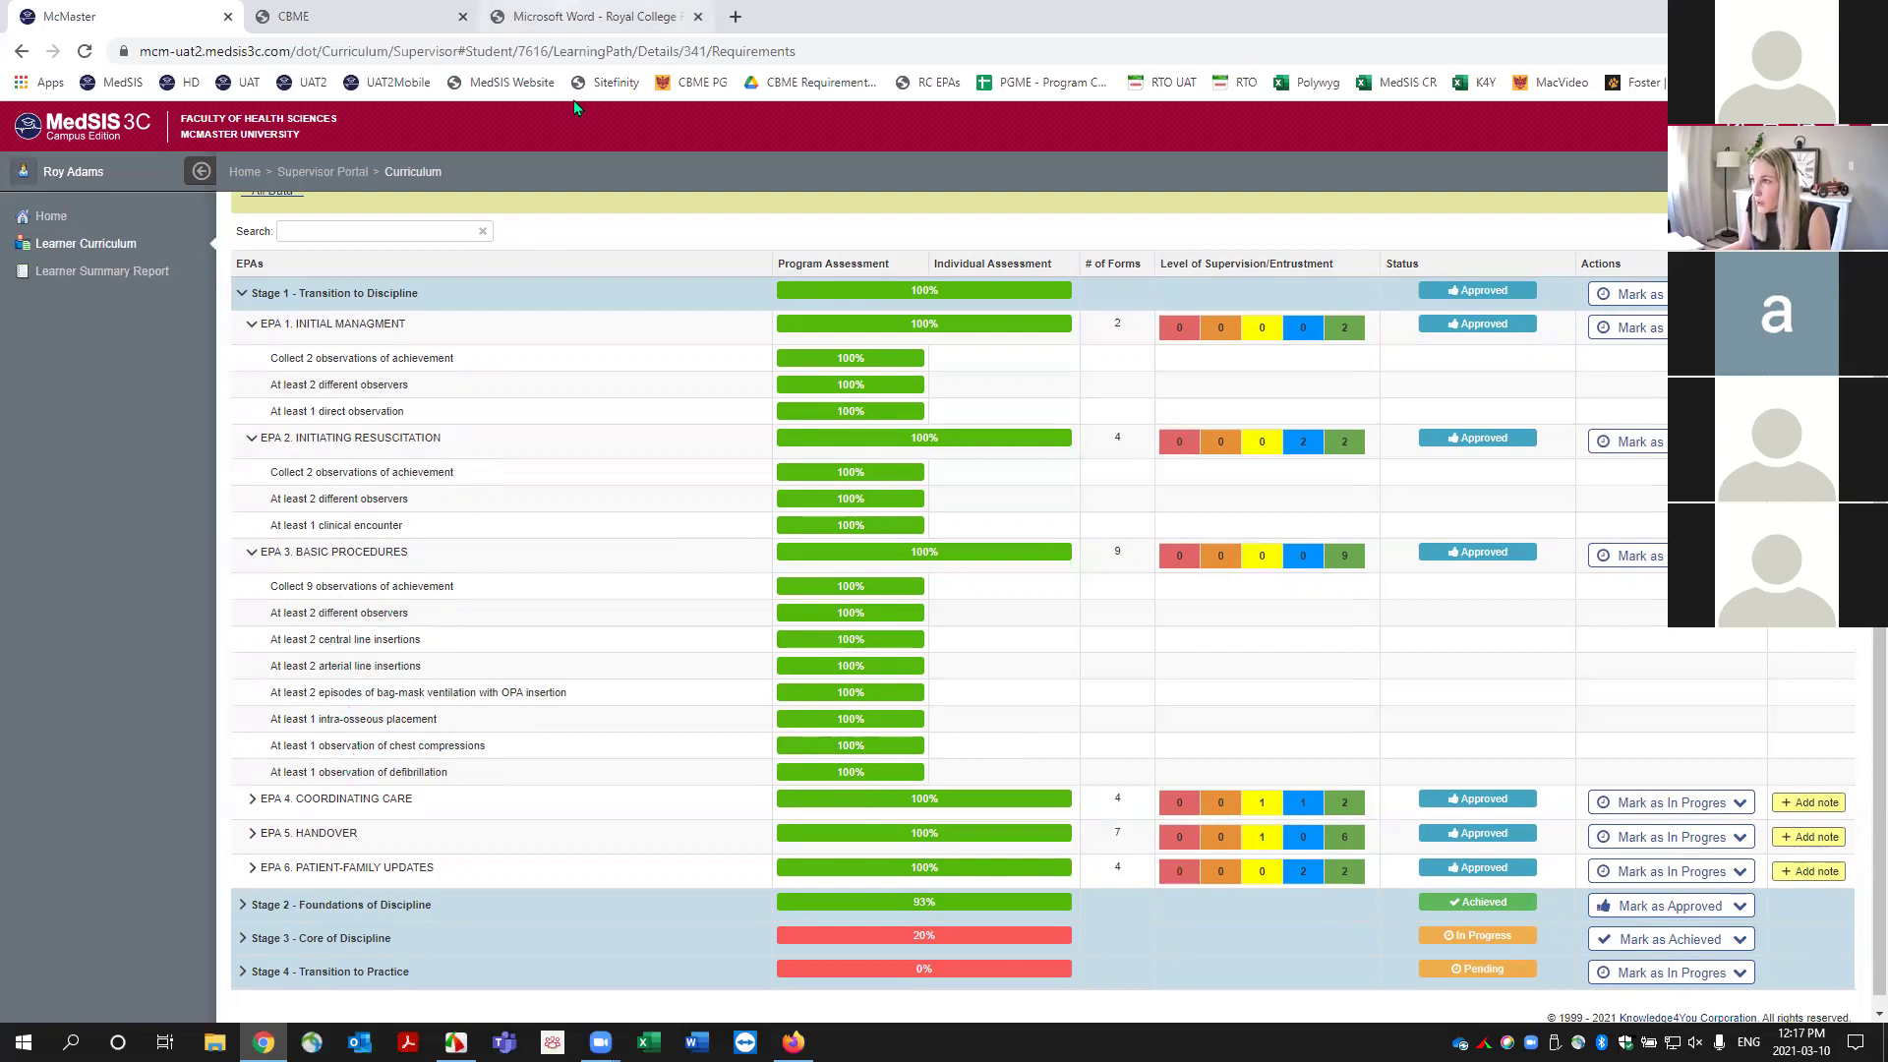
Bring up the Royal College Forms 1-4 sample document to examine Form 1's contextual variables.
click(582, 17)
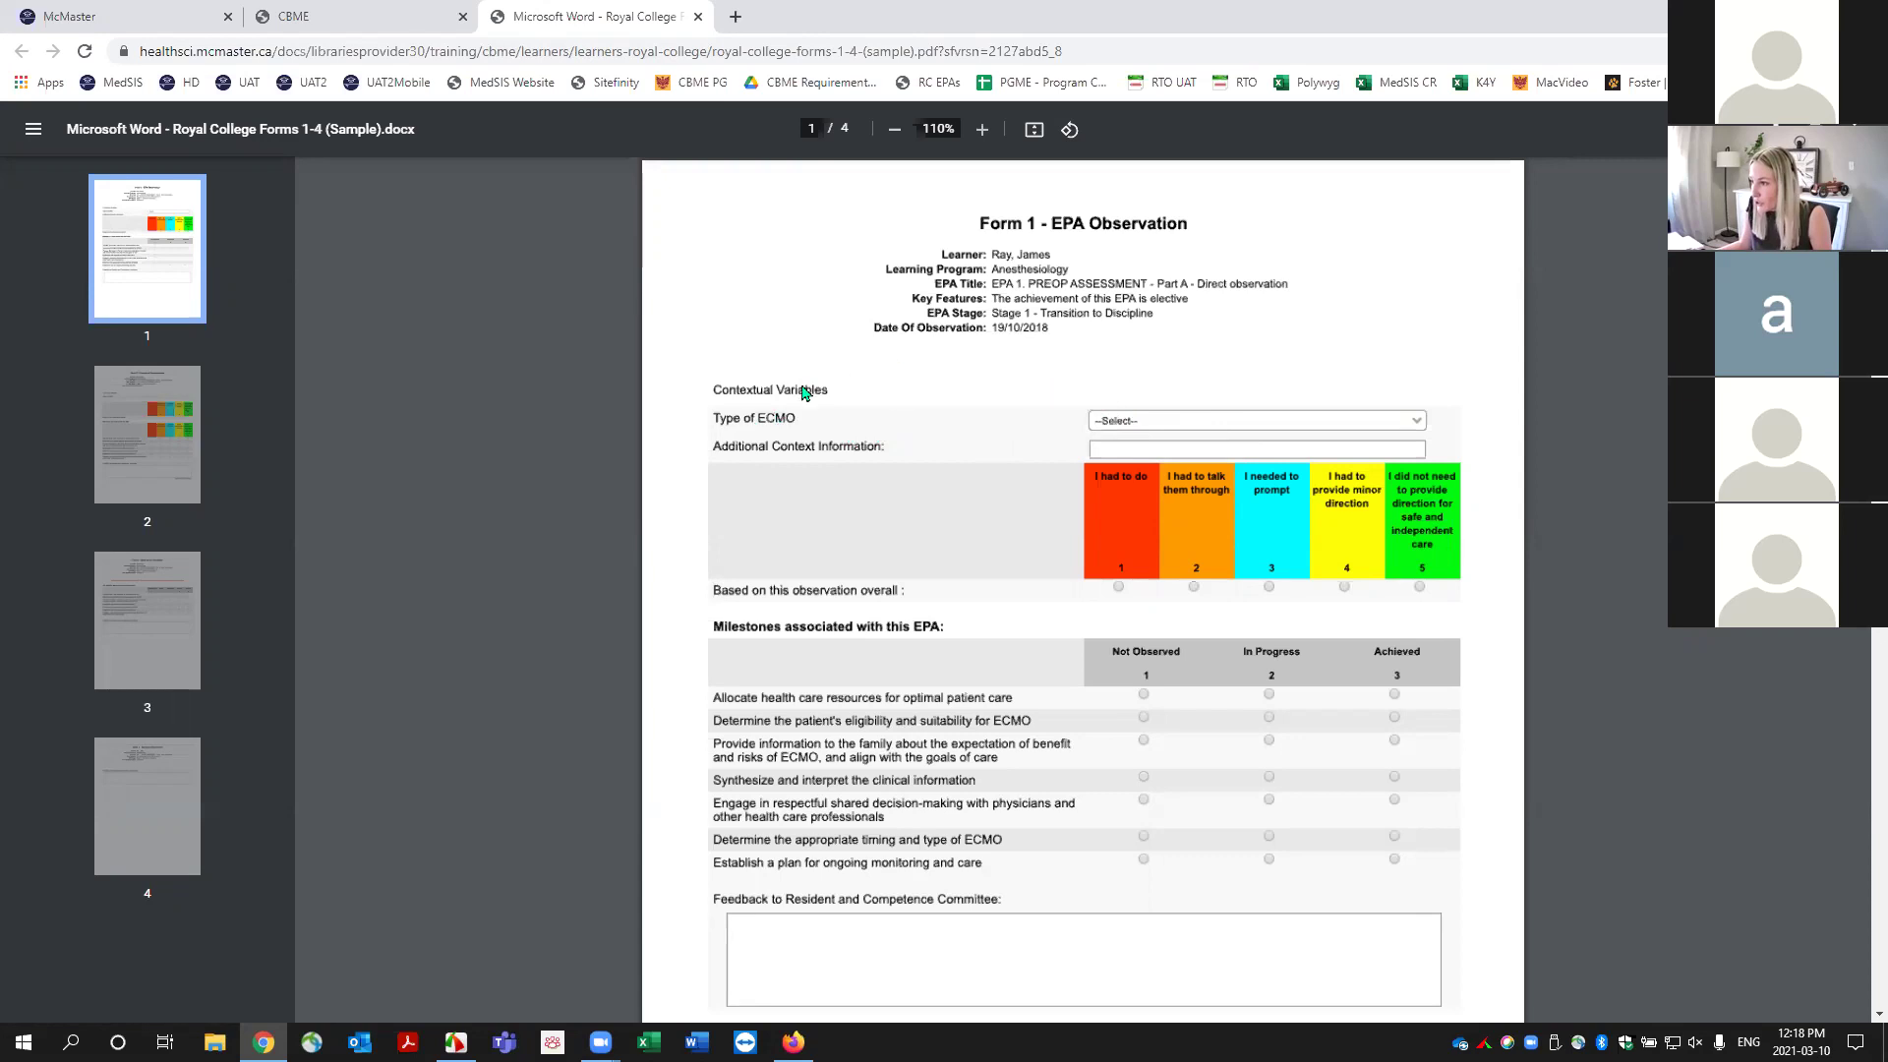
Compare Form 1 in the Royal College sample document with the expanded Stage 1 EPA requirements in the learner's curriculum.
click(183, 17)
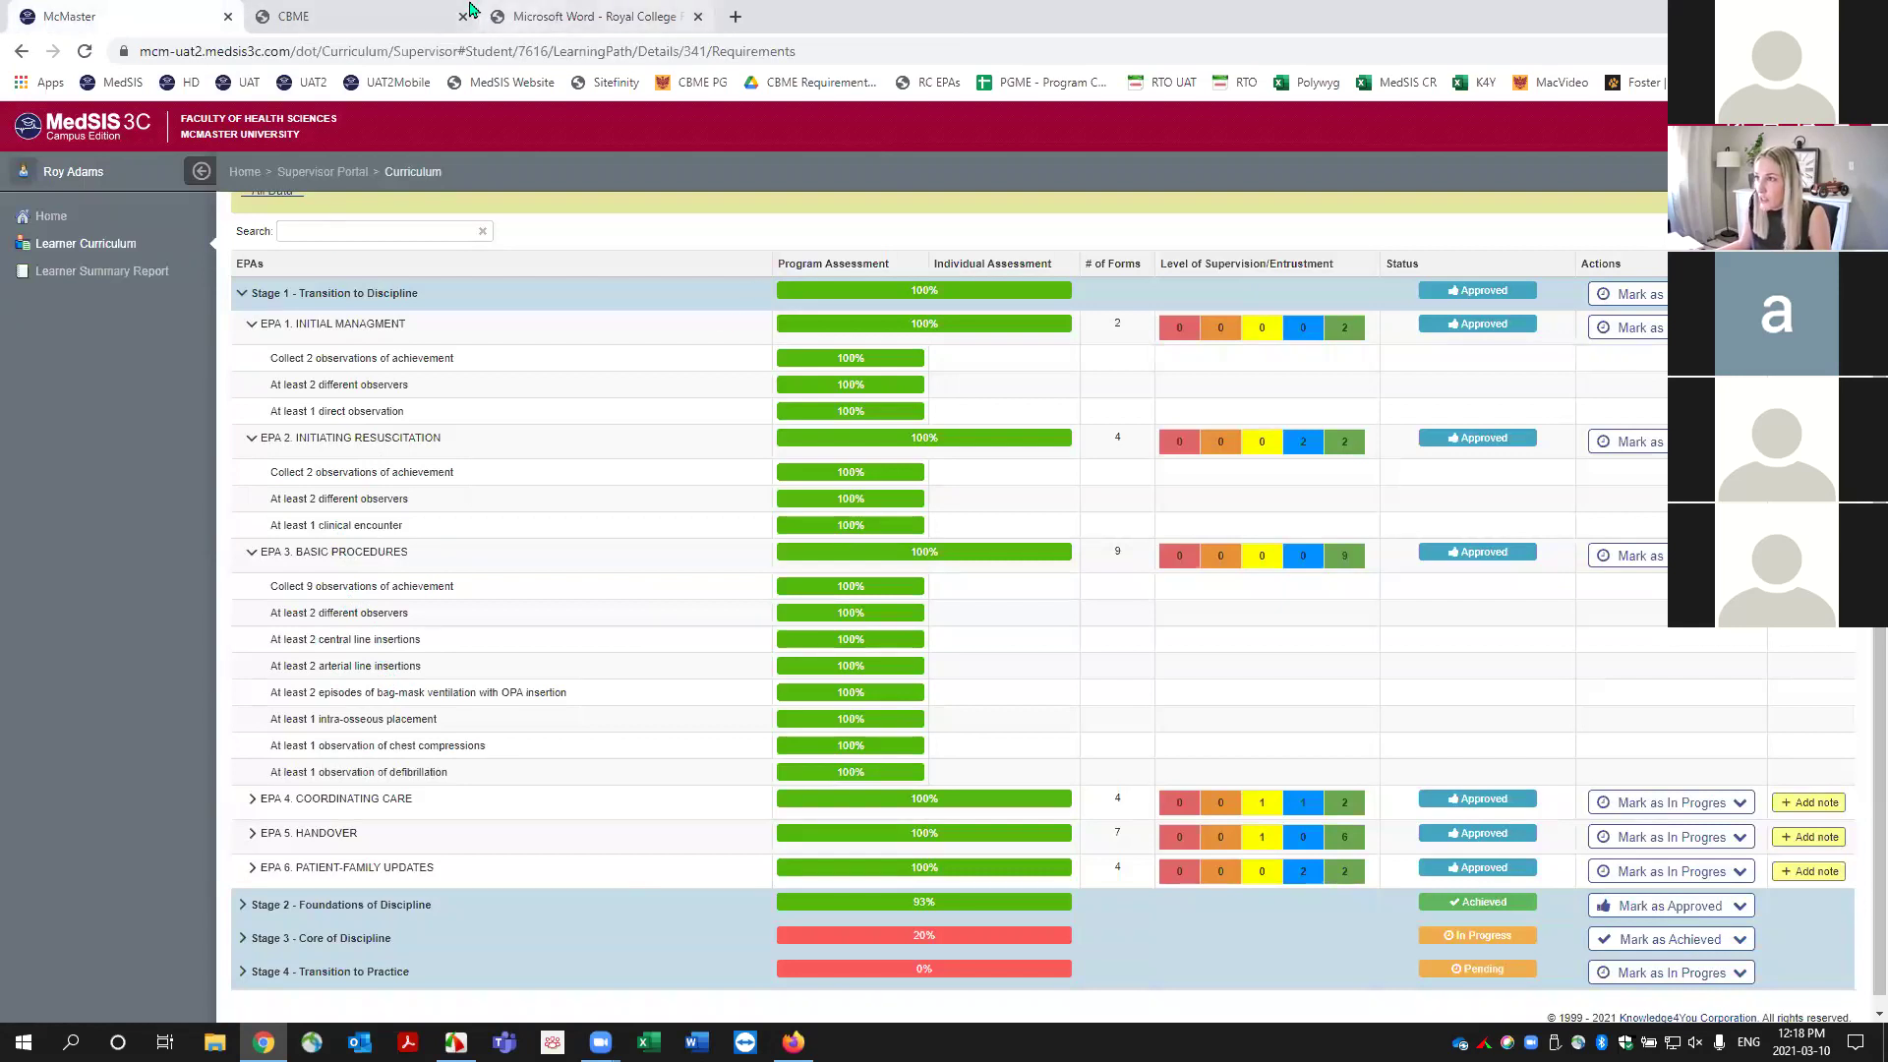
click(496, 17)
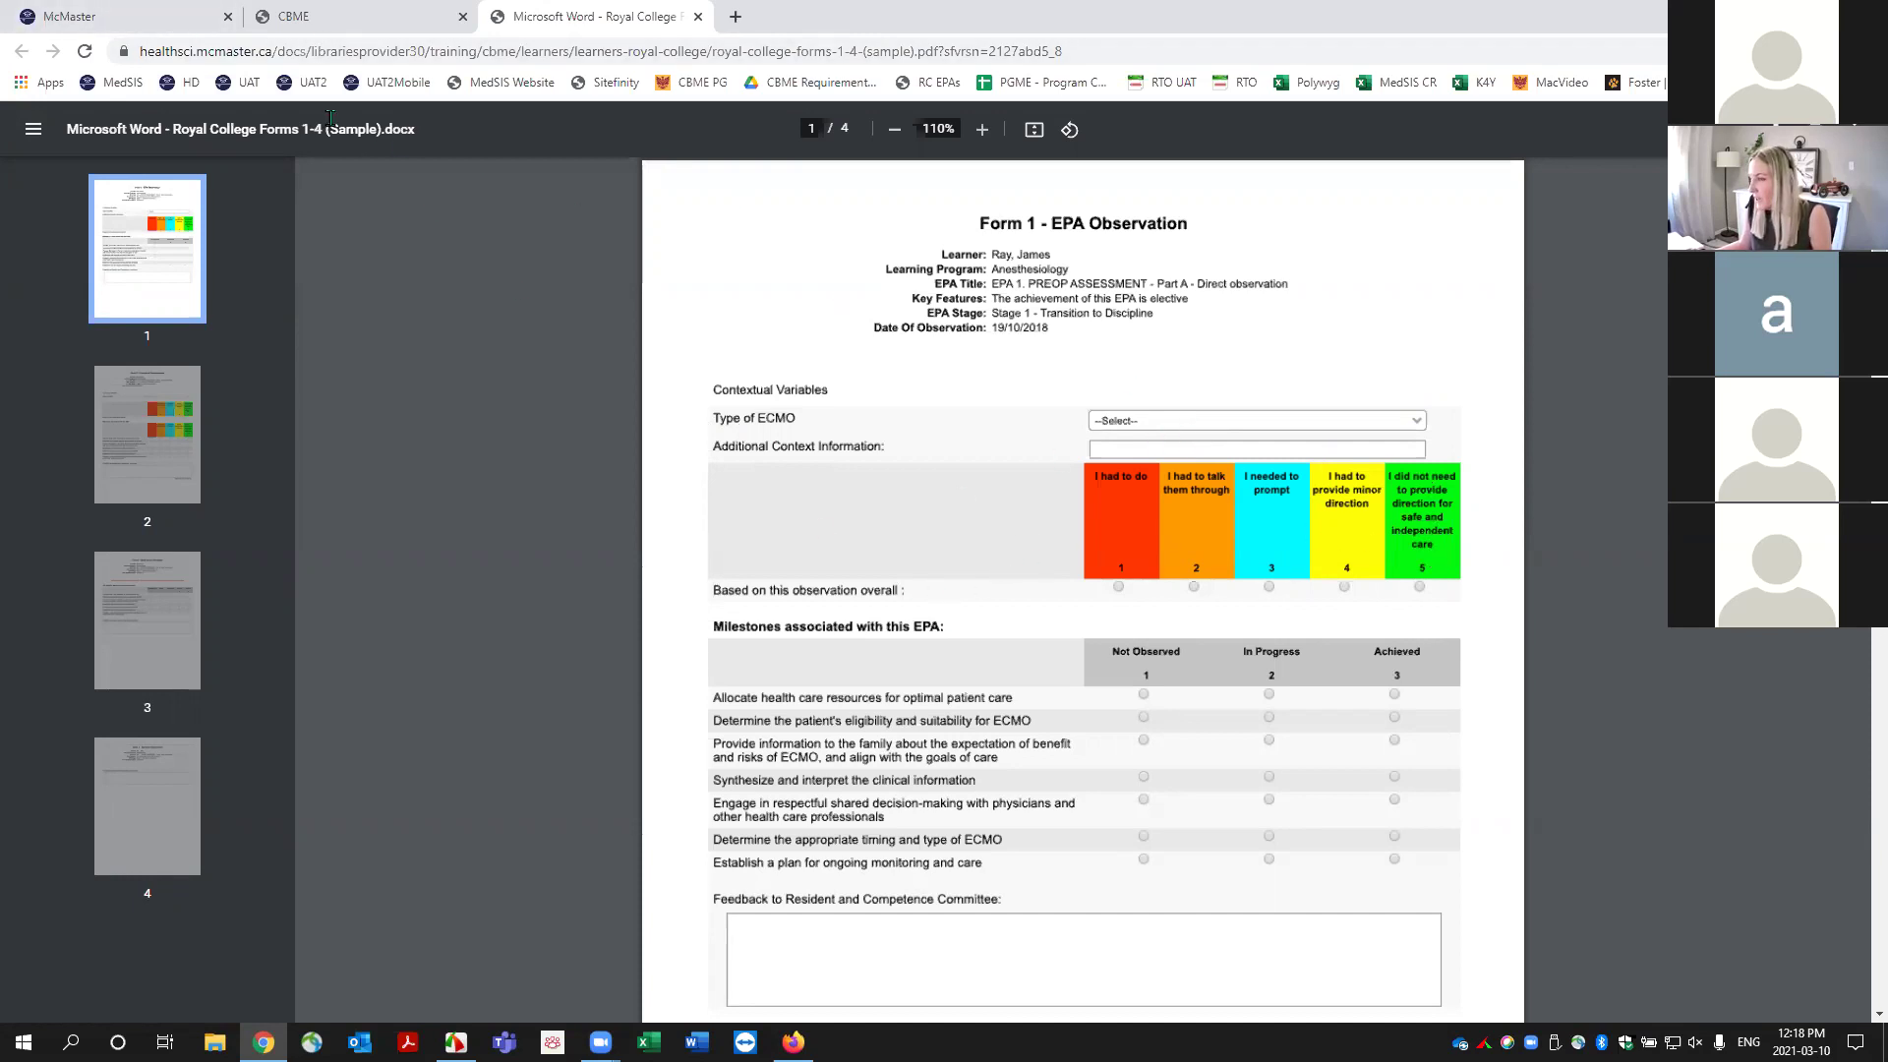
click(118, 17)
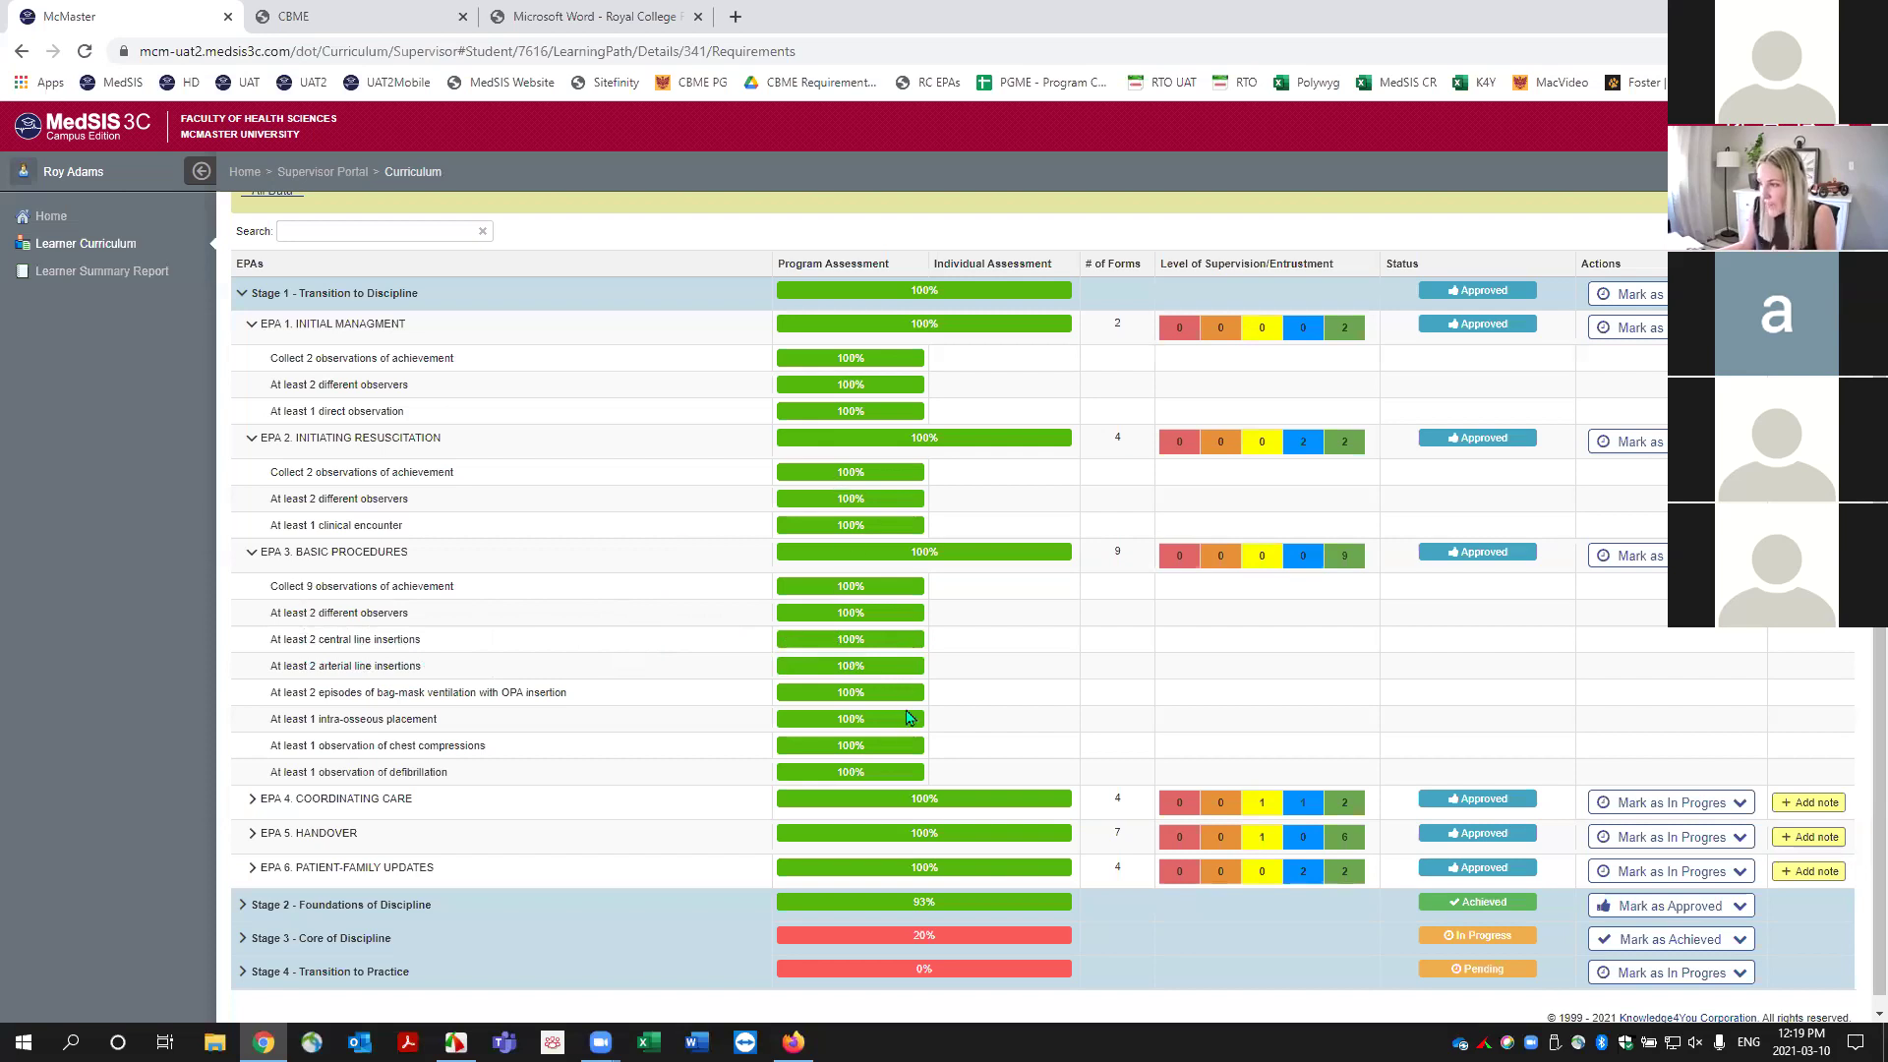
mouse_move(853, 792)
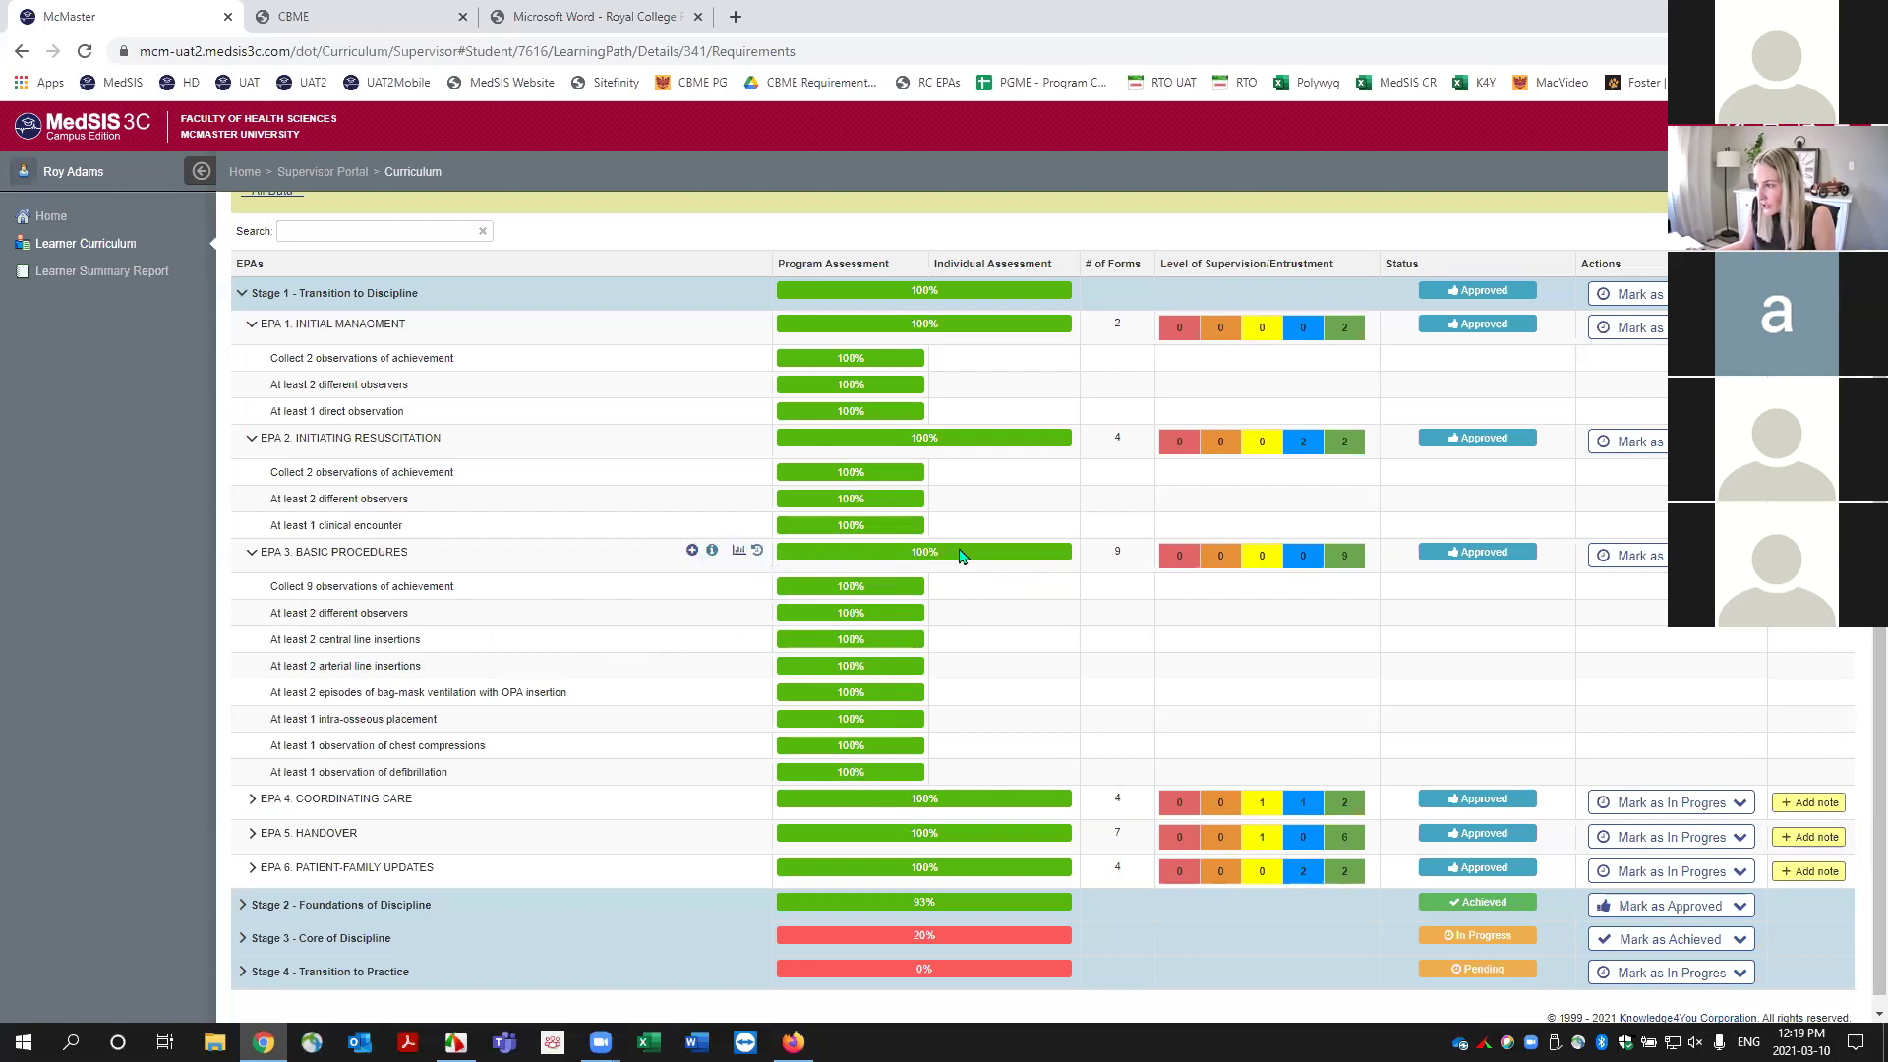
Collapse the requirement lists of Stage 1 EPAs 1, 2 and 3.
click(254, 328)
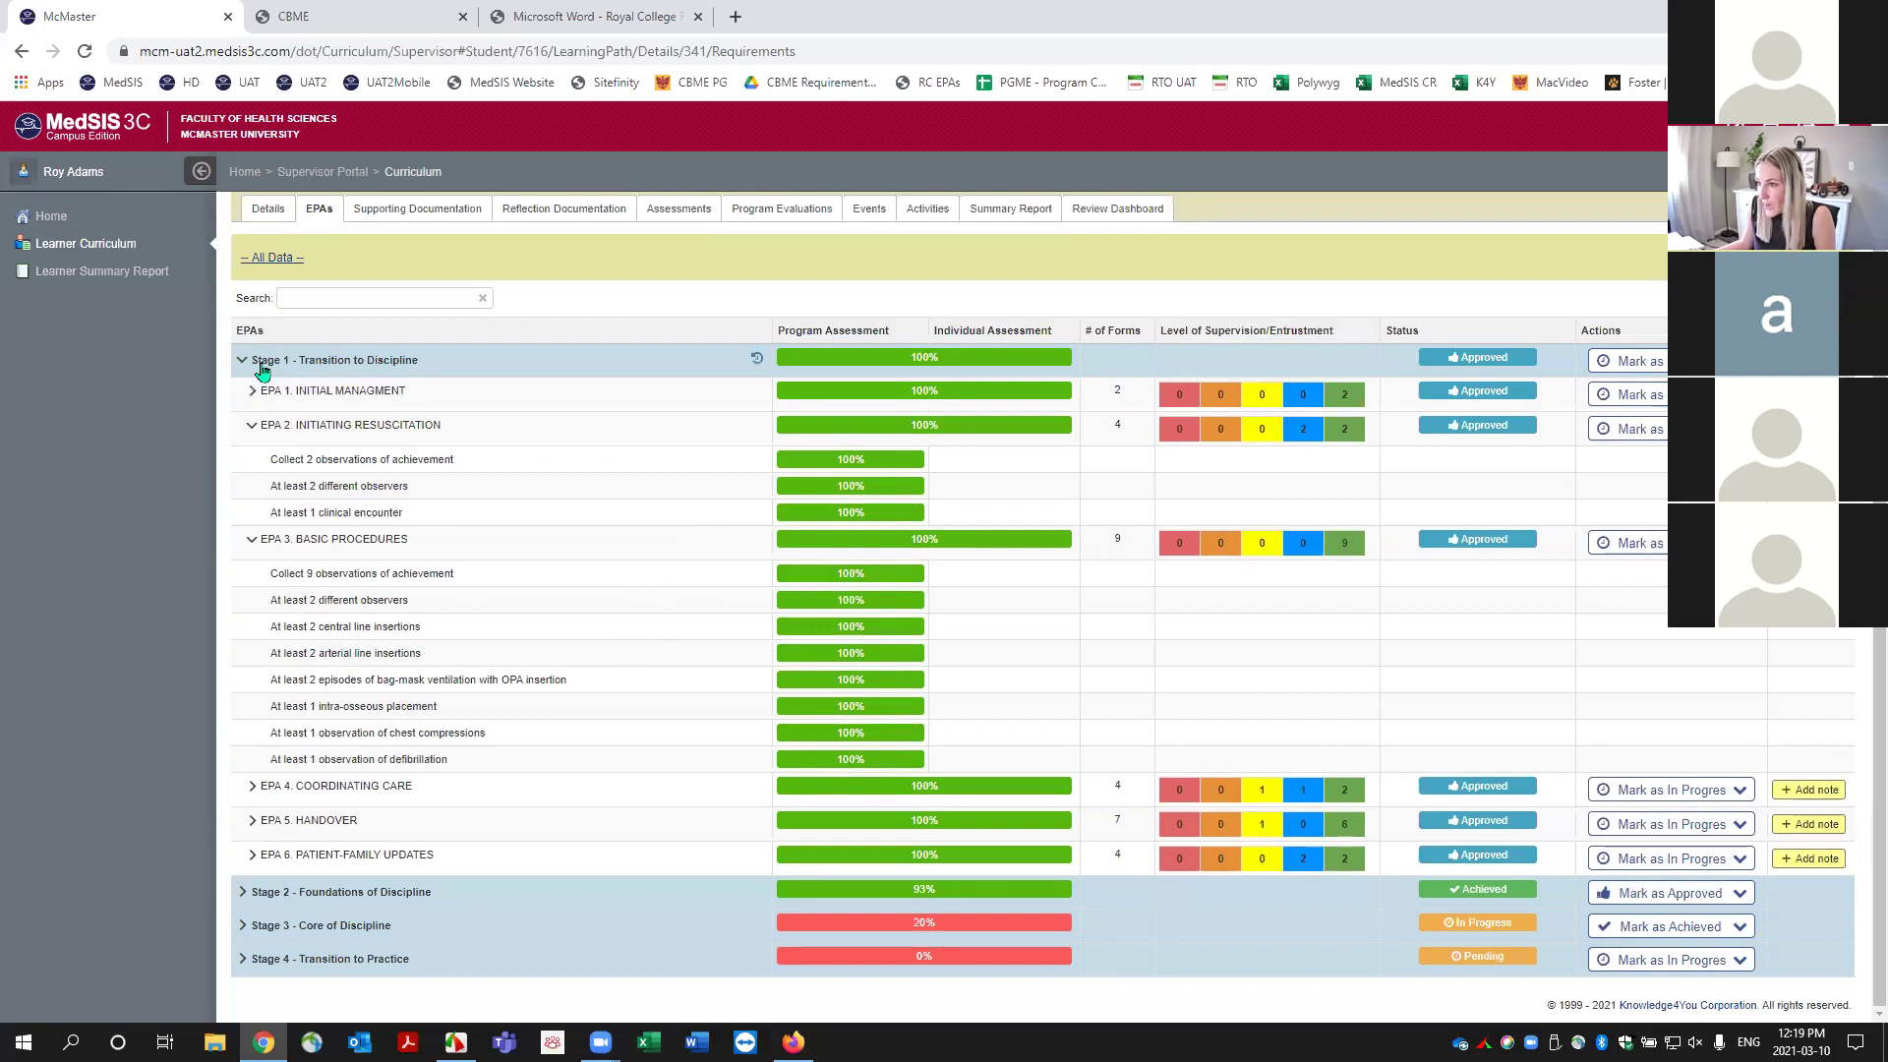
click(254, 430)
click(252, 540)
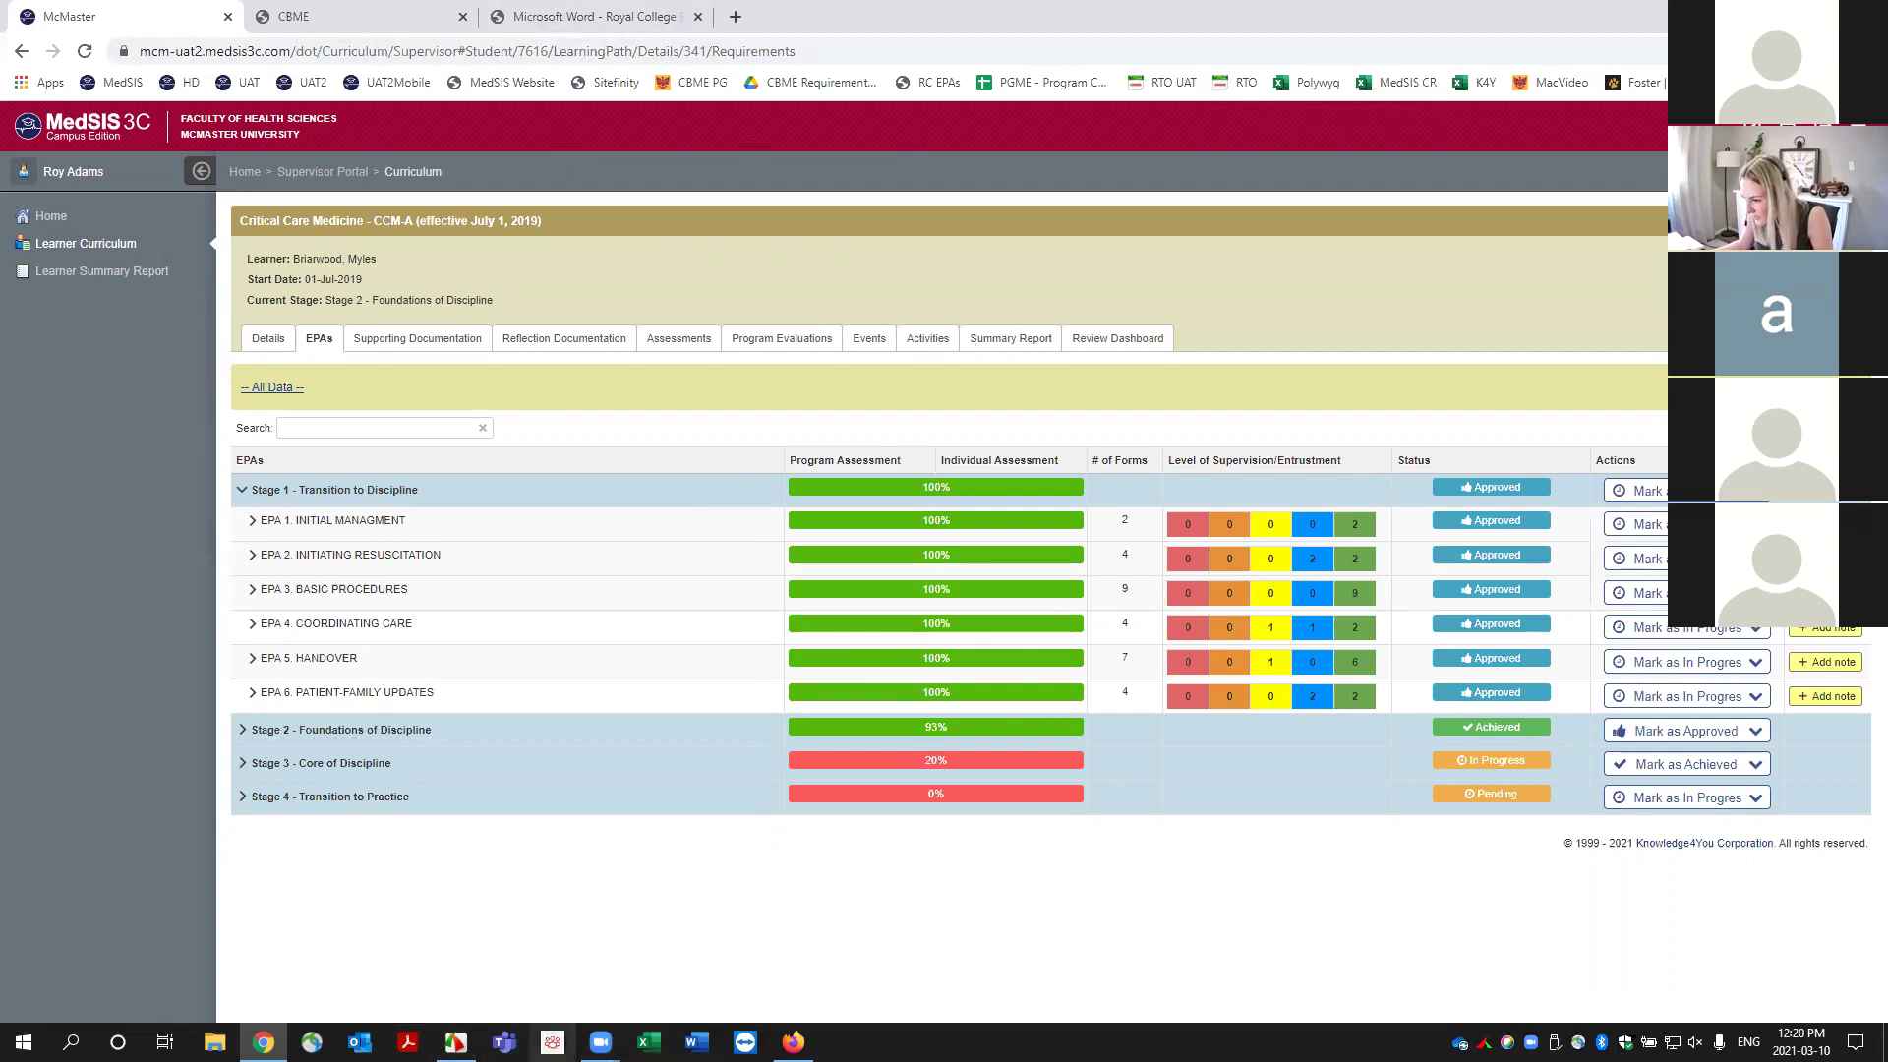
mouse_move(600, 1043)
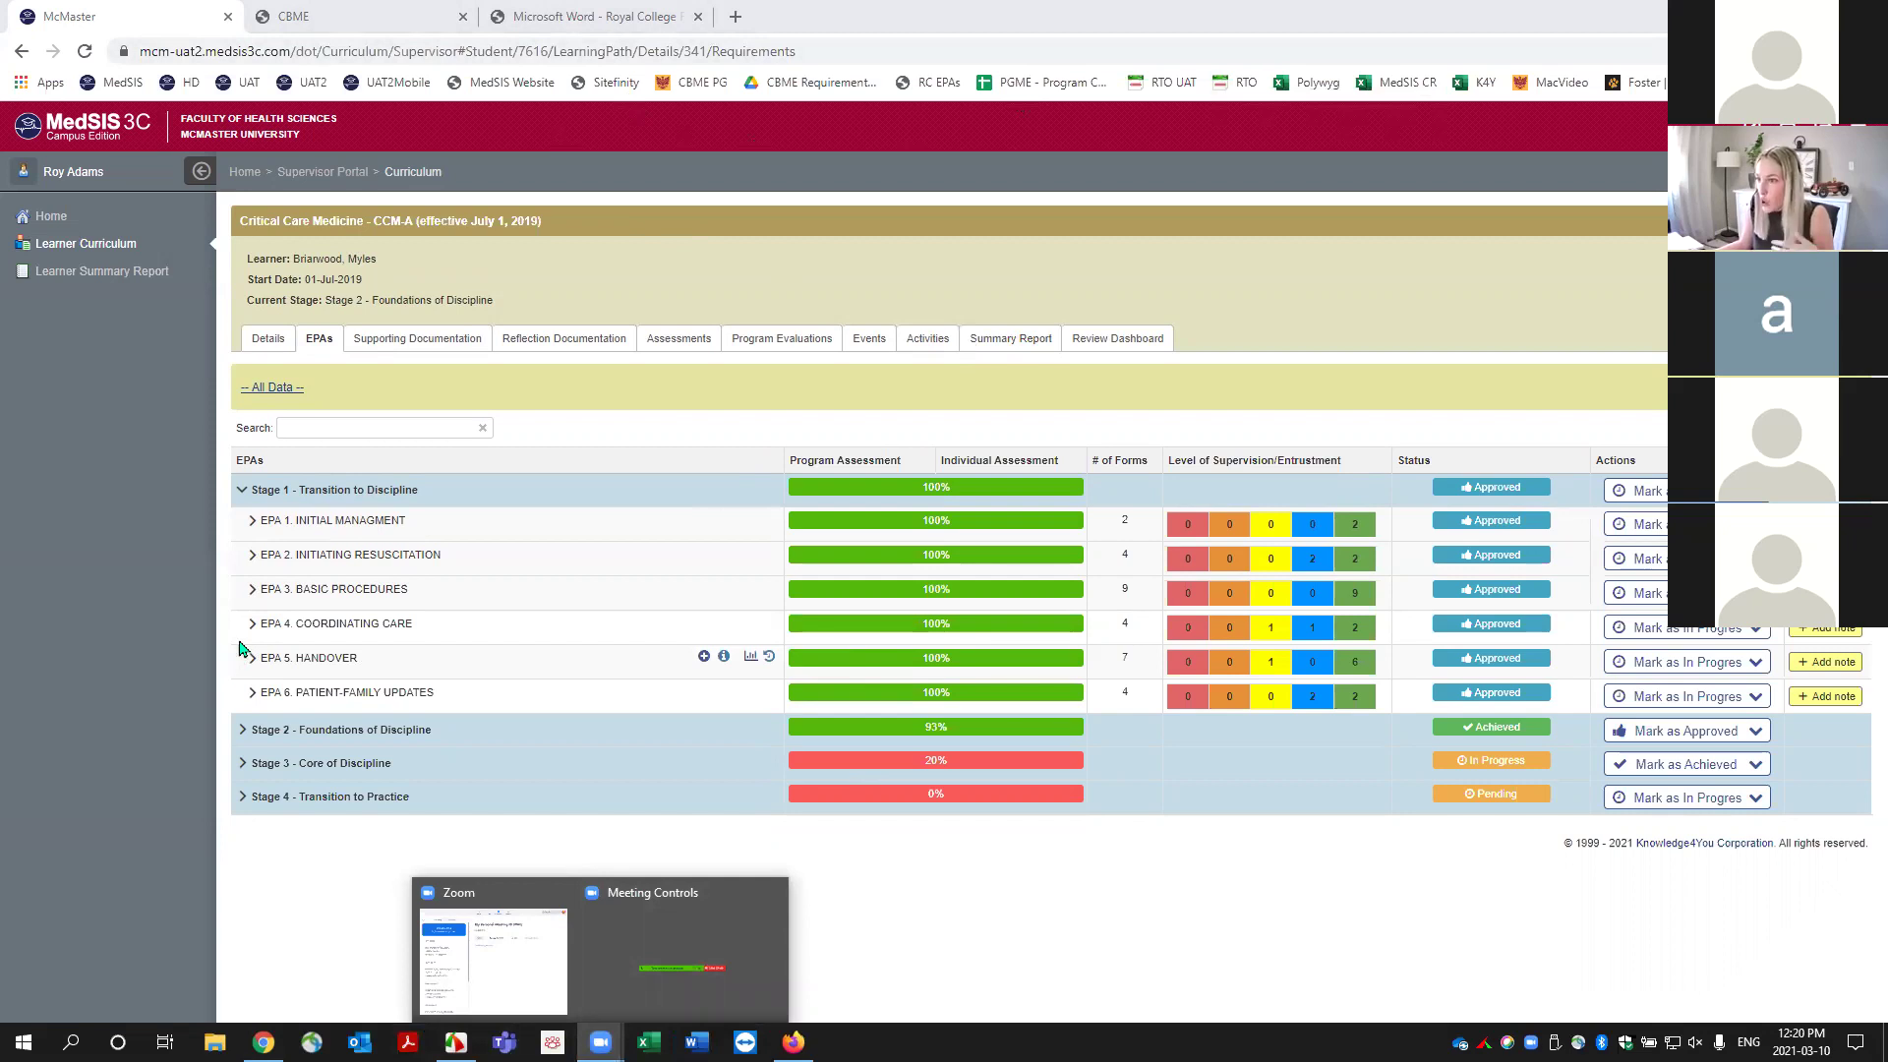
Expand EPA 3. Basic Procedures and review the evaluations behind its central line insertions requirement and those for the whole EPA.
click(253, 590)
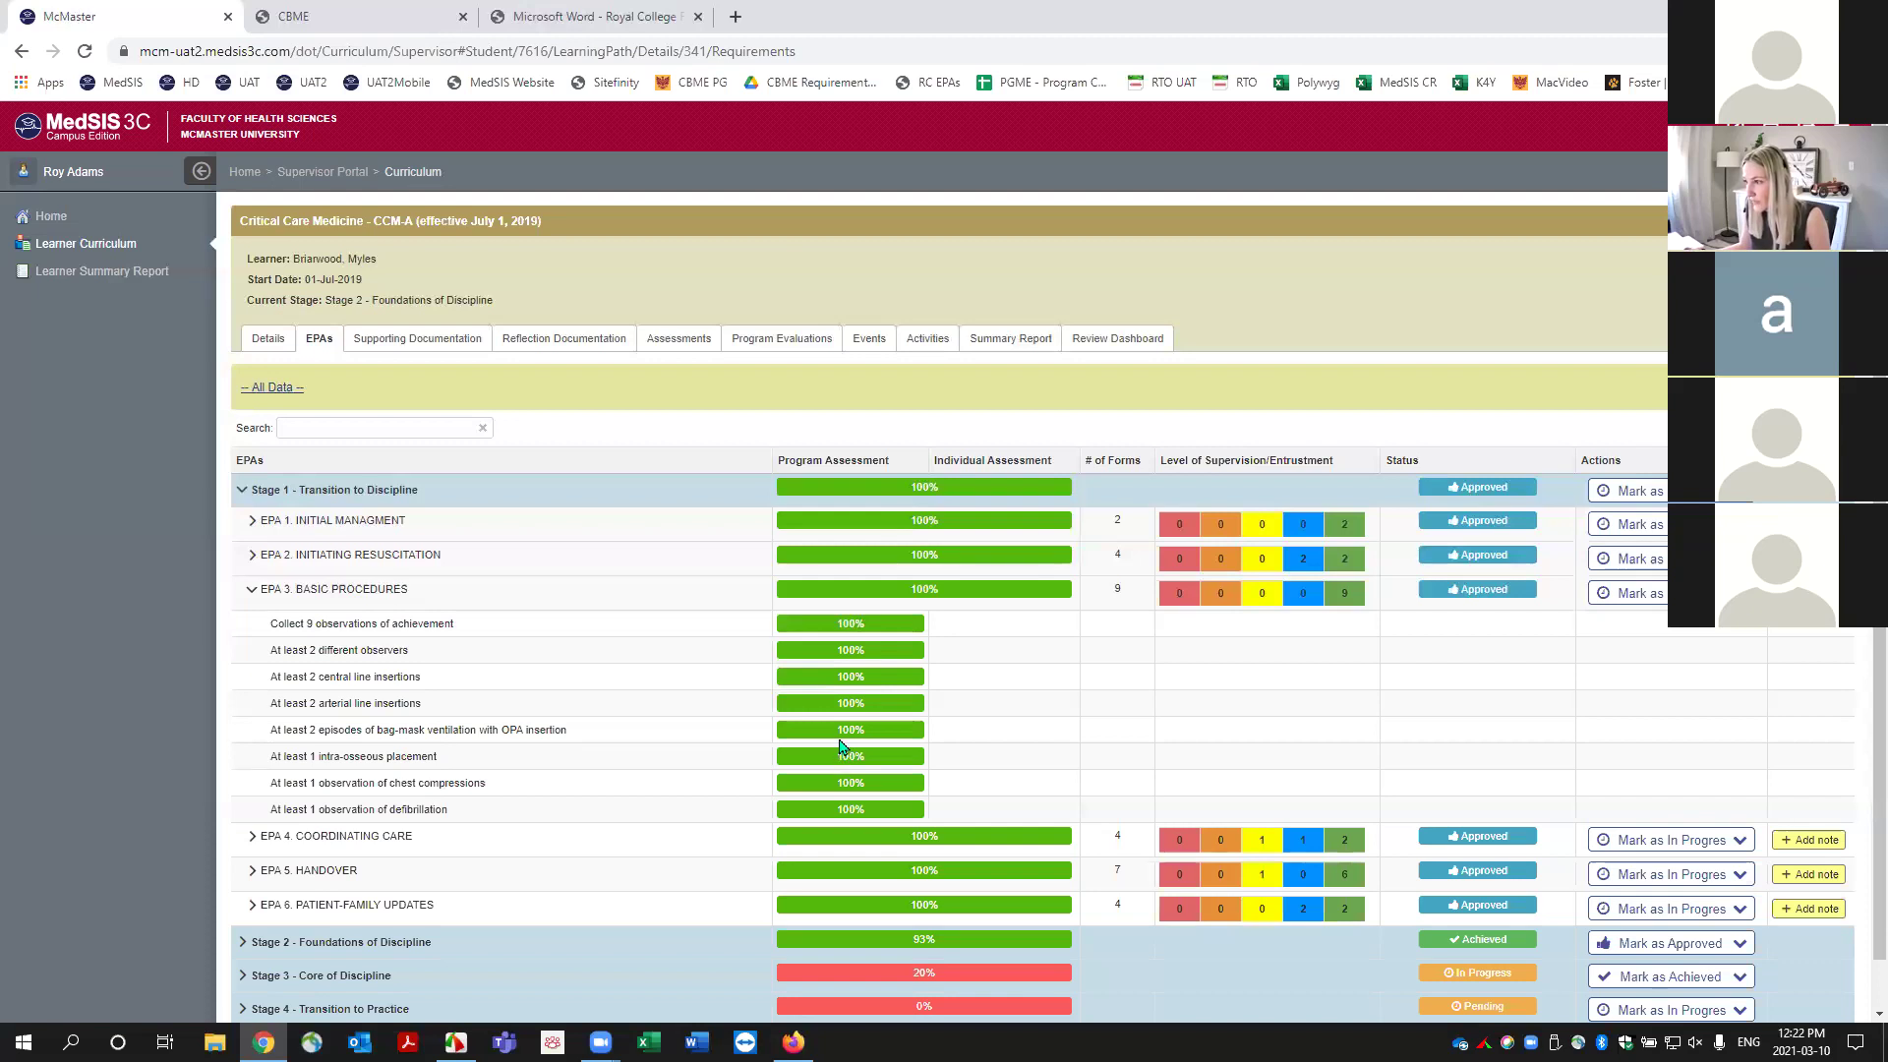
scroll(838, 729, down, 1)
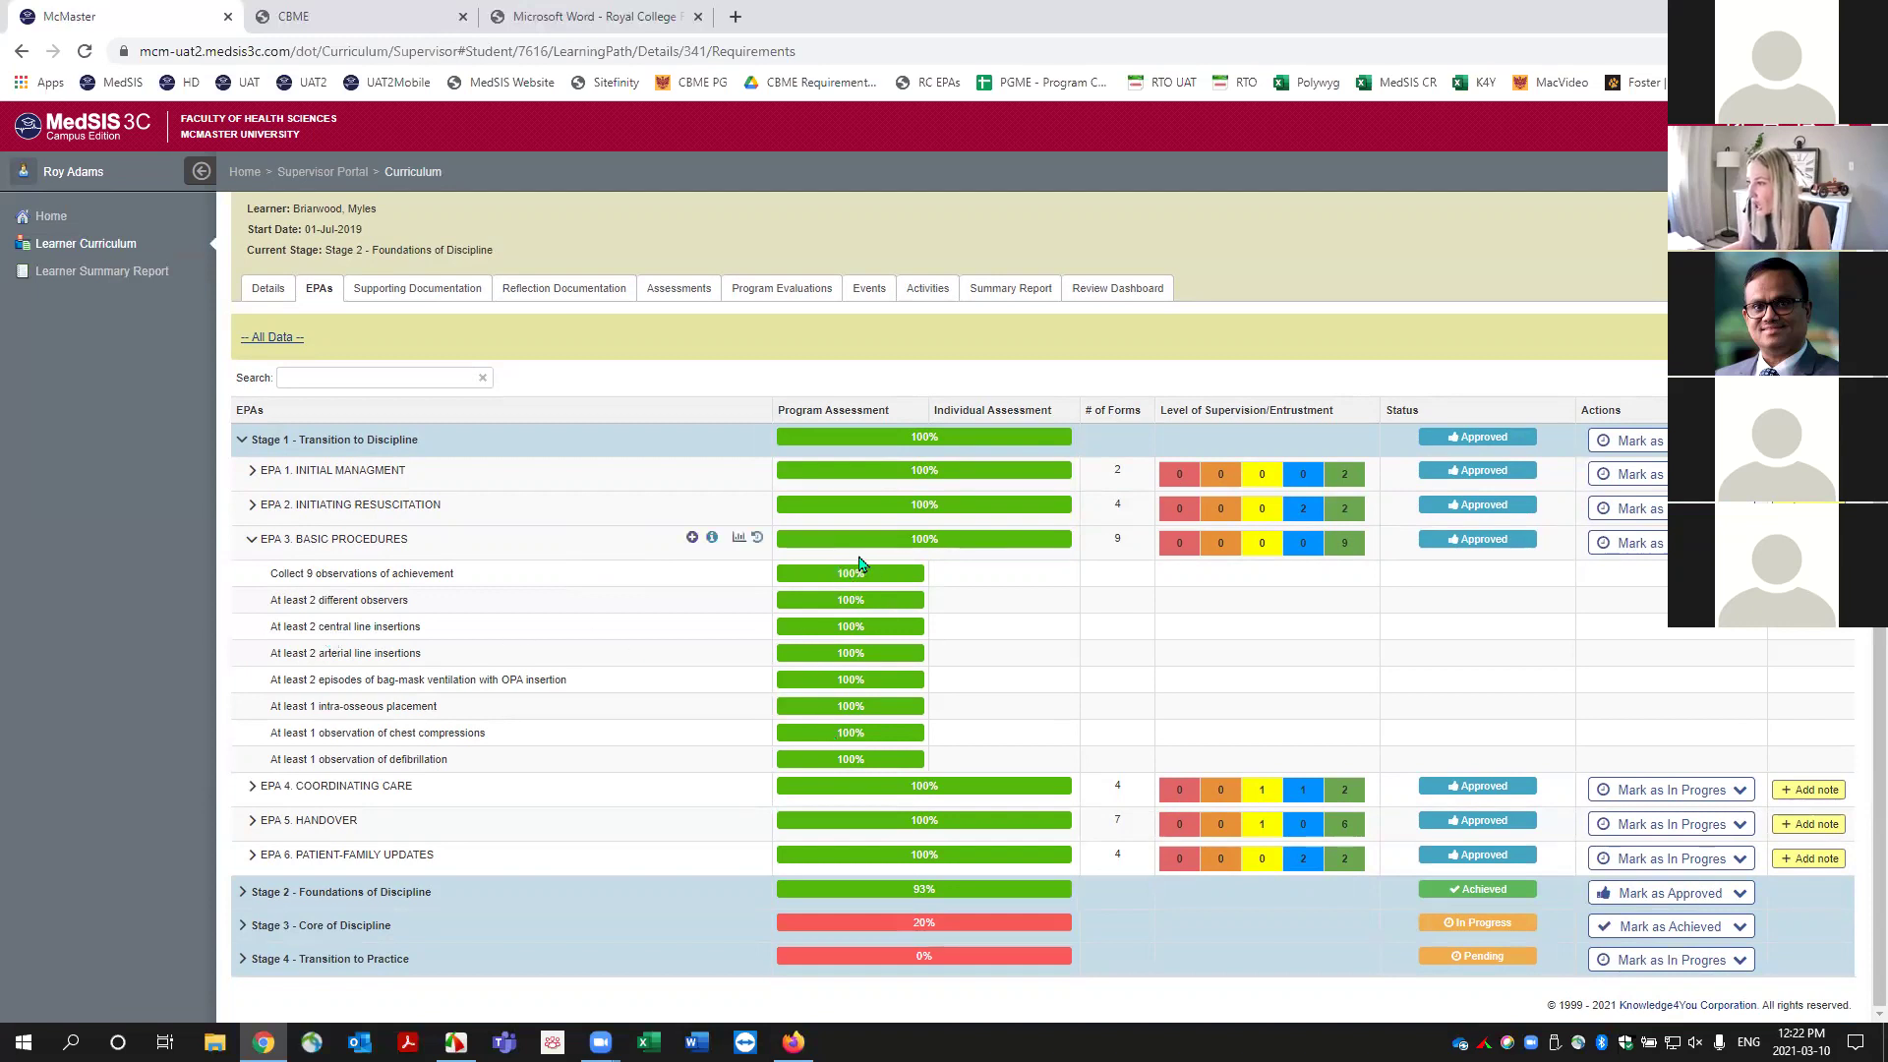
click(851, 630)
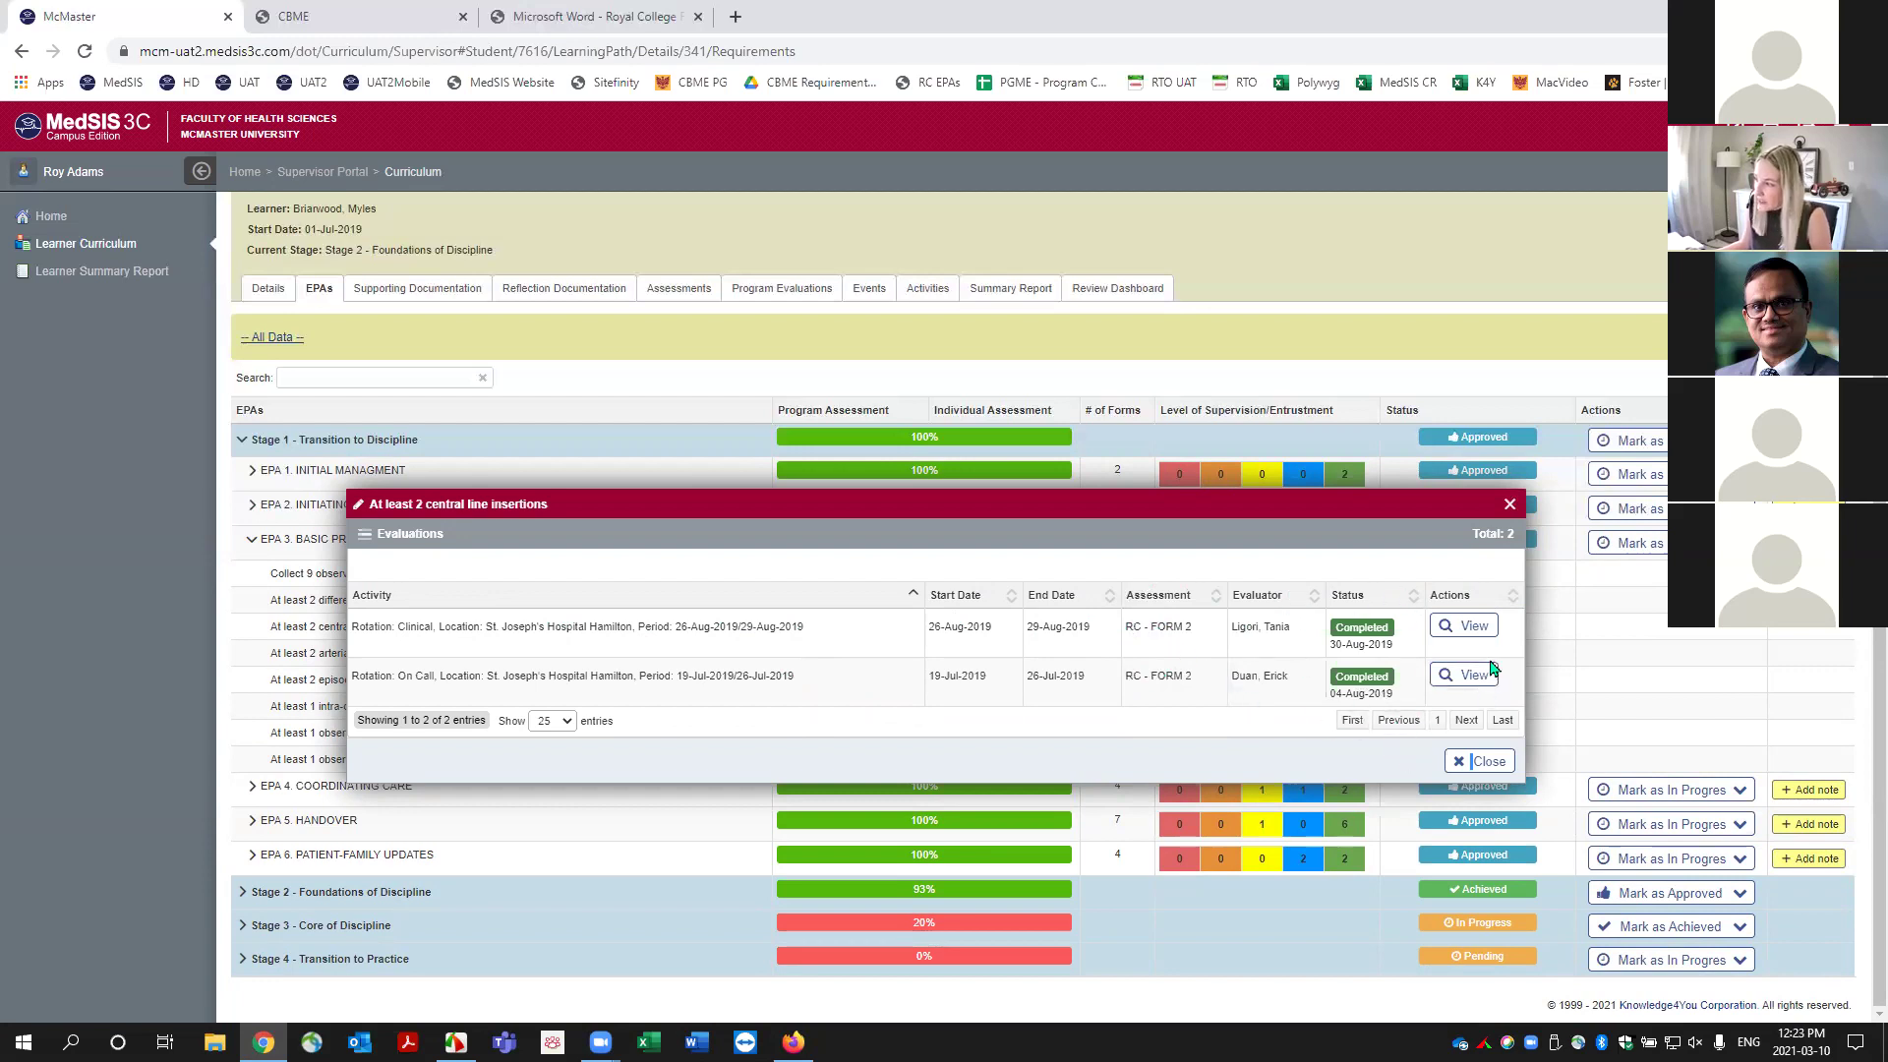
click(1510, 507)
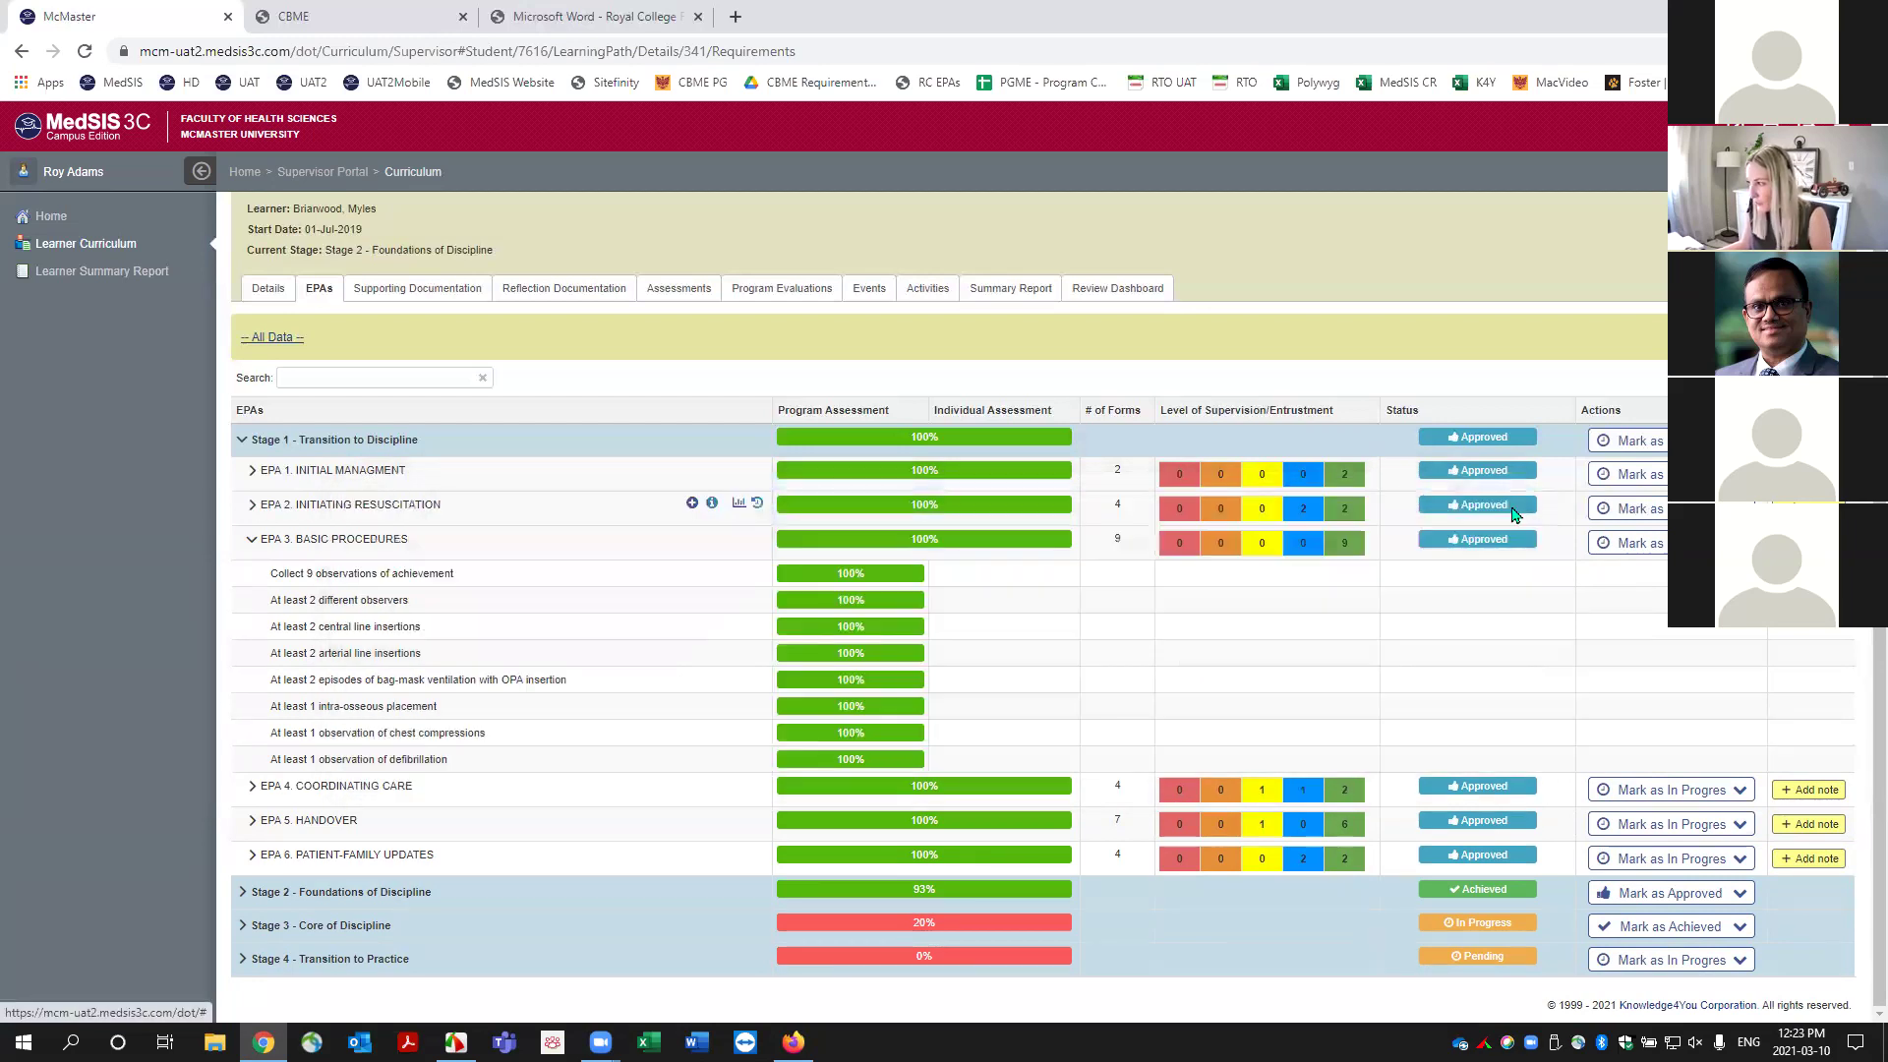
click(1118, 541)
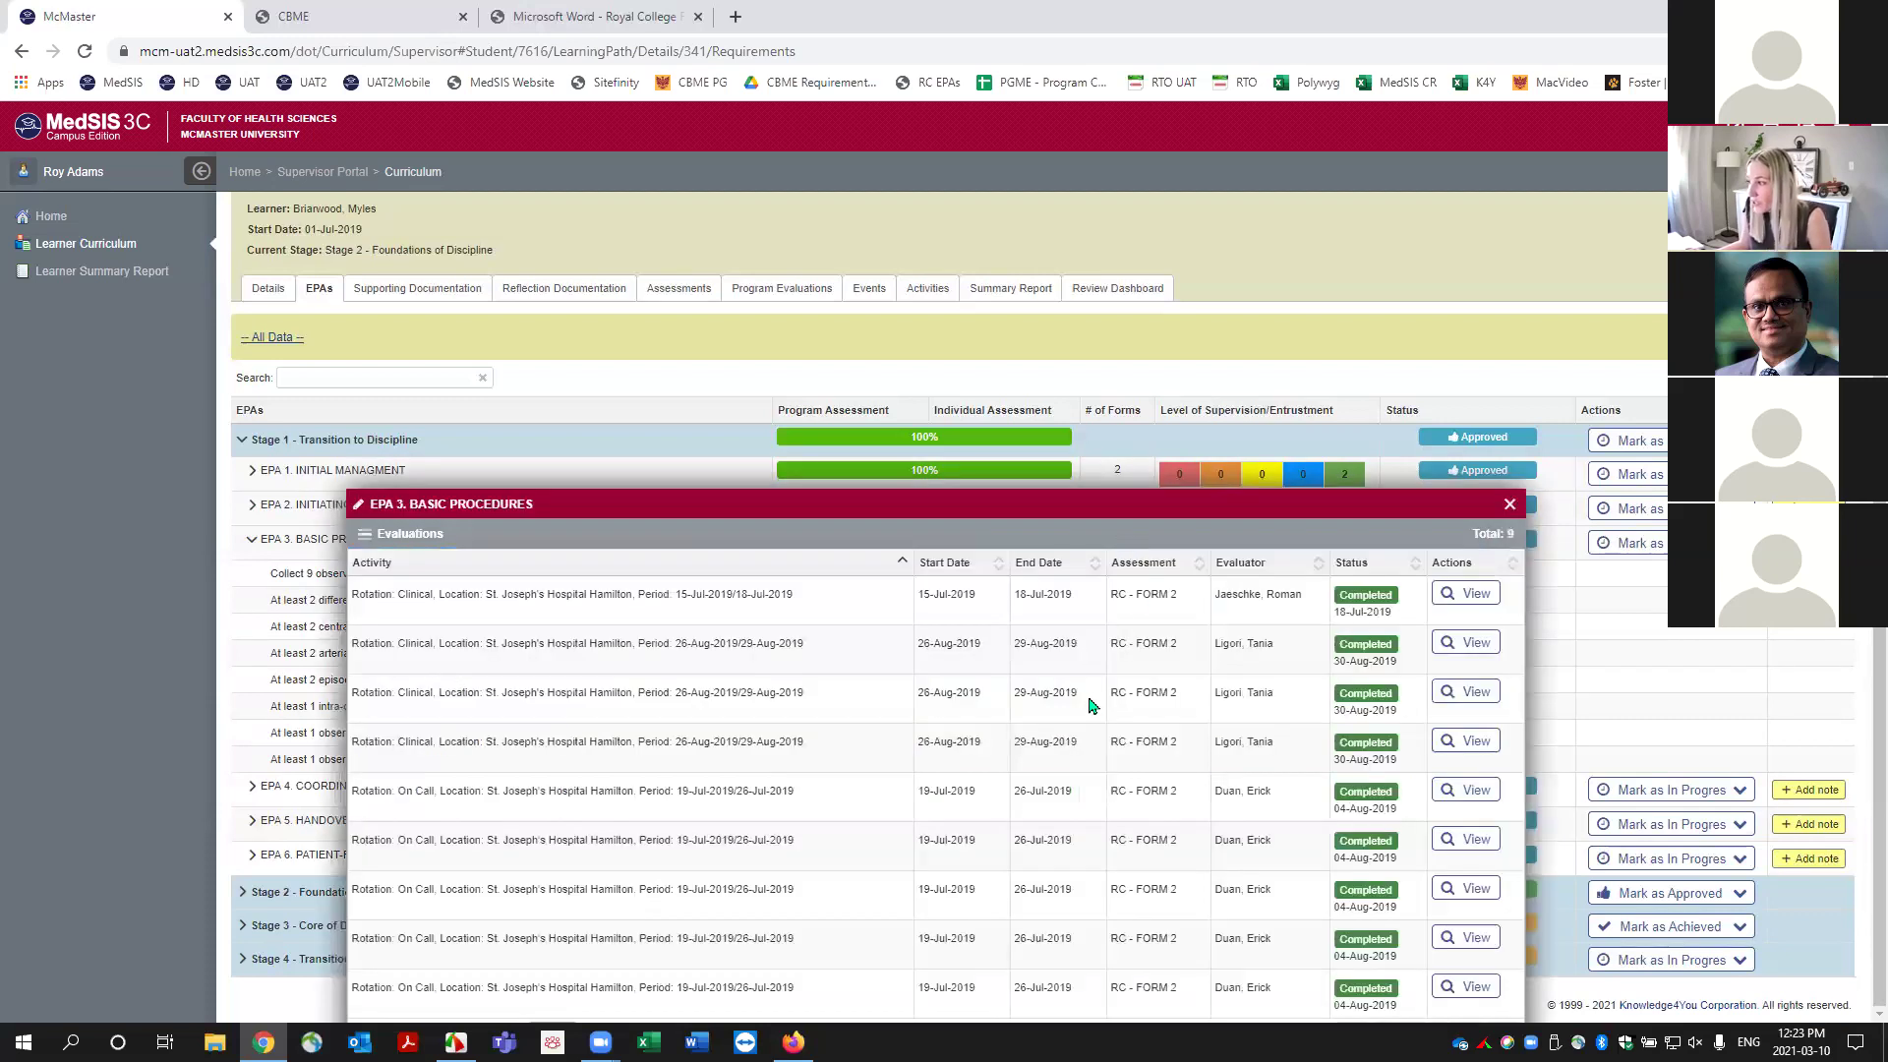
click(1509, 505)
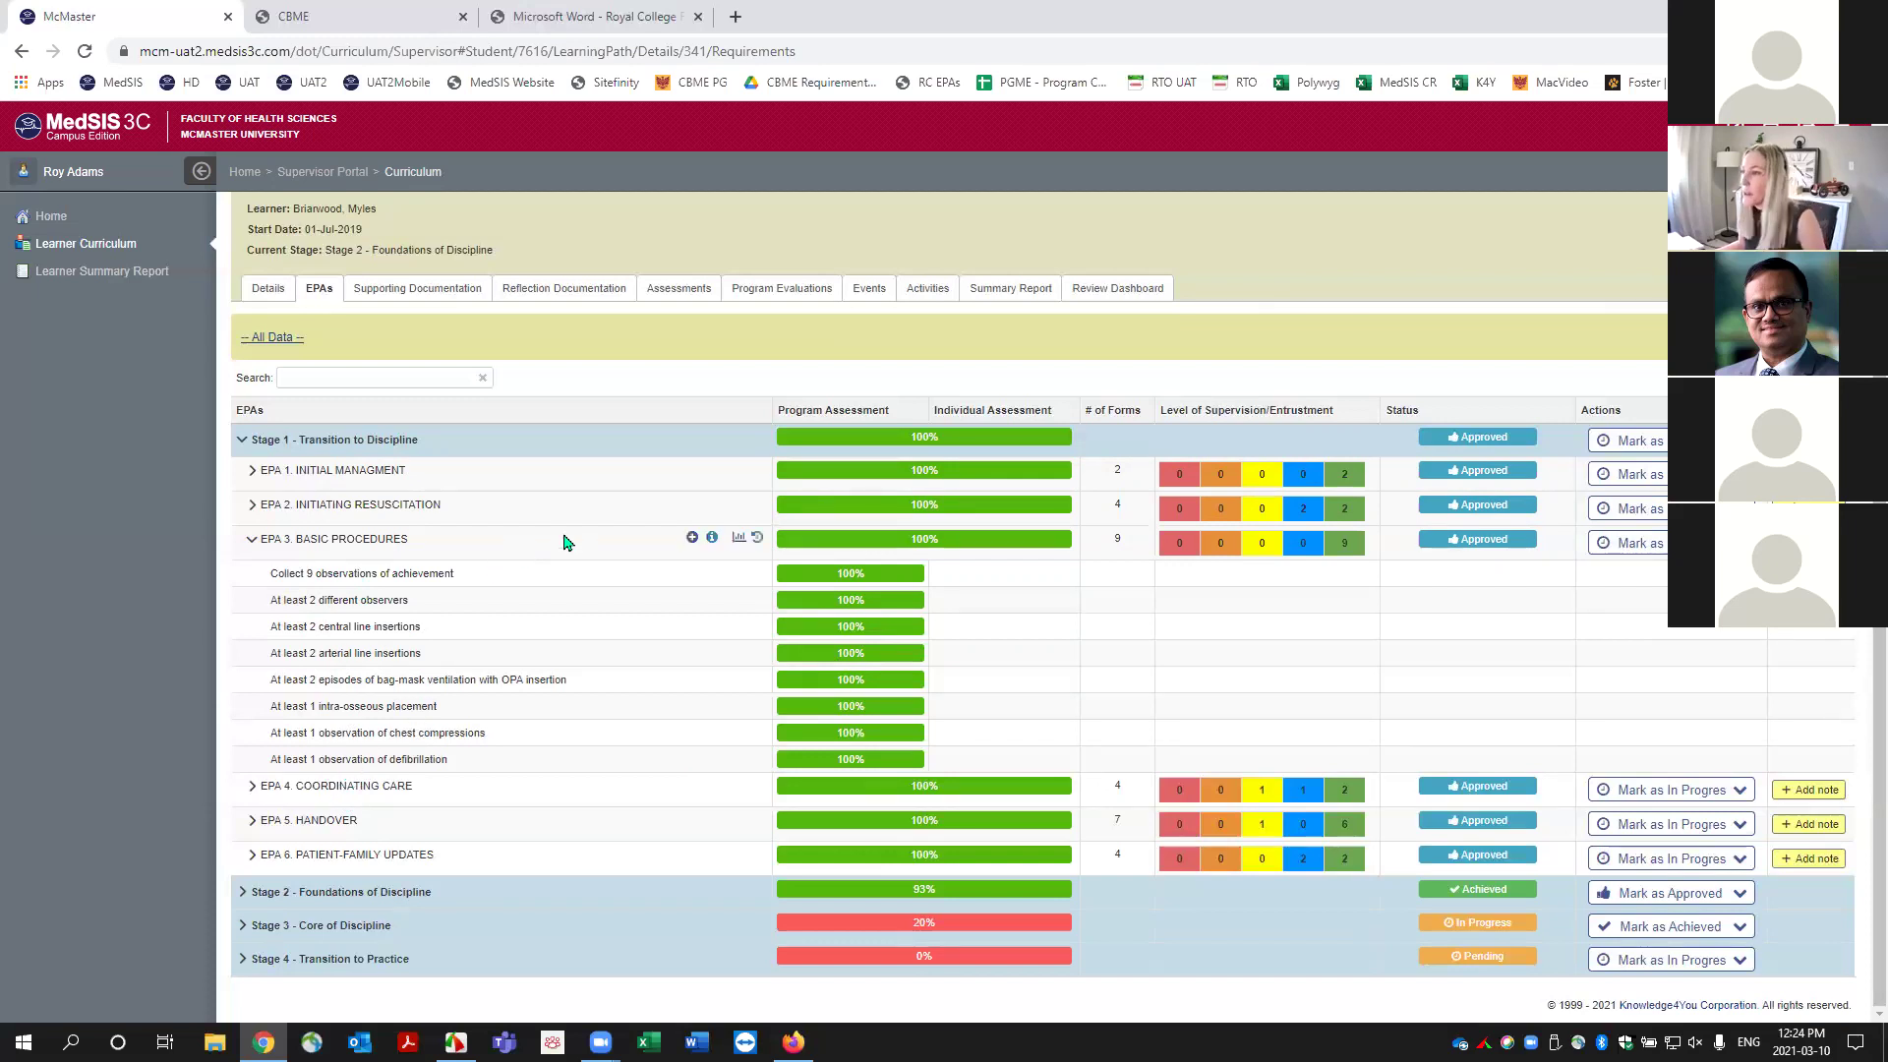
Examine the summary and milestones charts of EPA 3. Basic Procedures, check the sample form's rating scale, and close the charts.
click(739, 540)
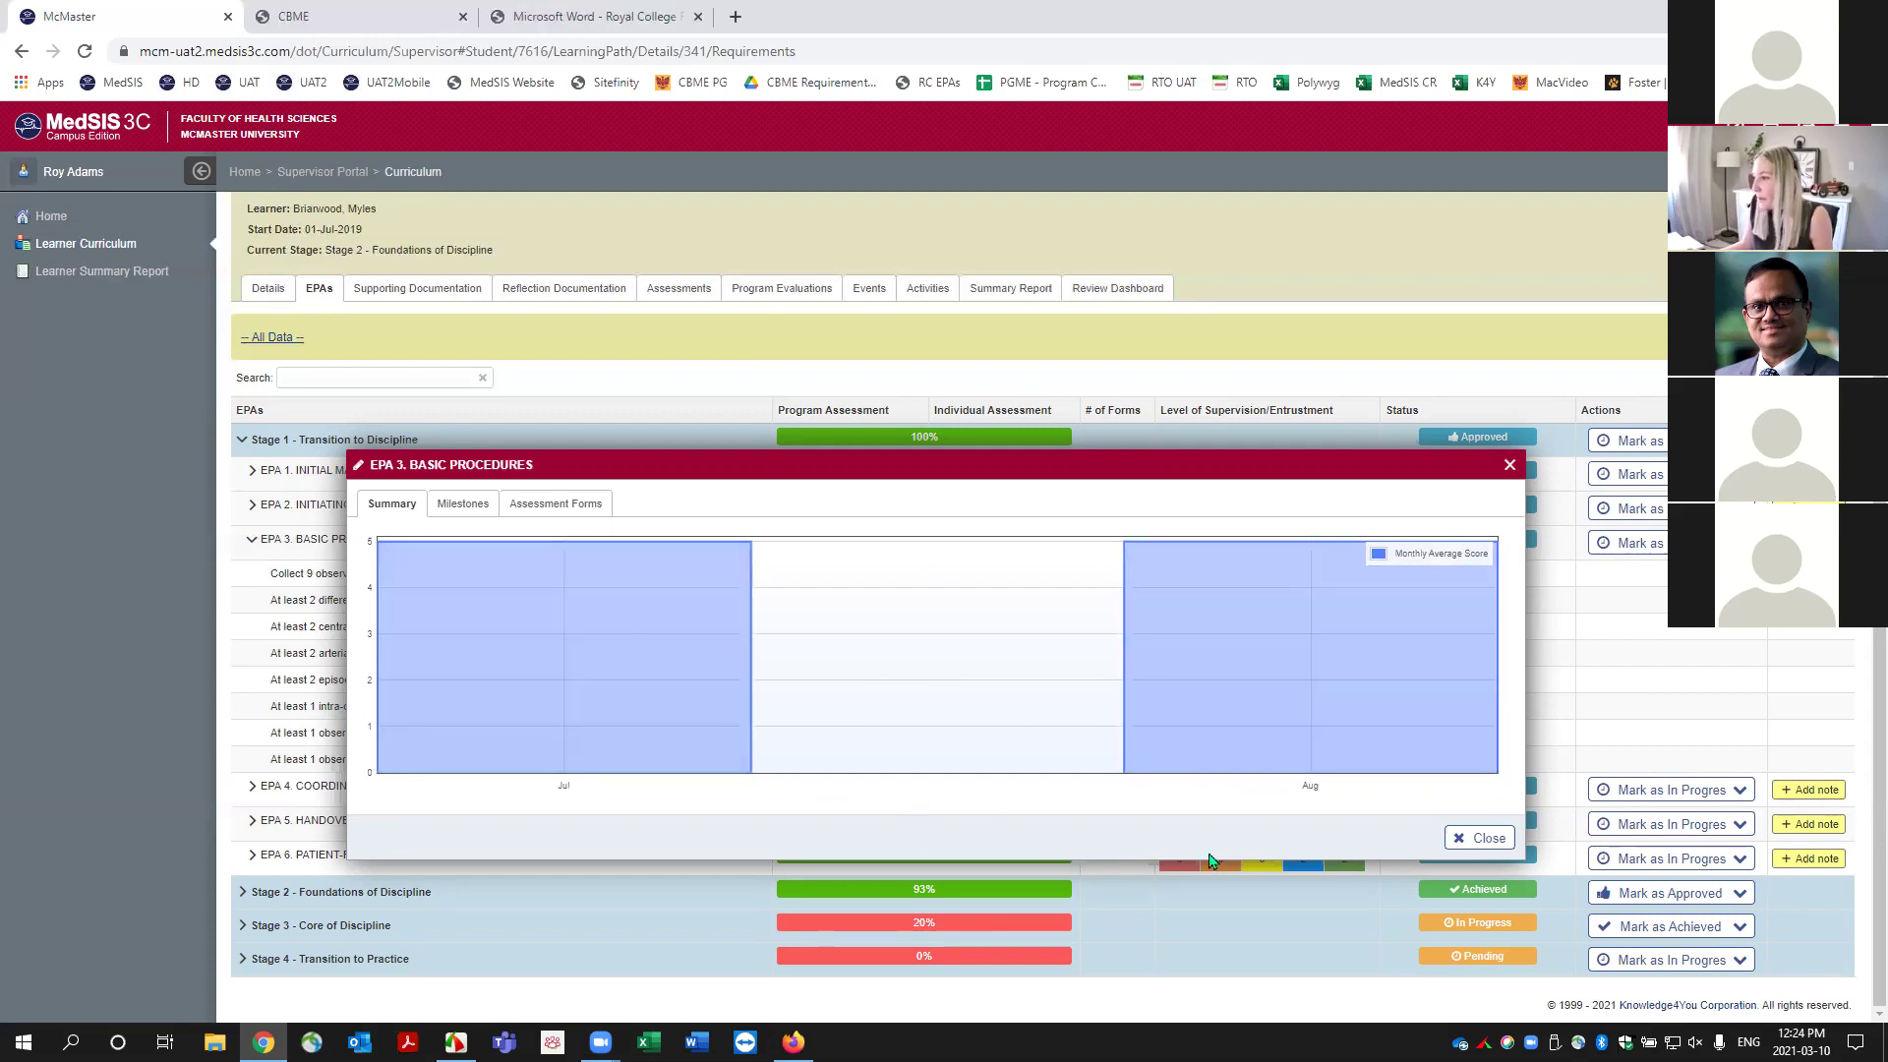
click(468, 509)
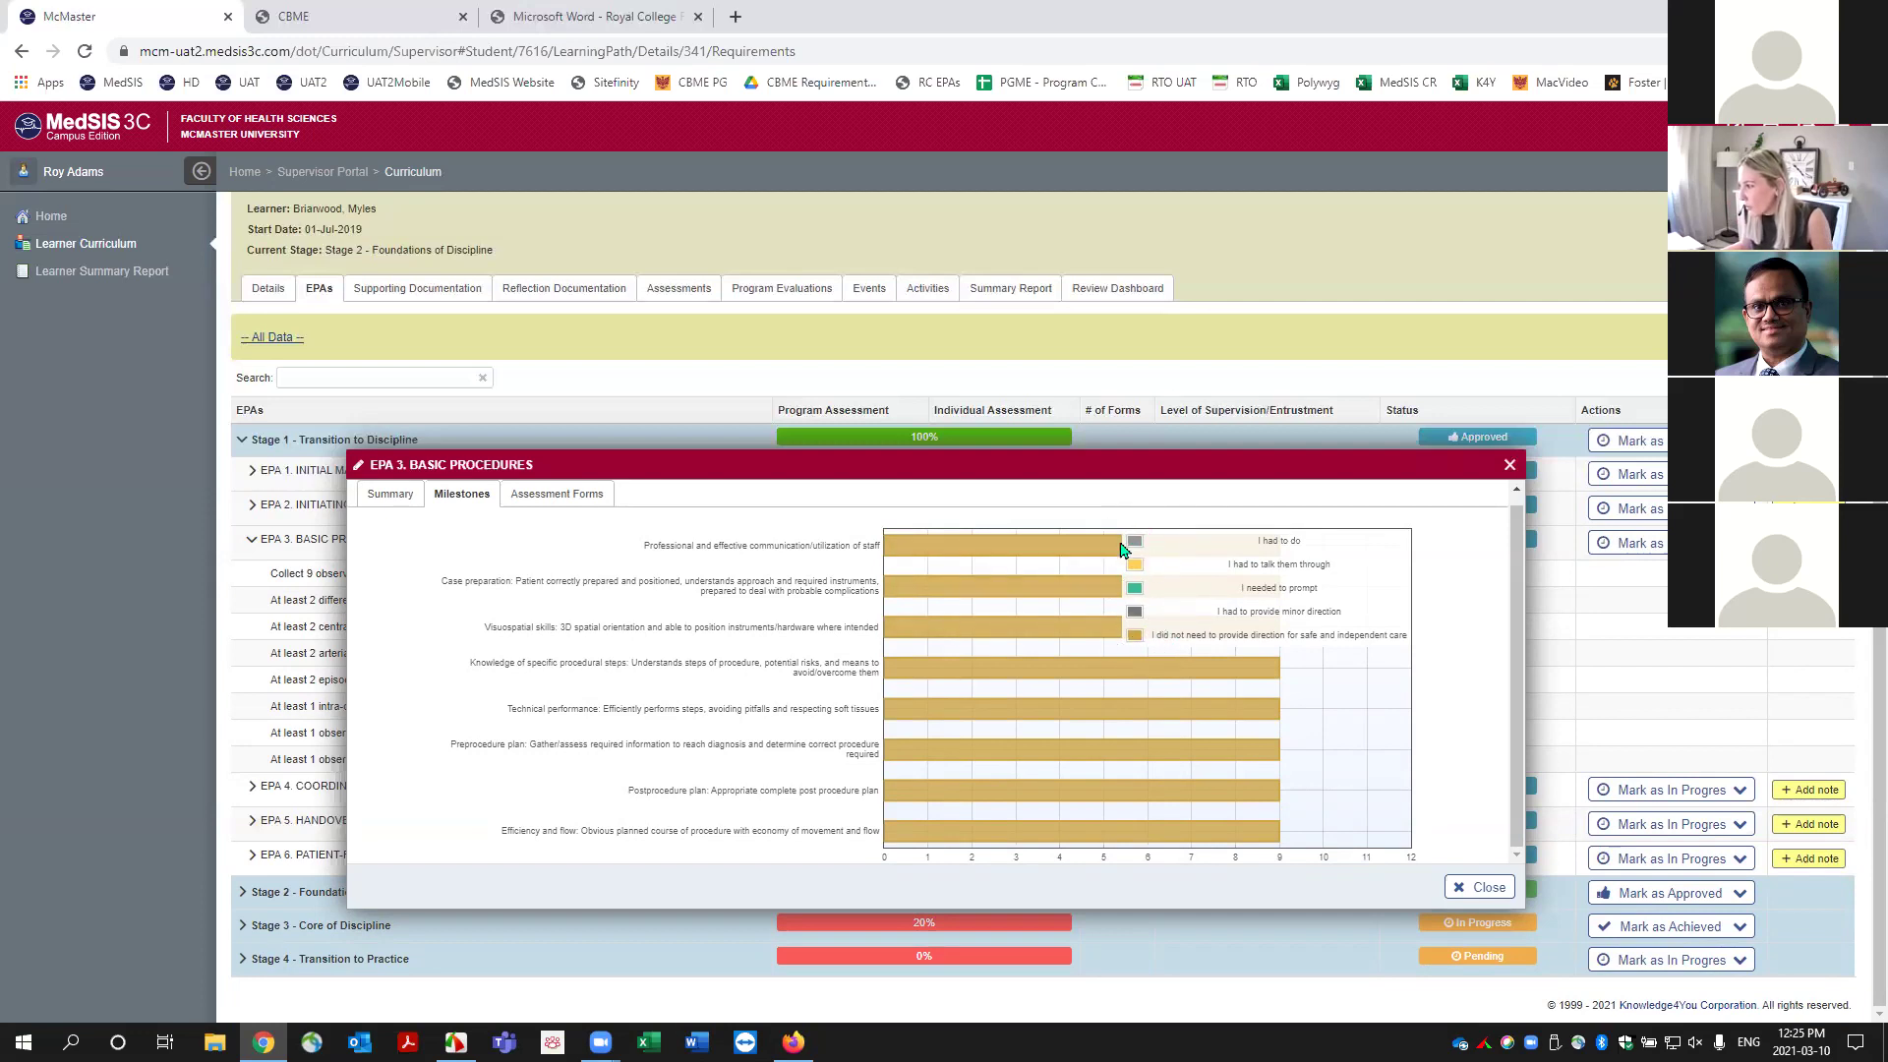
click(590, 17)
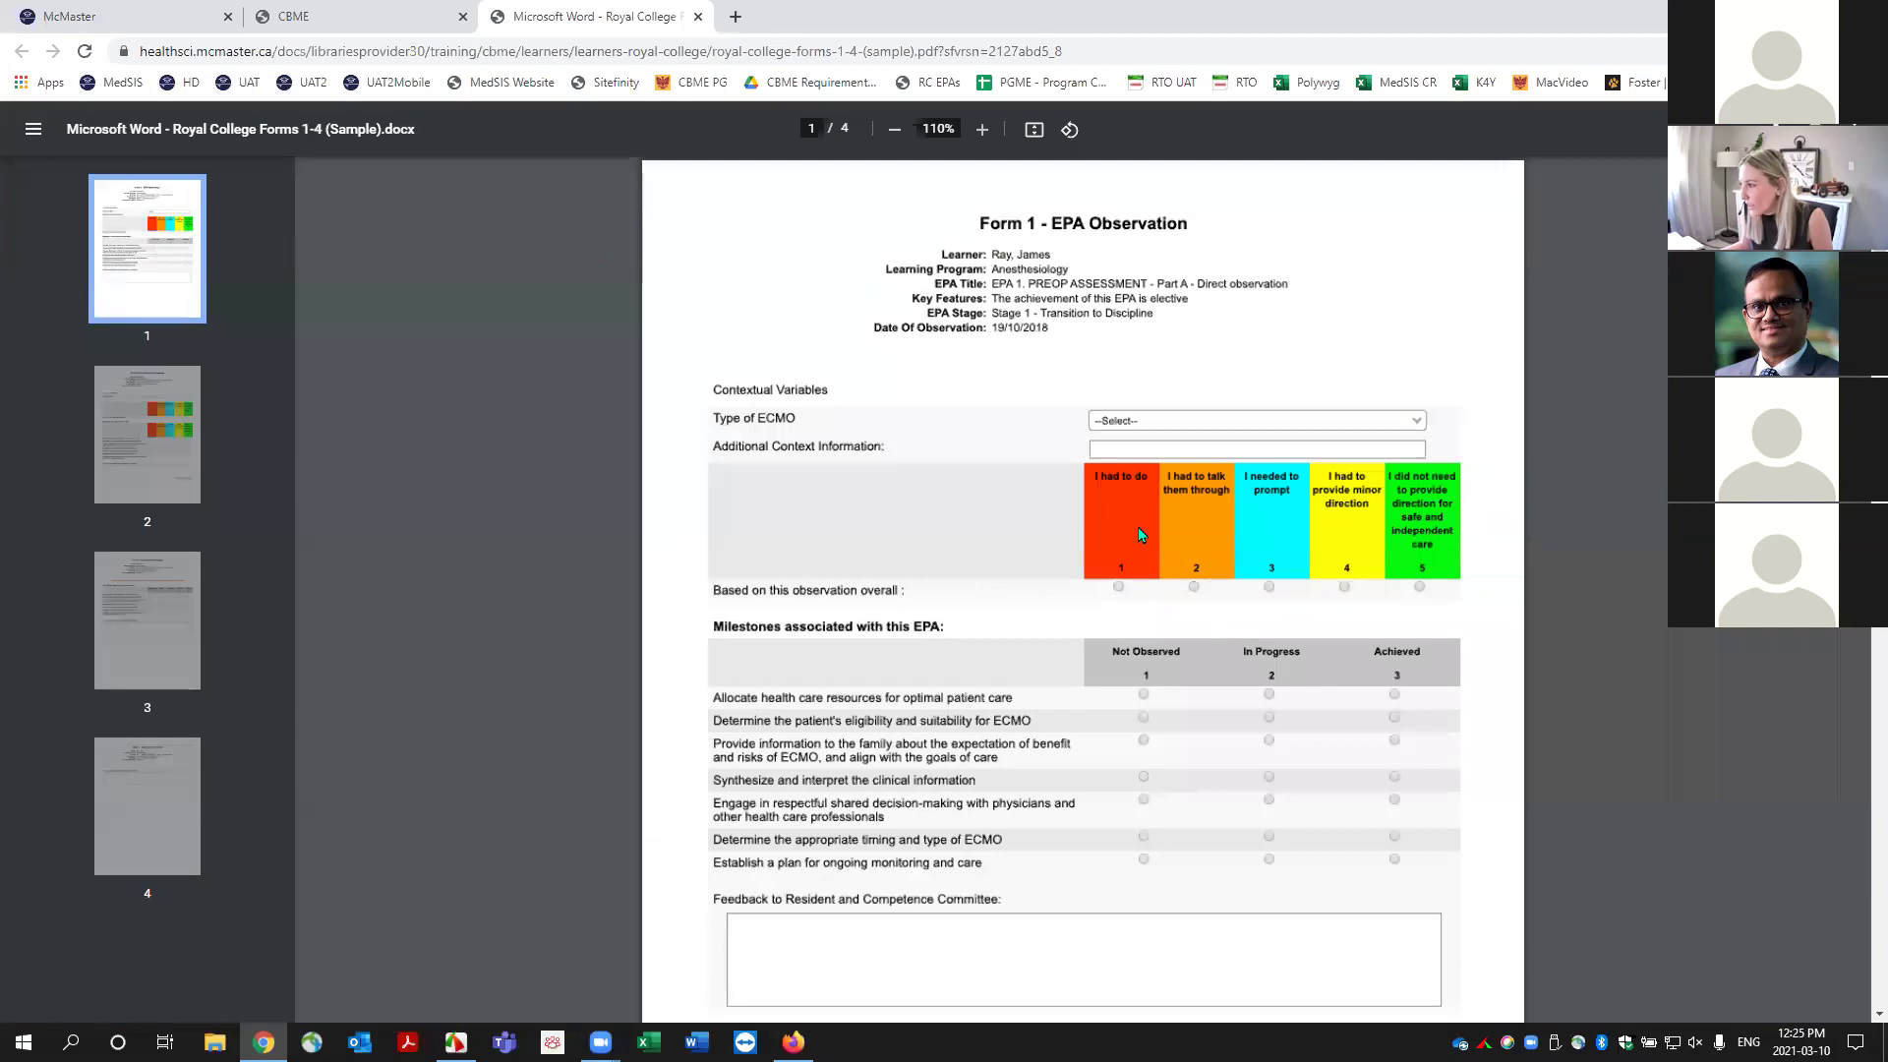
click(115, 16)
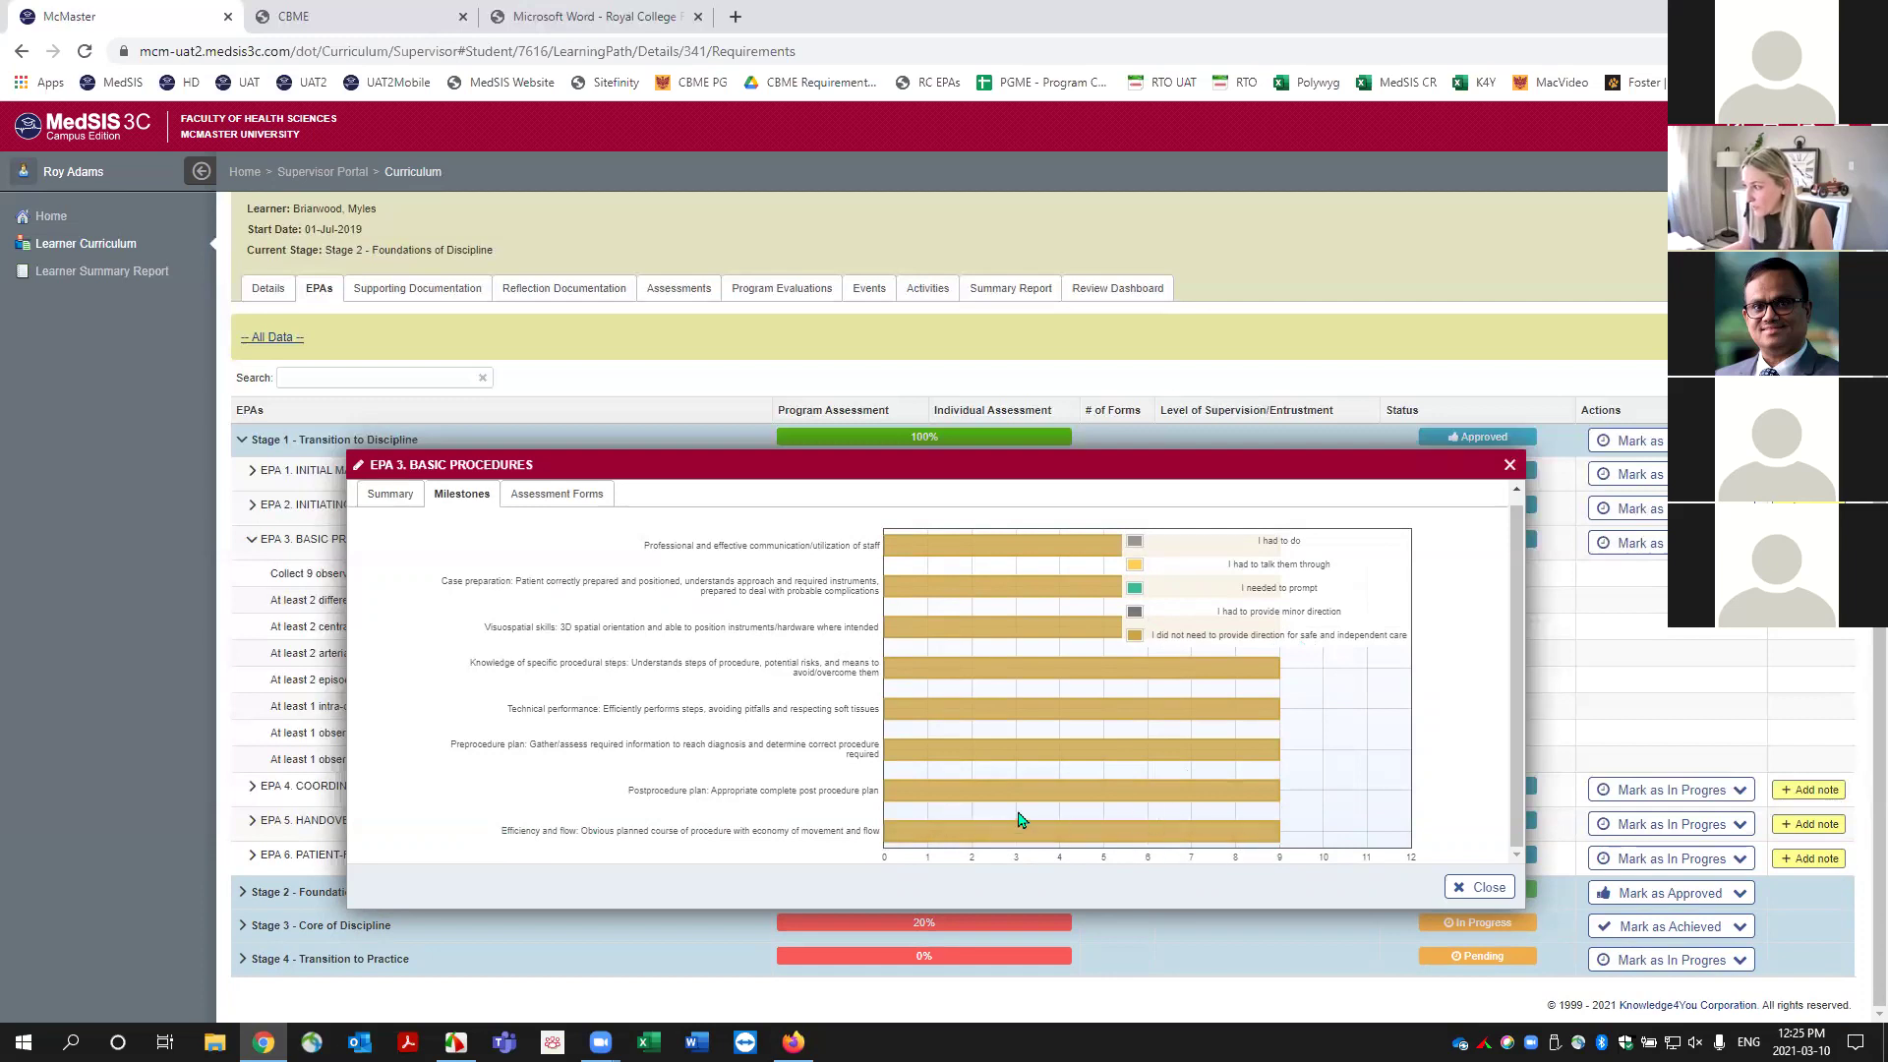
click(1510, 464)
Expand Stage 2 - Foundations of Discipline and examine the summary and milestones charts of EPA 3. Common Procedures.
click(238, 891)
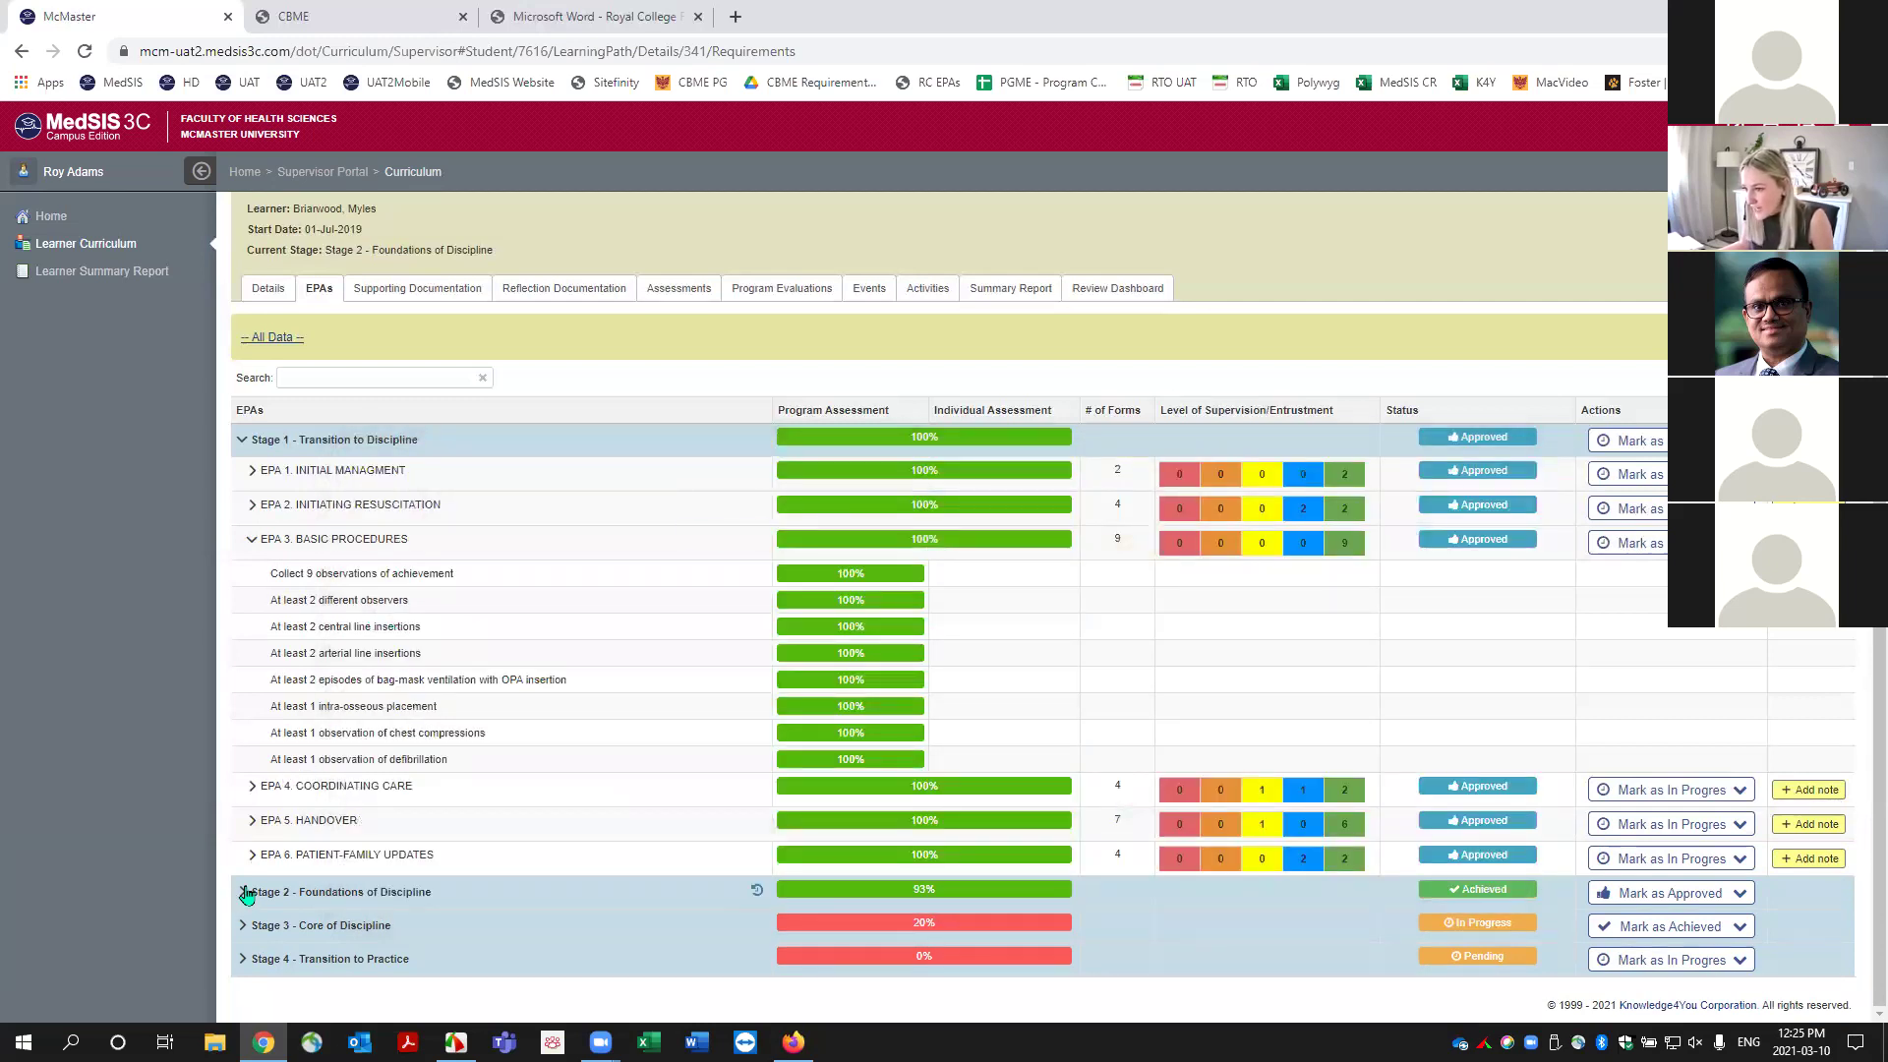
scroll(364, 833, down, 3)
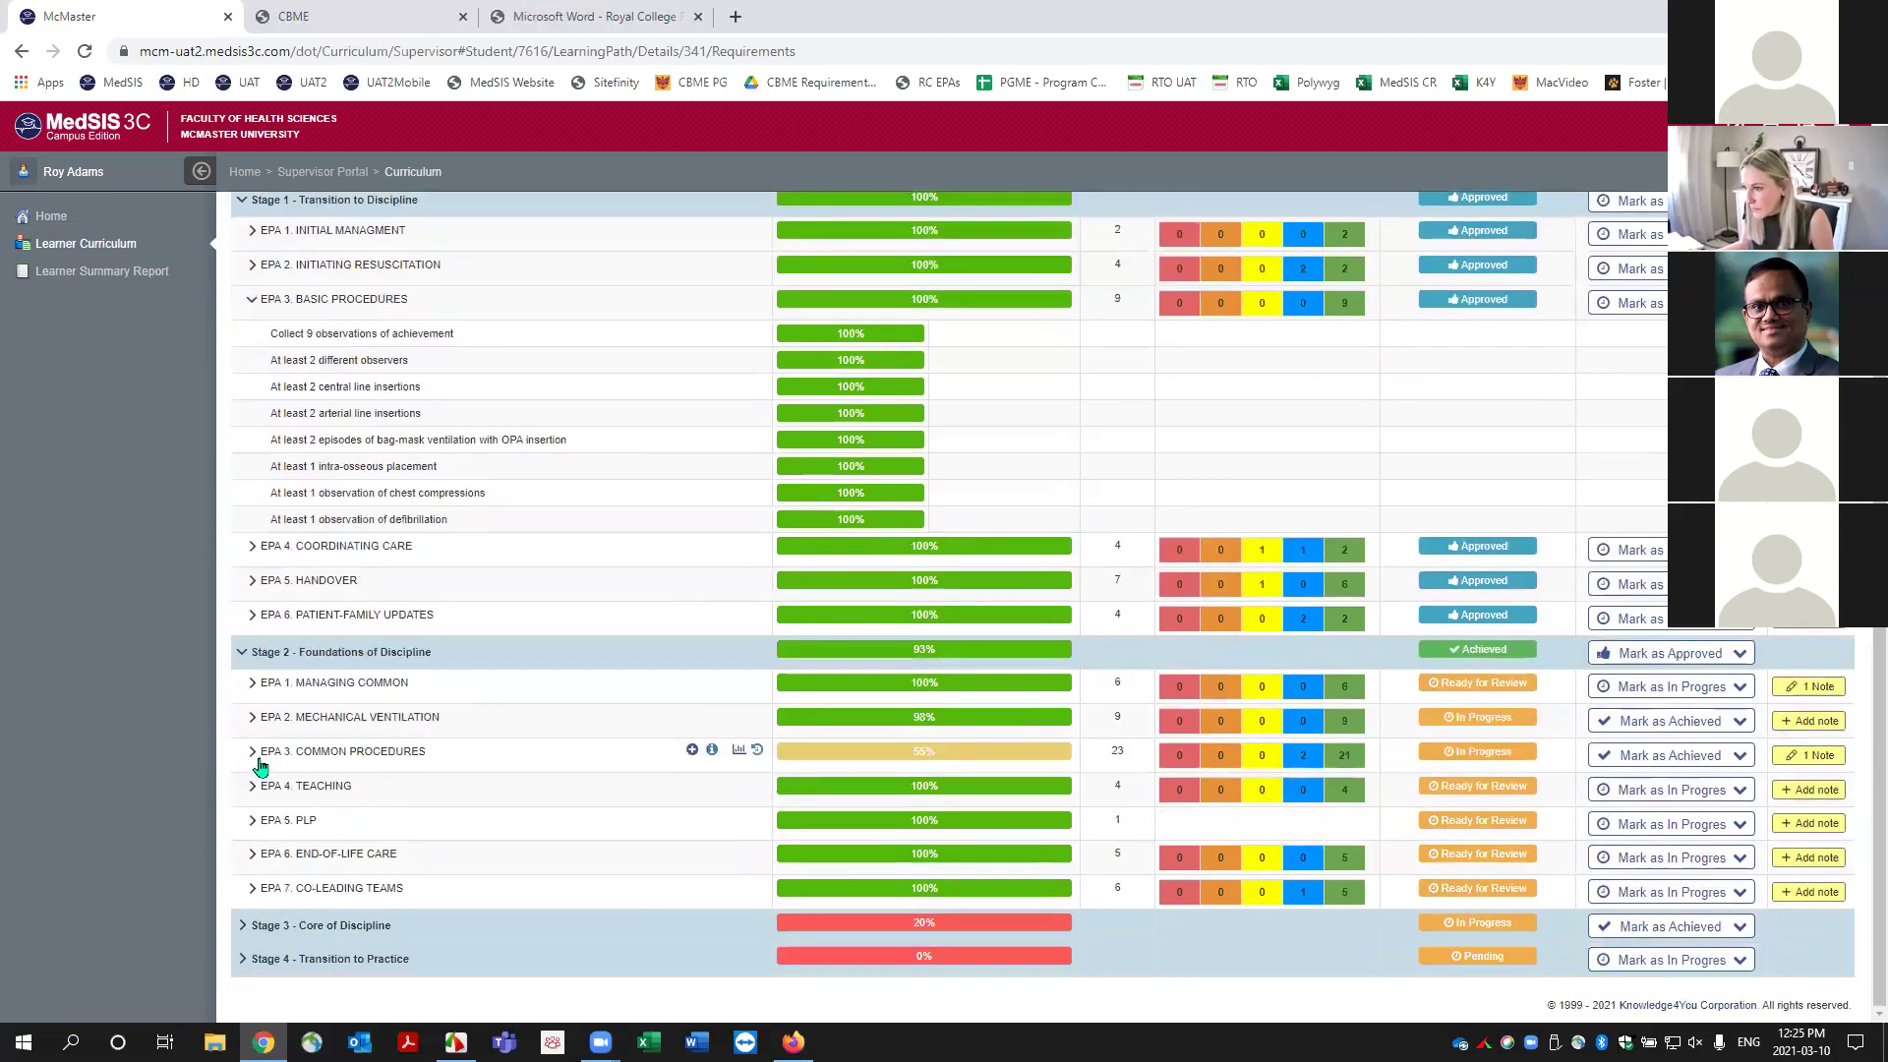
click(739, 751)
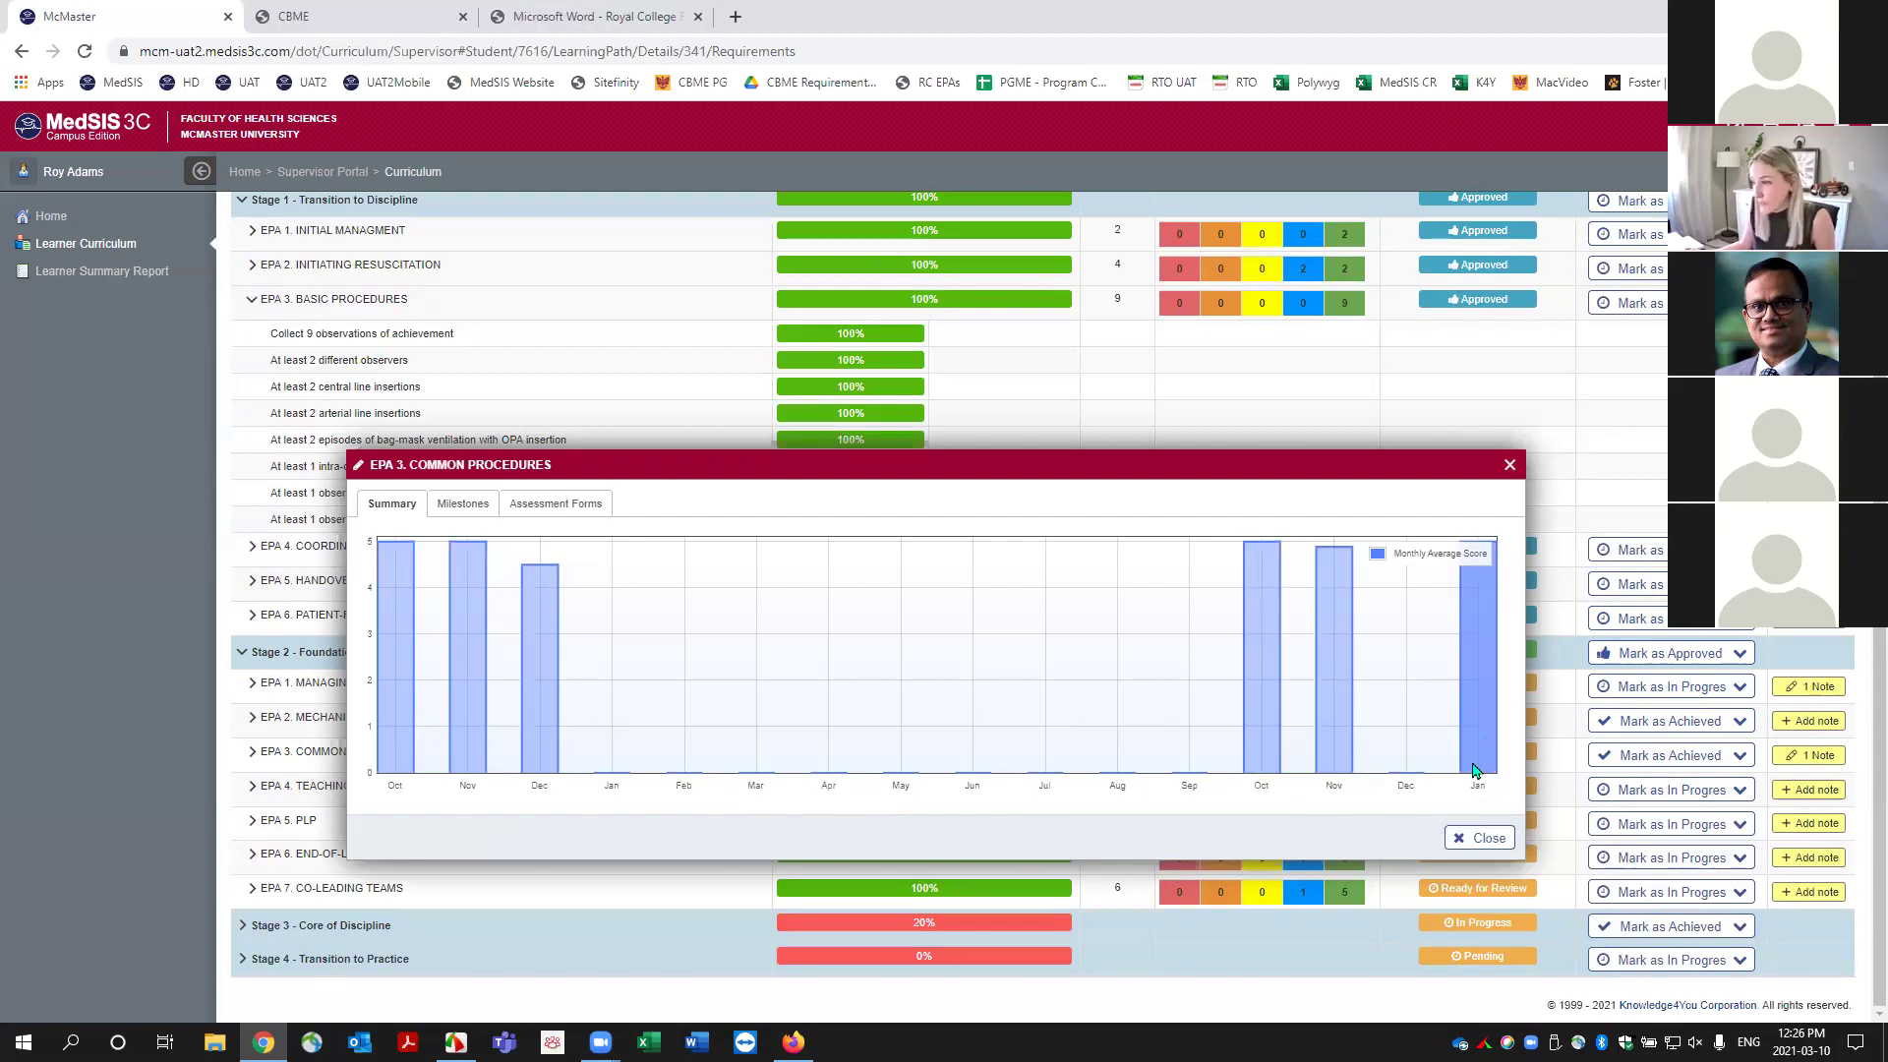
click(463, 504)
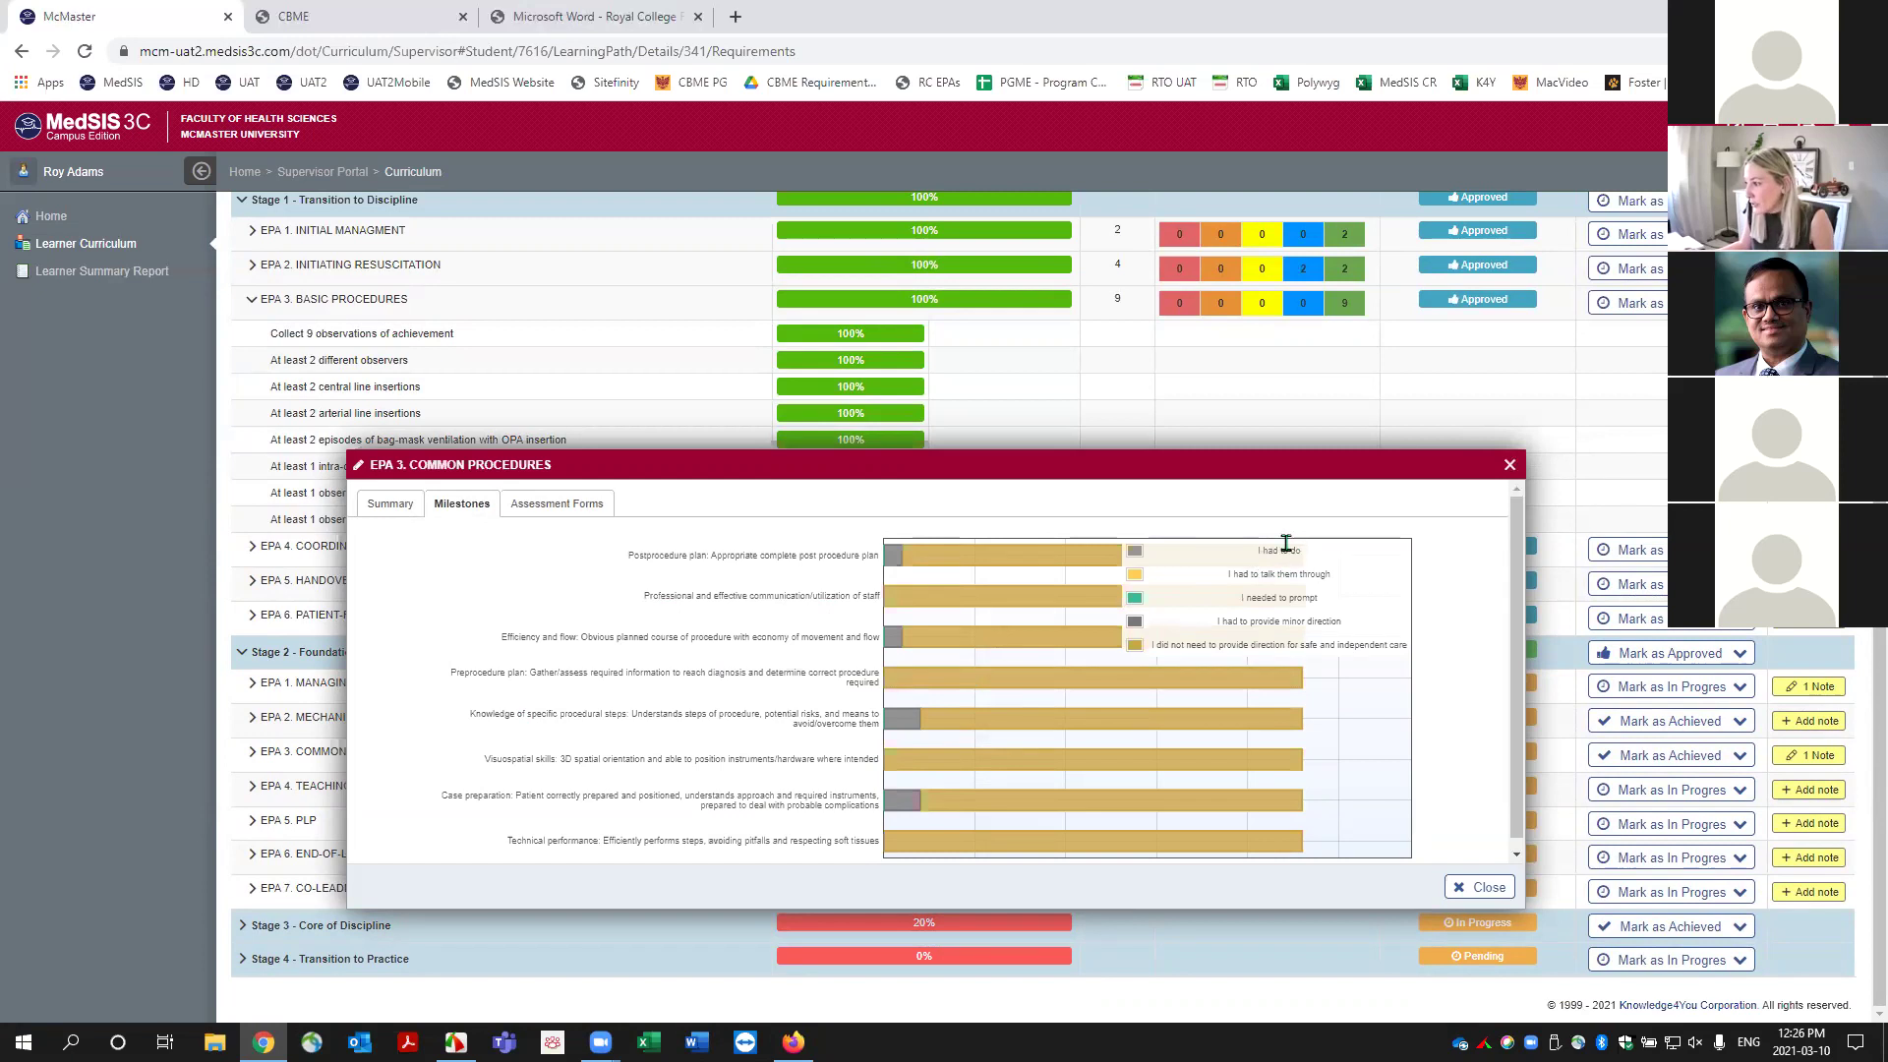
scroll(1086, 703, down, 1)
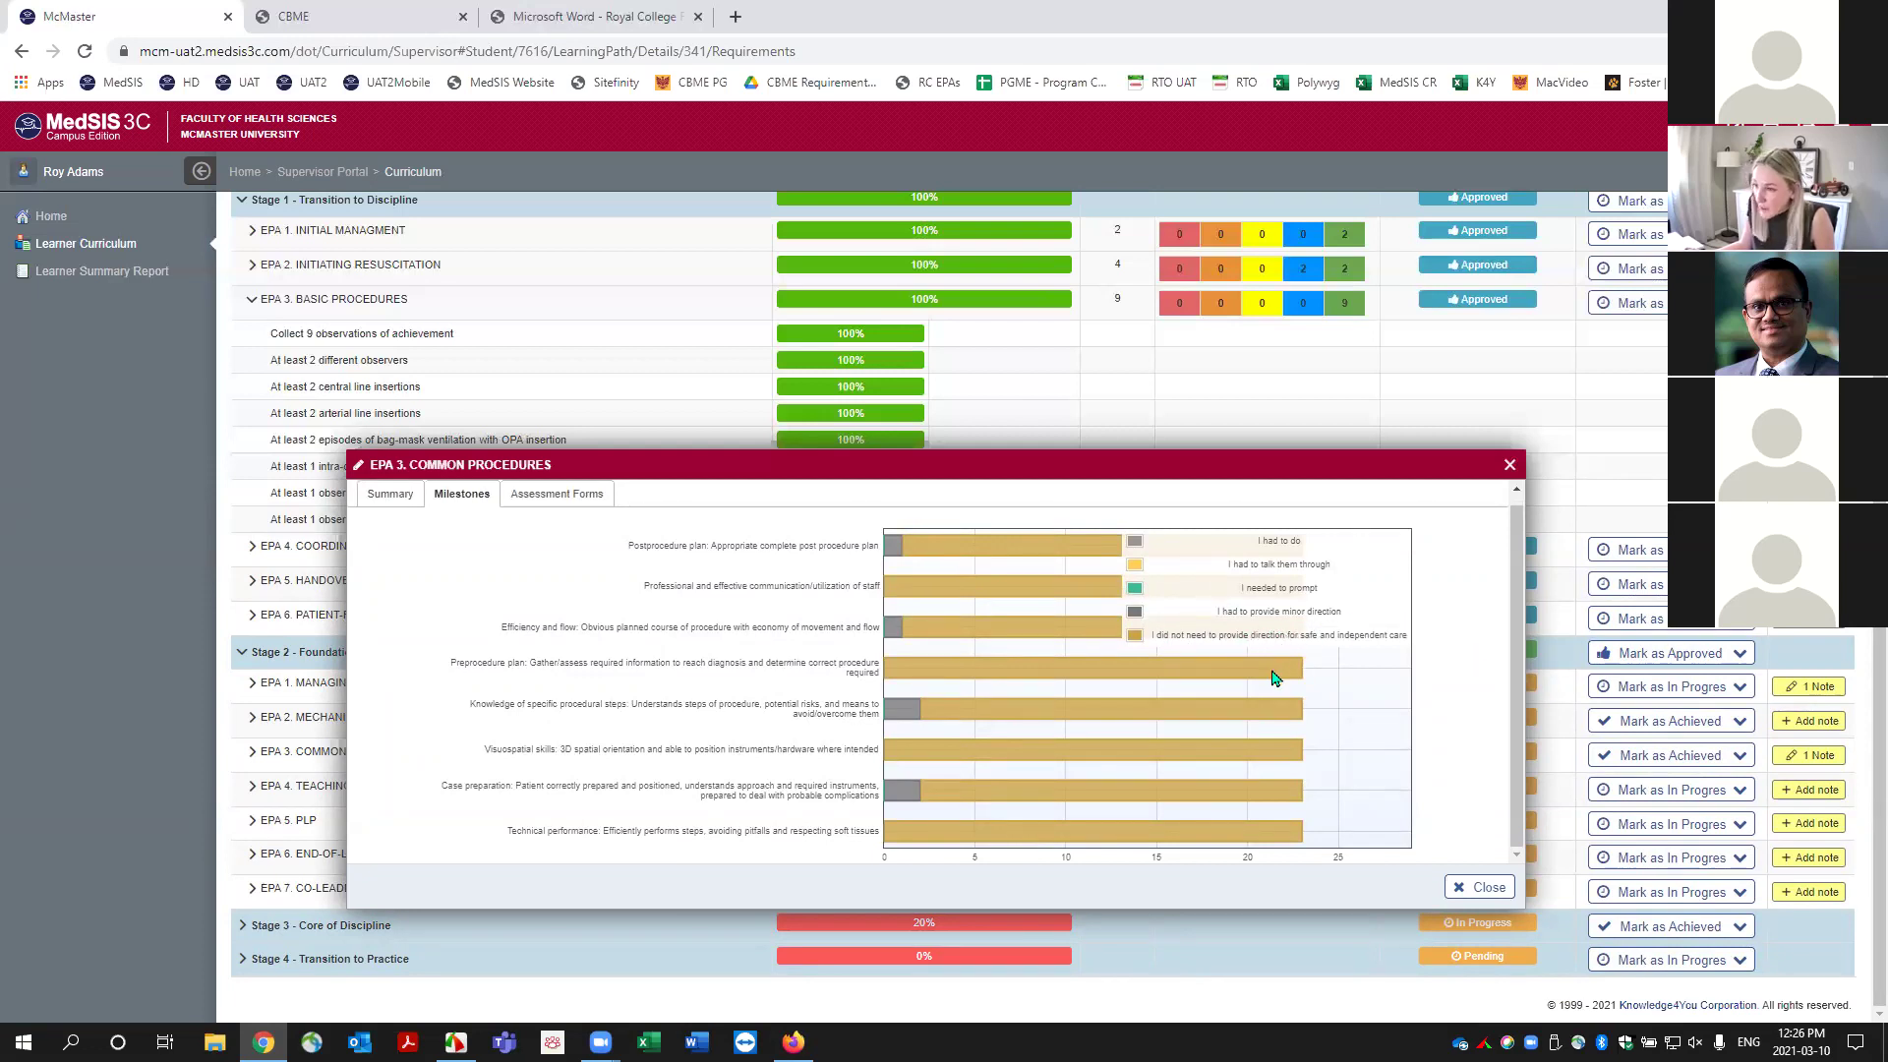
click(1510, 466)
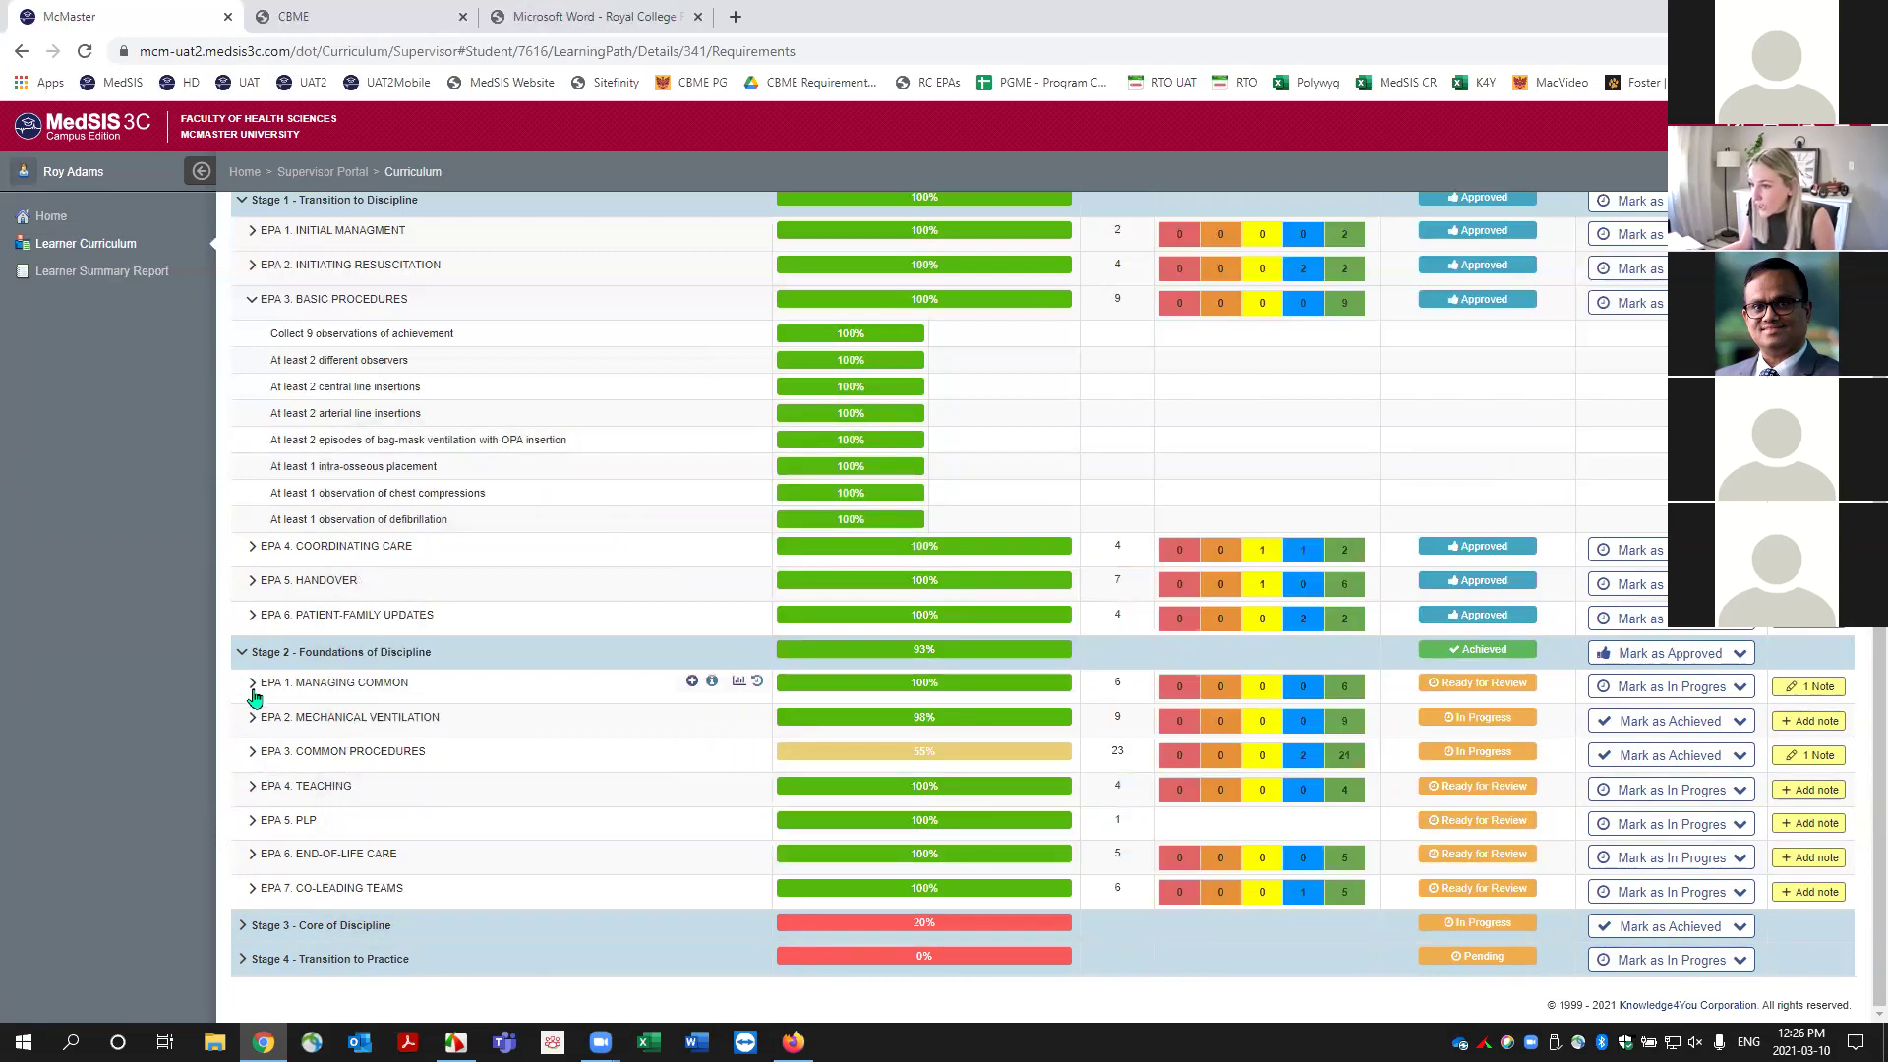
View the summary and milestones charts of EPA 1. Managing Common and compare their scale with sample Forms 1 and 2.
click(737, 680)
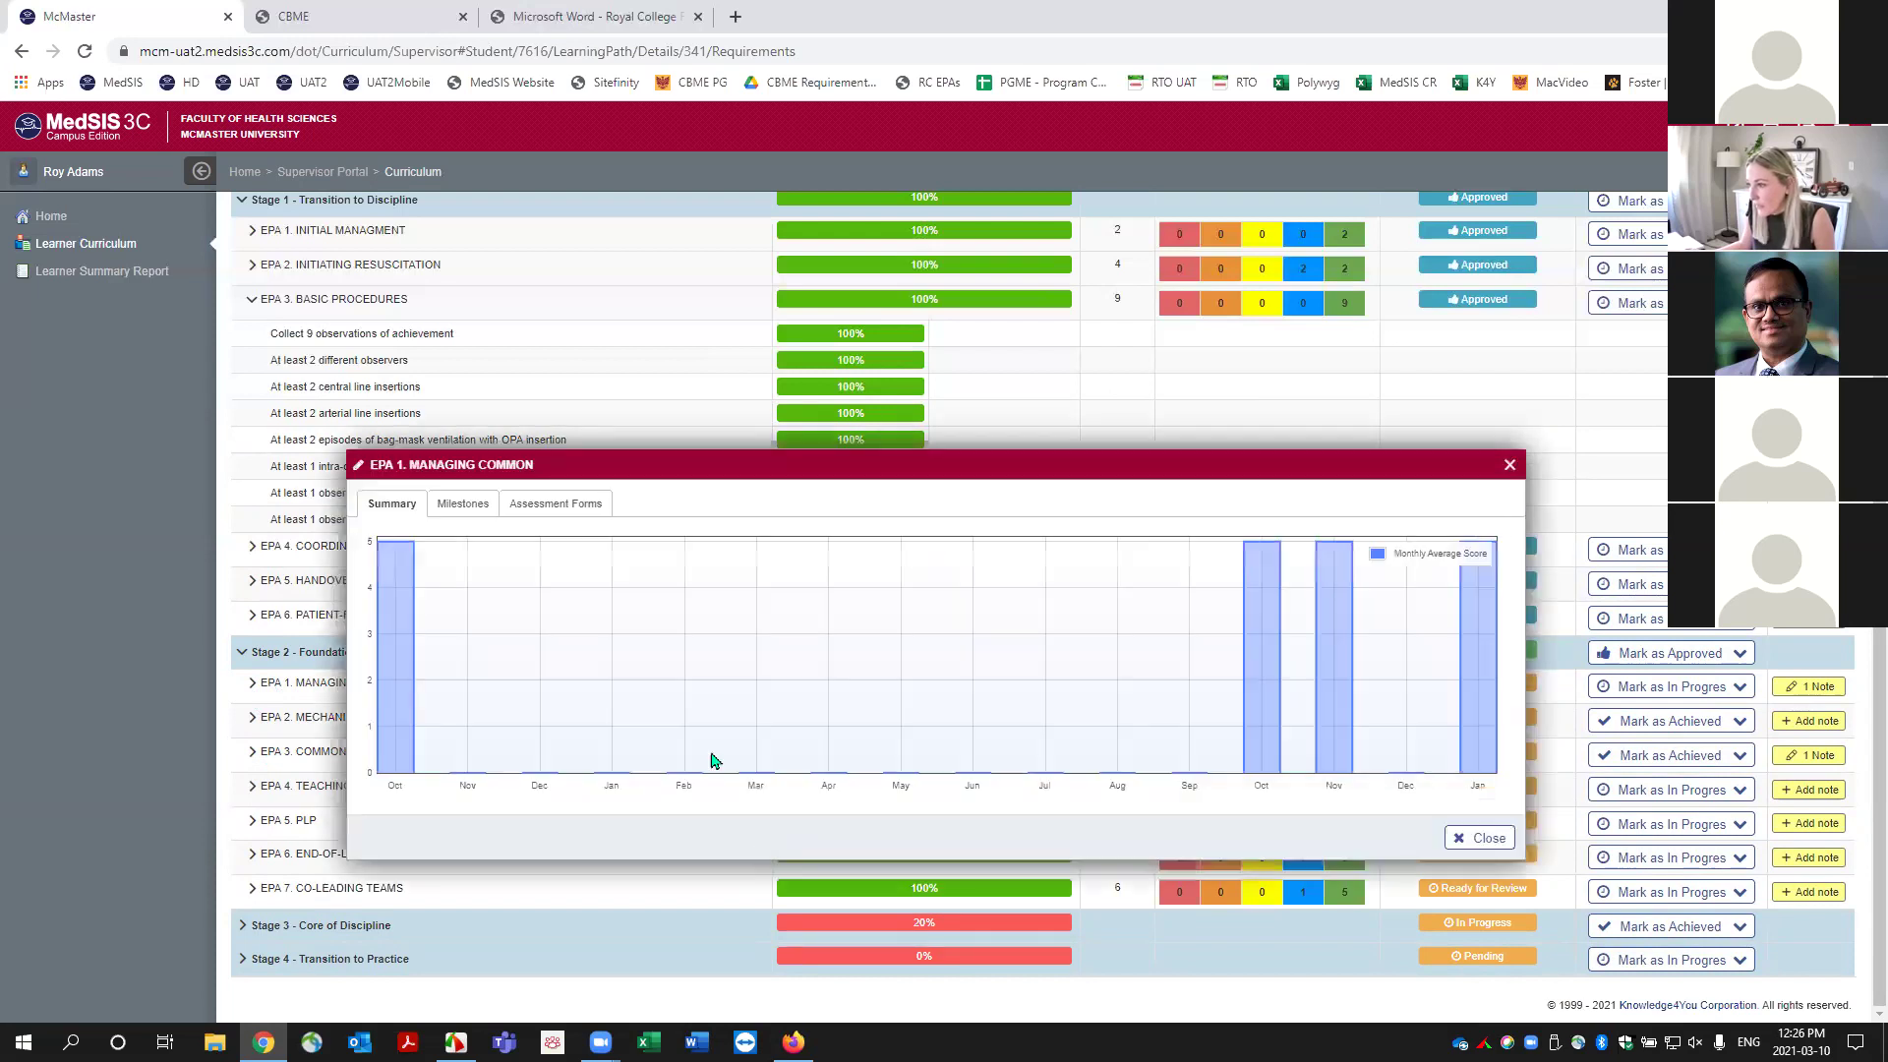
click(458, 500)
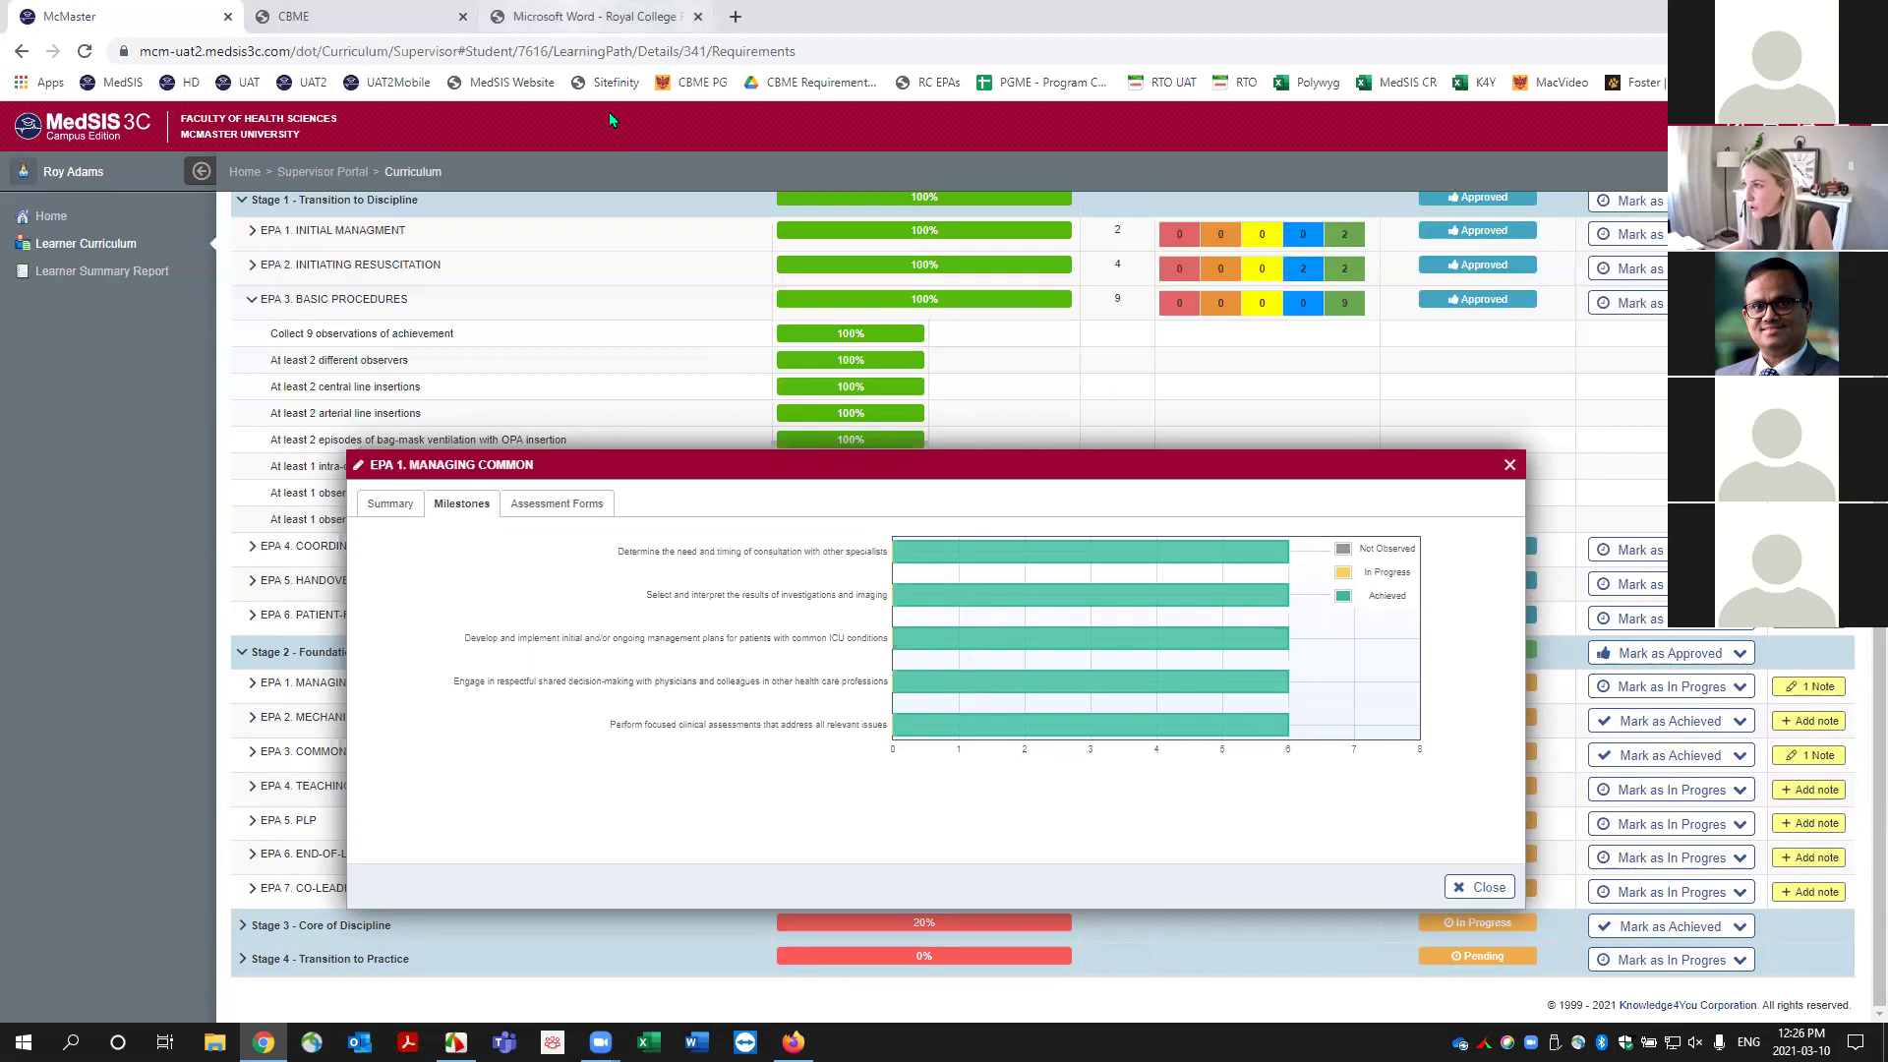
click(590, 16)
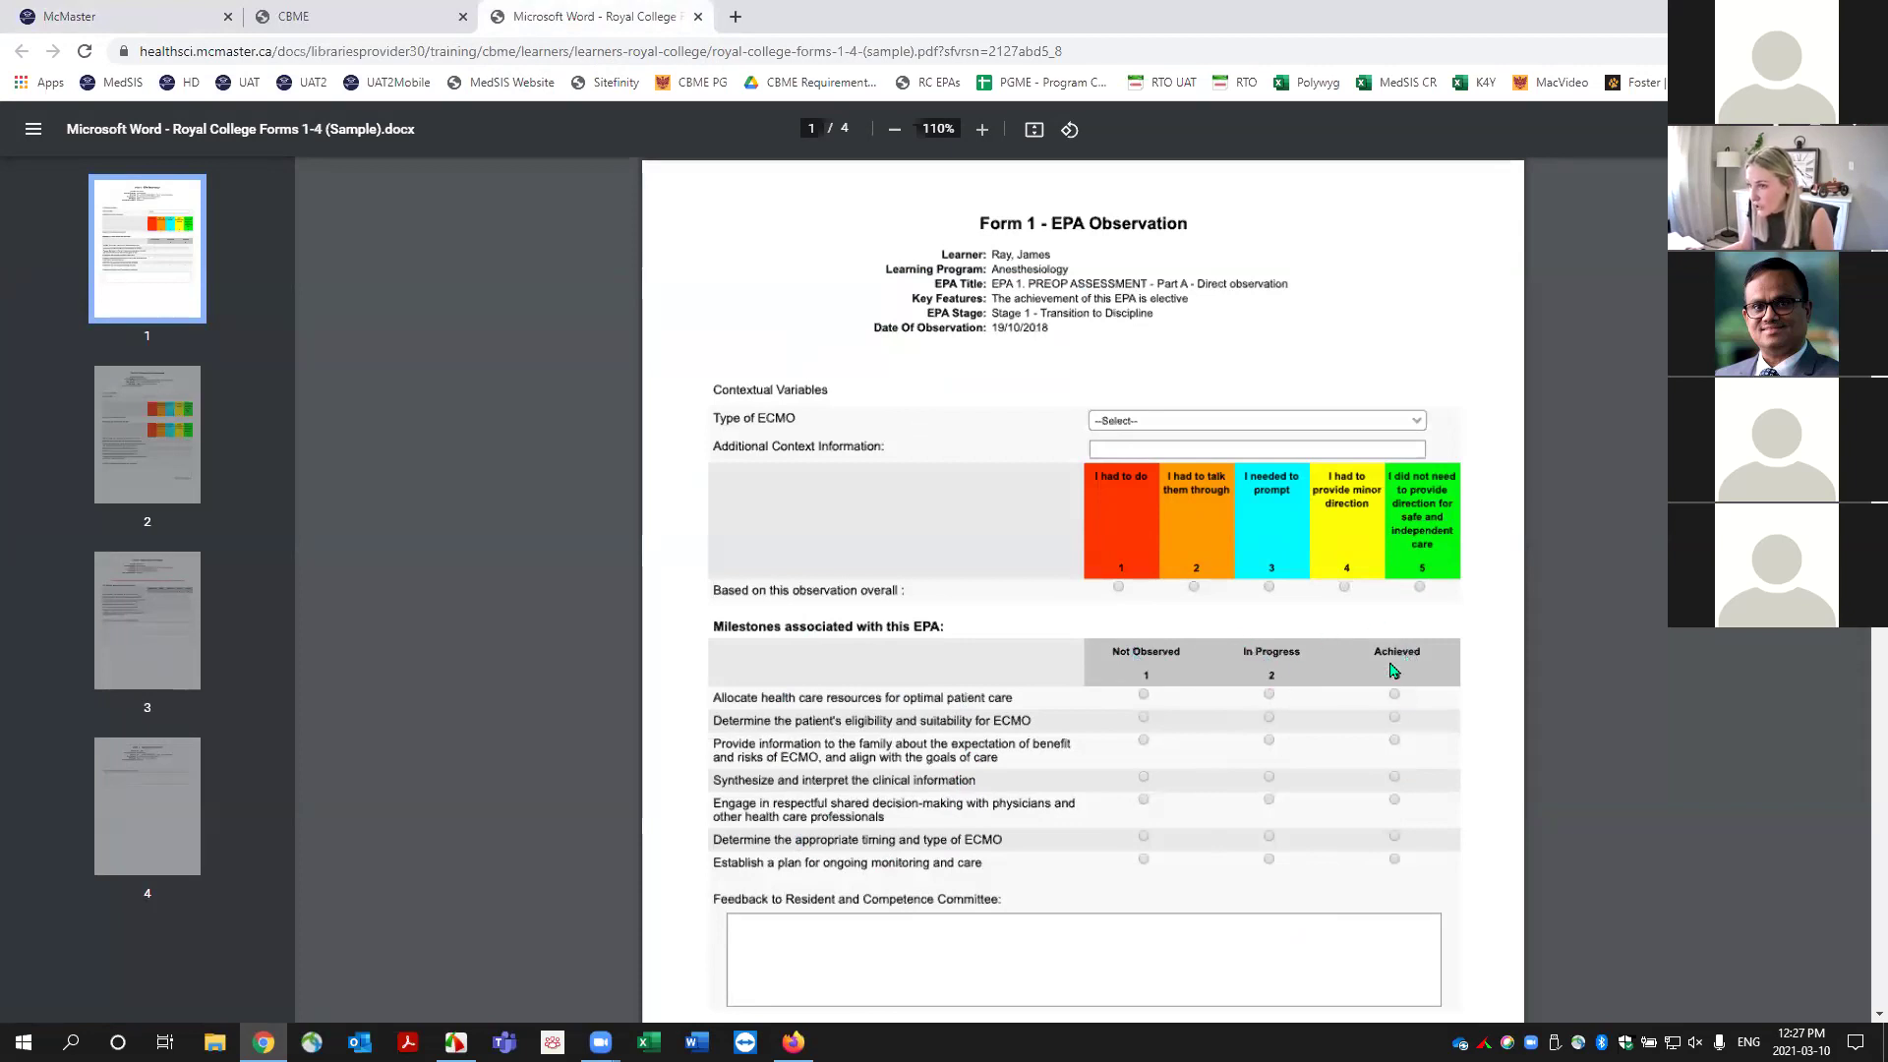
click(142, 448)
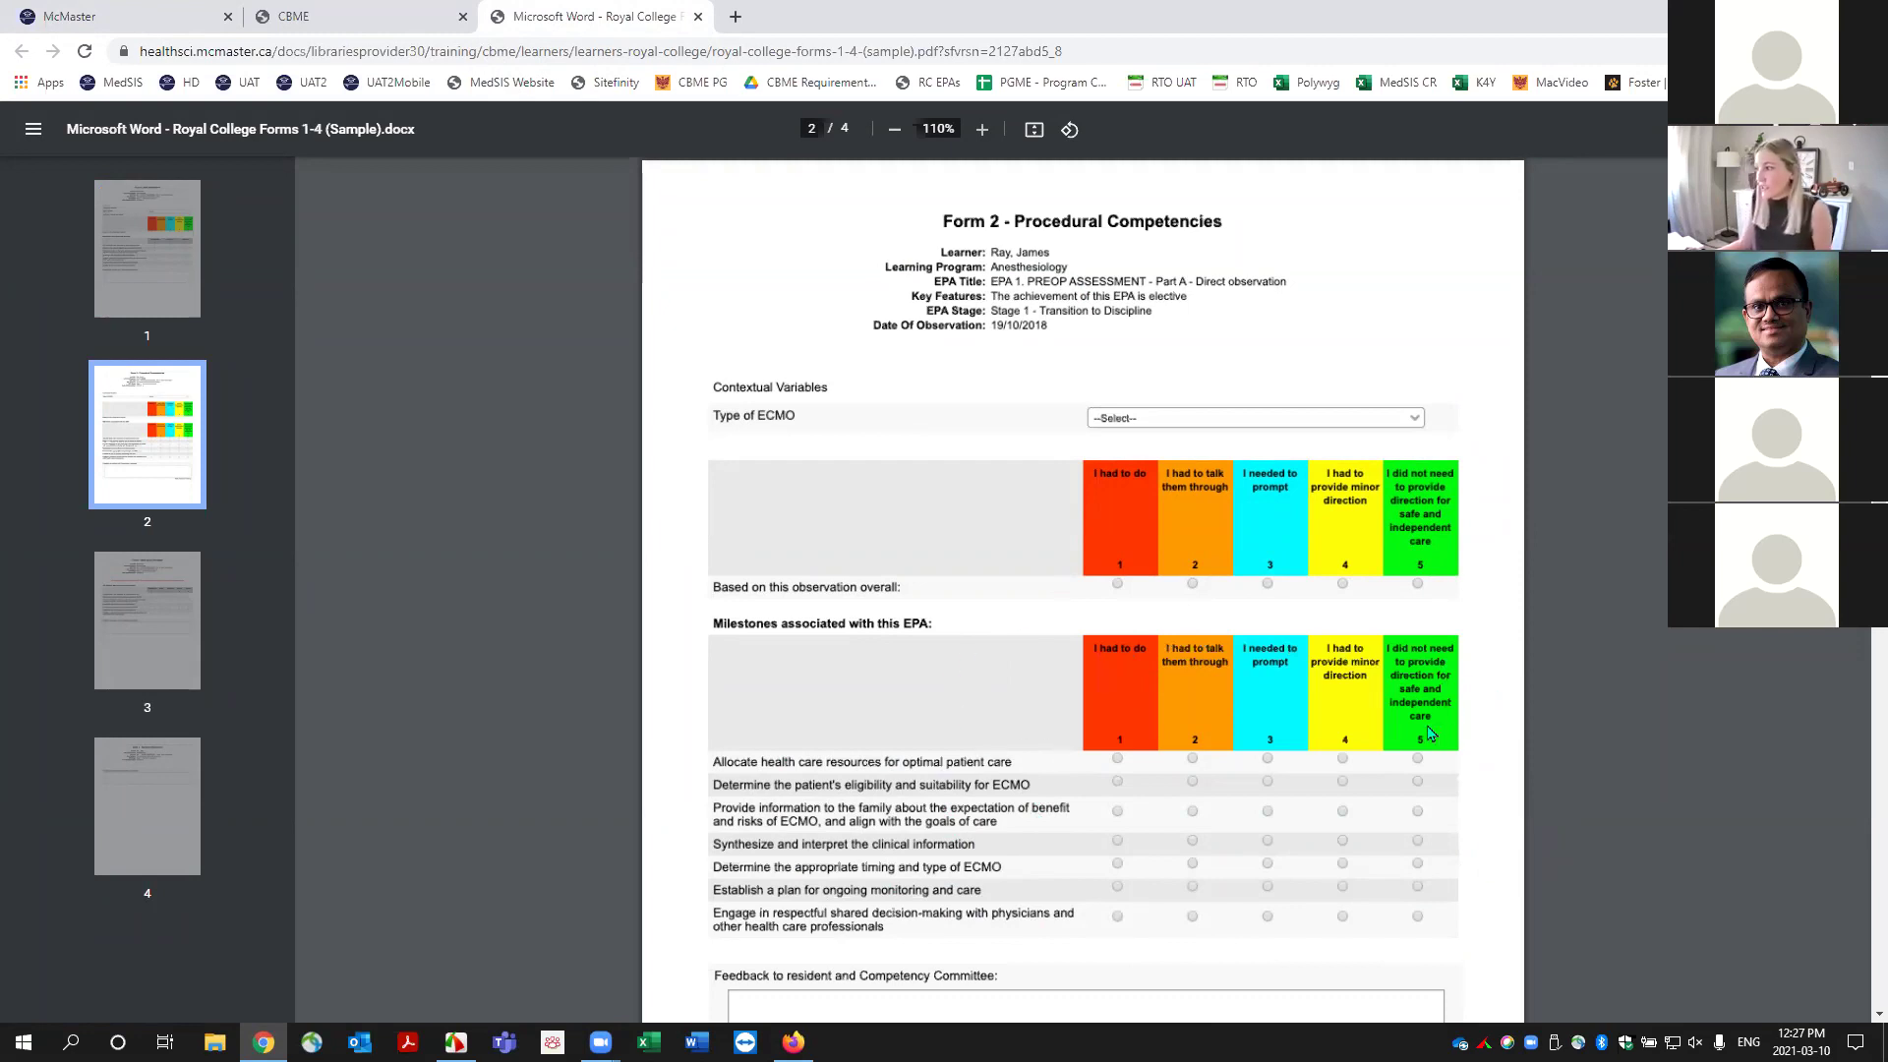
click(110, 23)
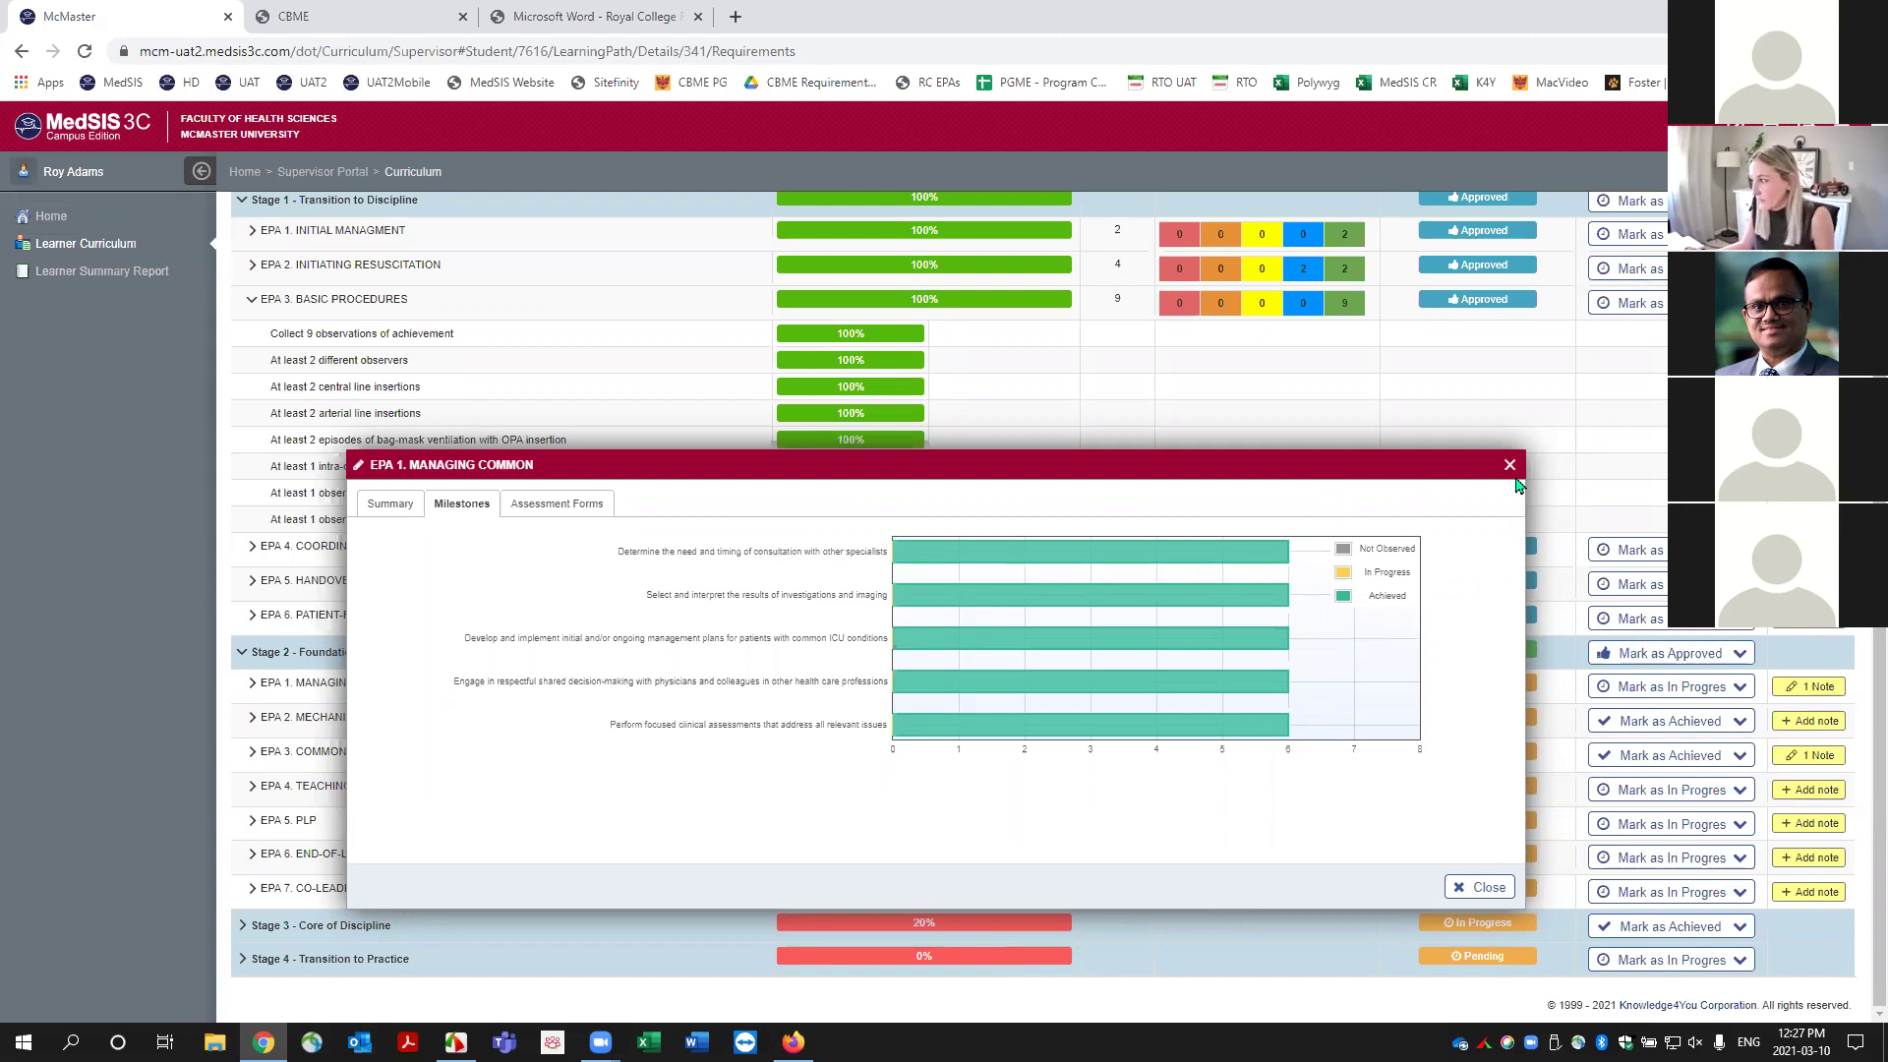
Review the assessment forms, milestones and summary of EPA 1. Managing Common, close them, and return to the start of the EPA list.
click(558, 503)
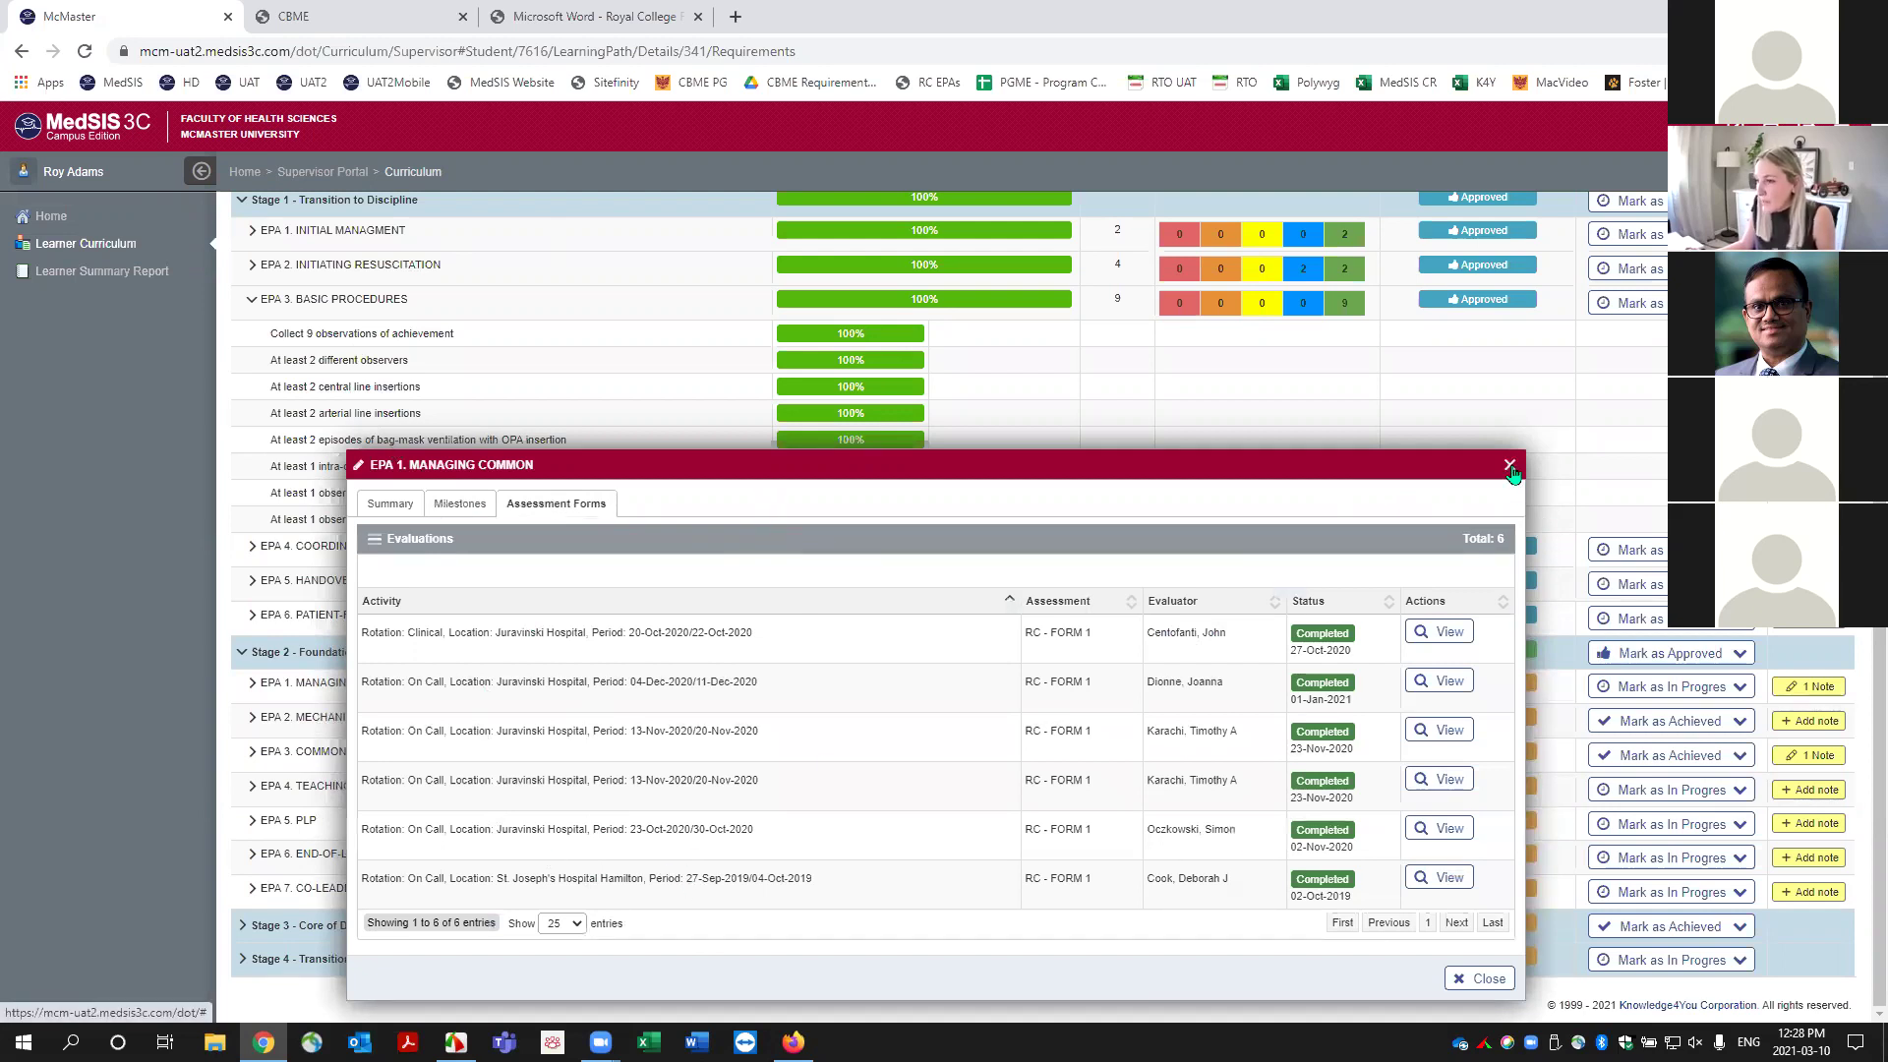
click(449, 502)
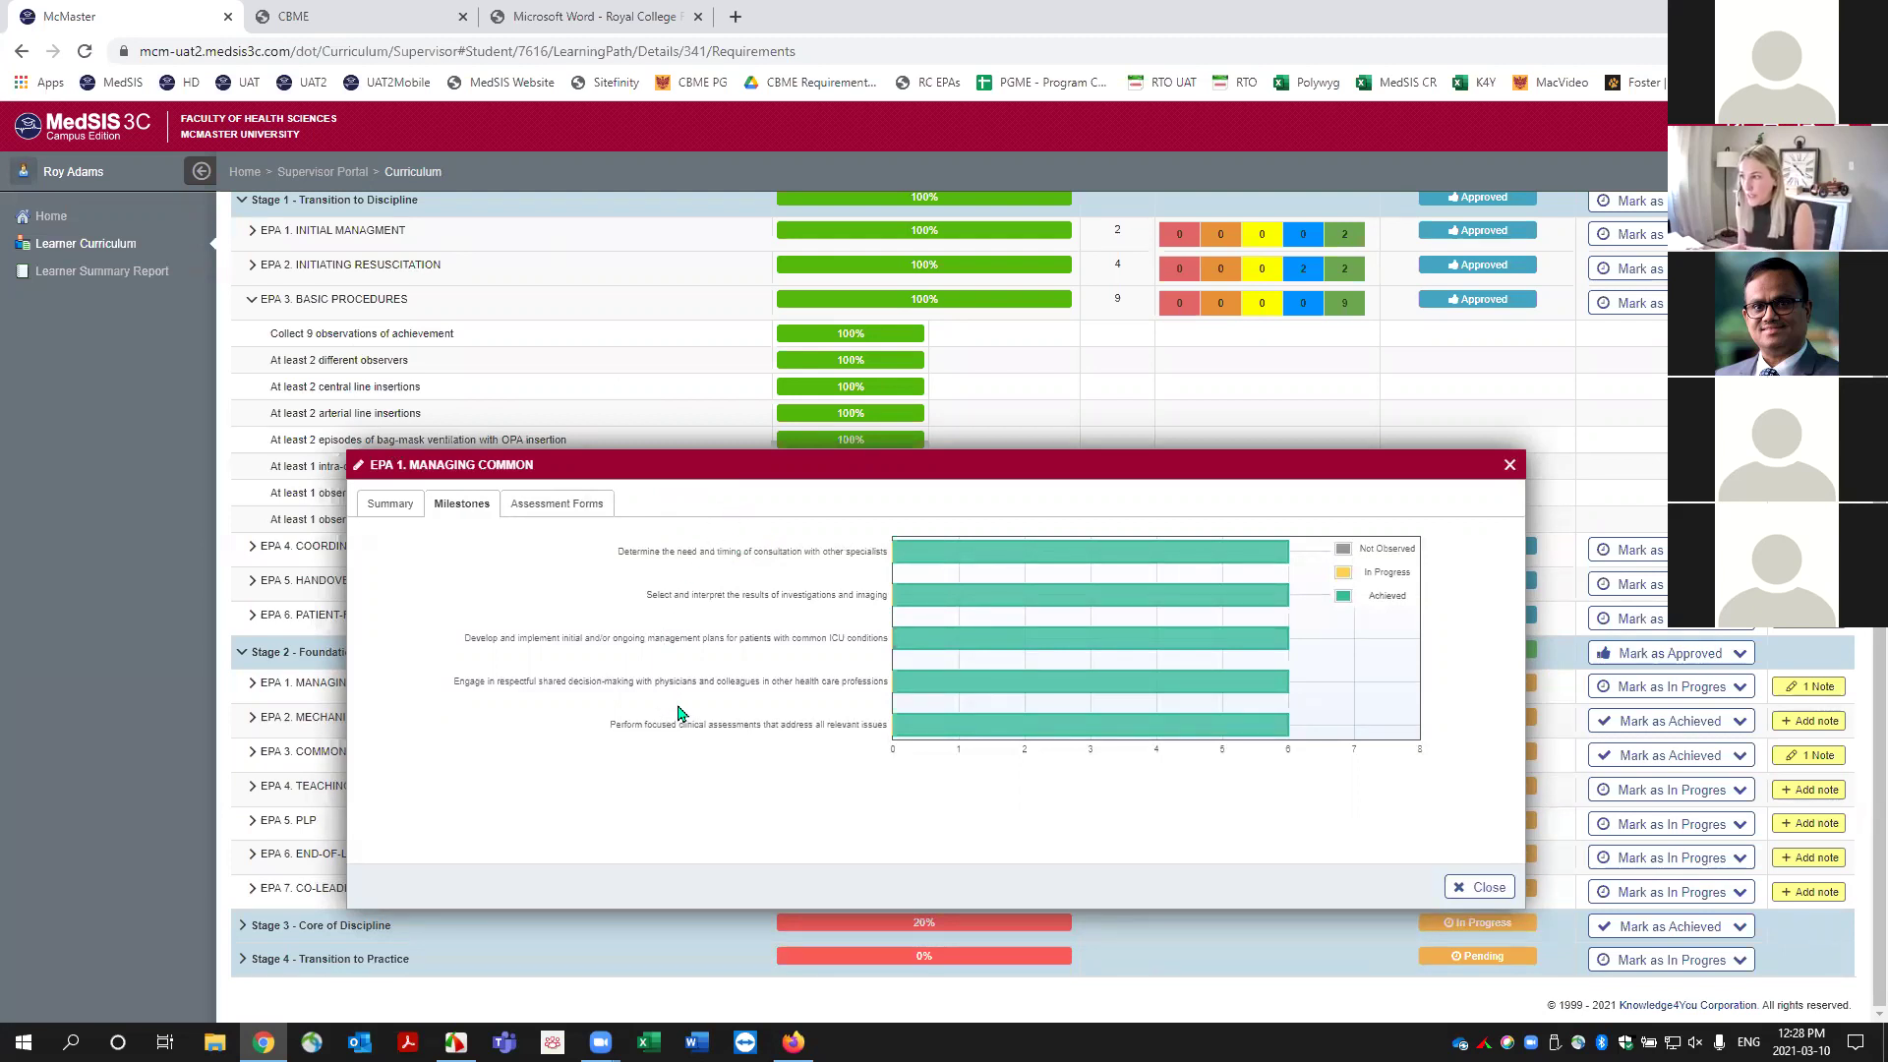
click(393, 505)
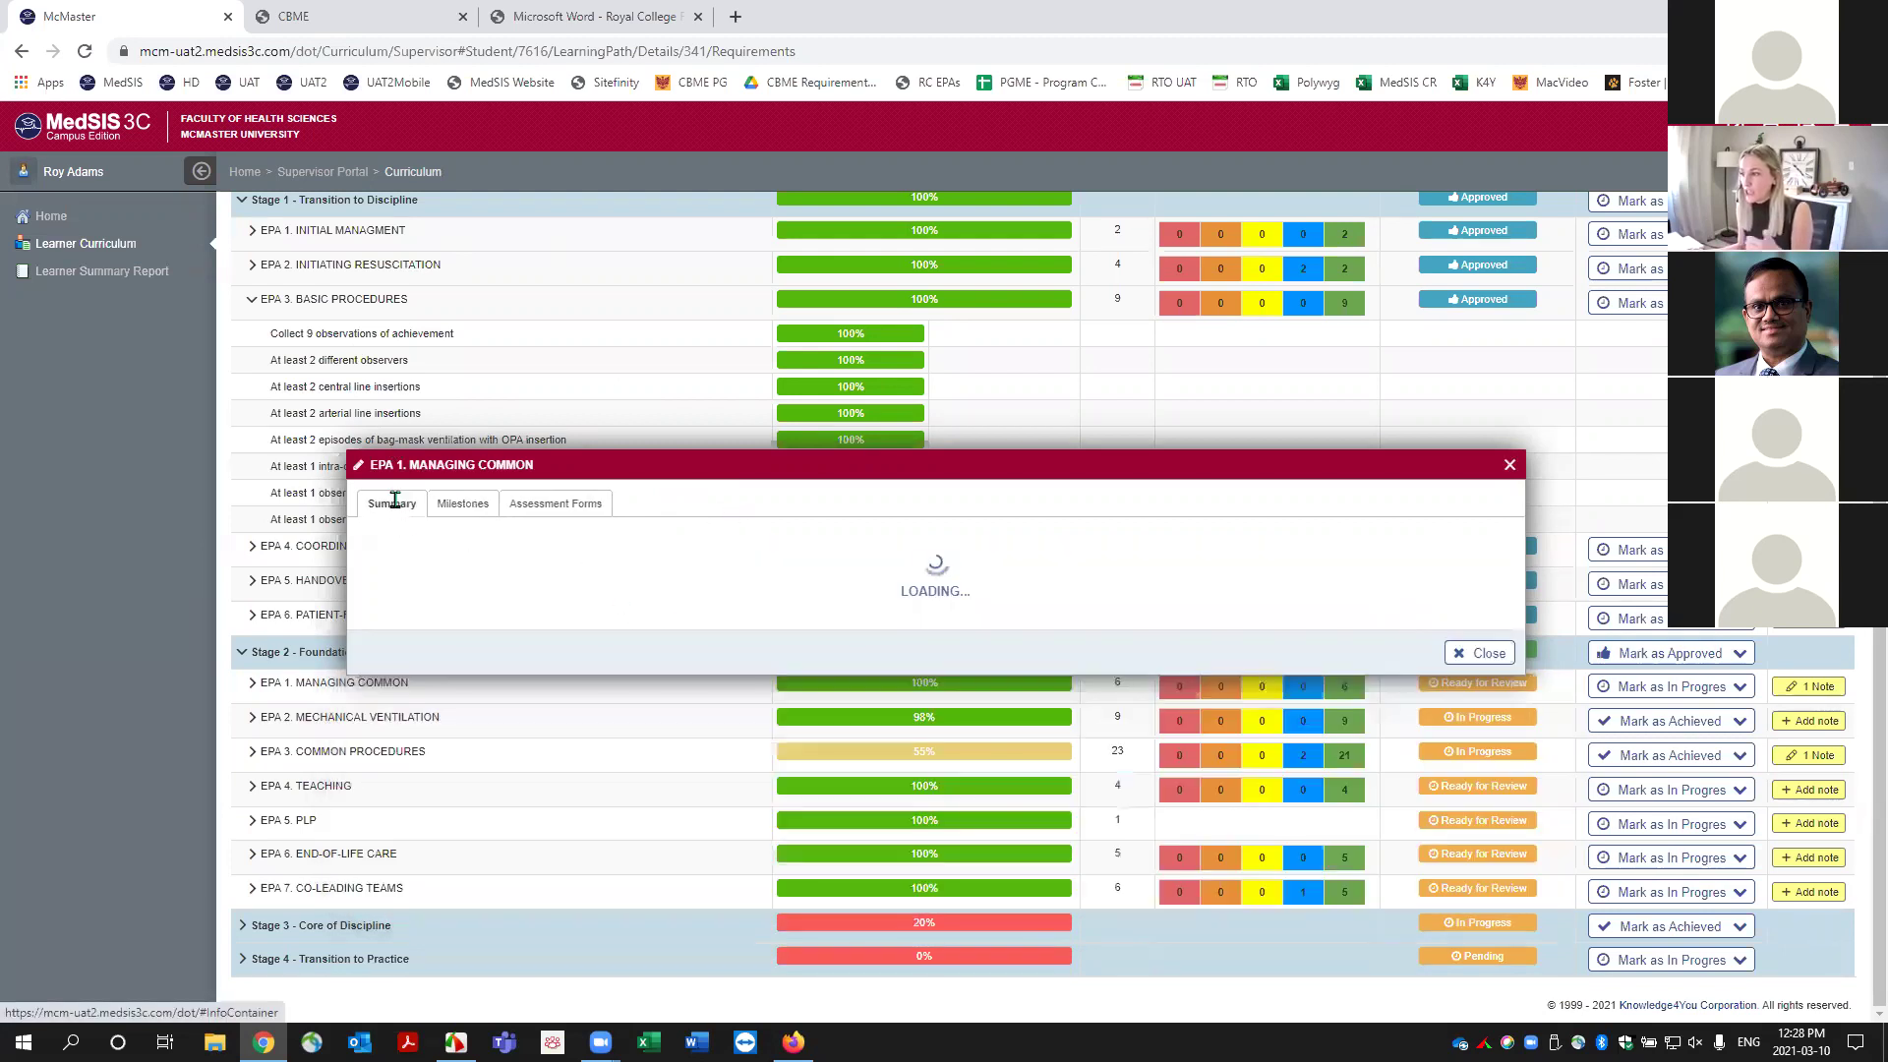
click(468, 502)
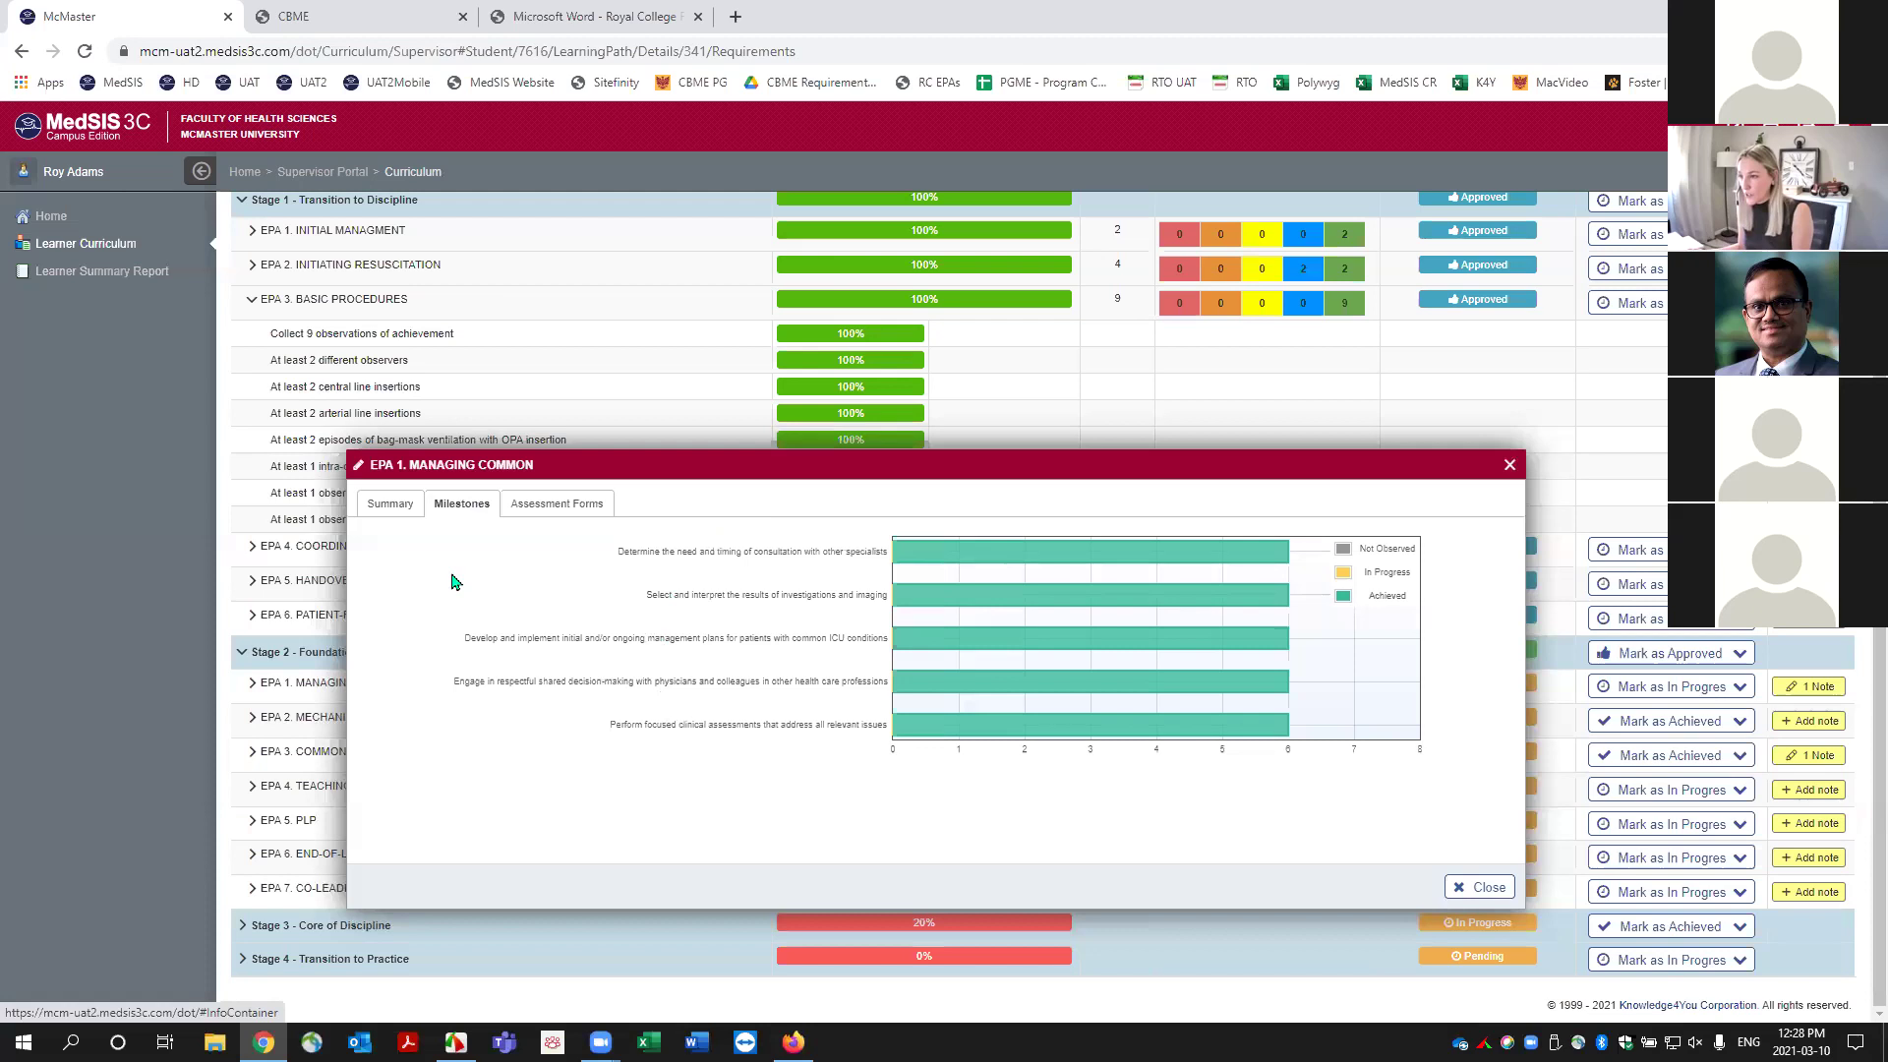
click(571, 499)
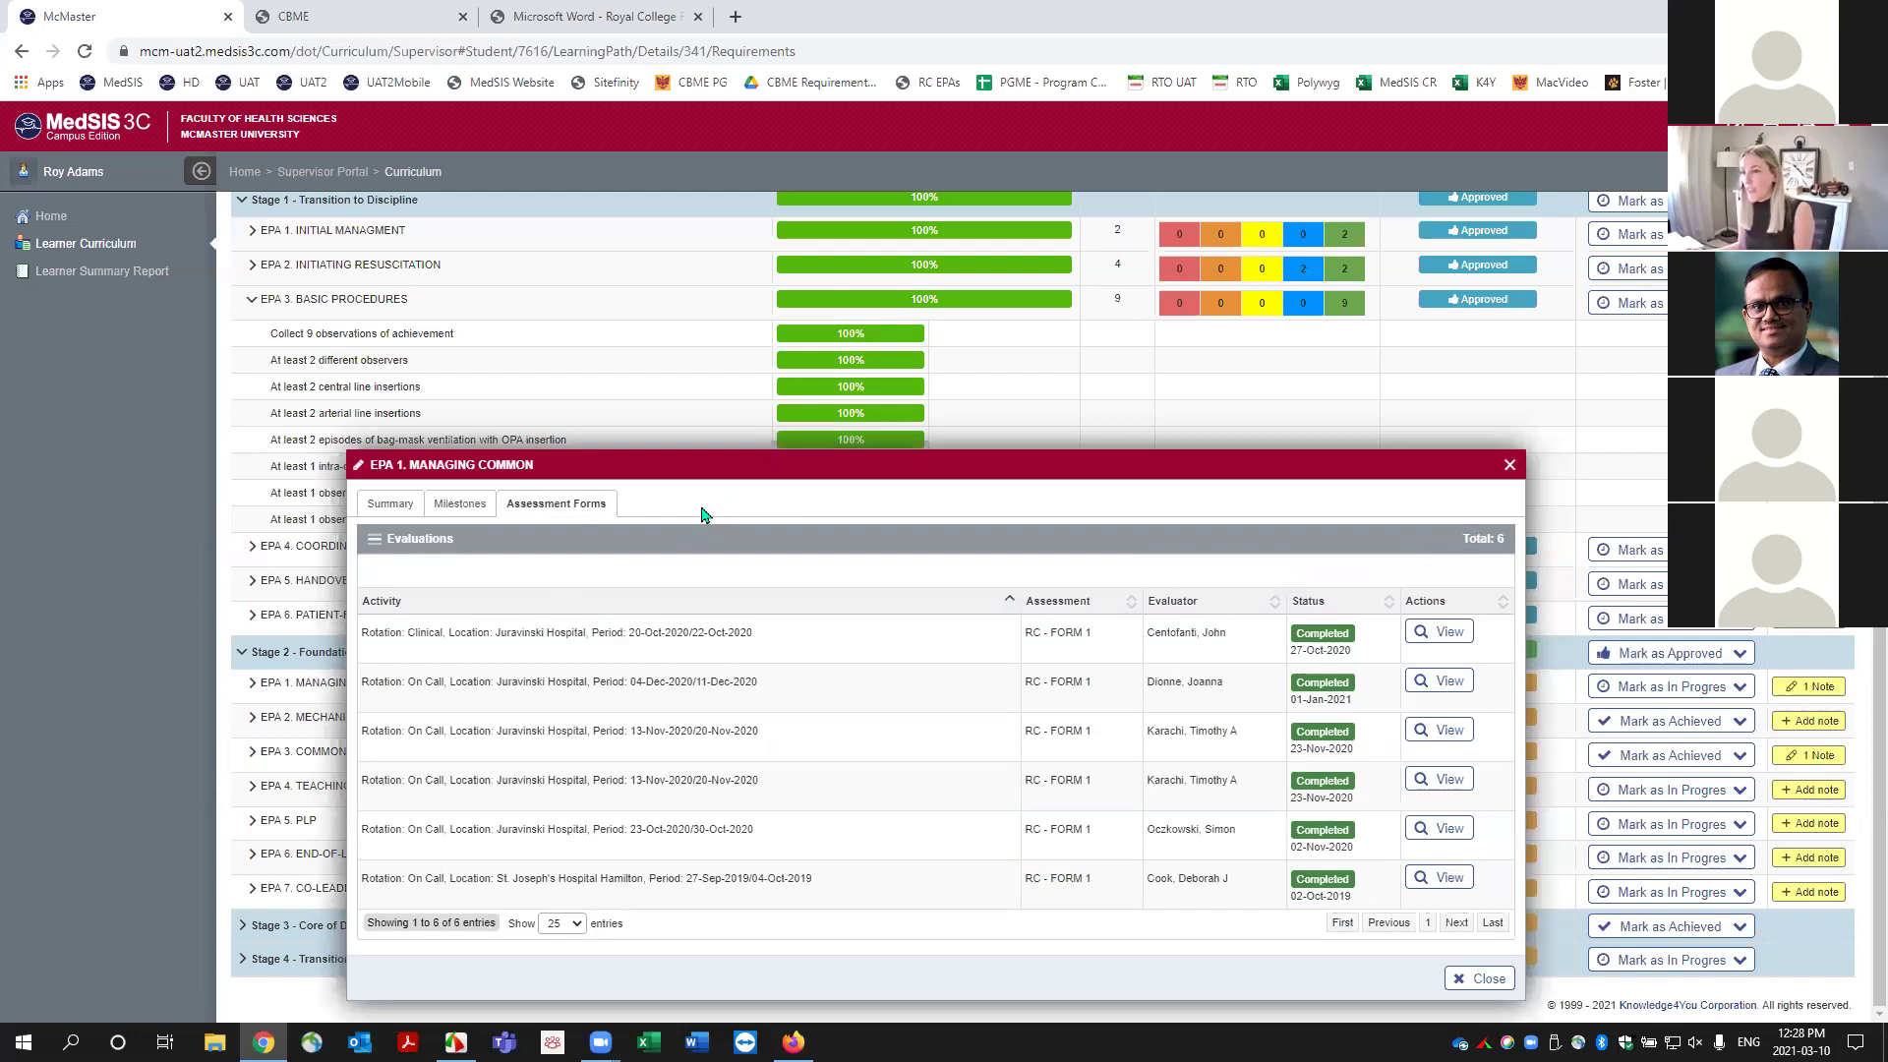
click(1510, 465)
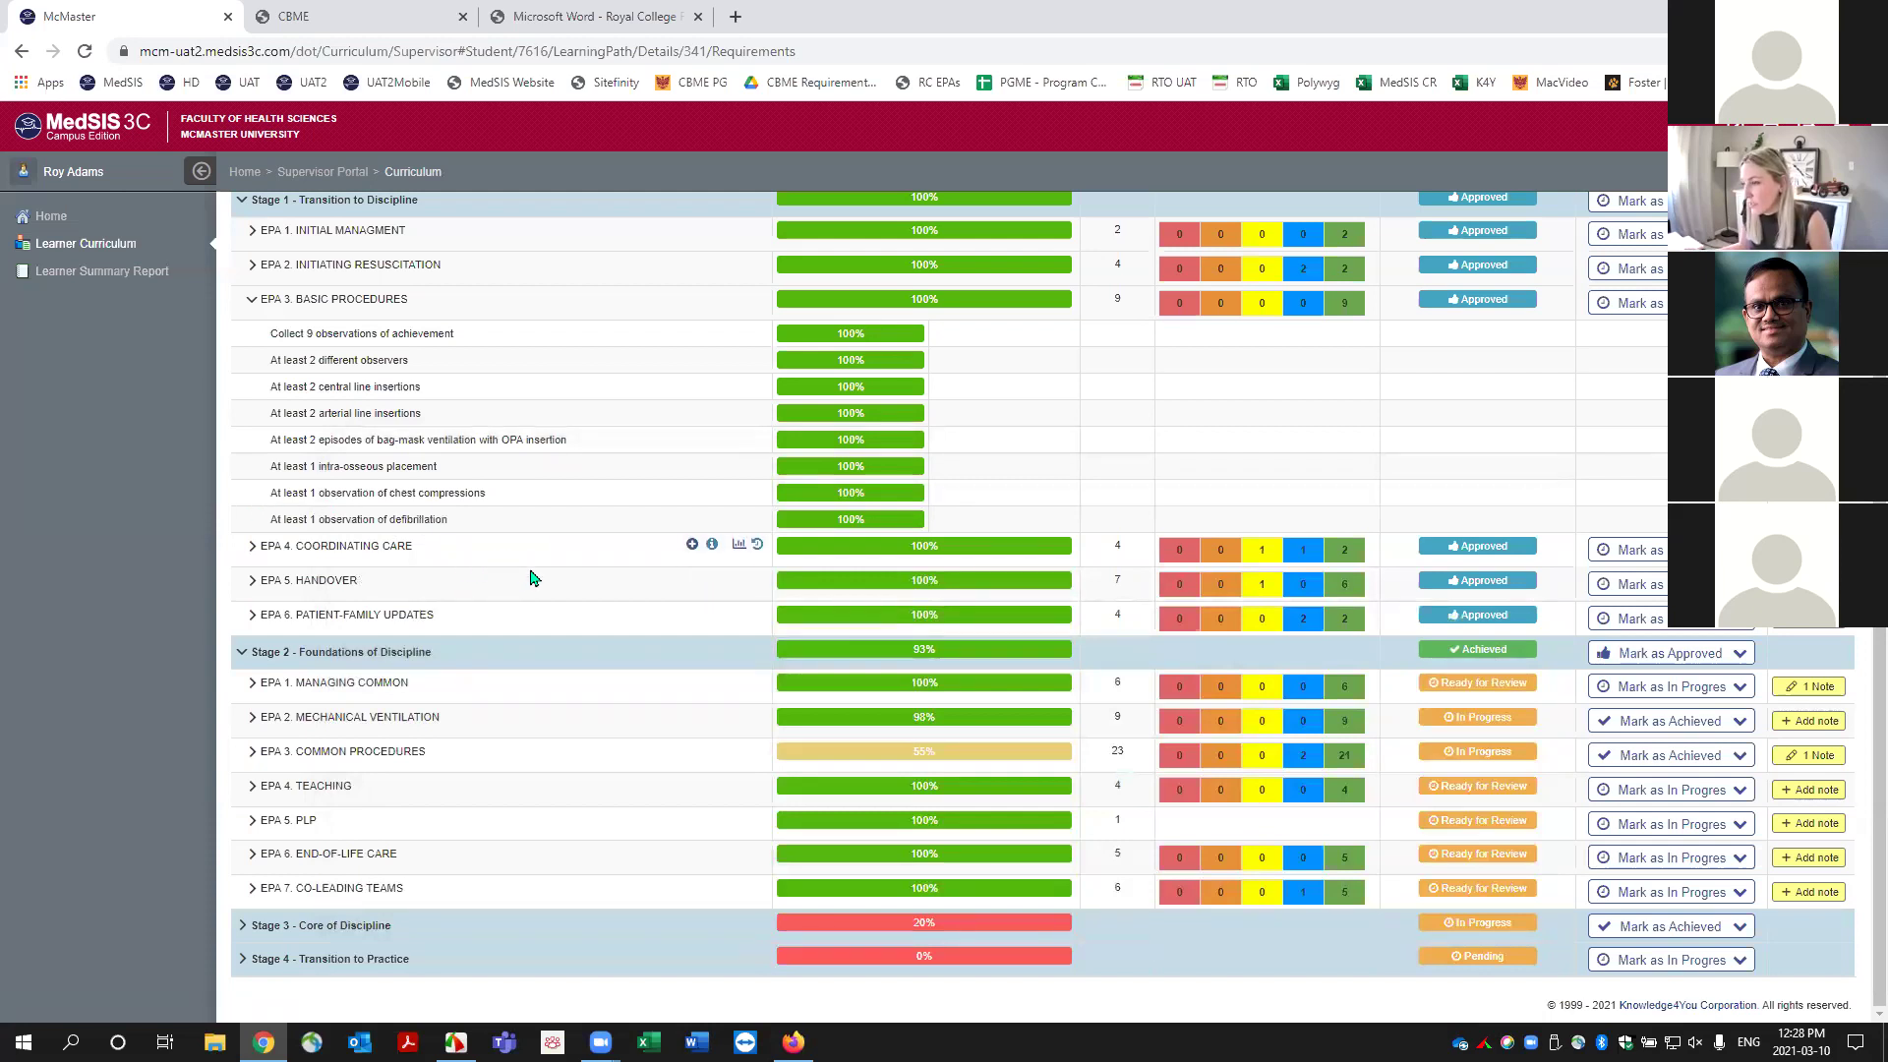
scroll(575, 587, up, 2)
scroll(583, 587, up, 1)
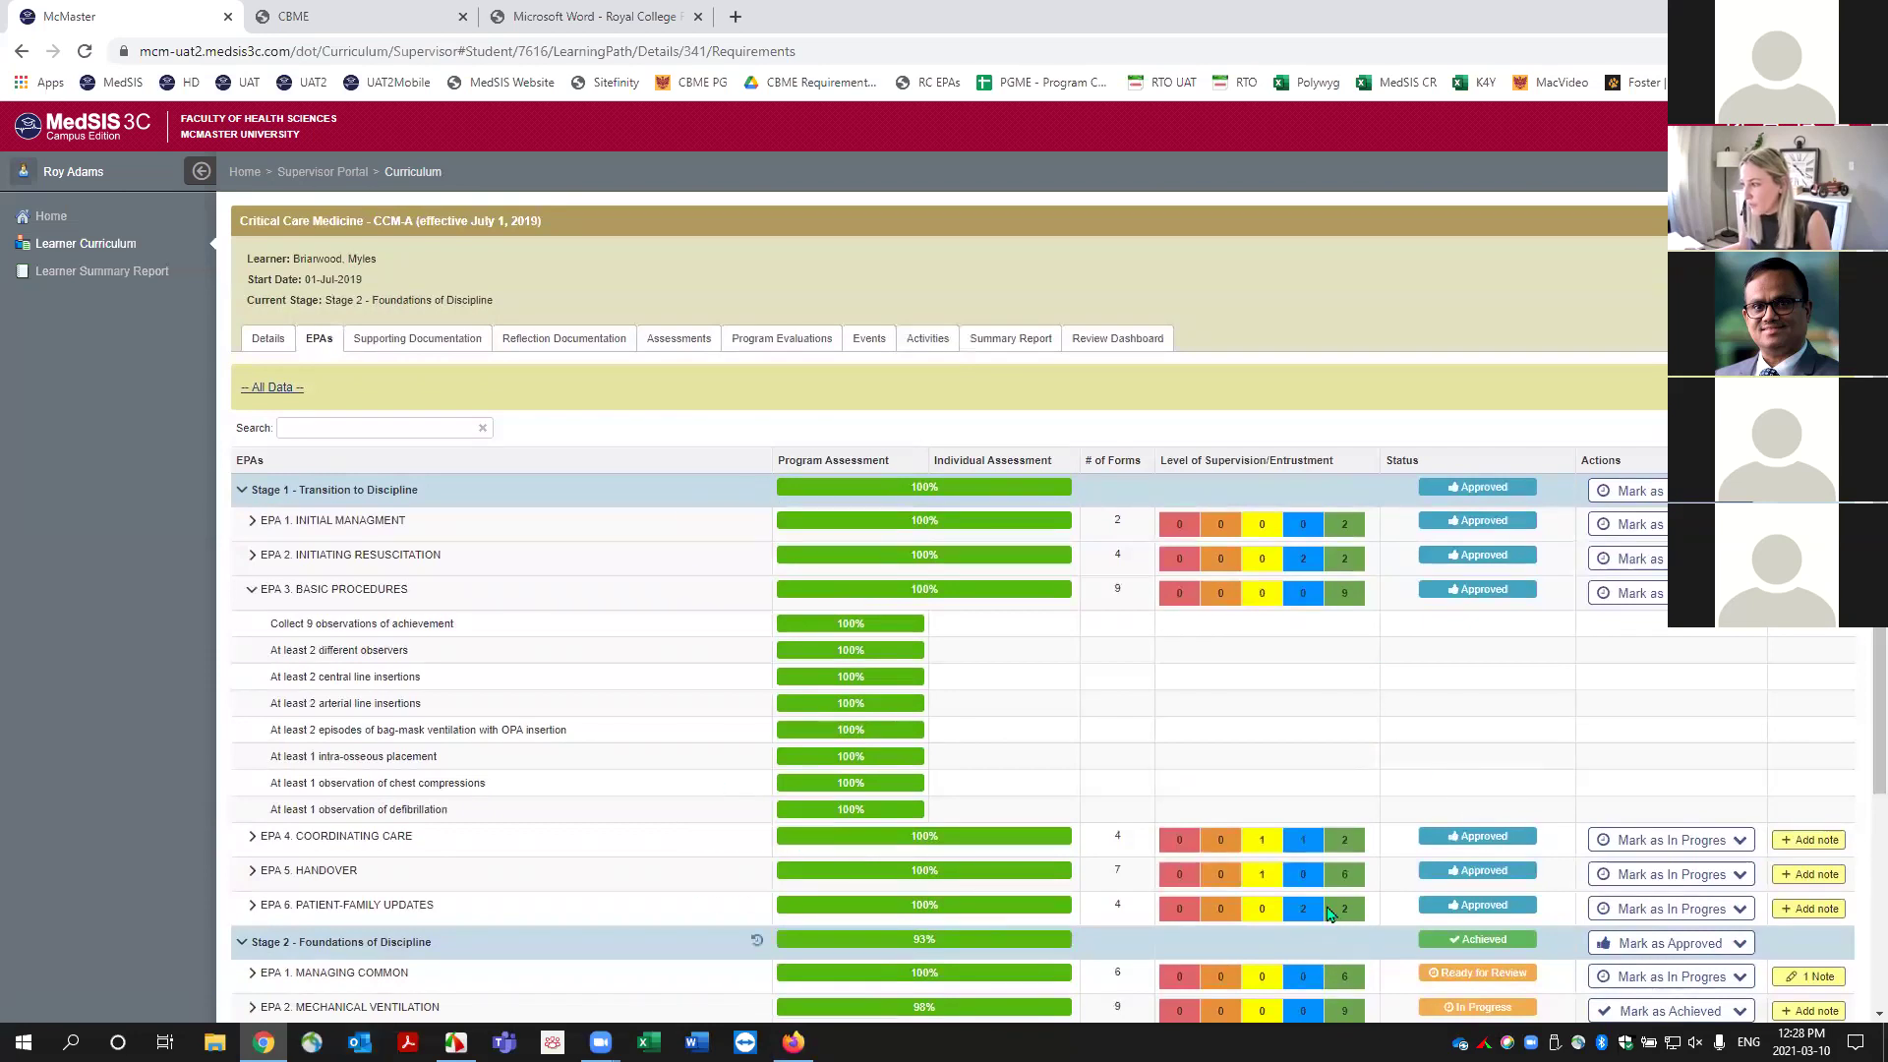
Review the learner's EPA list and supporting documentation records, finishing on the supporting documentation.
scroll(1229, 853, down, 1)
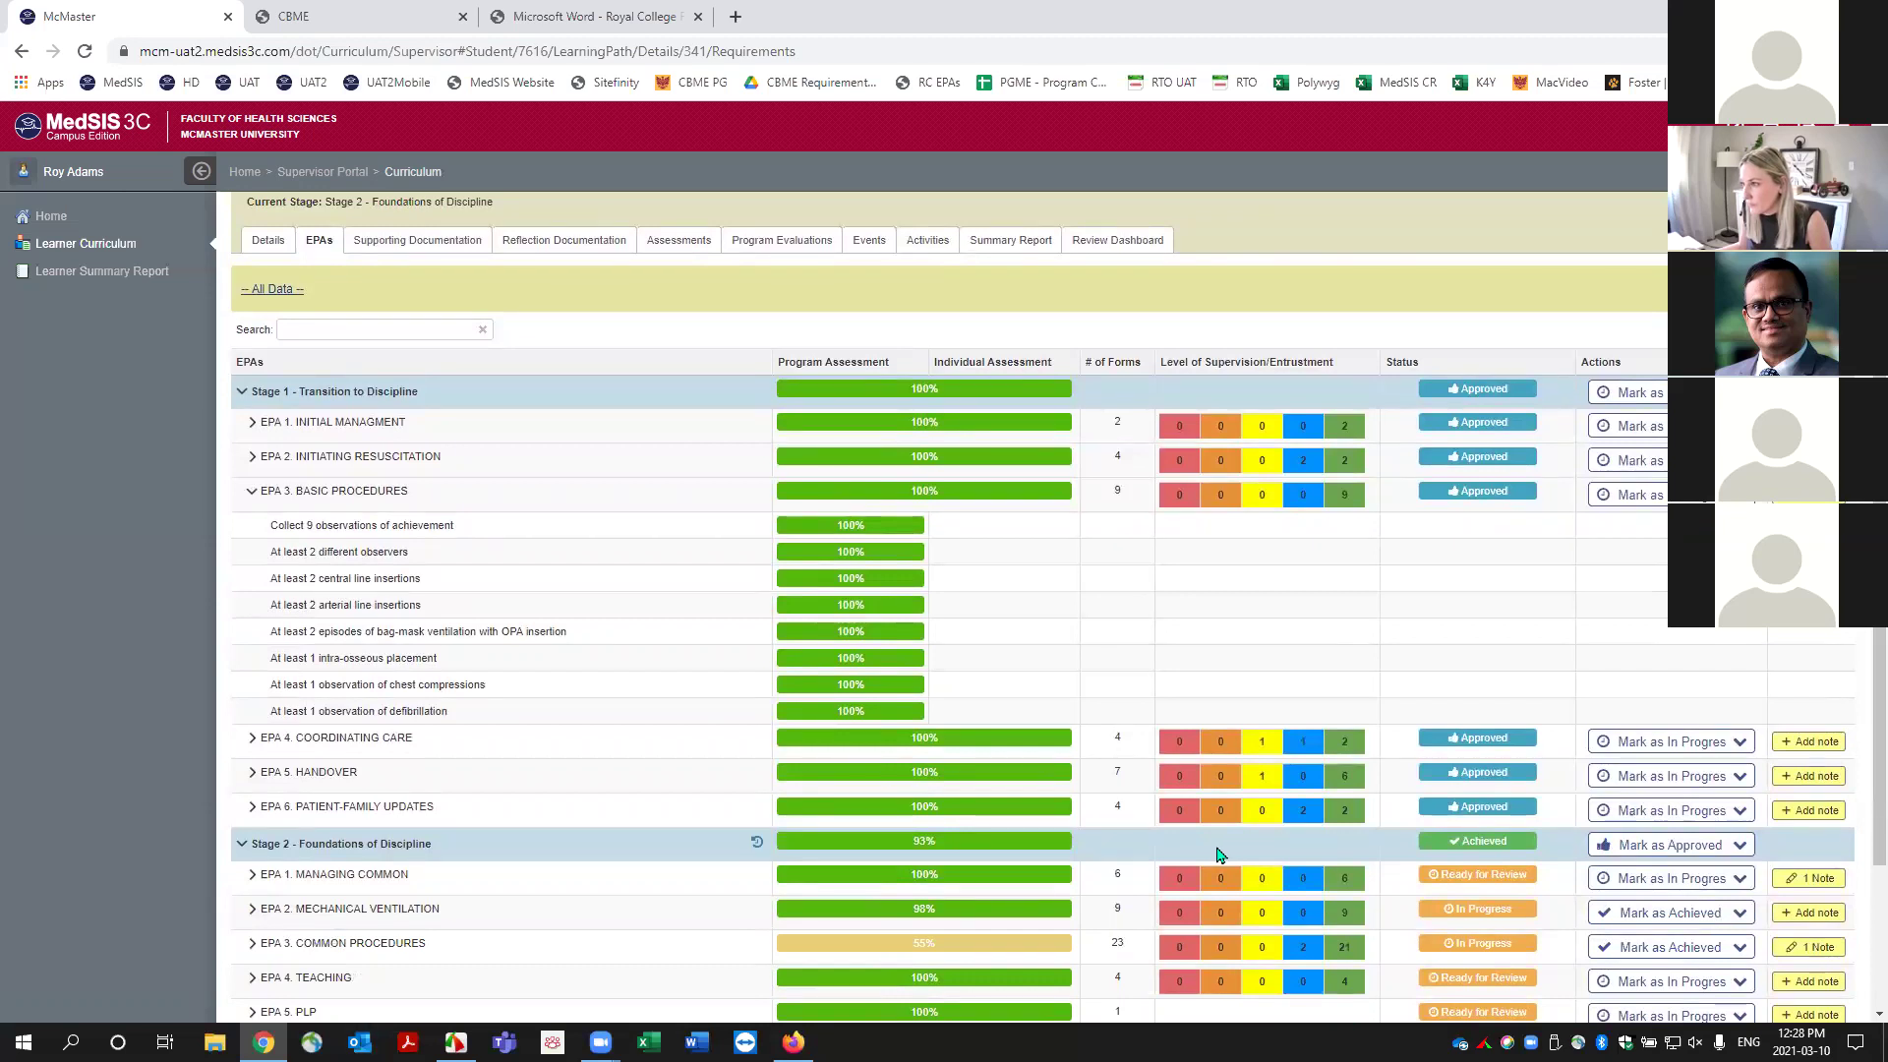
scroll(1217, 854, up, 1)
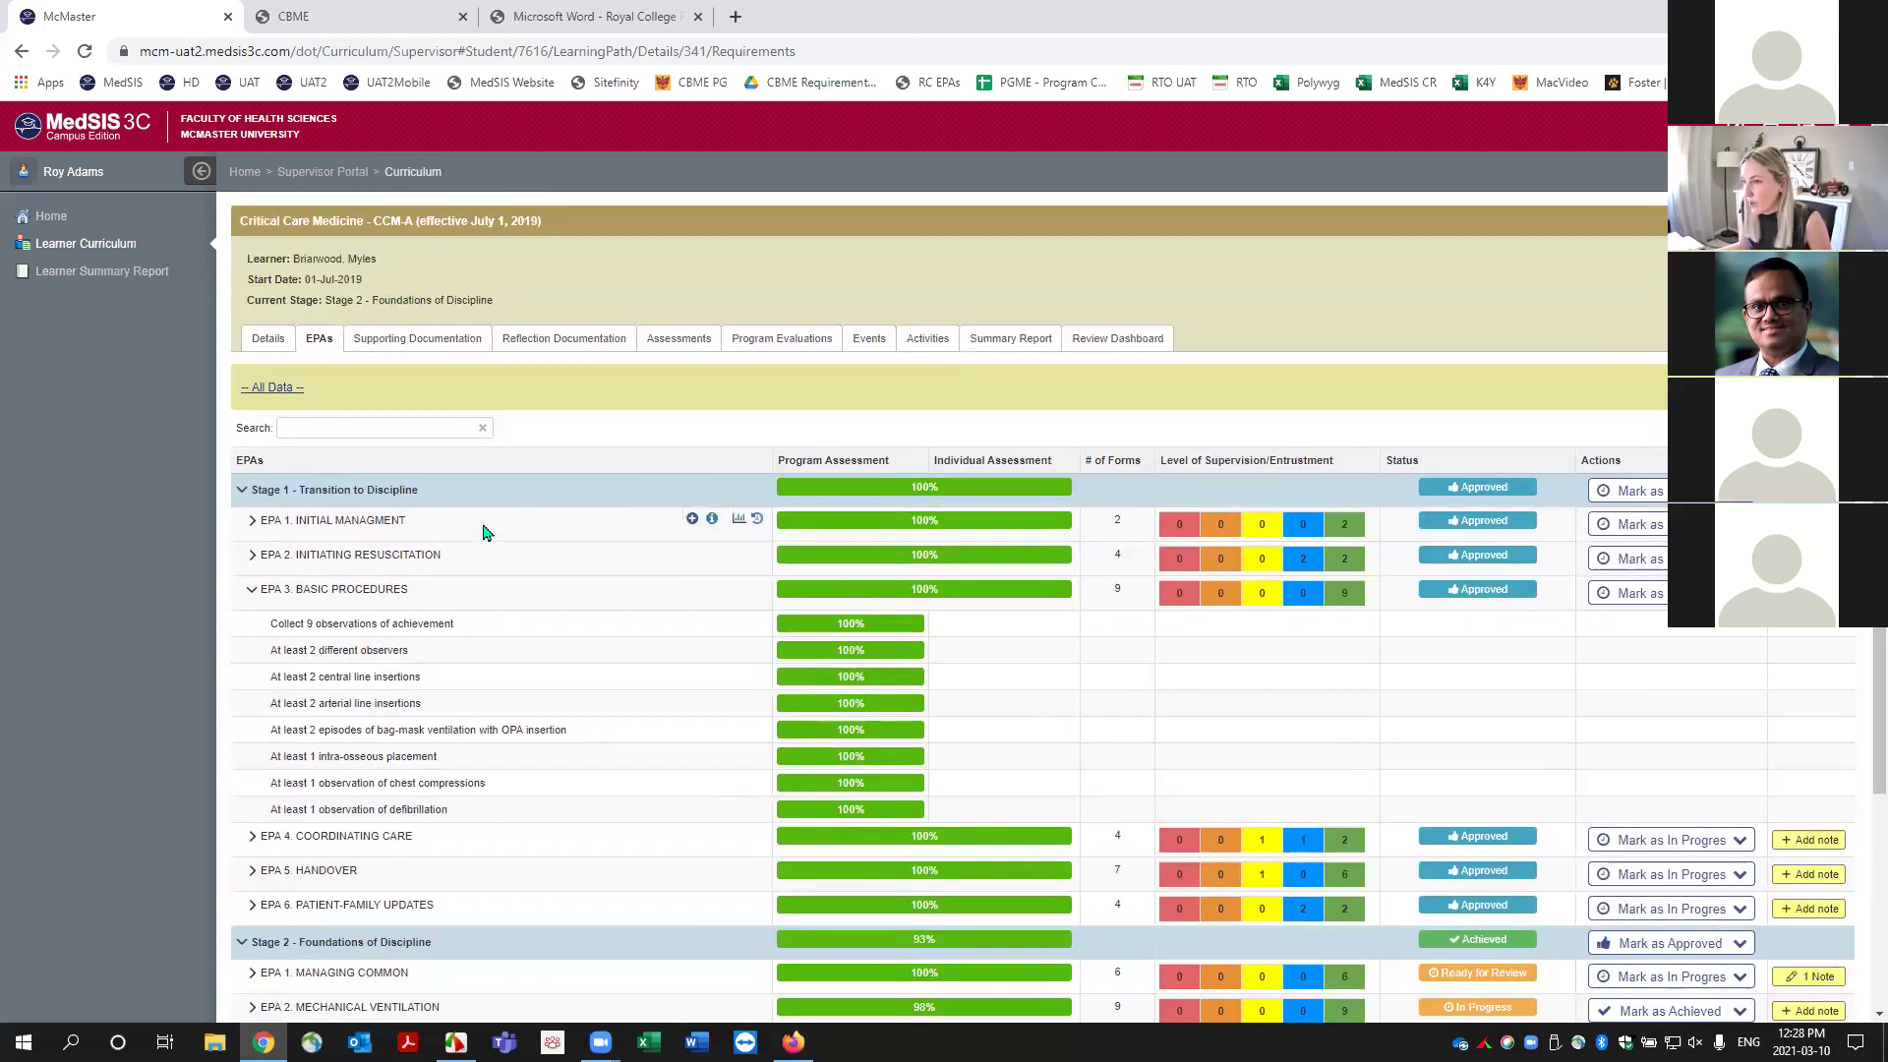
click(404, 335)
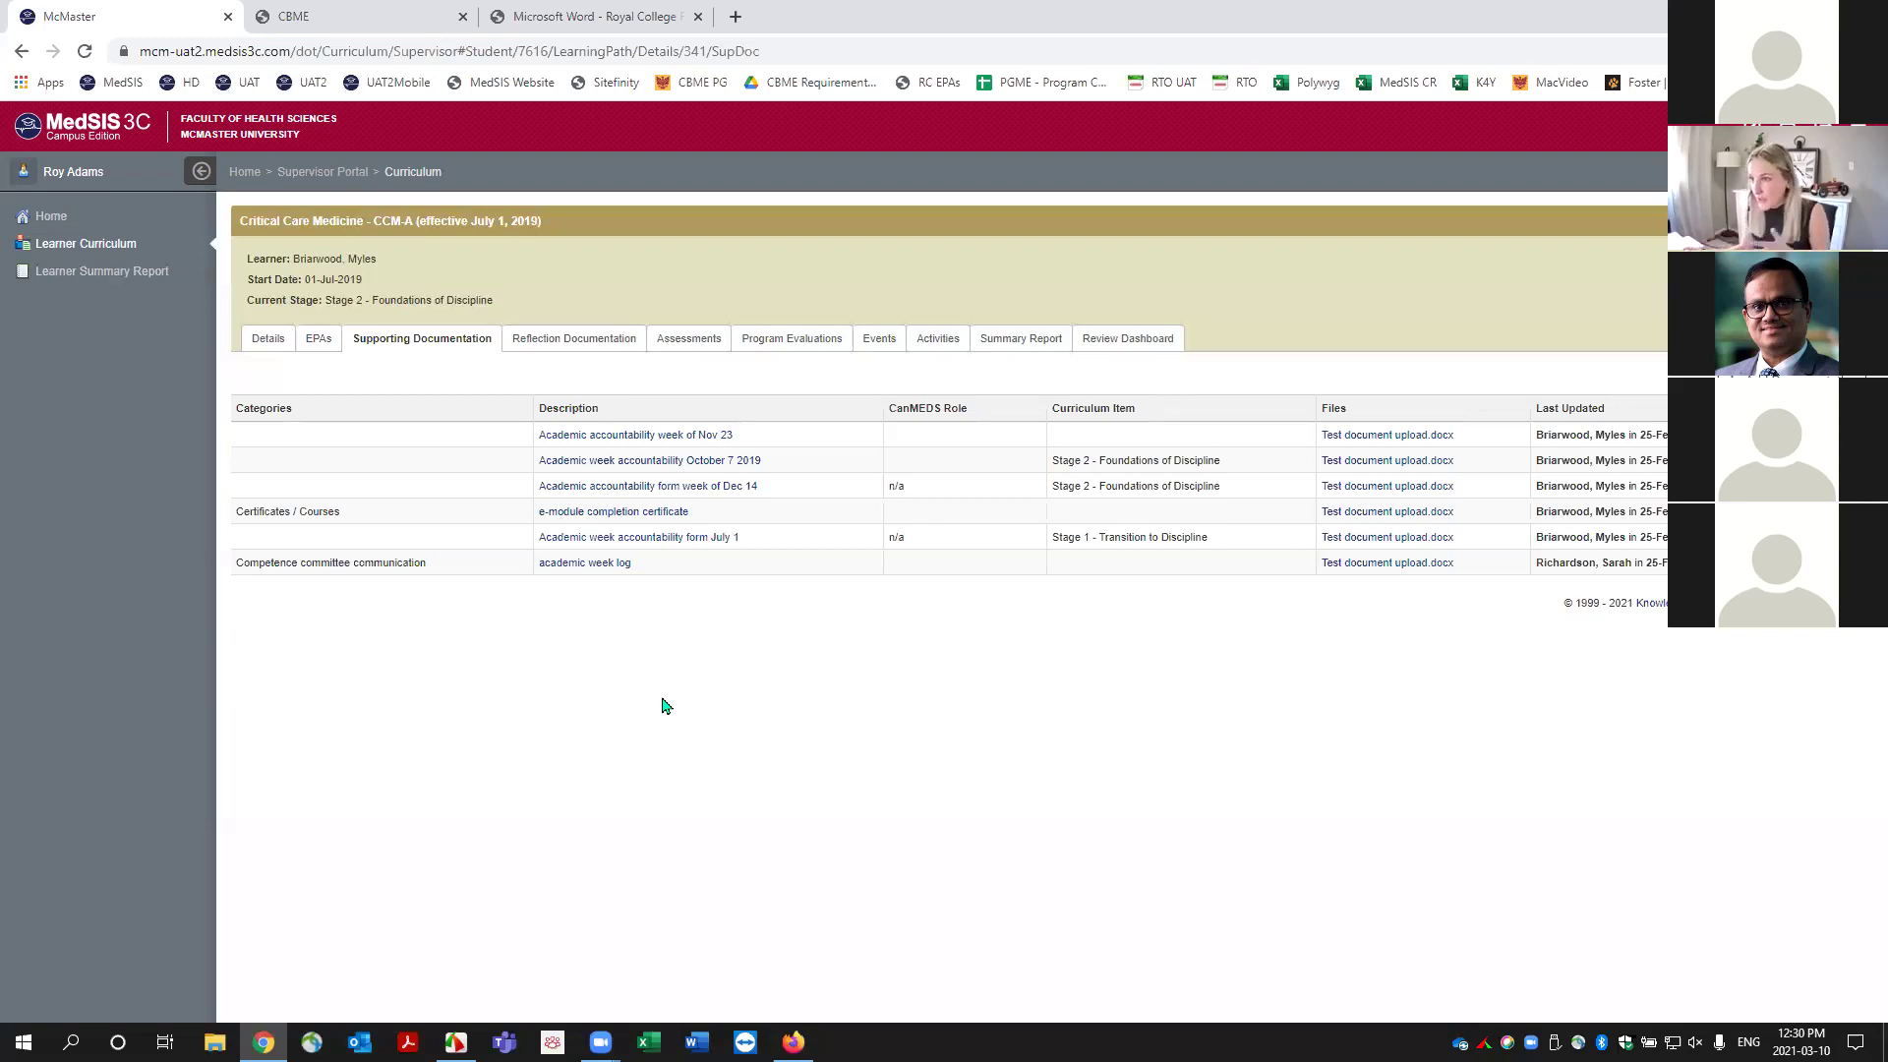
click(318, 338)
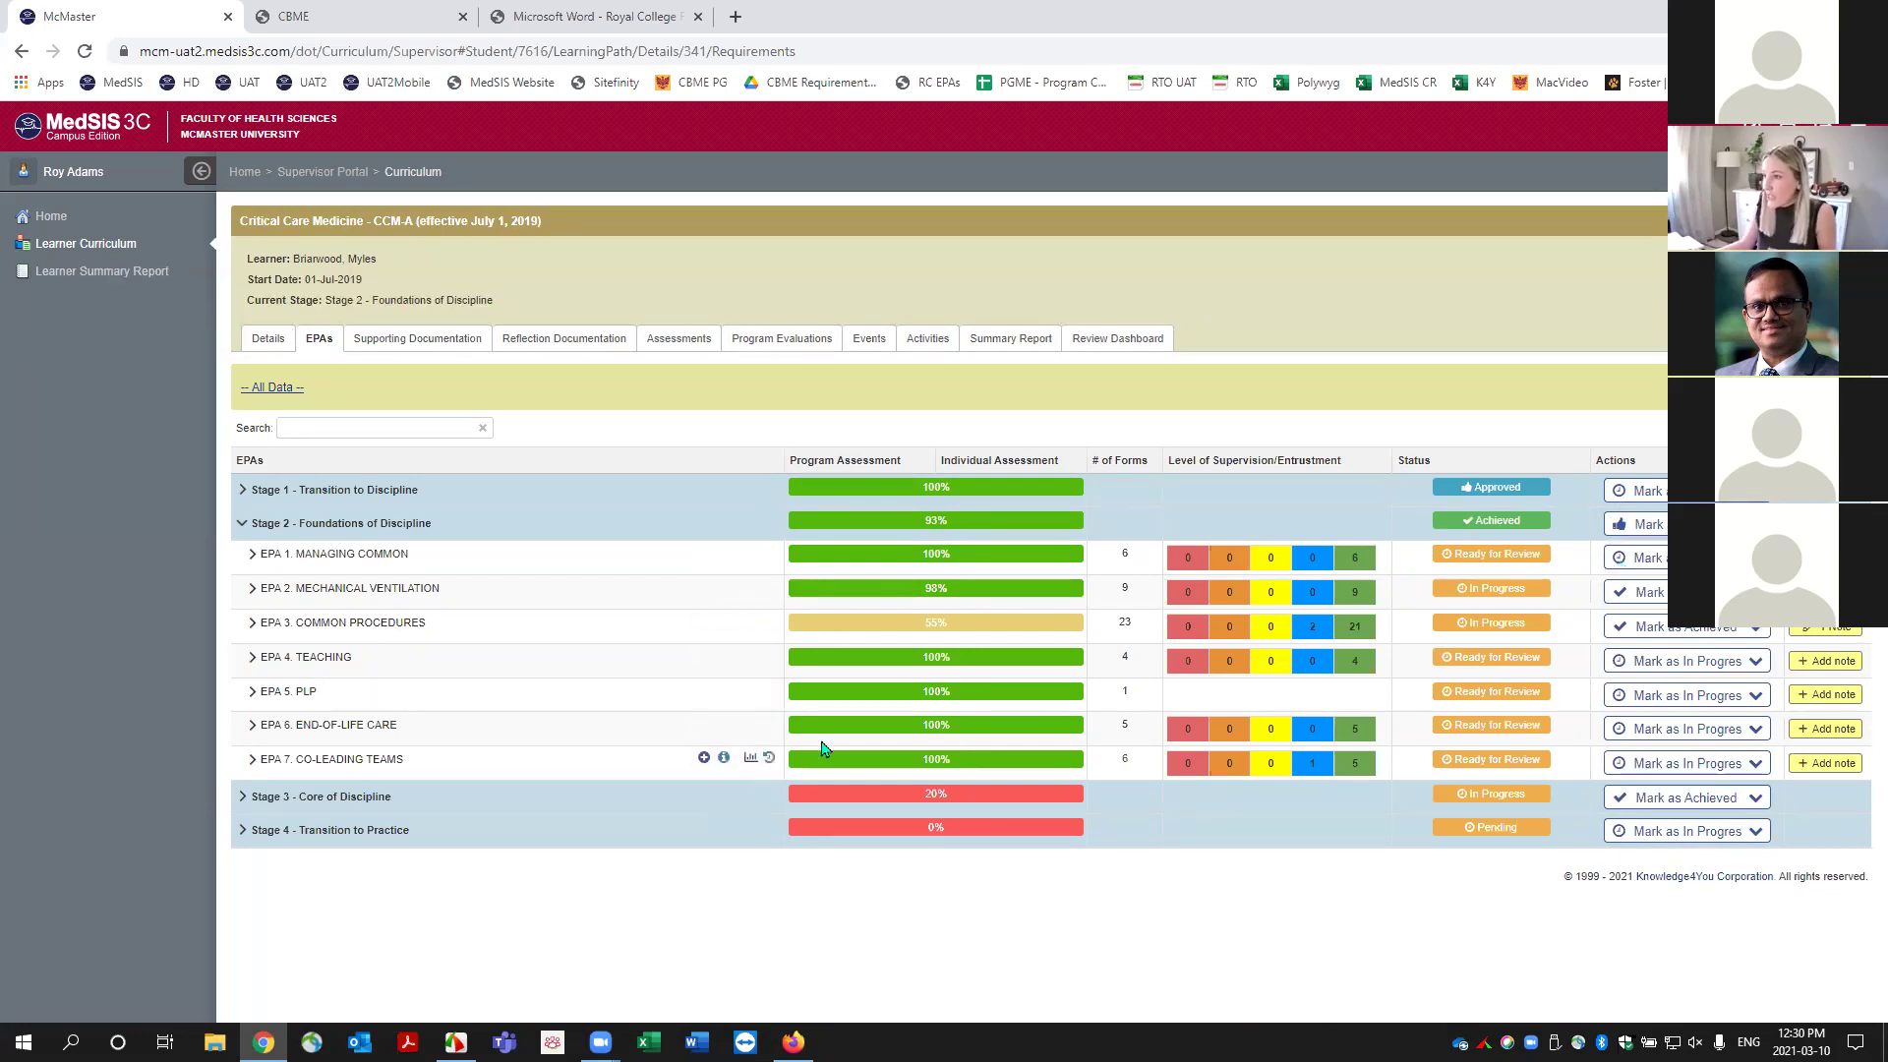
click(414, 338)
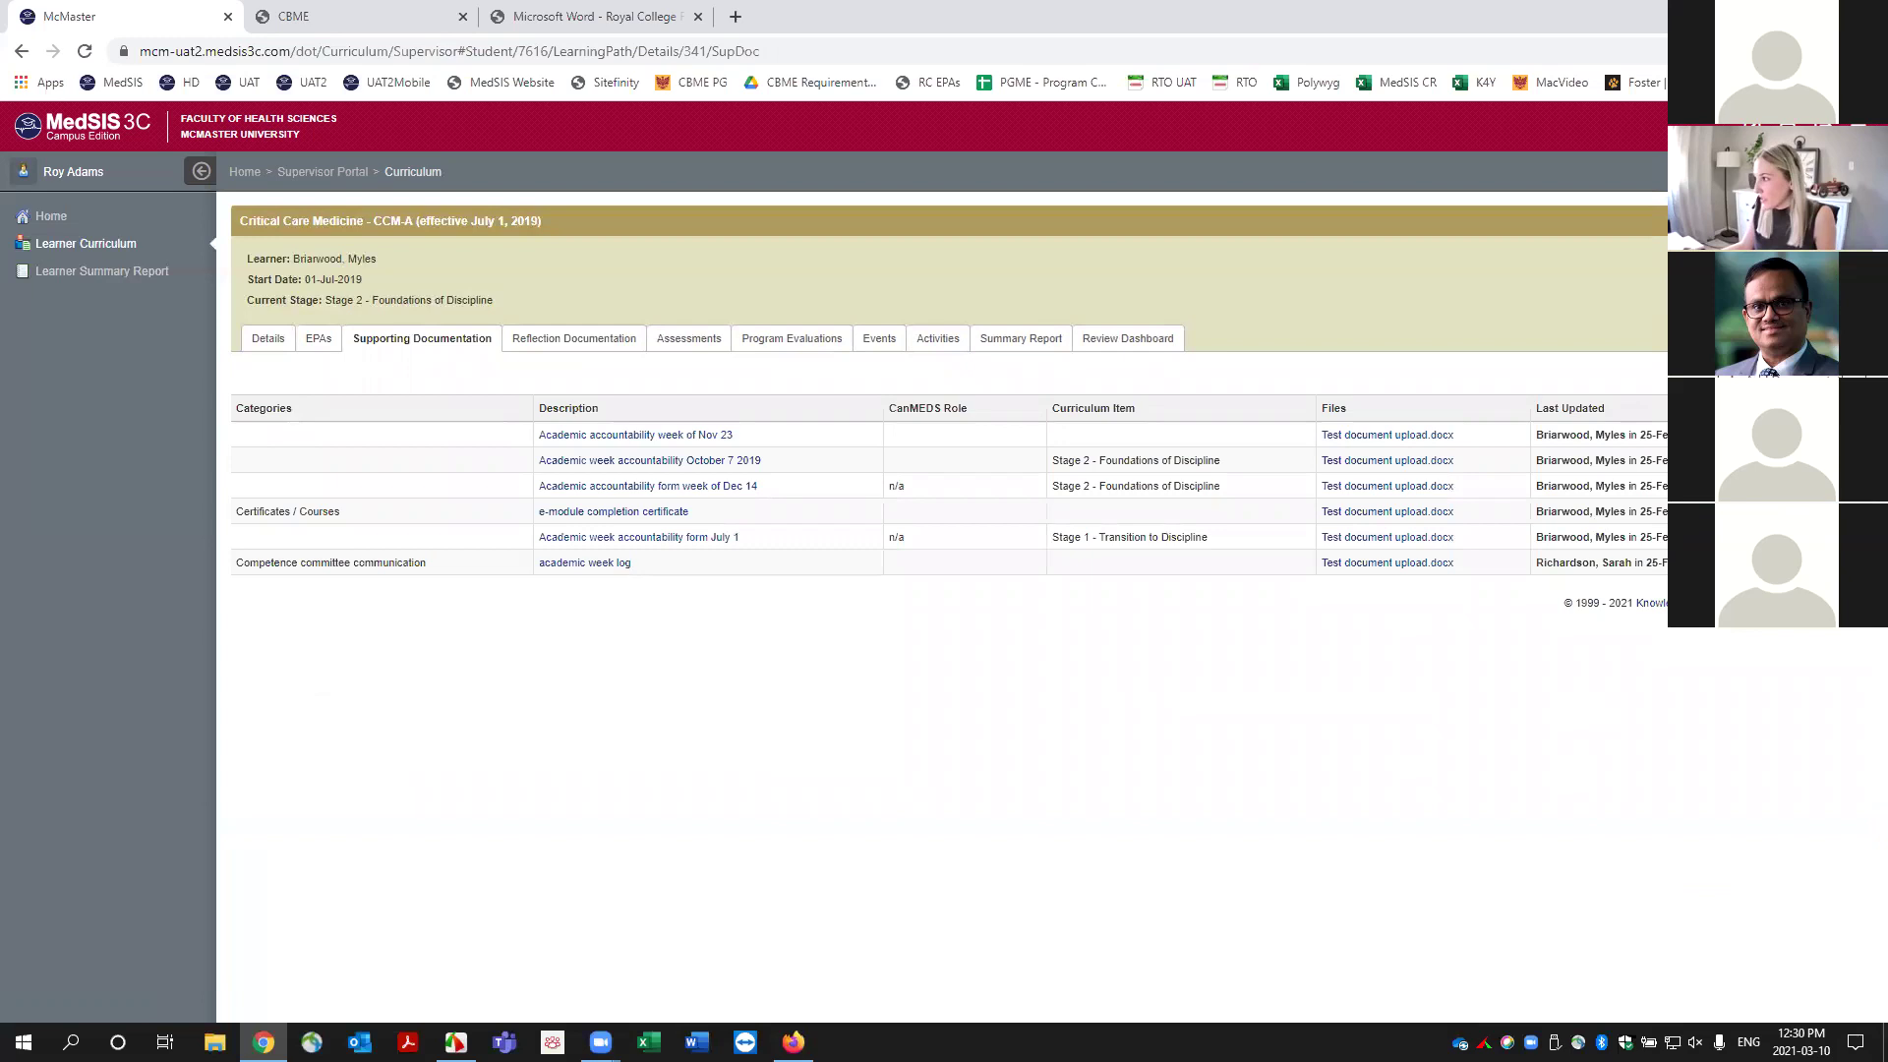
Start a new supporting document record with CanMEDS role Leader and category Research.
click(1809, 374)
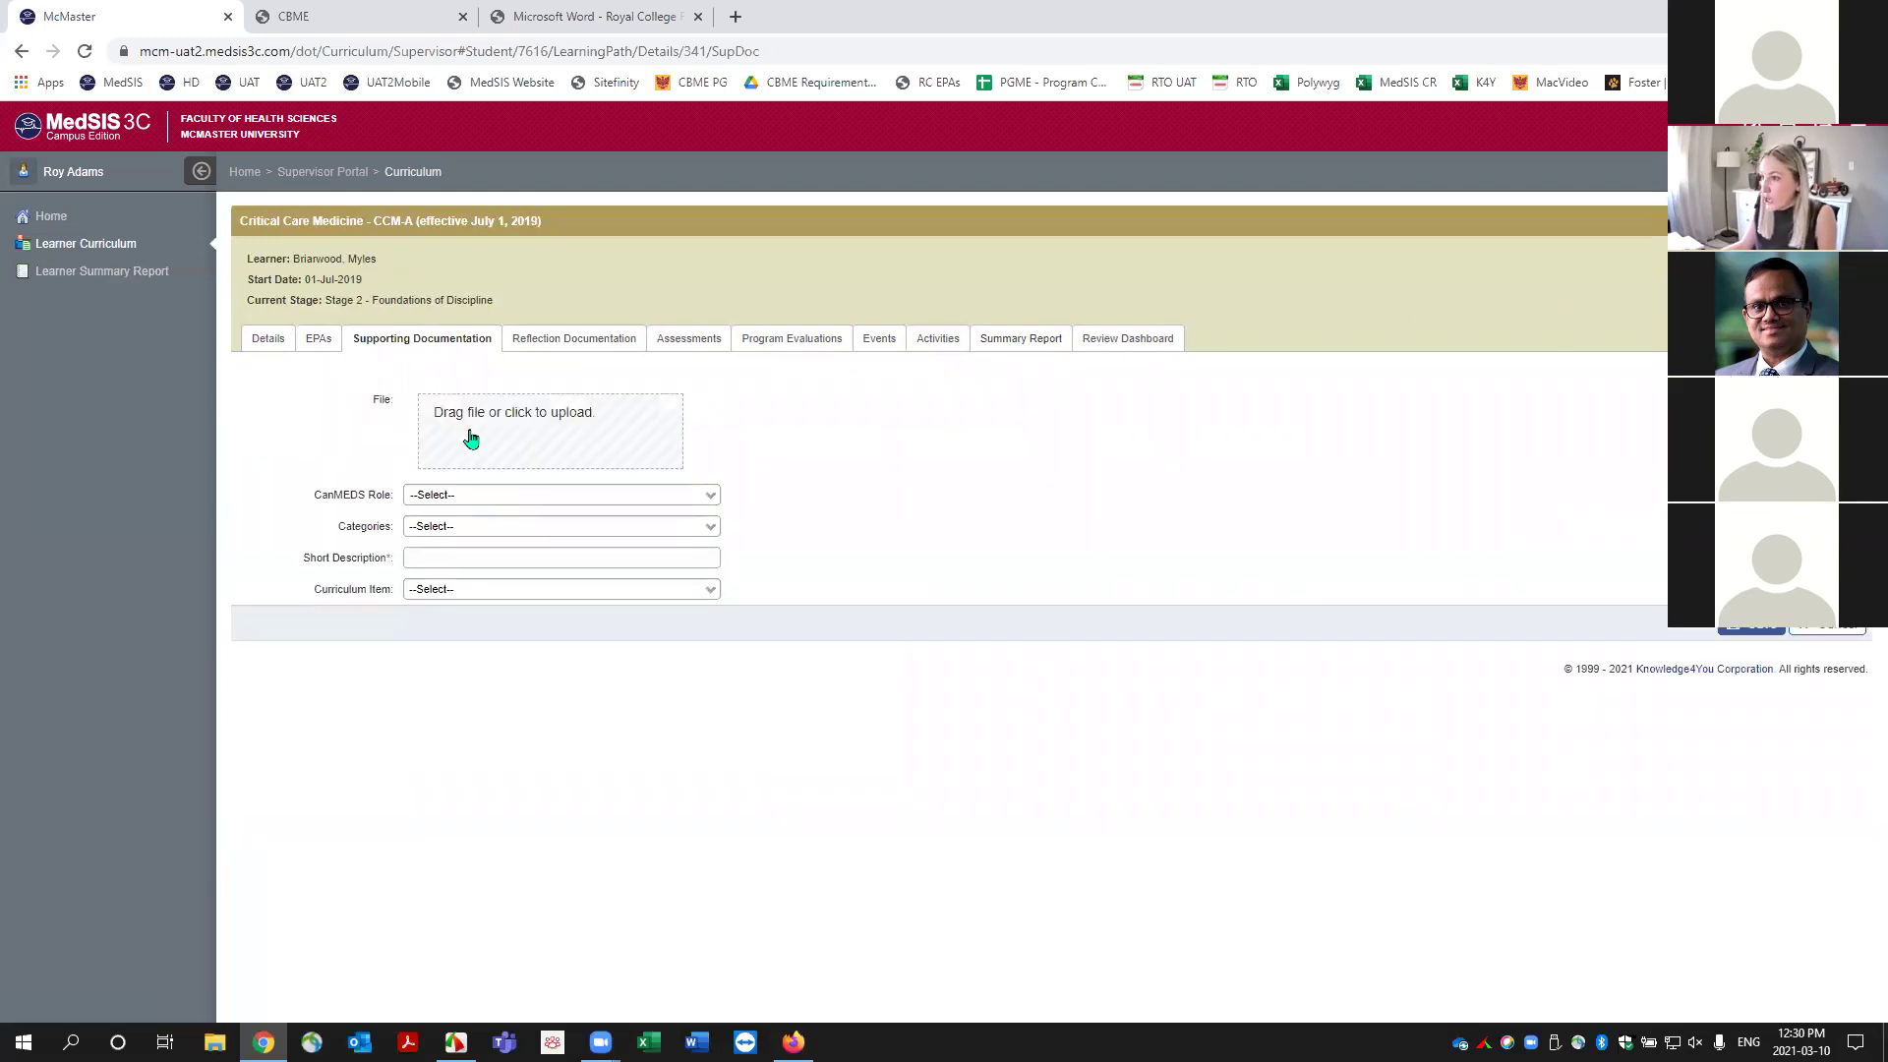
click(554, 419)
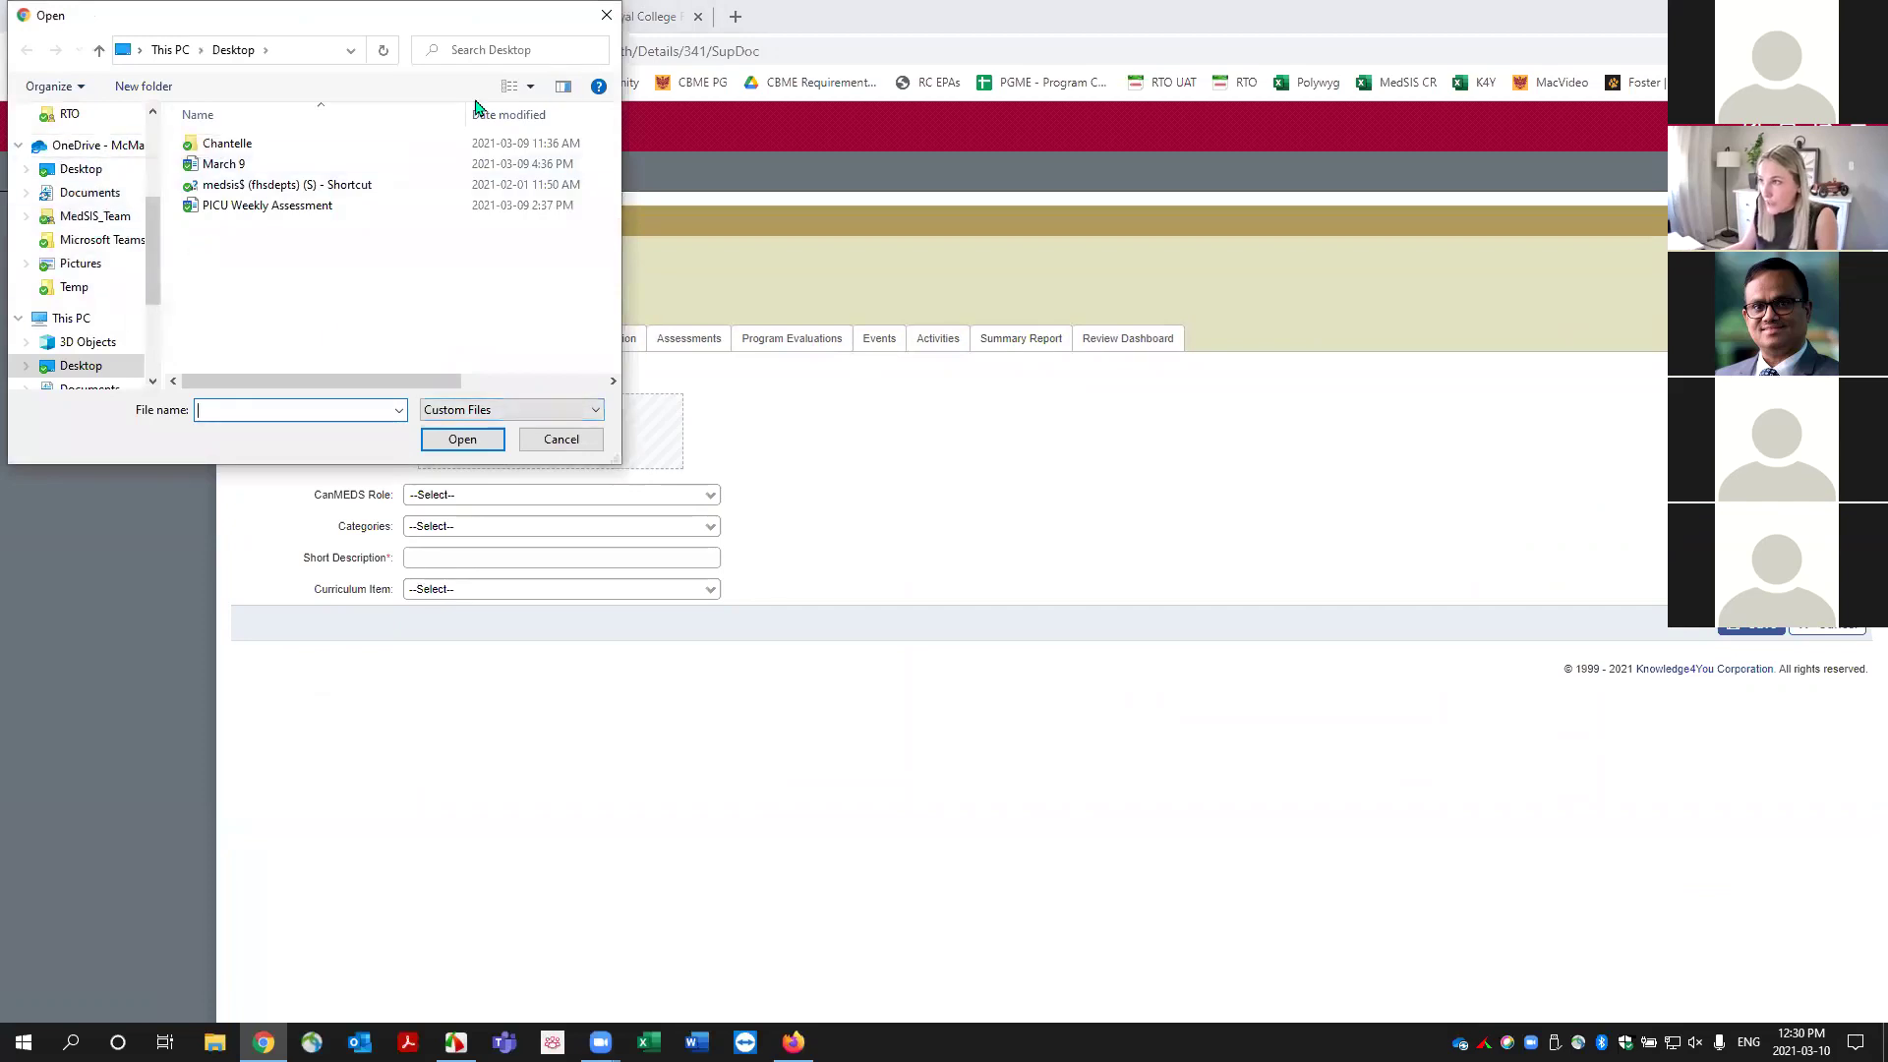
key(Escape)
click(421, 495)
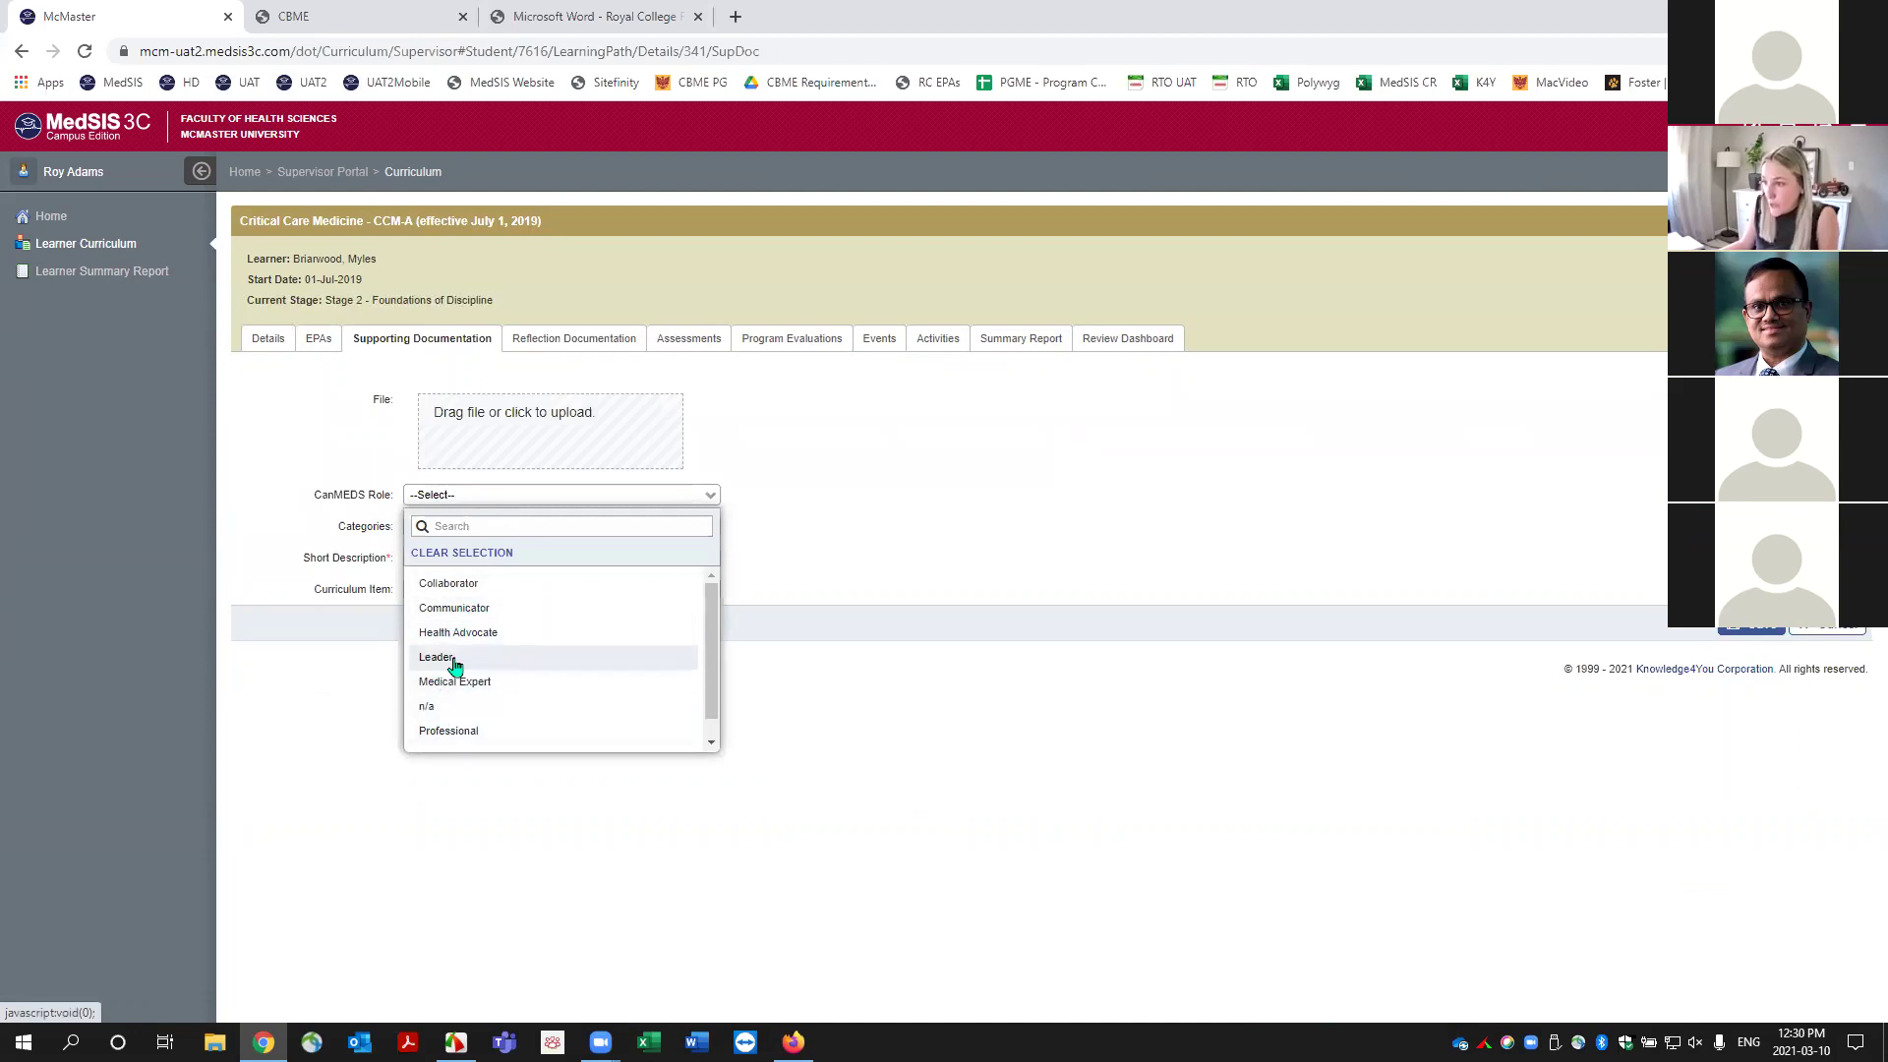
click(439, 659)
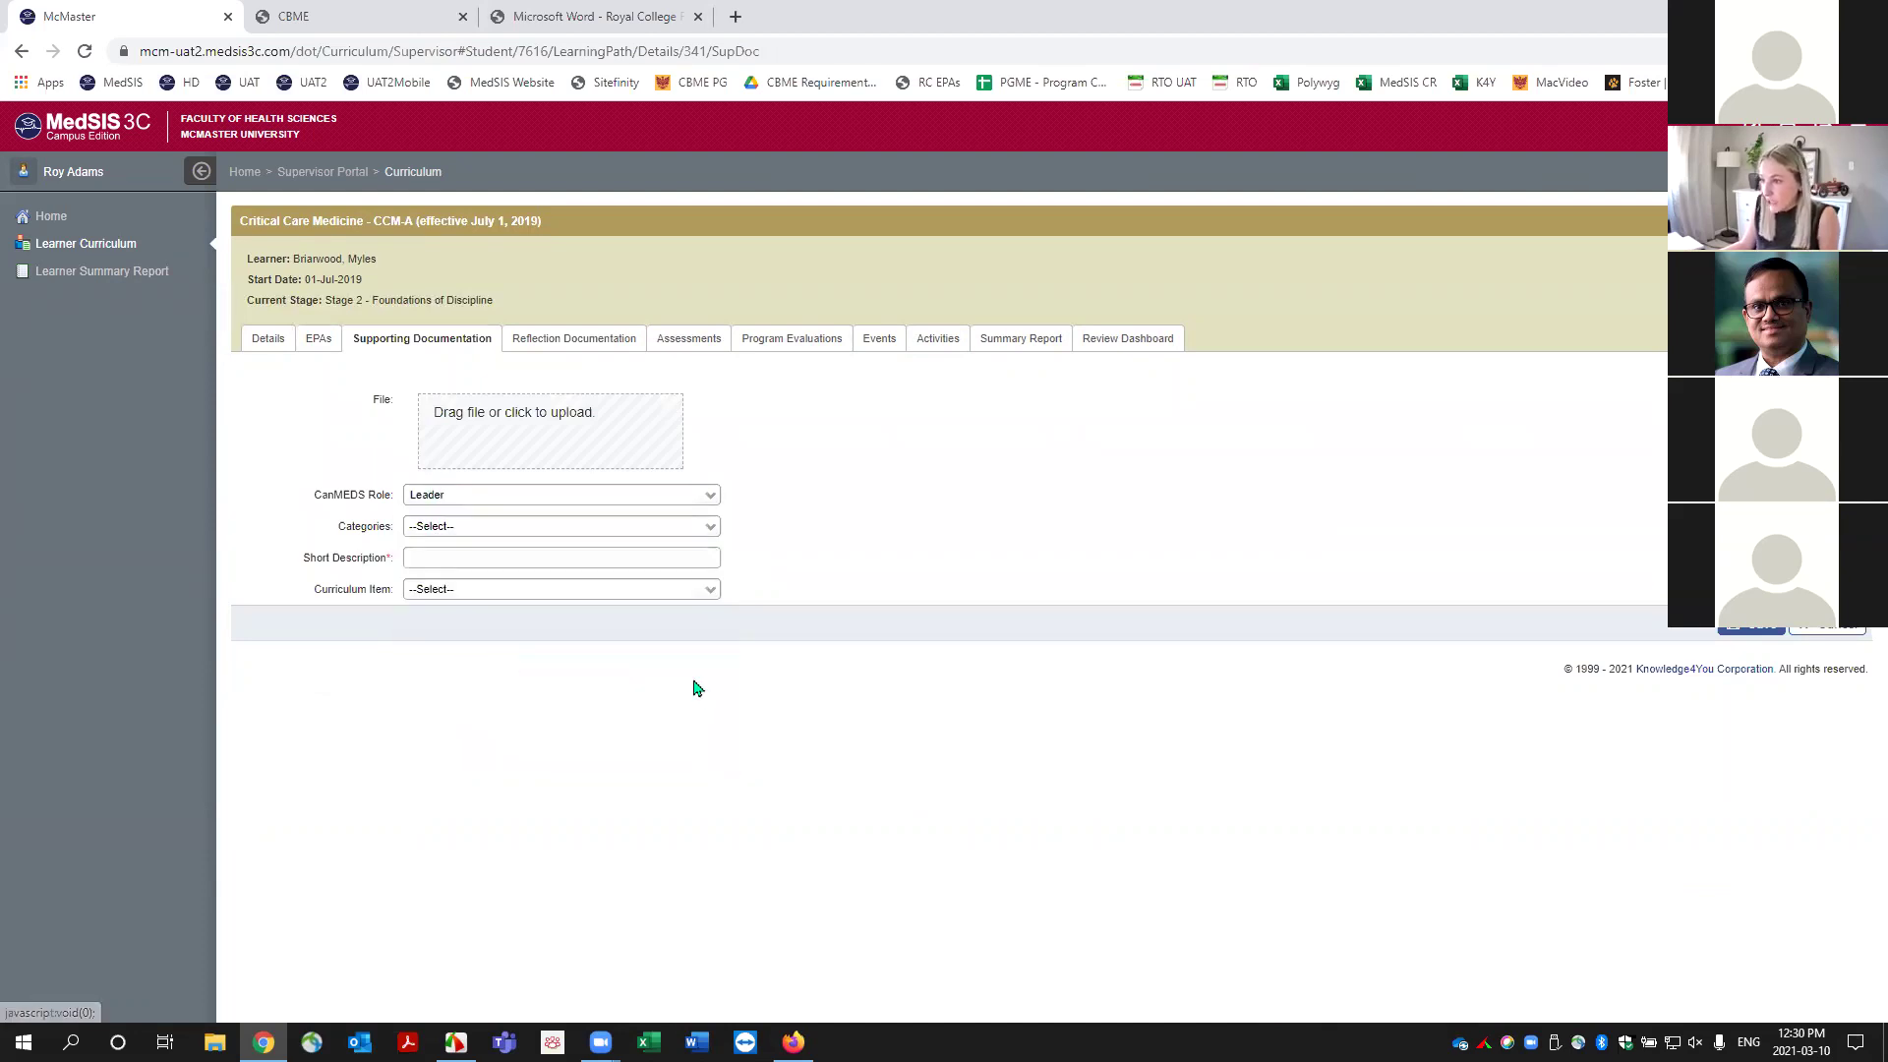
click(472, 534)
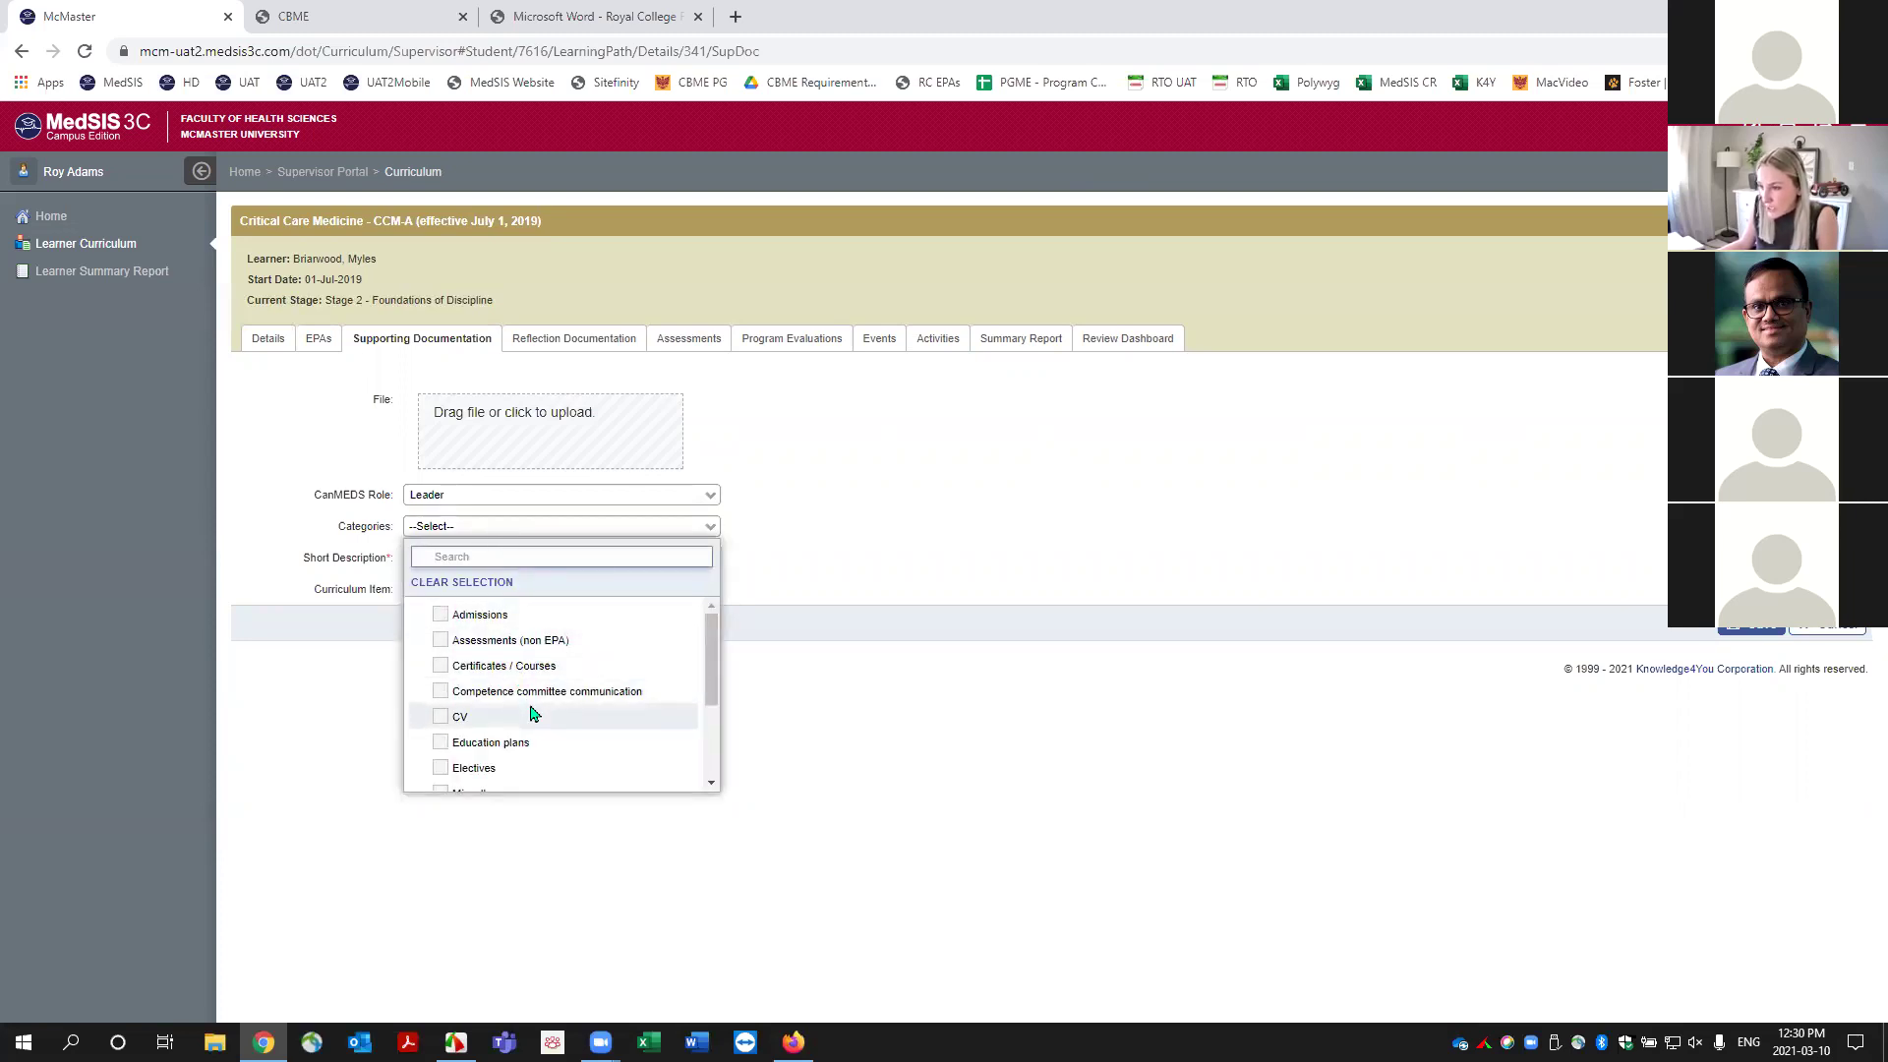
scroll(531, 713, down, 3)
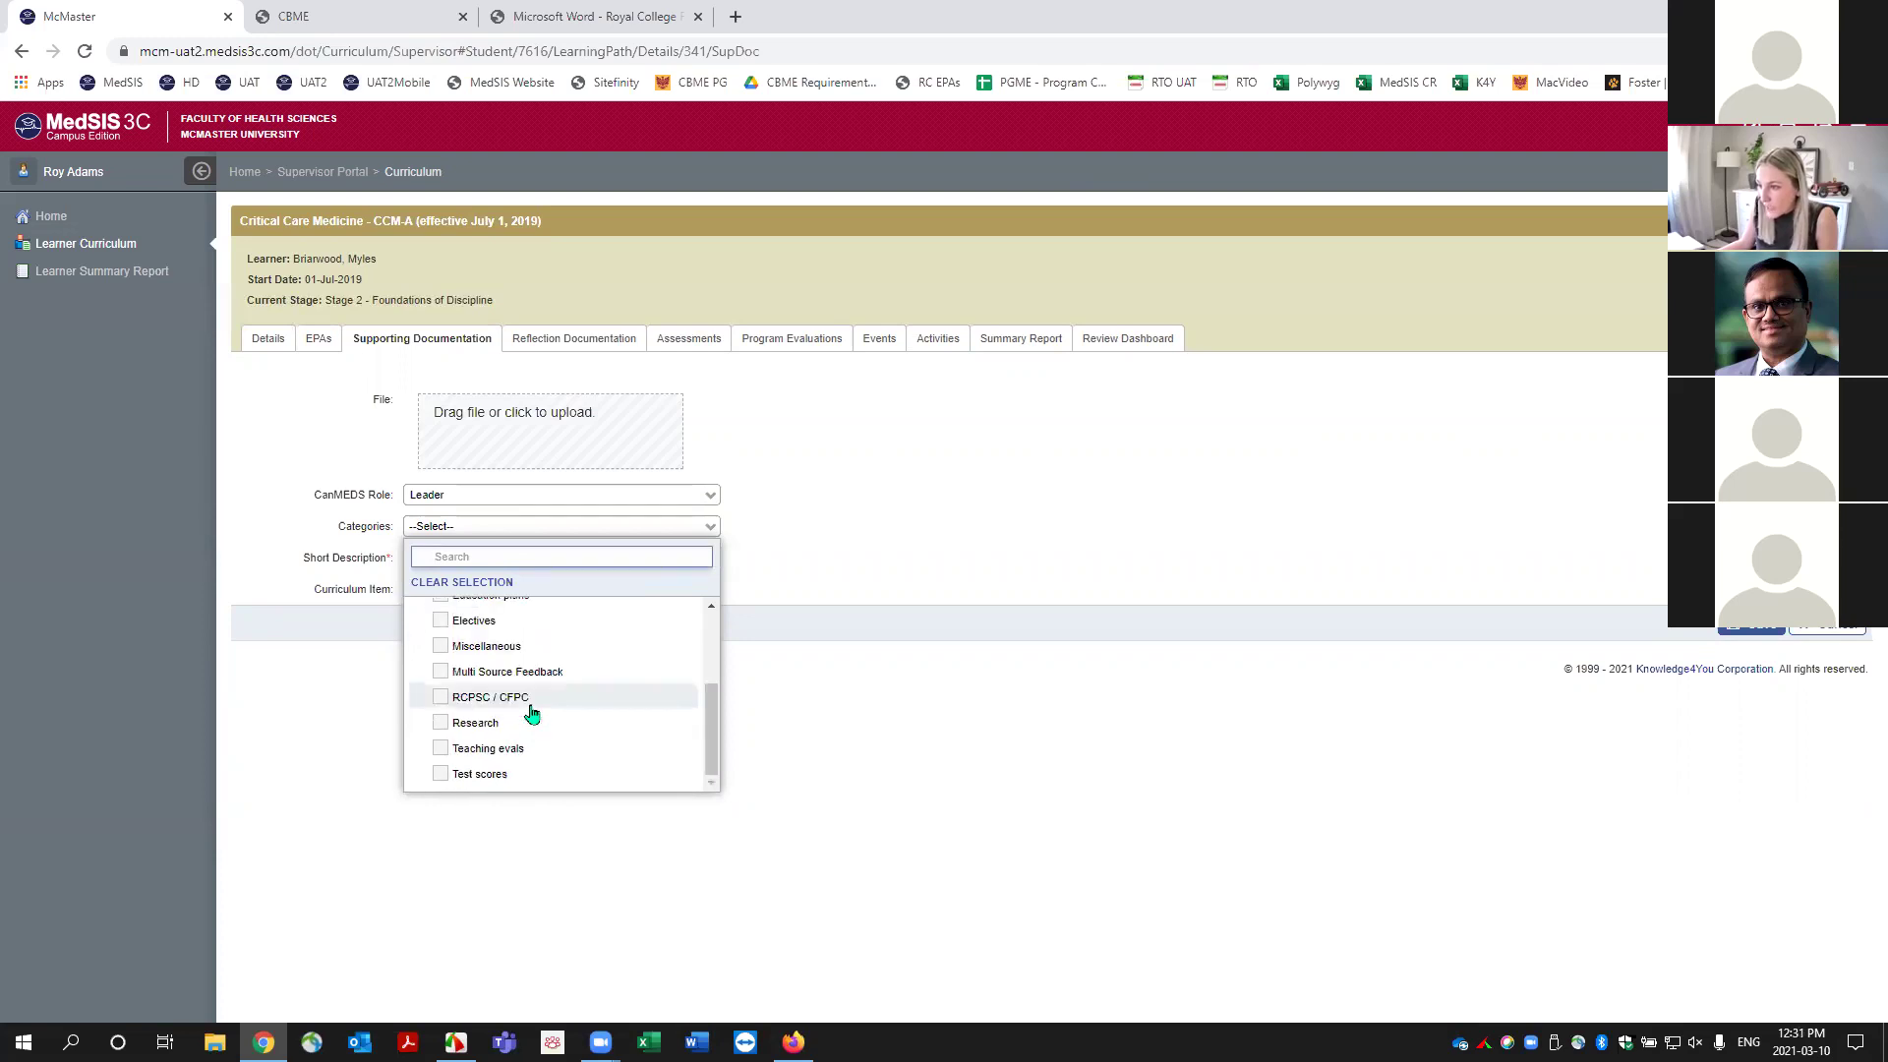
click(441, 725)
click(909, 776)
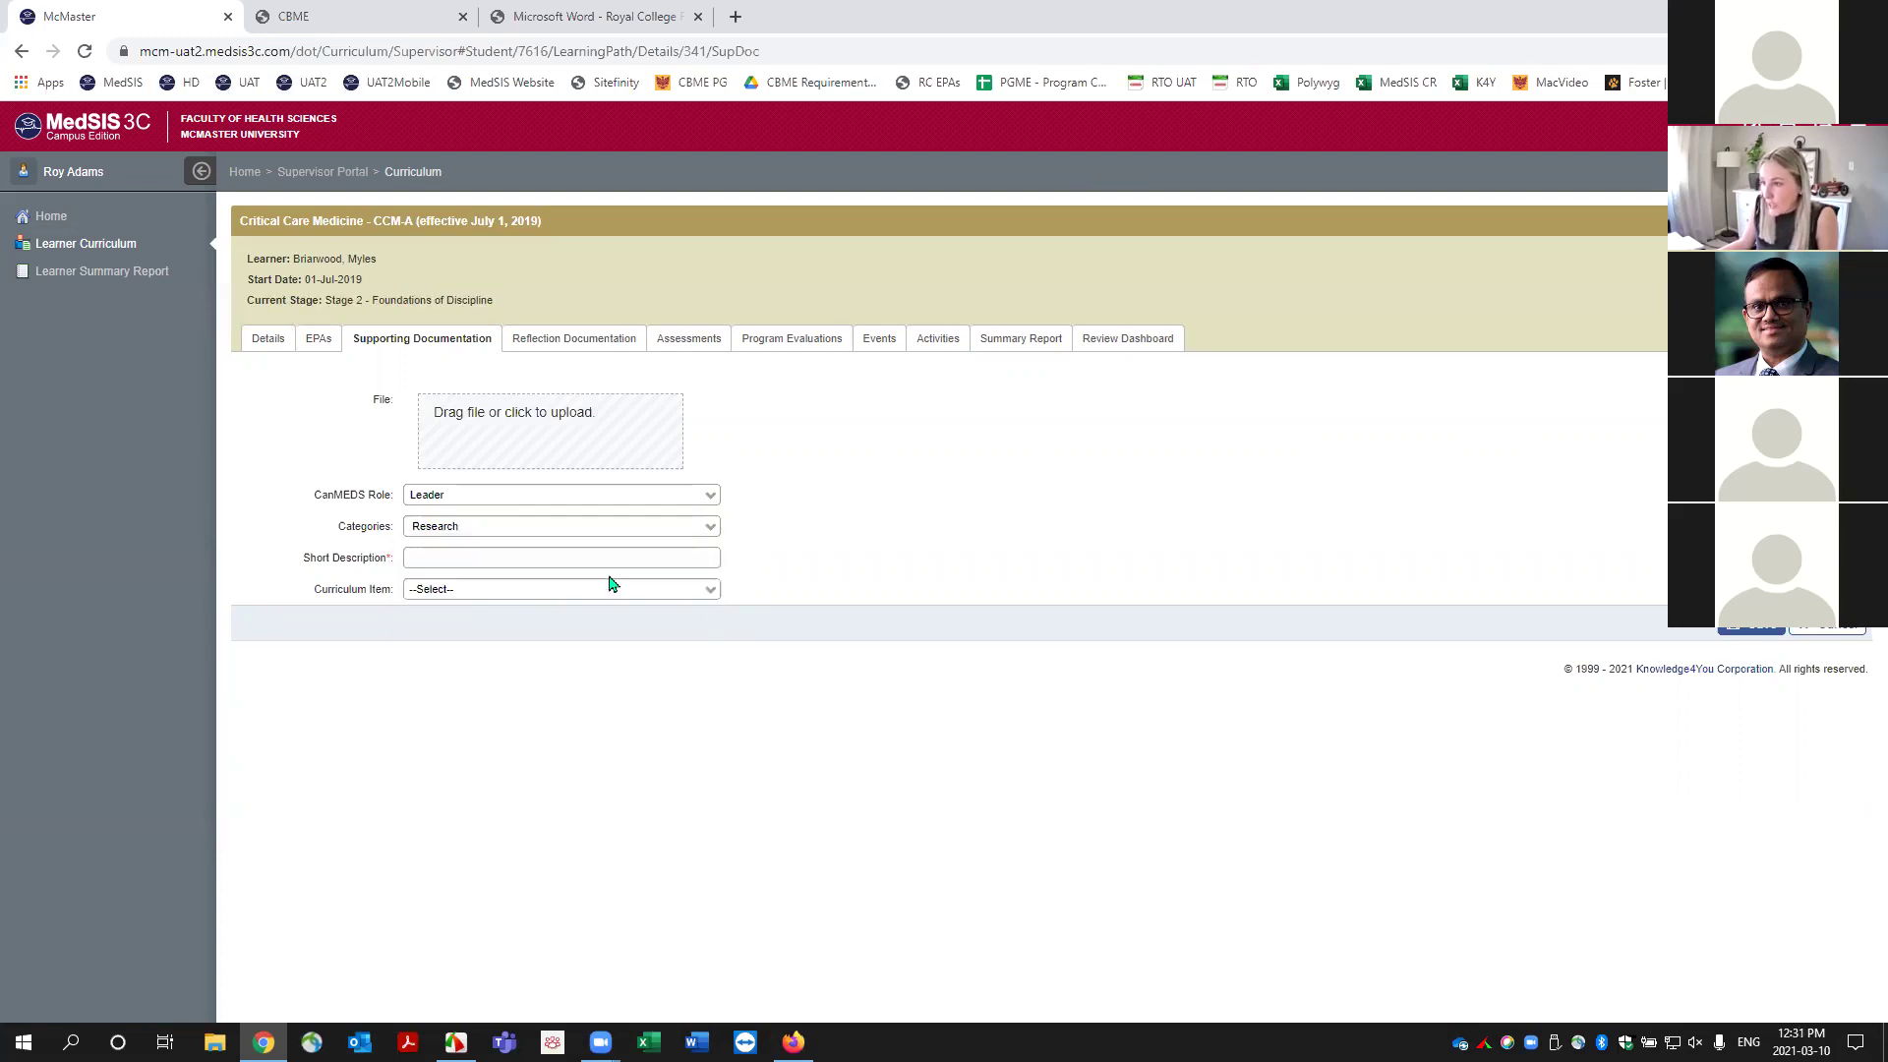
Enter "abstract" as the short description and choose TEACHING under Stage 2 - Foundations of Discipline as the curriculum item.
click(436, 557)
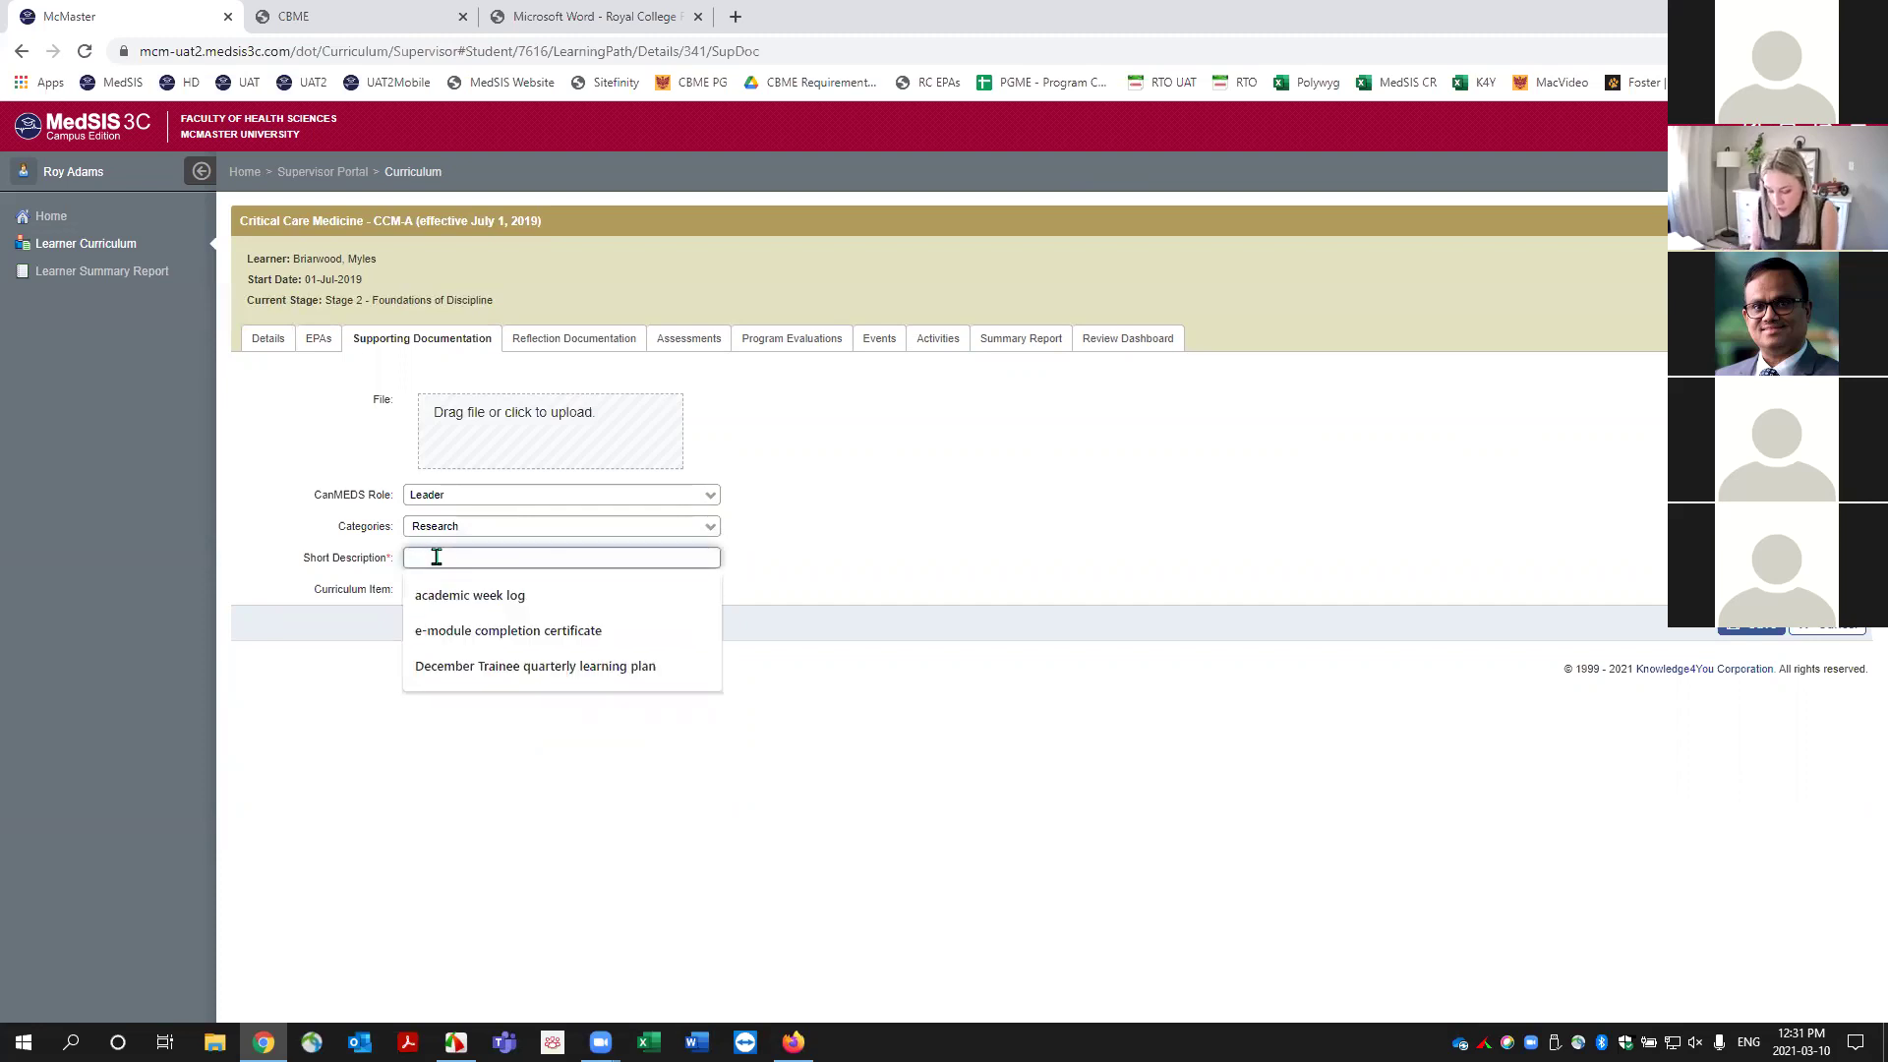
text(abstract)
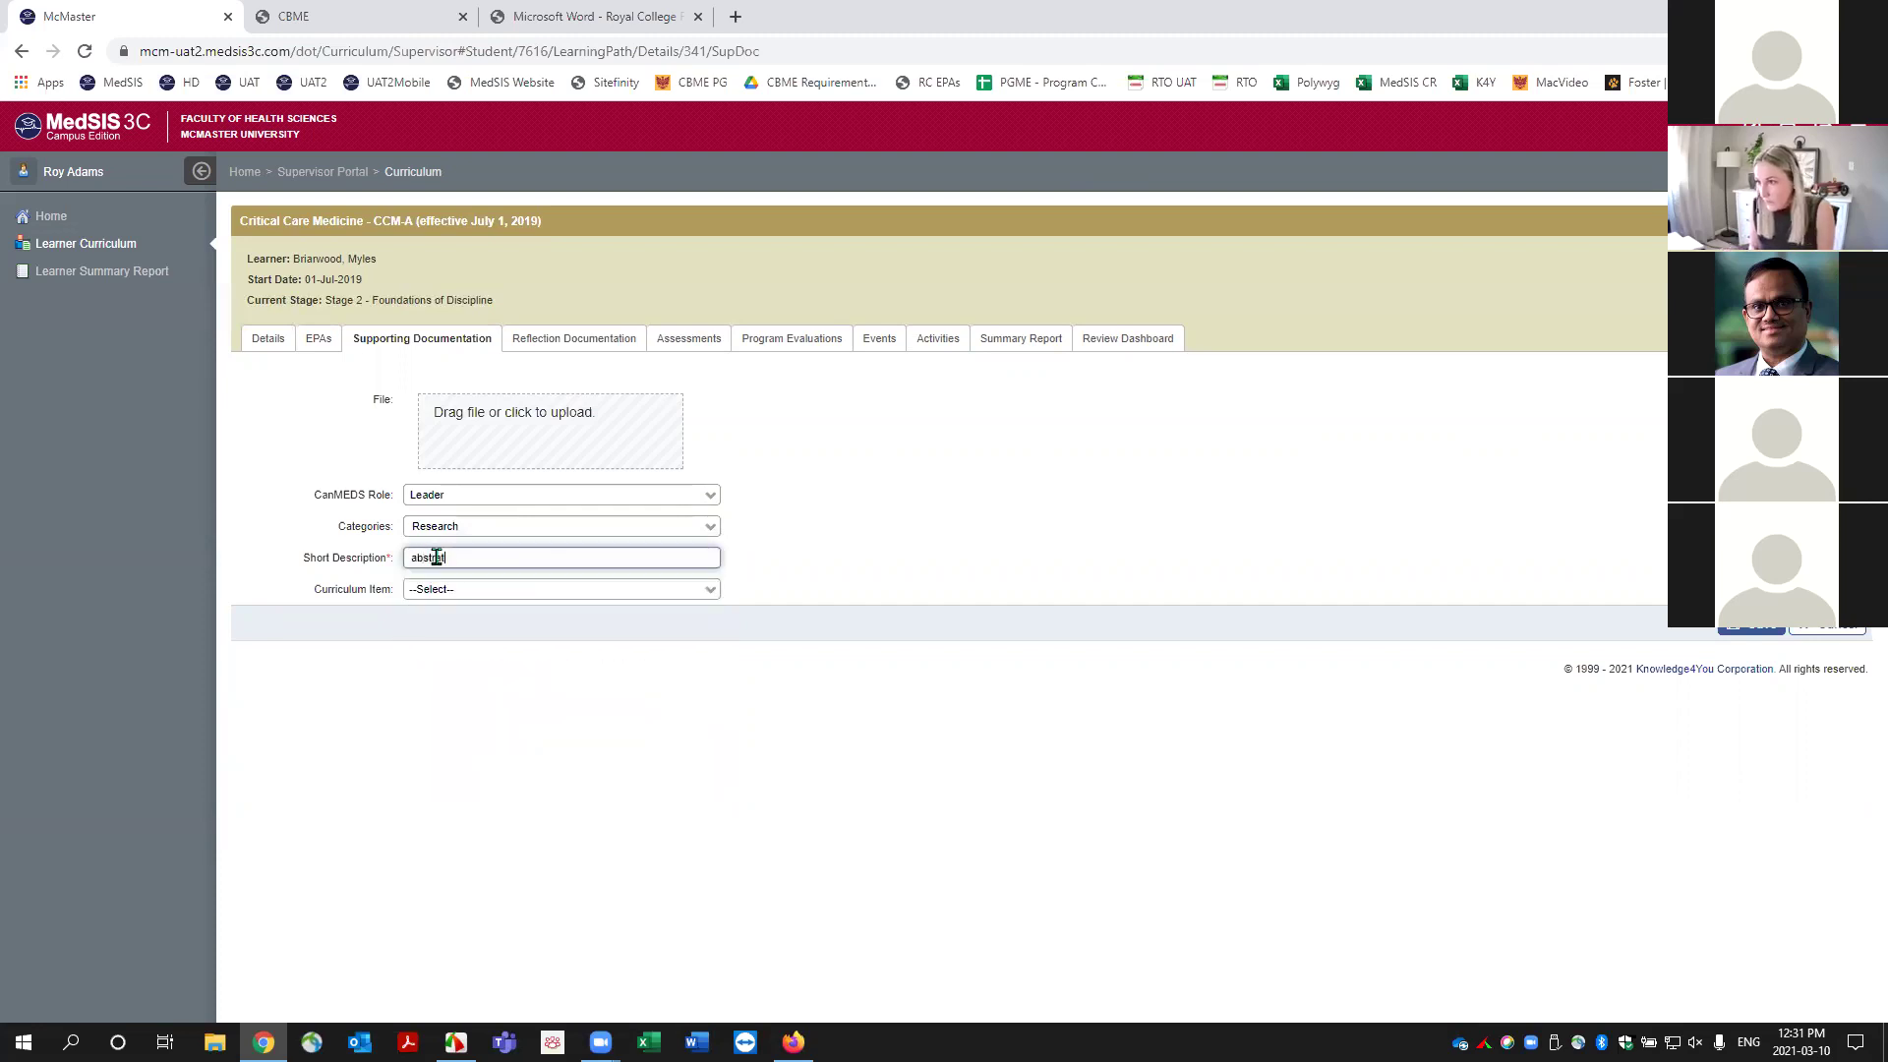
key(Left)
text(c)
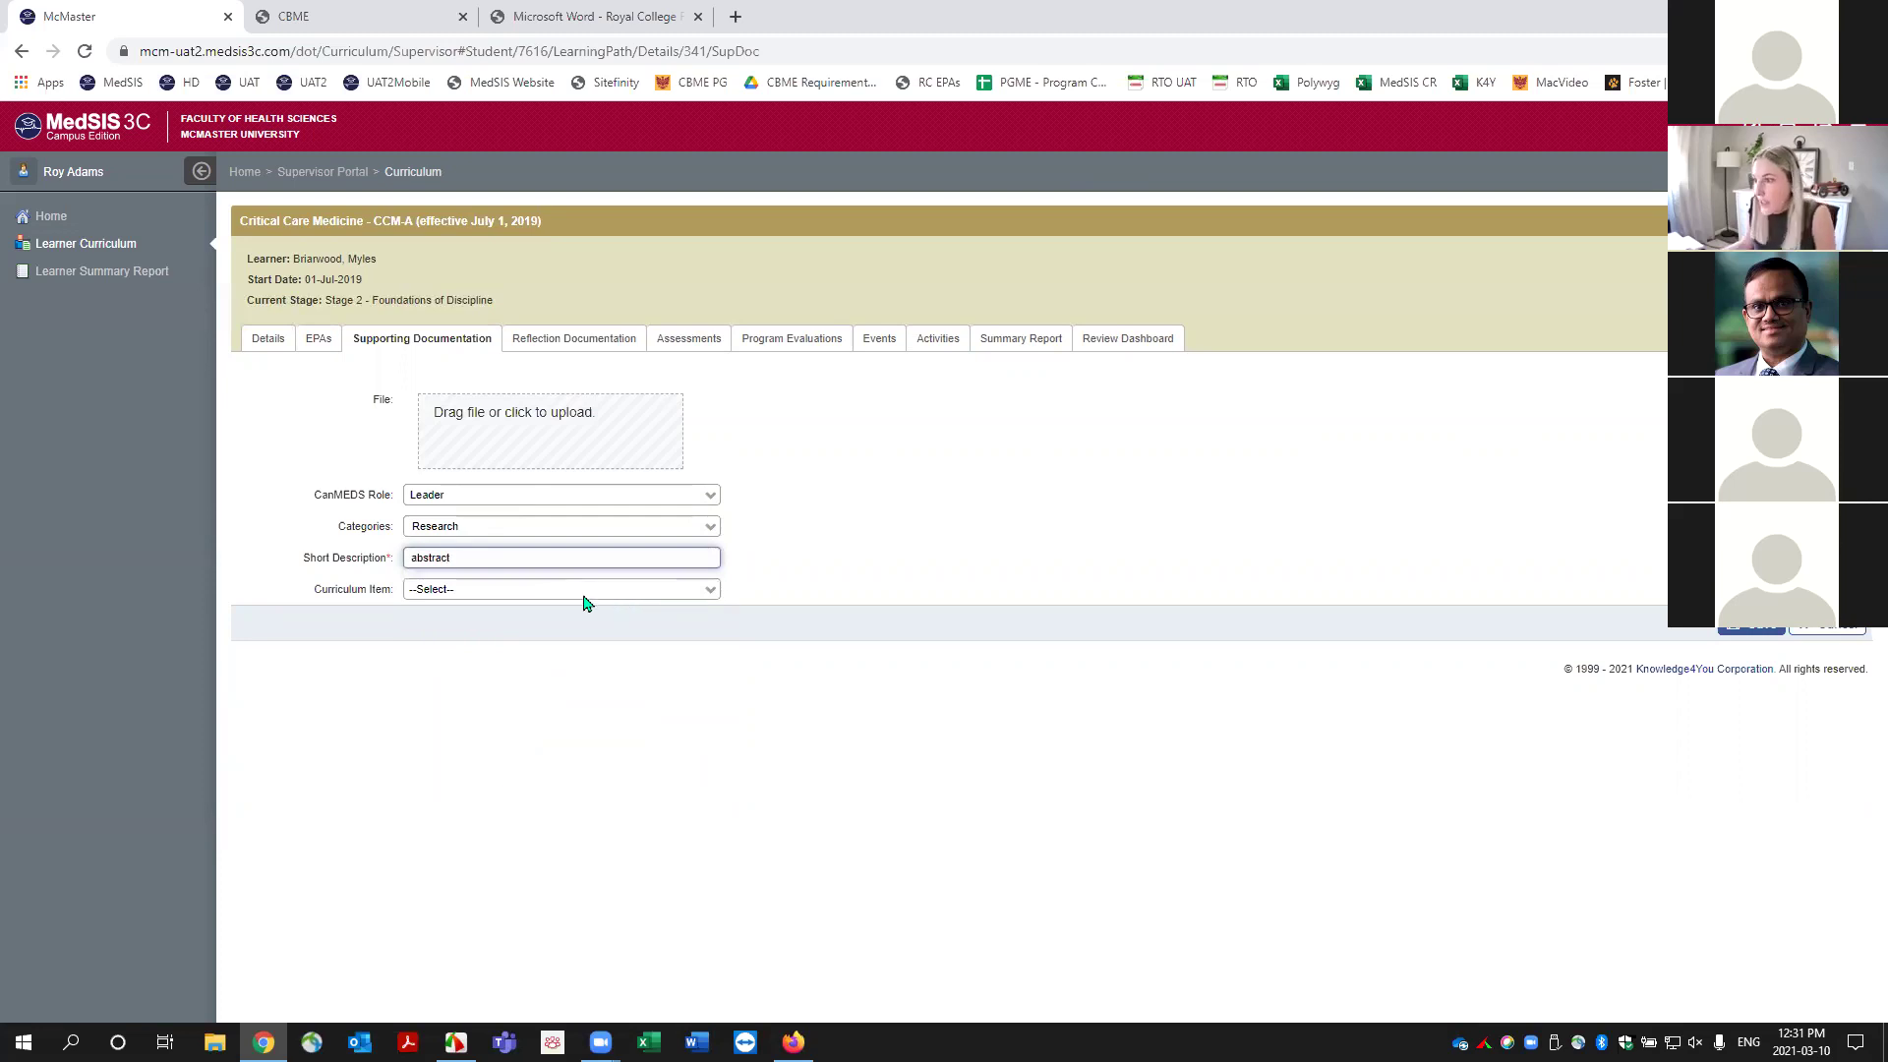
click(471, 590)
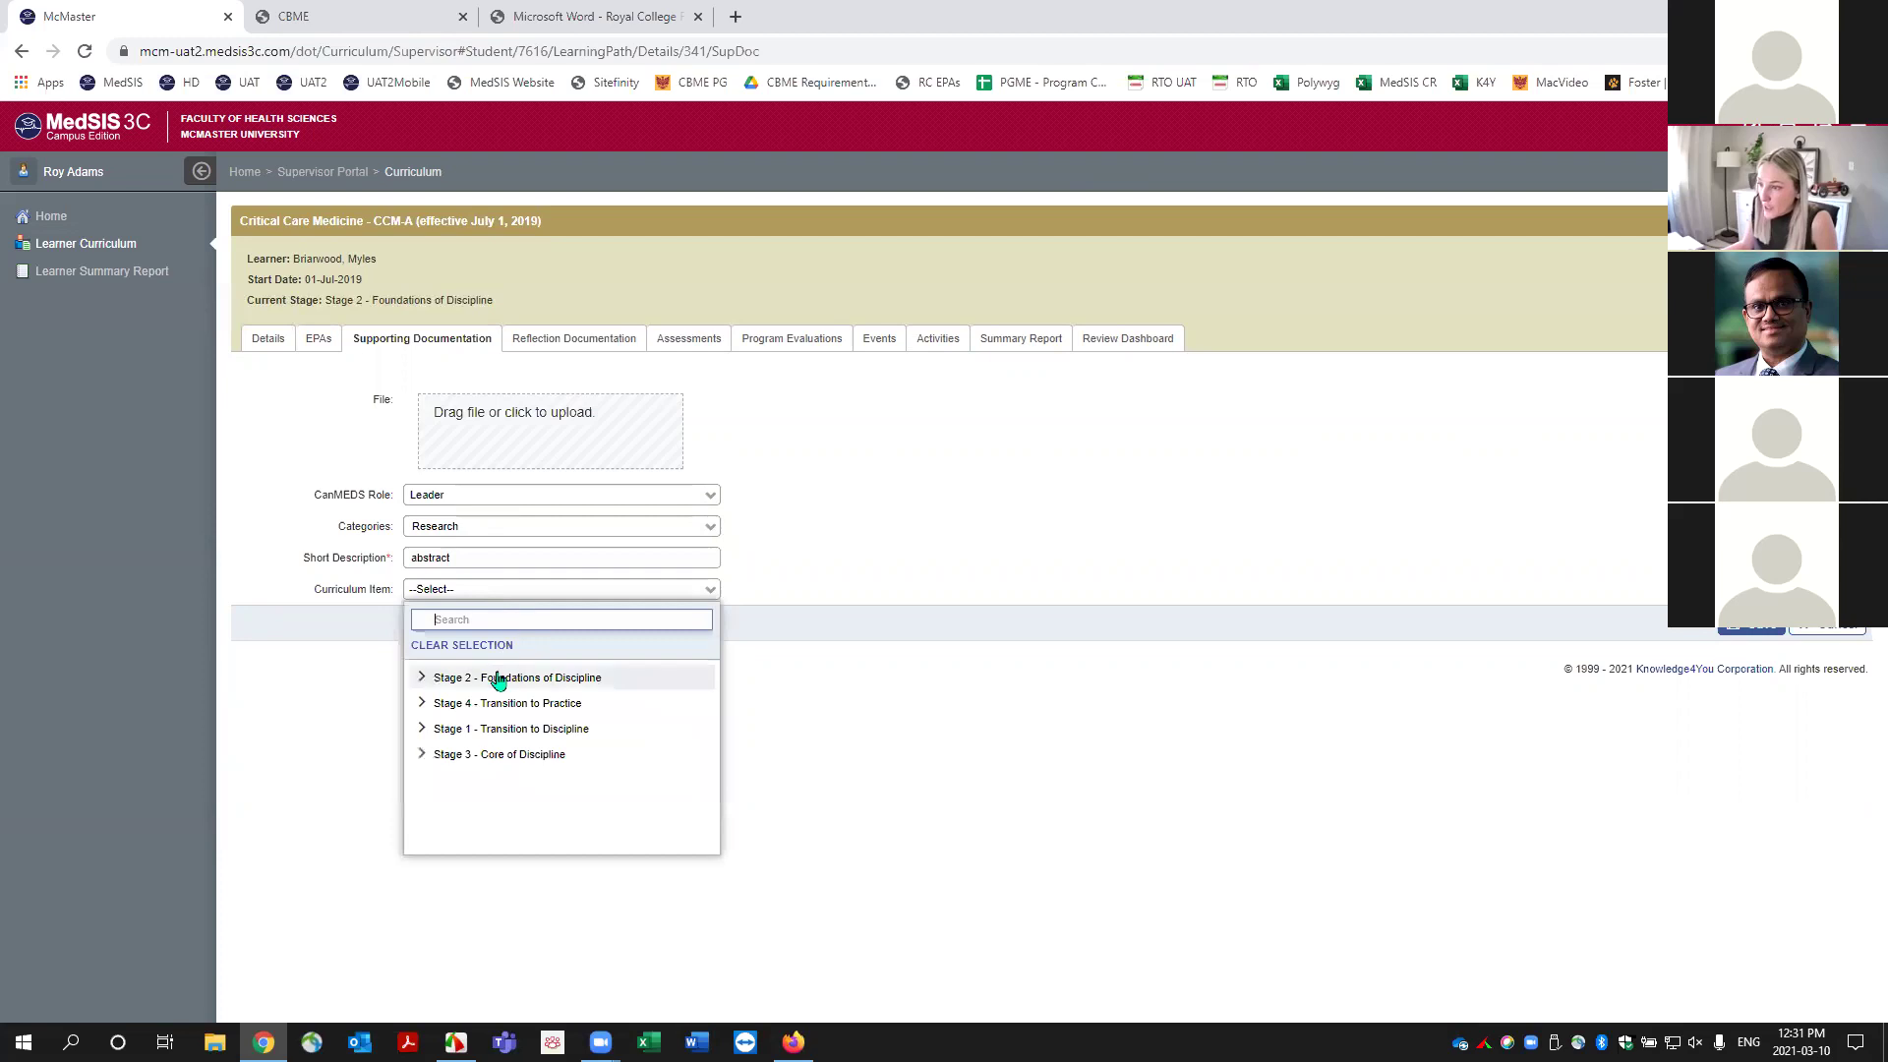
click(422, 678)
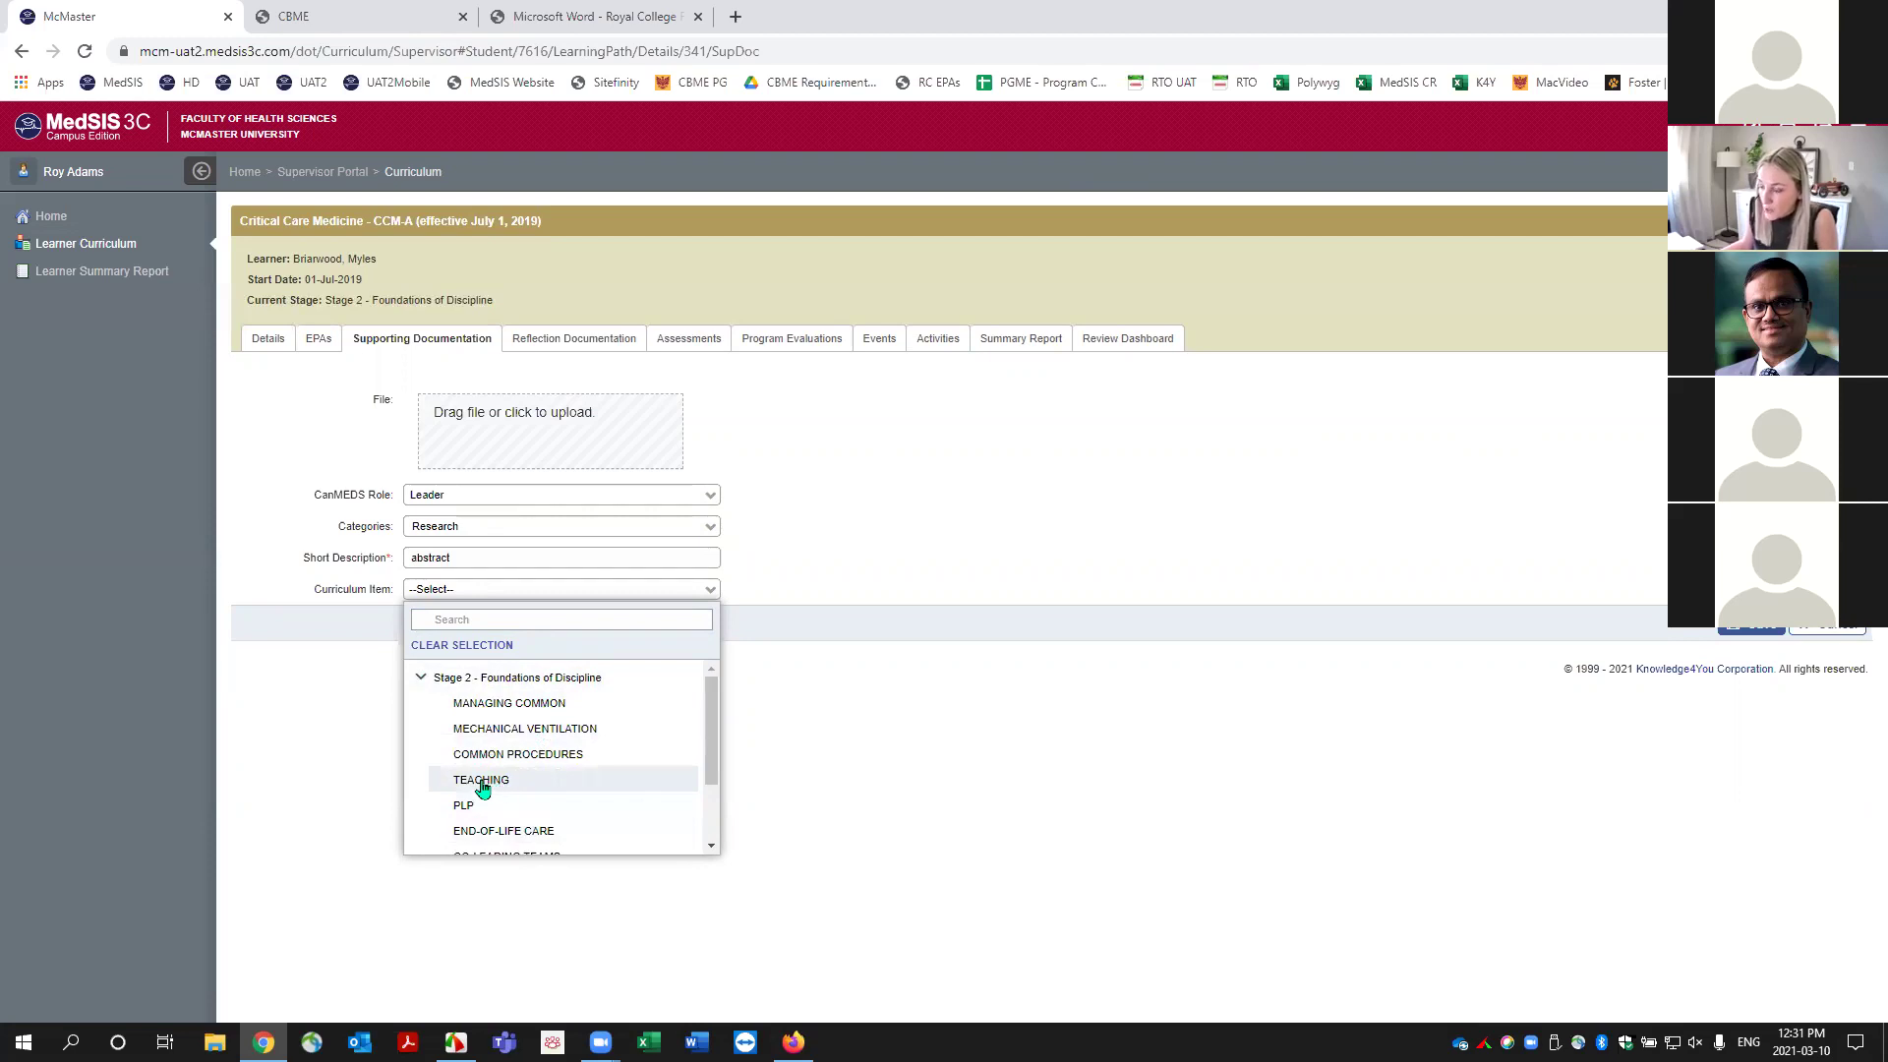
click(482, 782)
Attach the file March 9.docx from the Desktop and save the supporting document record.
click(503, 425)
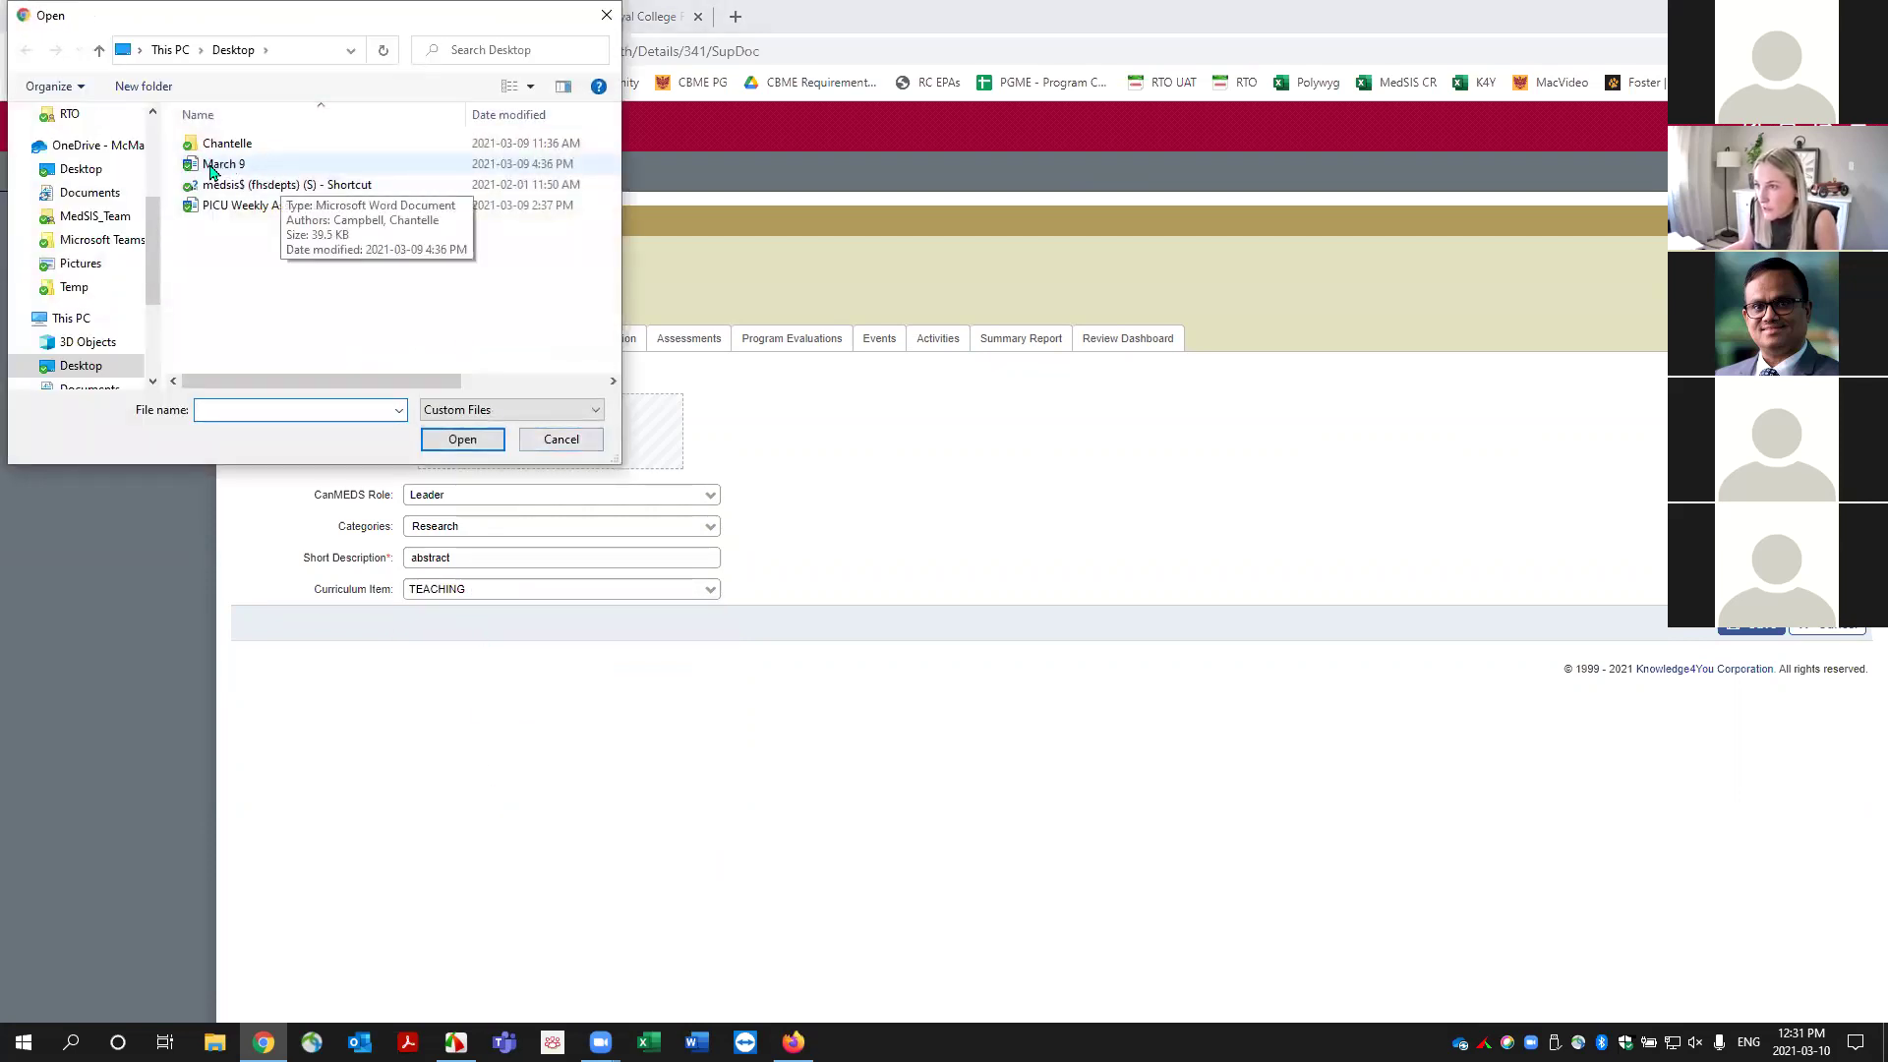
click(216, 165)
click(458, 441)
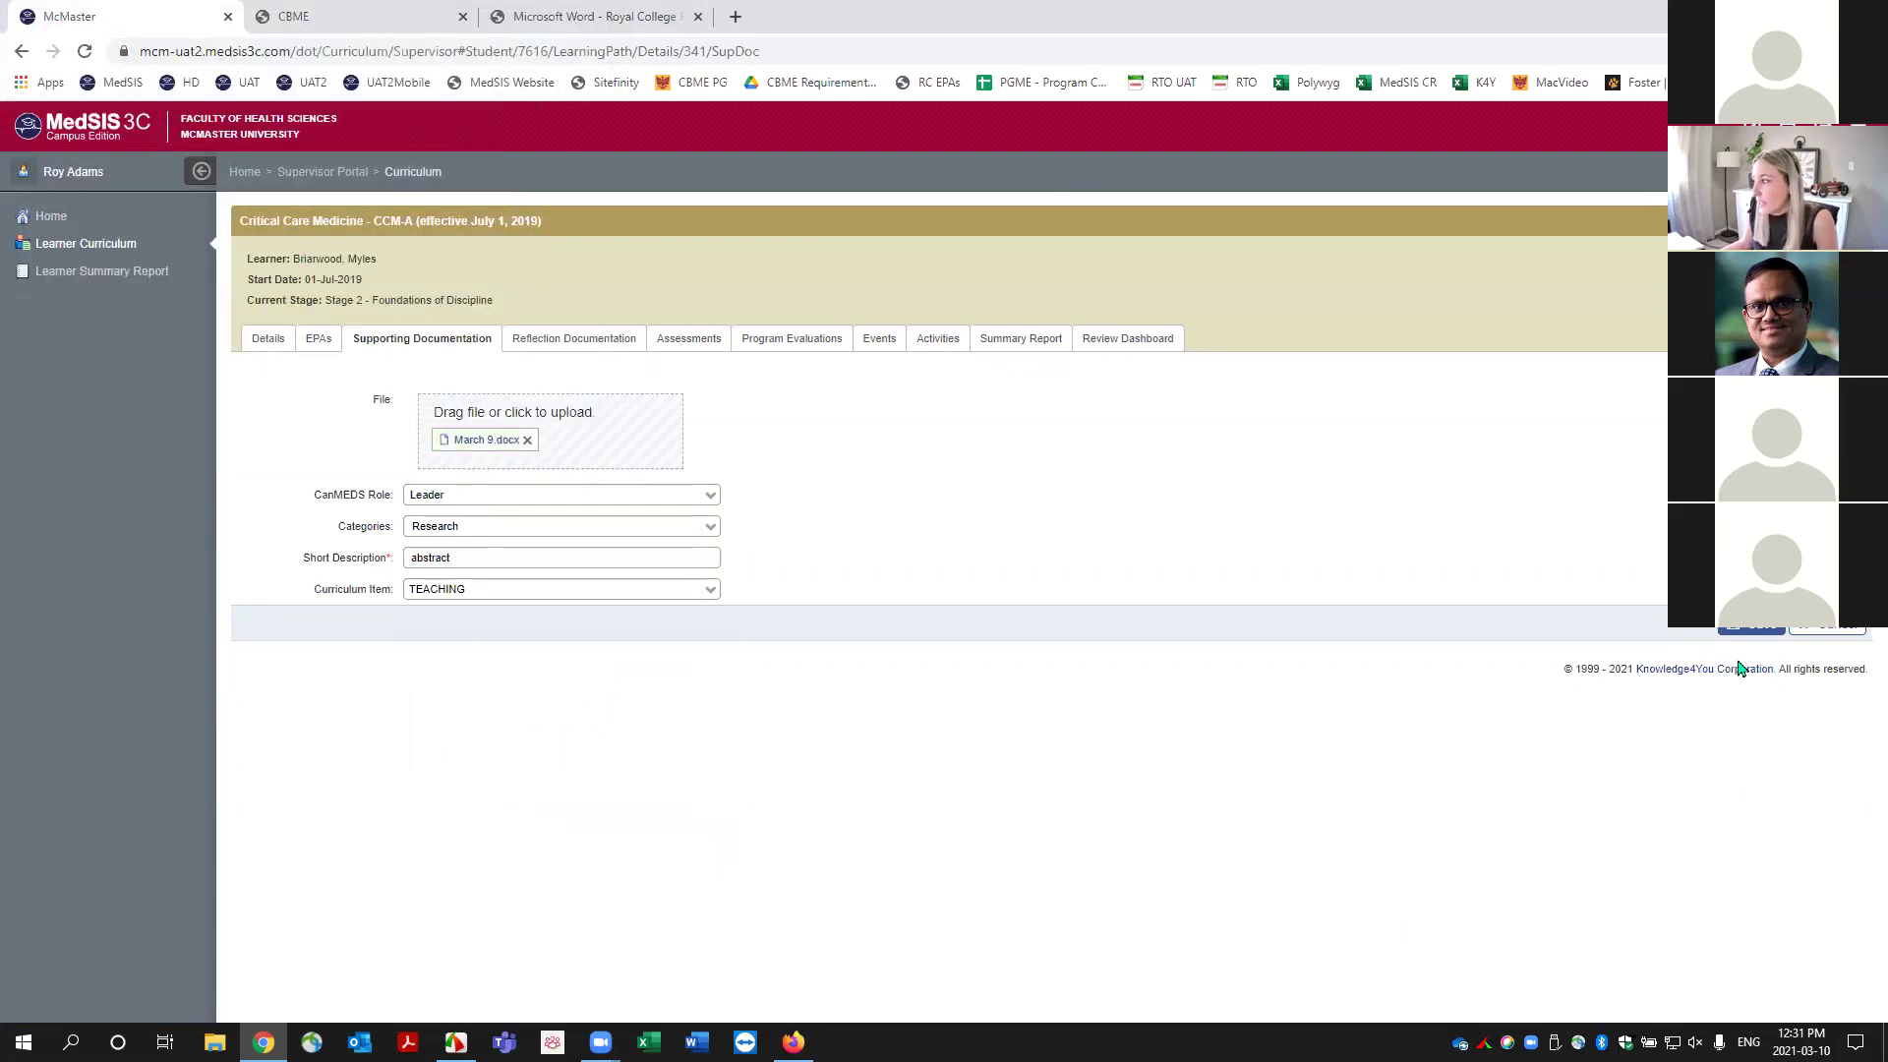
click(1748, 629)
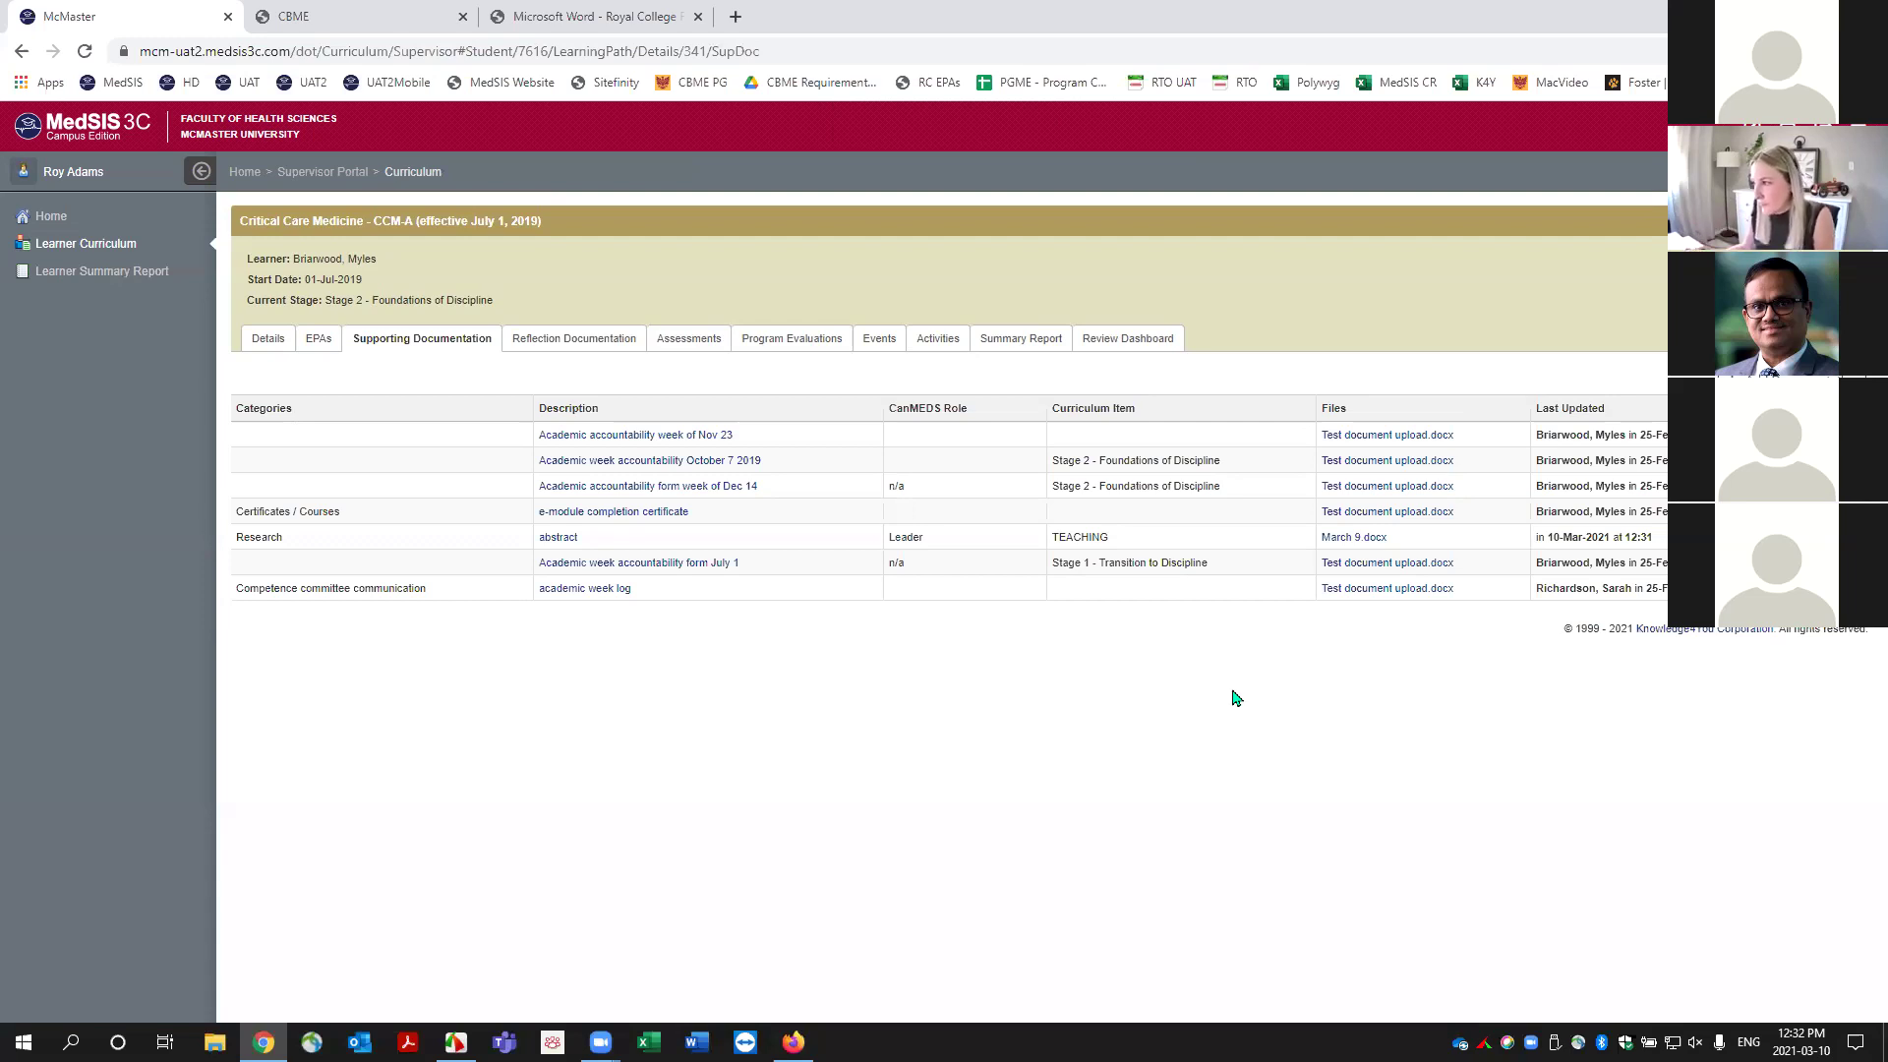
View the learner's reflection documentation, and expand the CBME Evaluation list in the assessments.
click(574, 337)
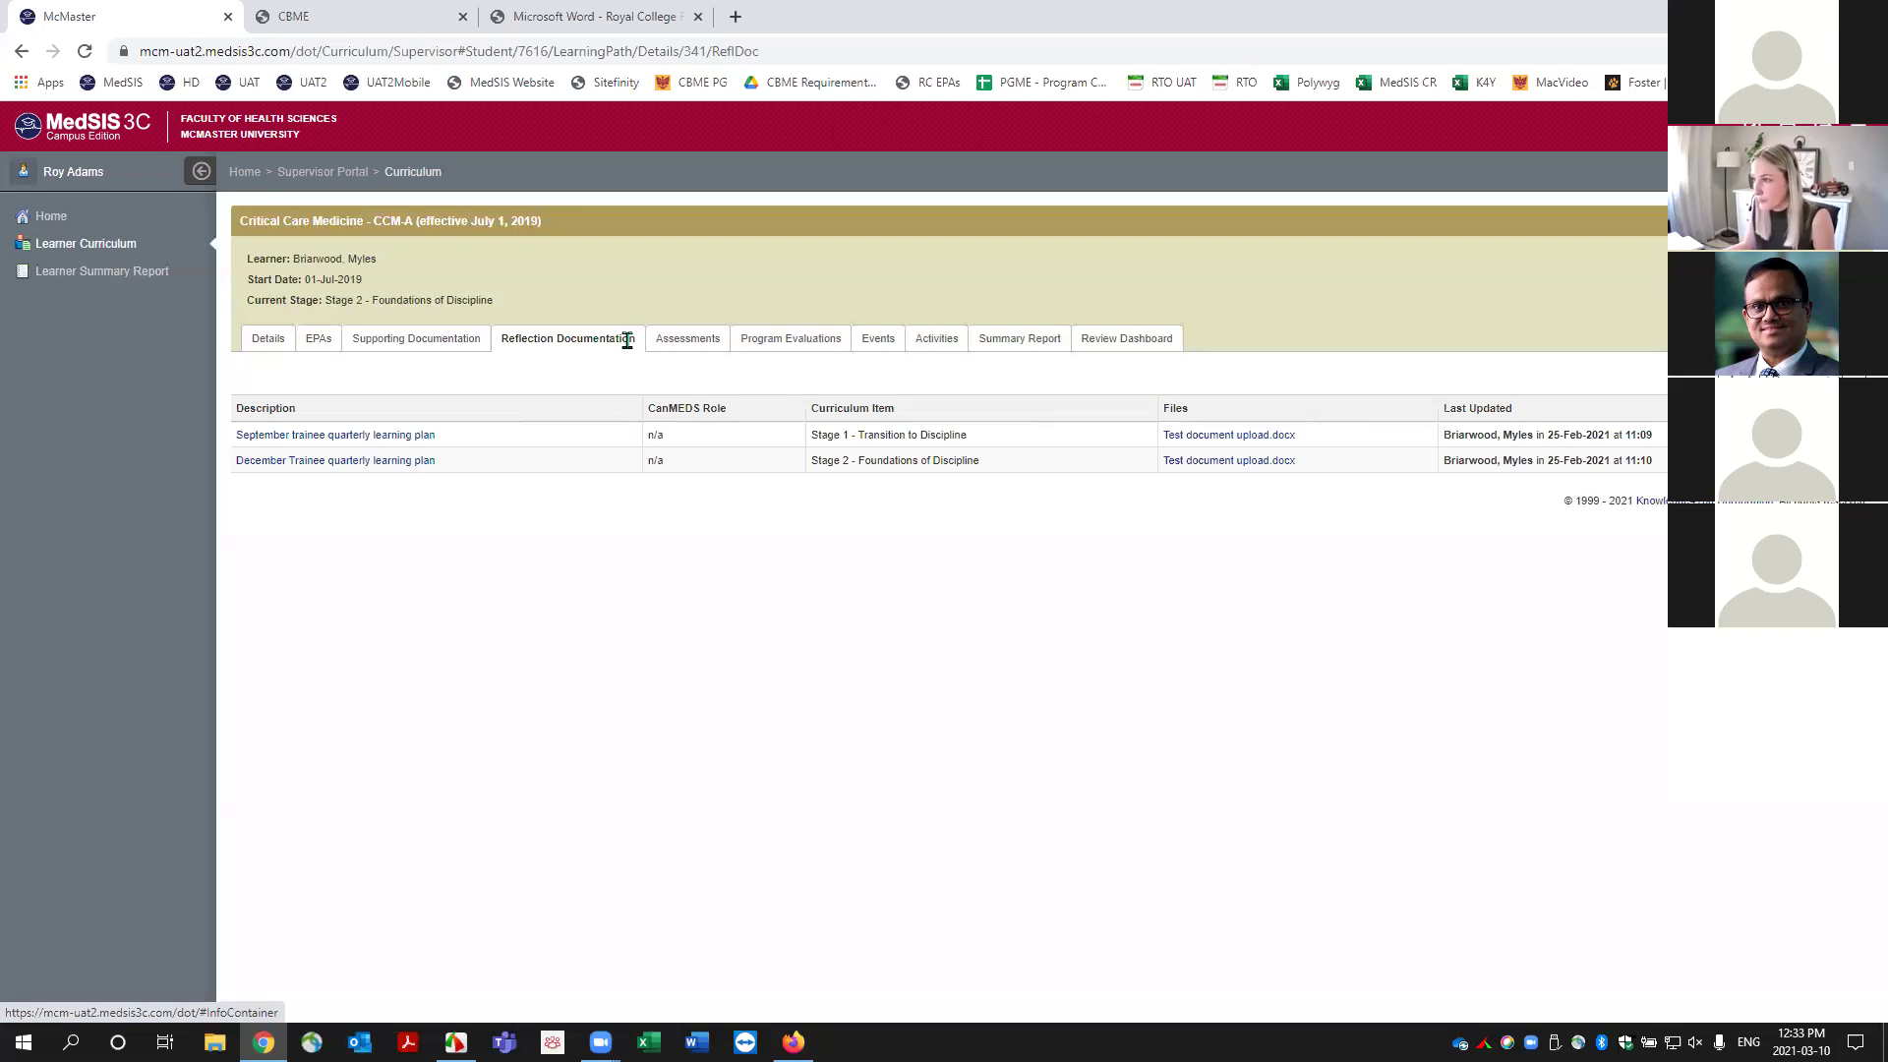
click(693, 340)
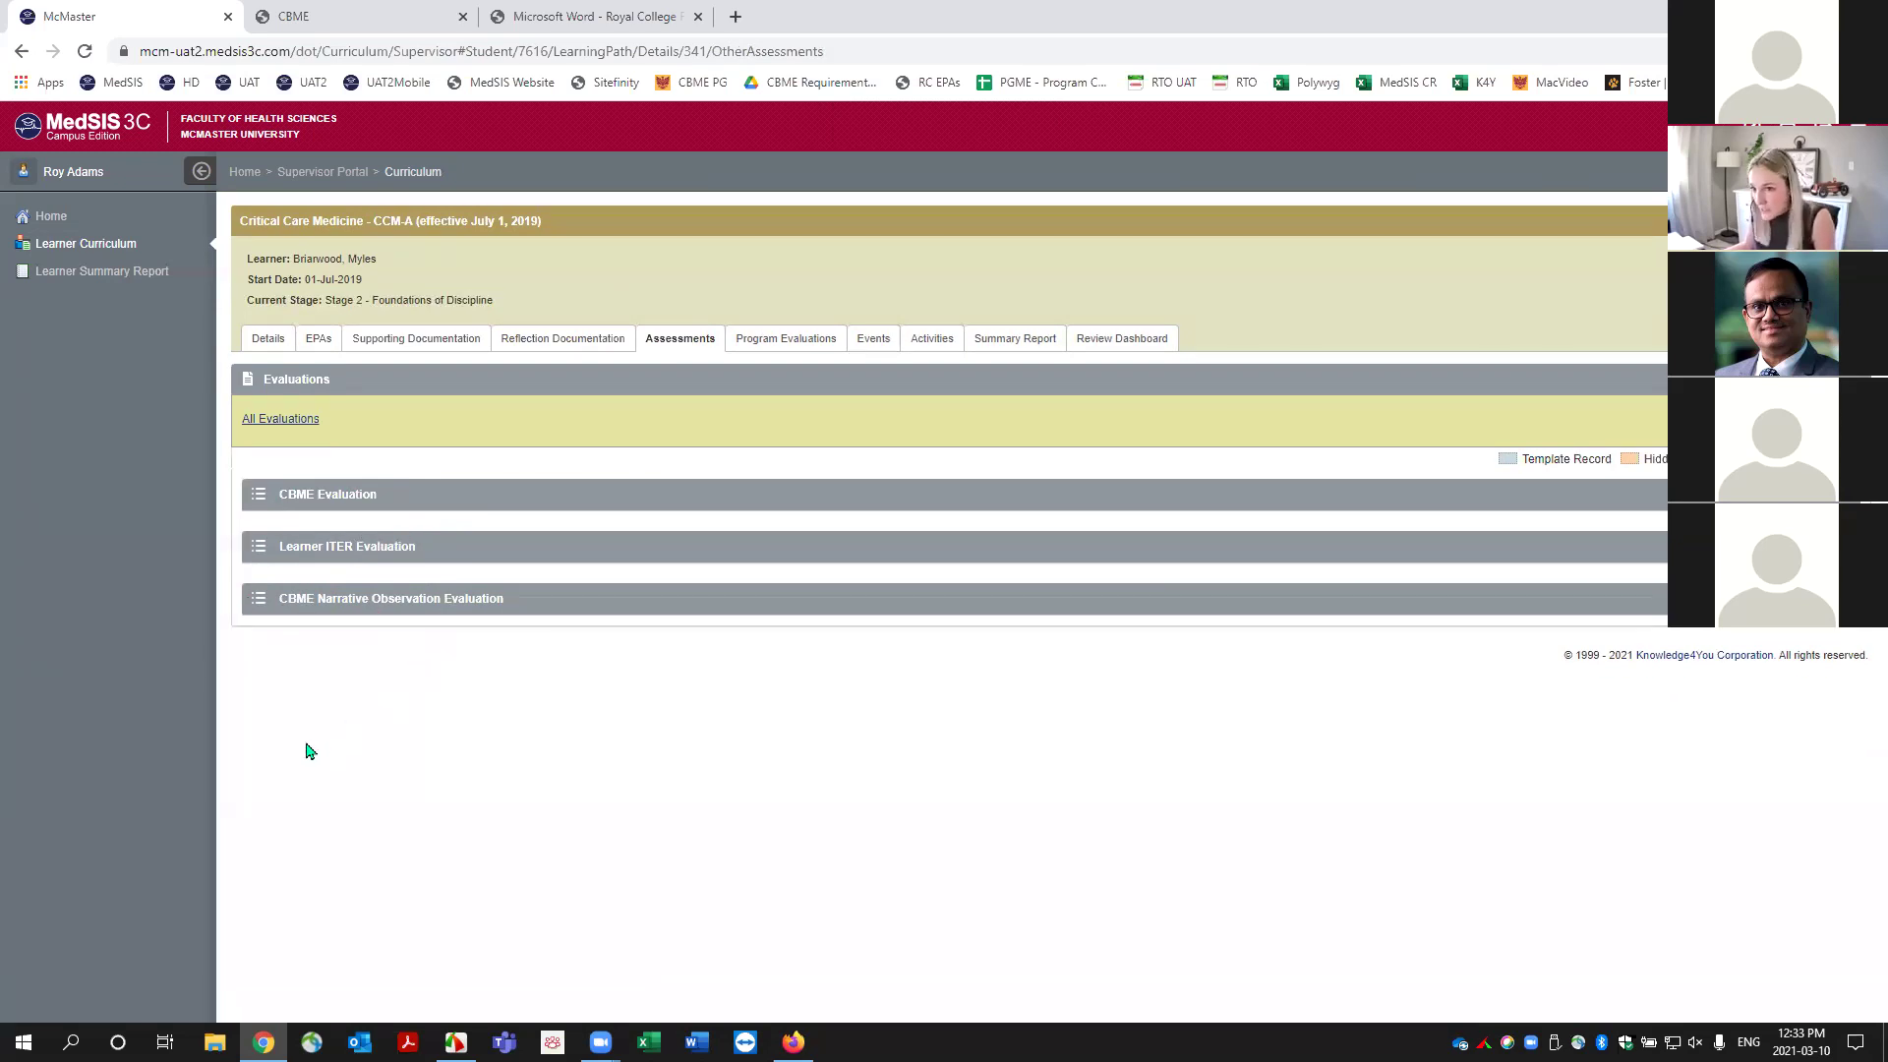
click(260, 499)
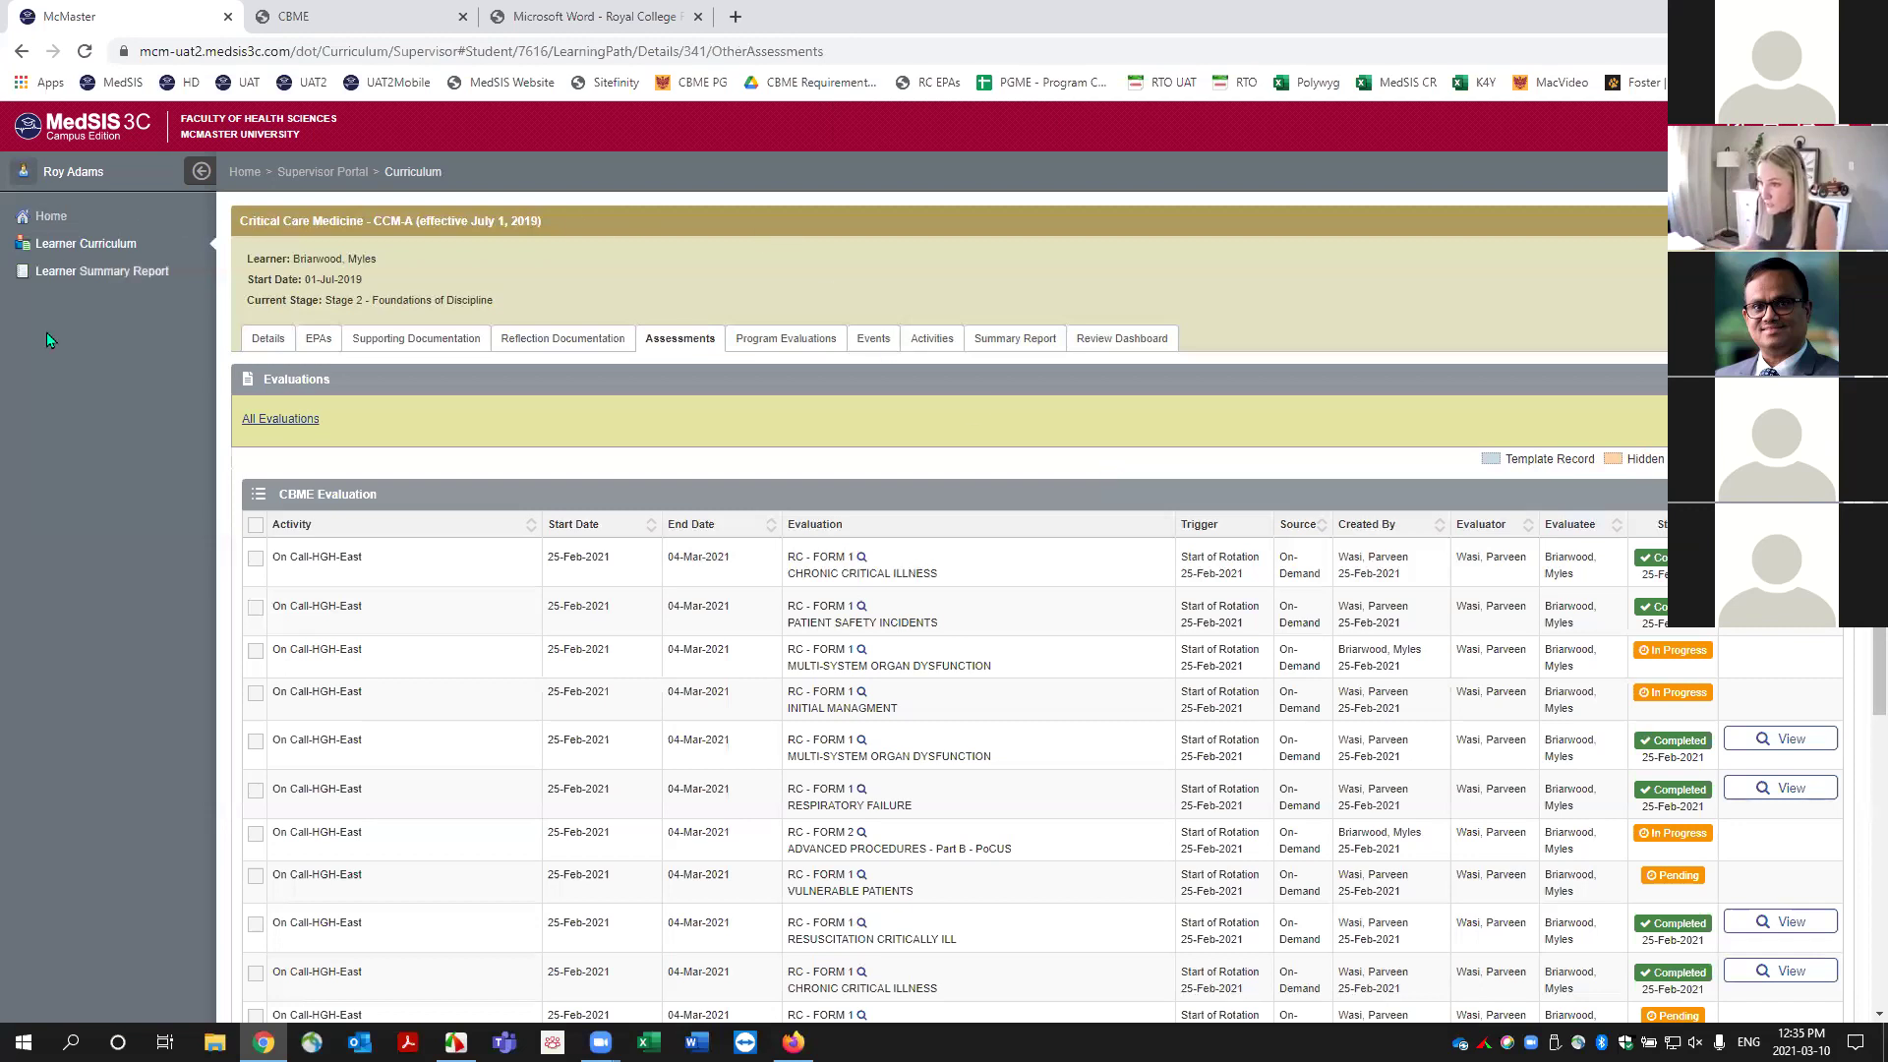
Examine the filter criteria available for evaluations in the assessments and close the filter without applying any.
click(288, 424)
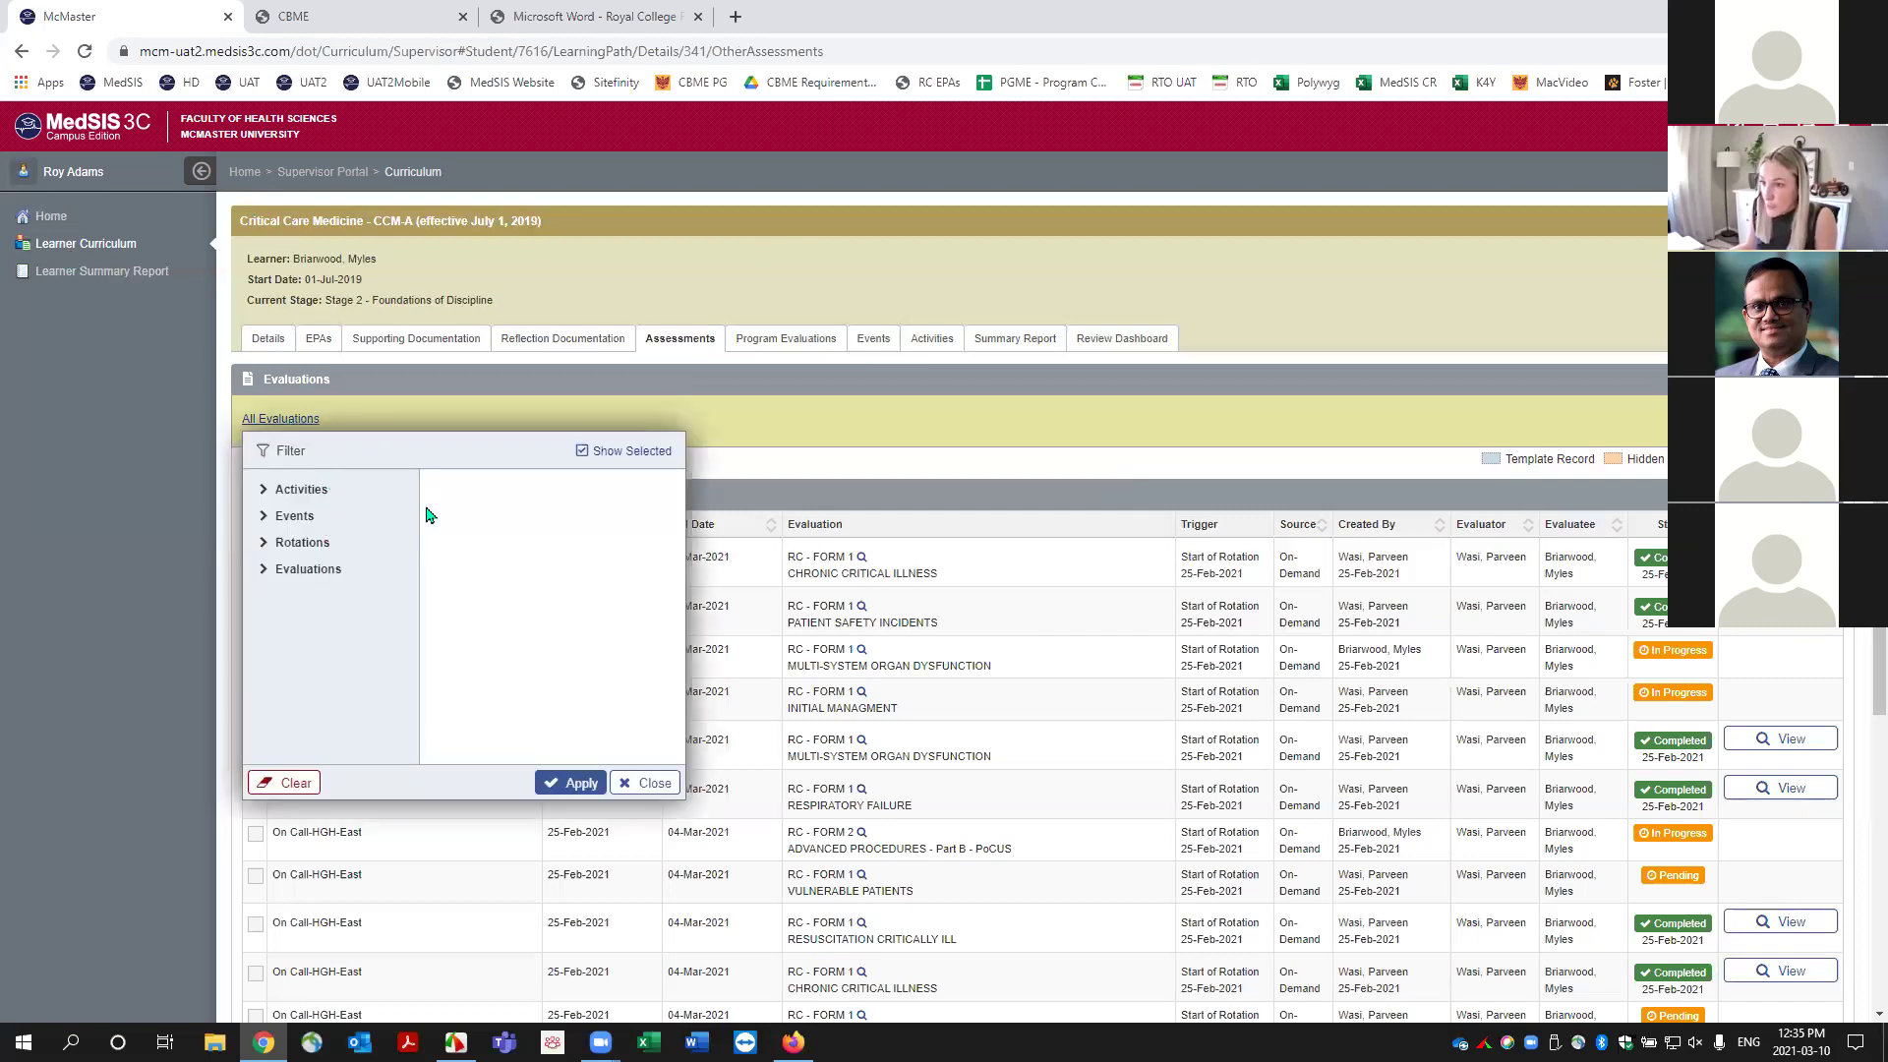
click(262, 569)
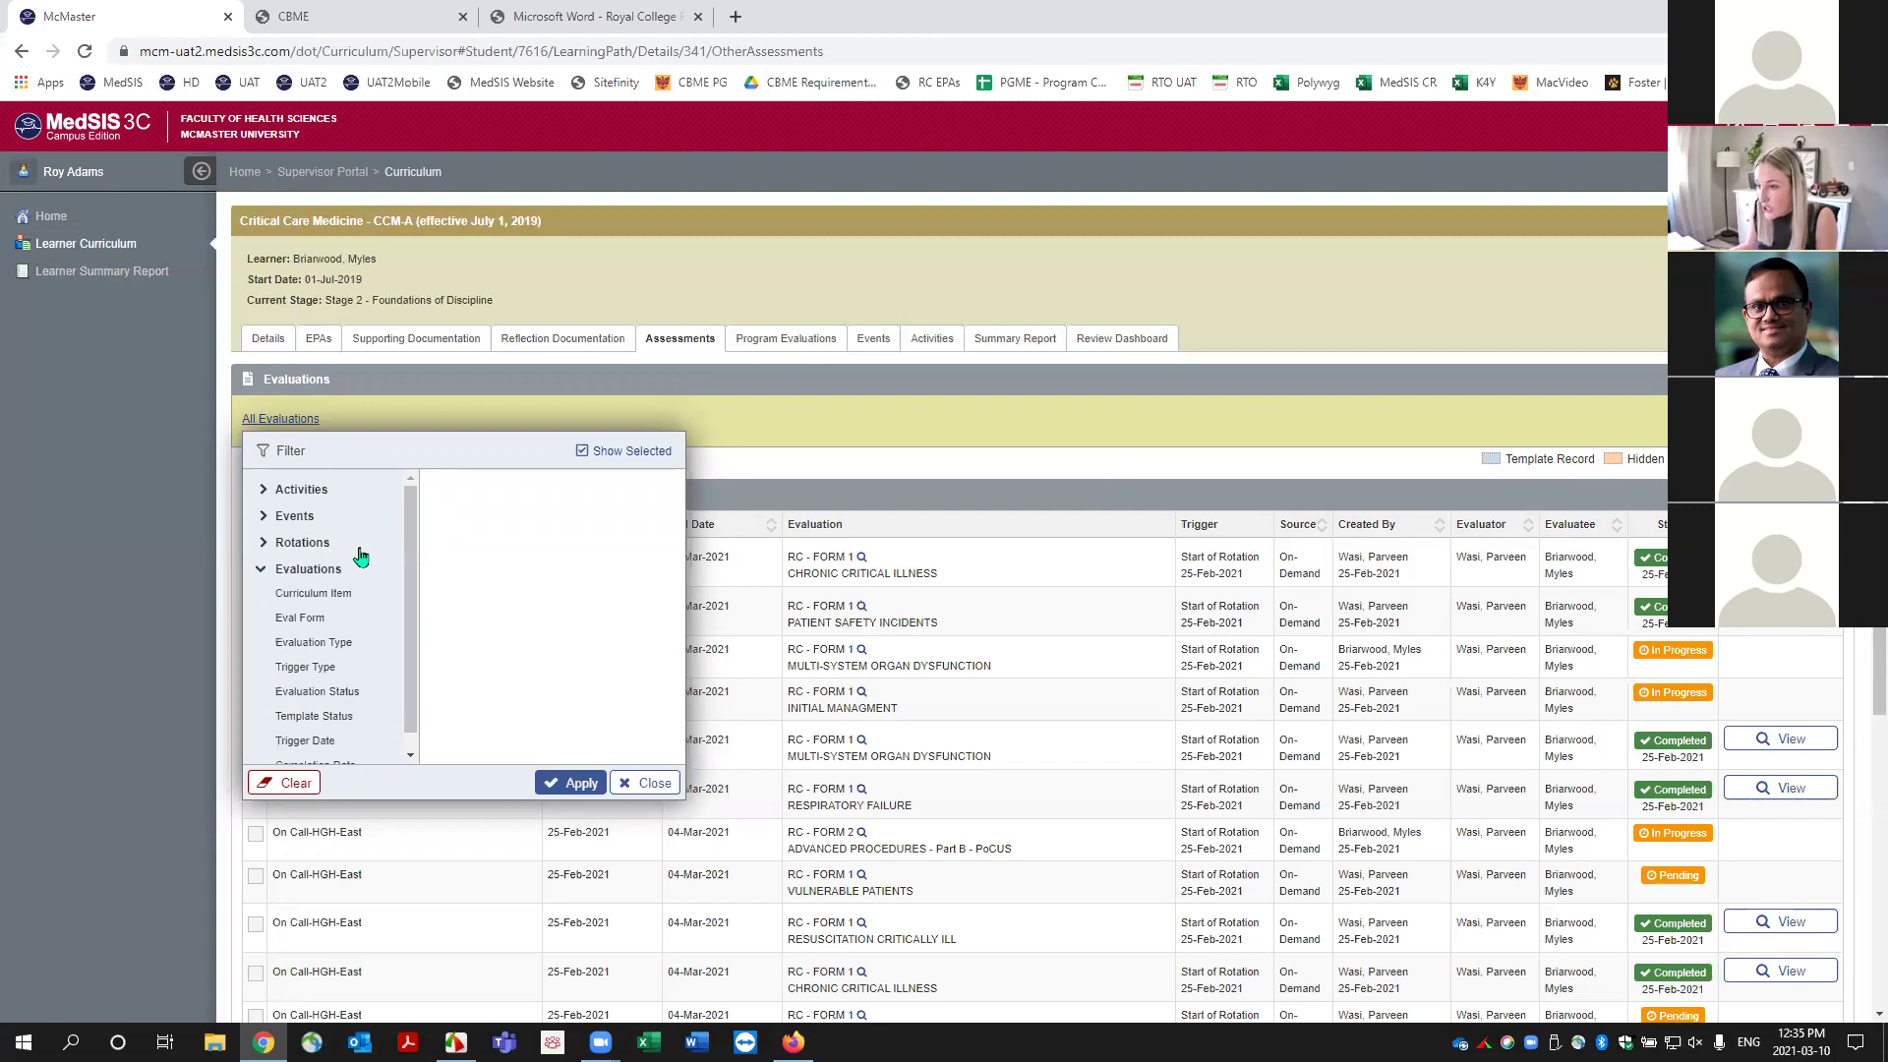
scroll(407, 573, down, 1)
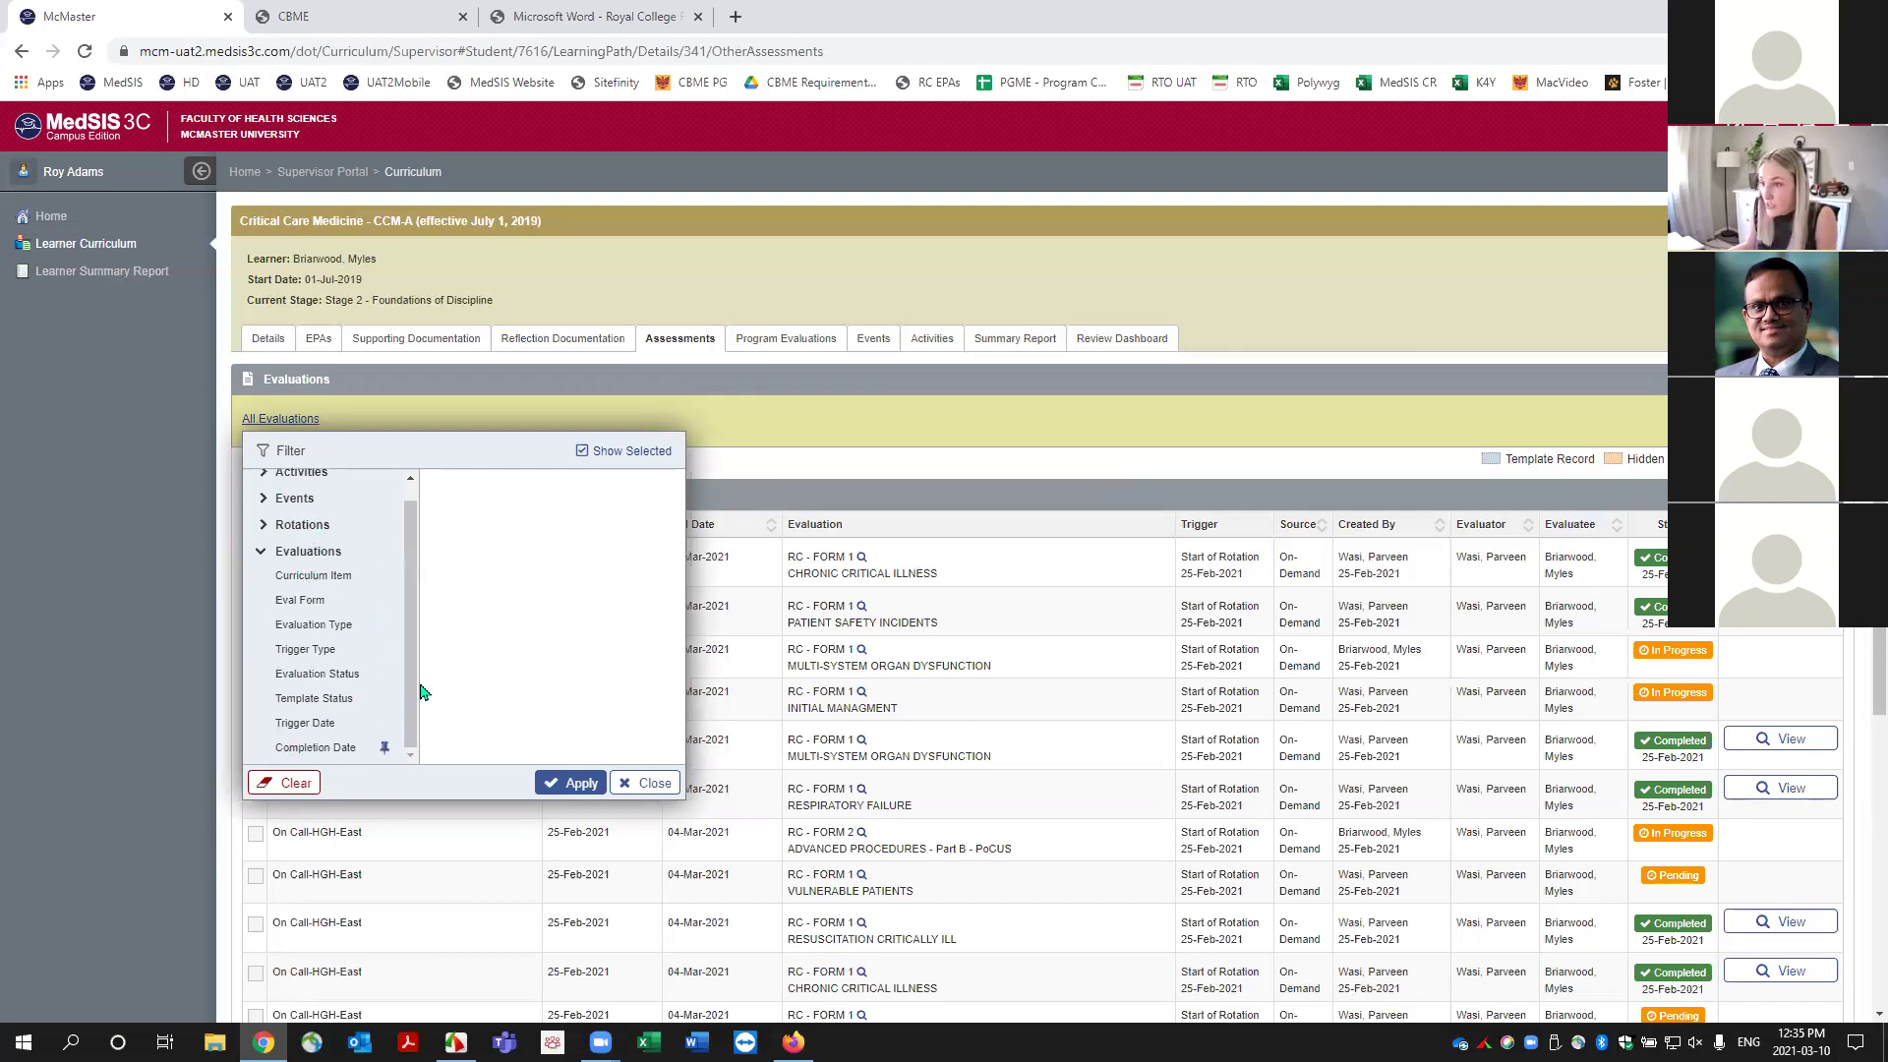
scroll(411, 627, up, 1)
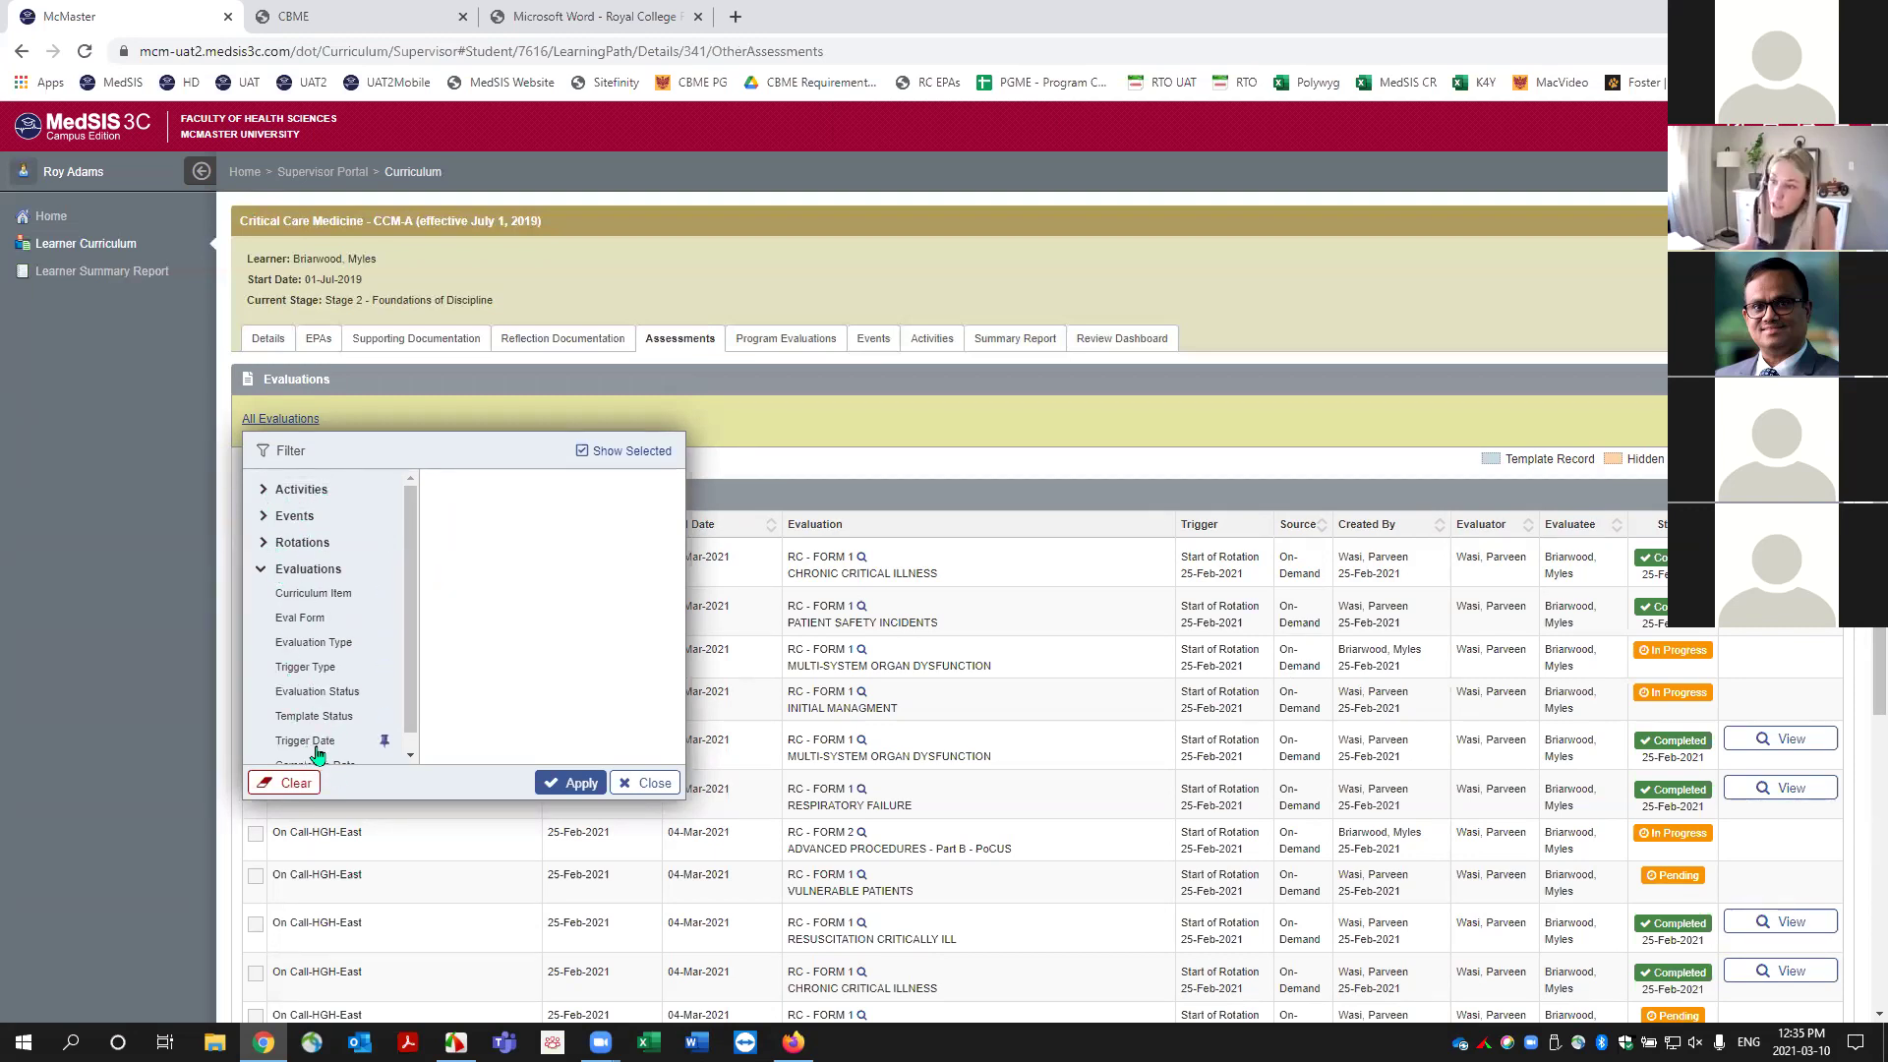
click(654, 784)
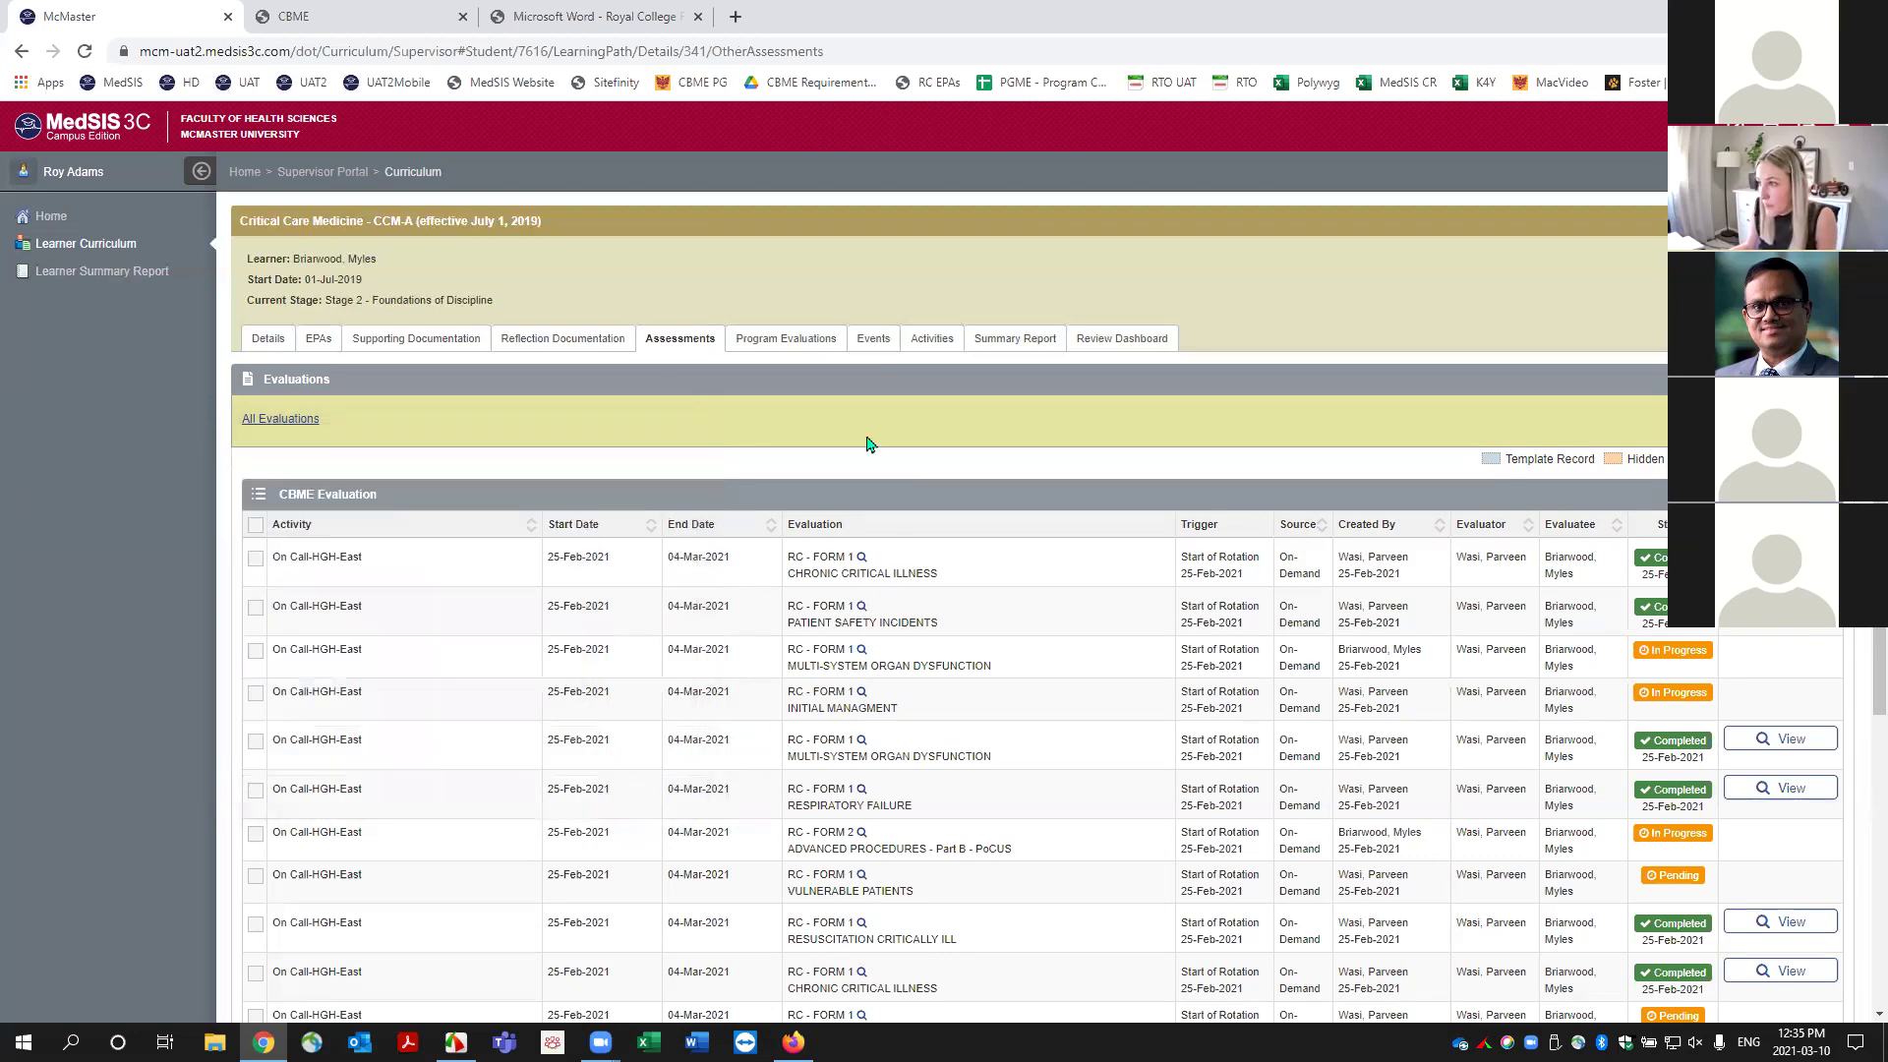
Review the learner's program evaluations by type and the event attendance records.
click(786, 348)
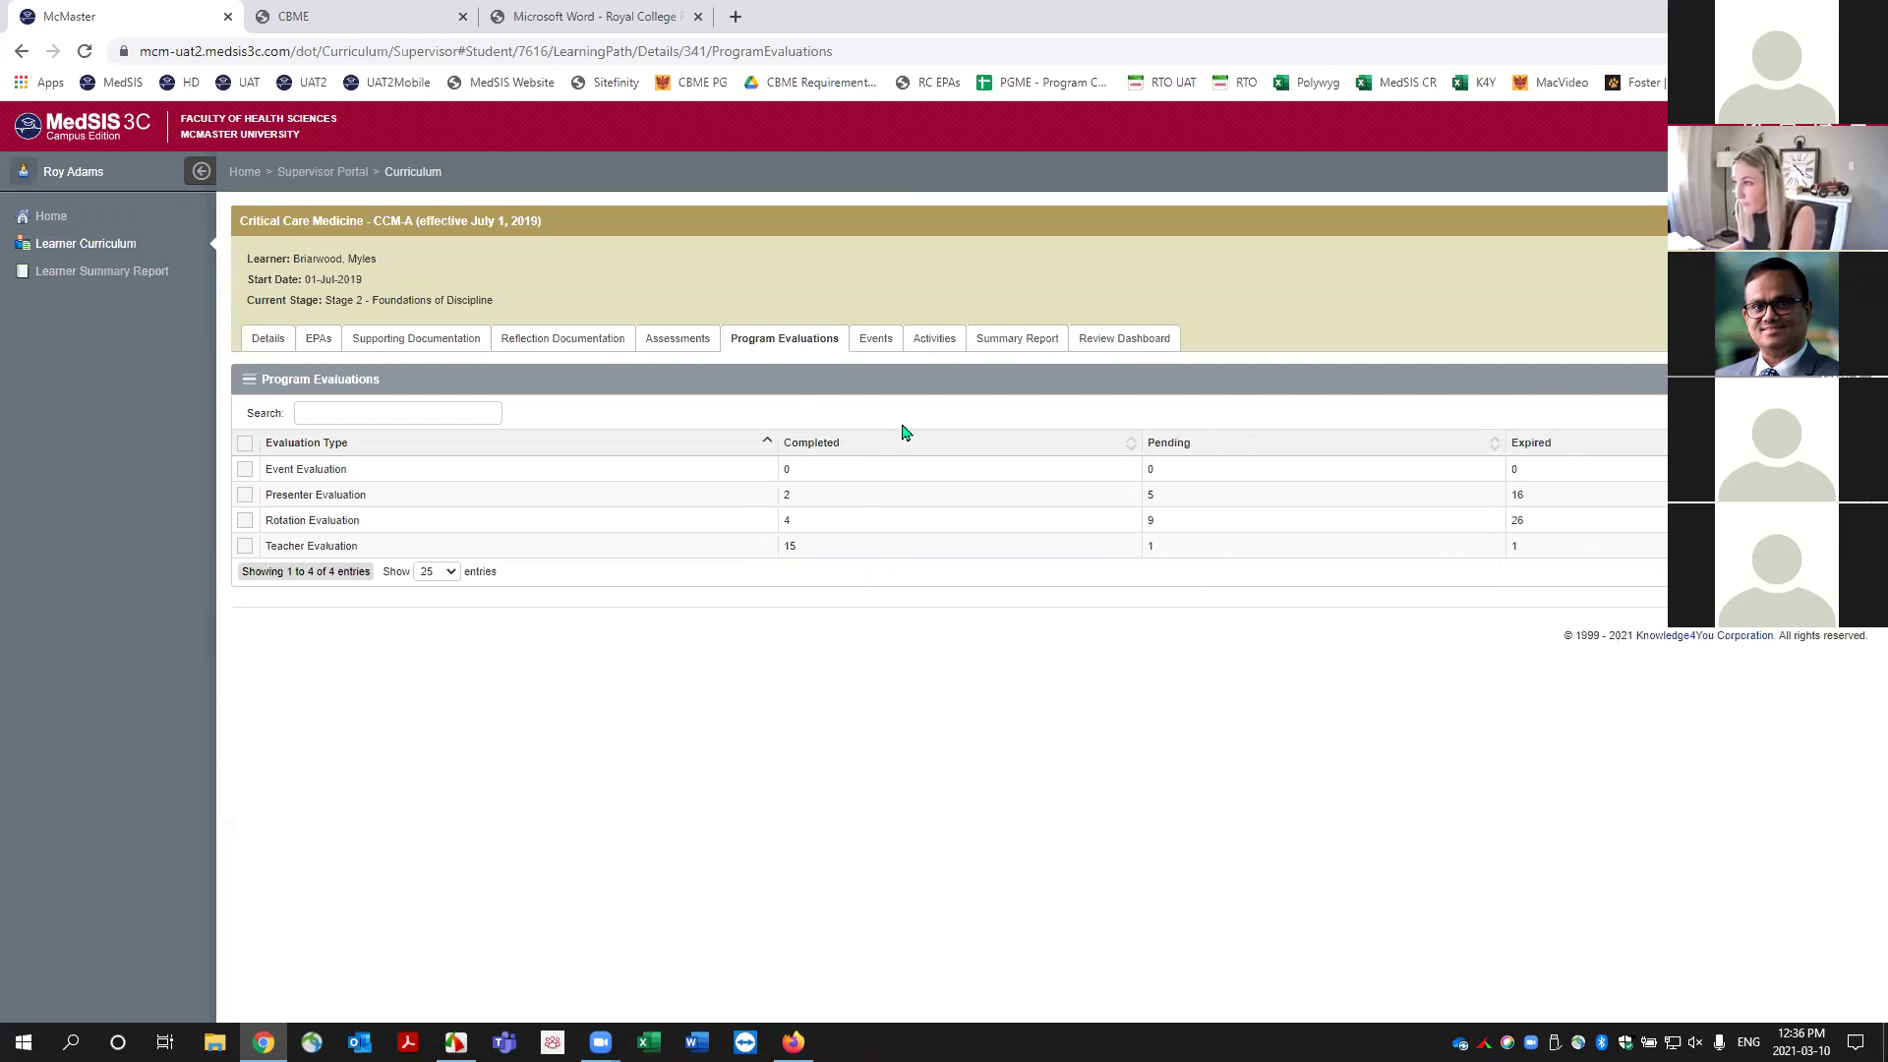
click(876, 344)
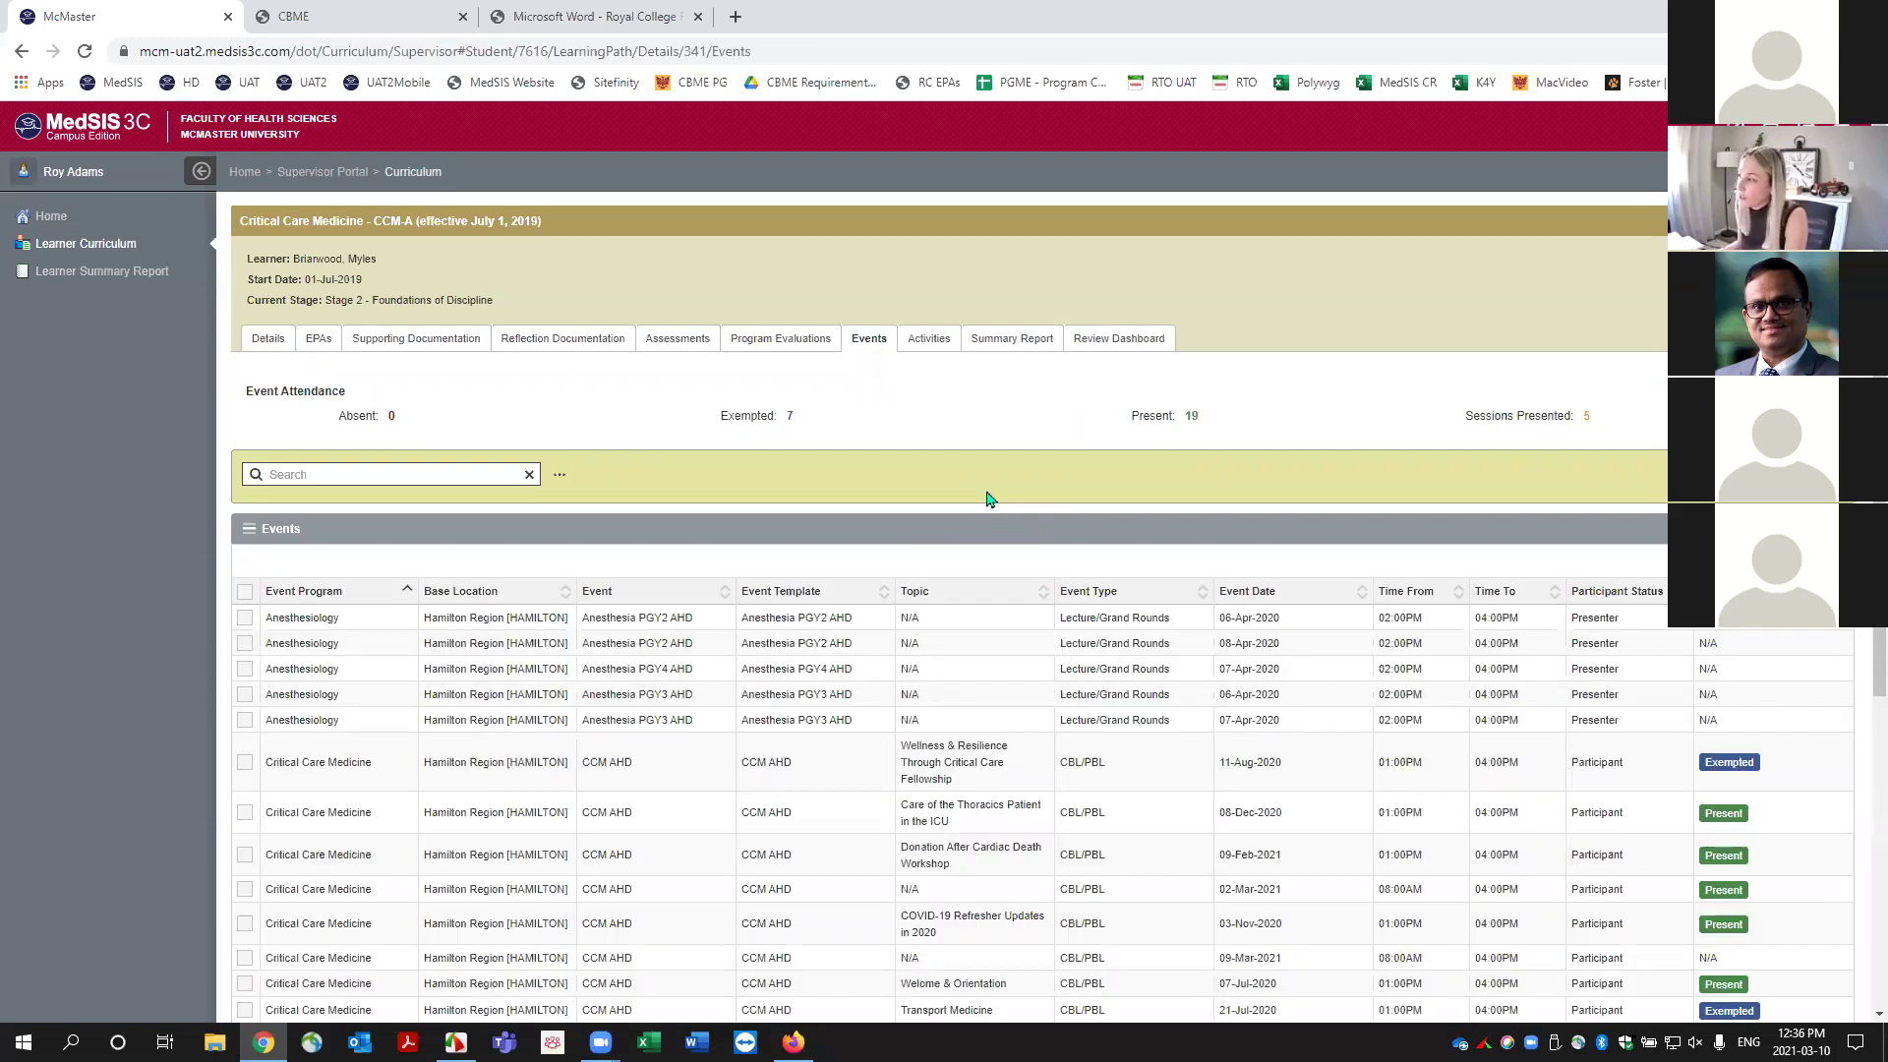
scroll(792, 634, down, 2)
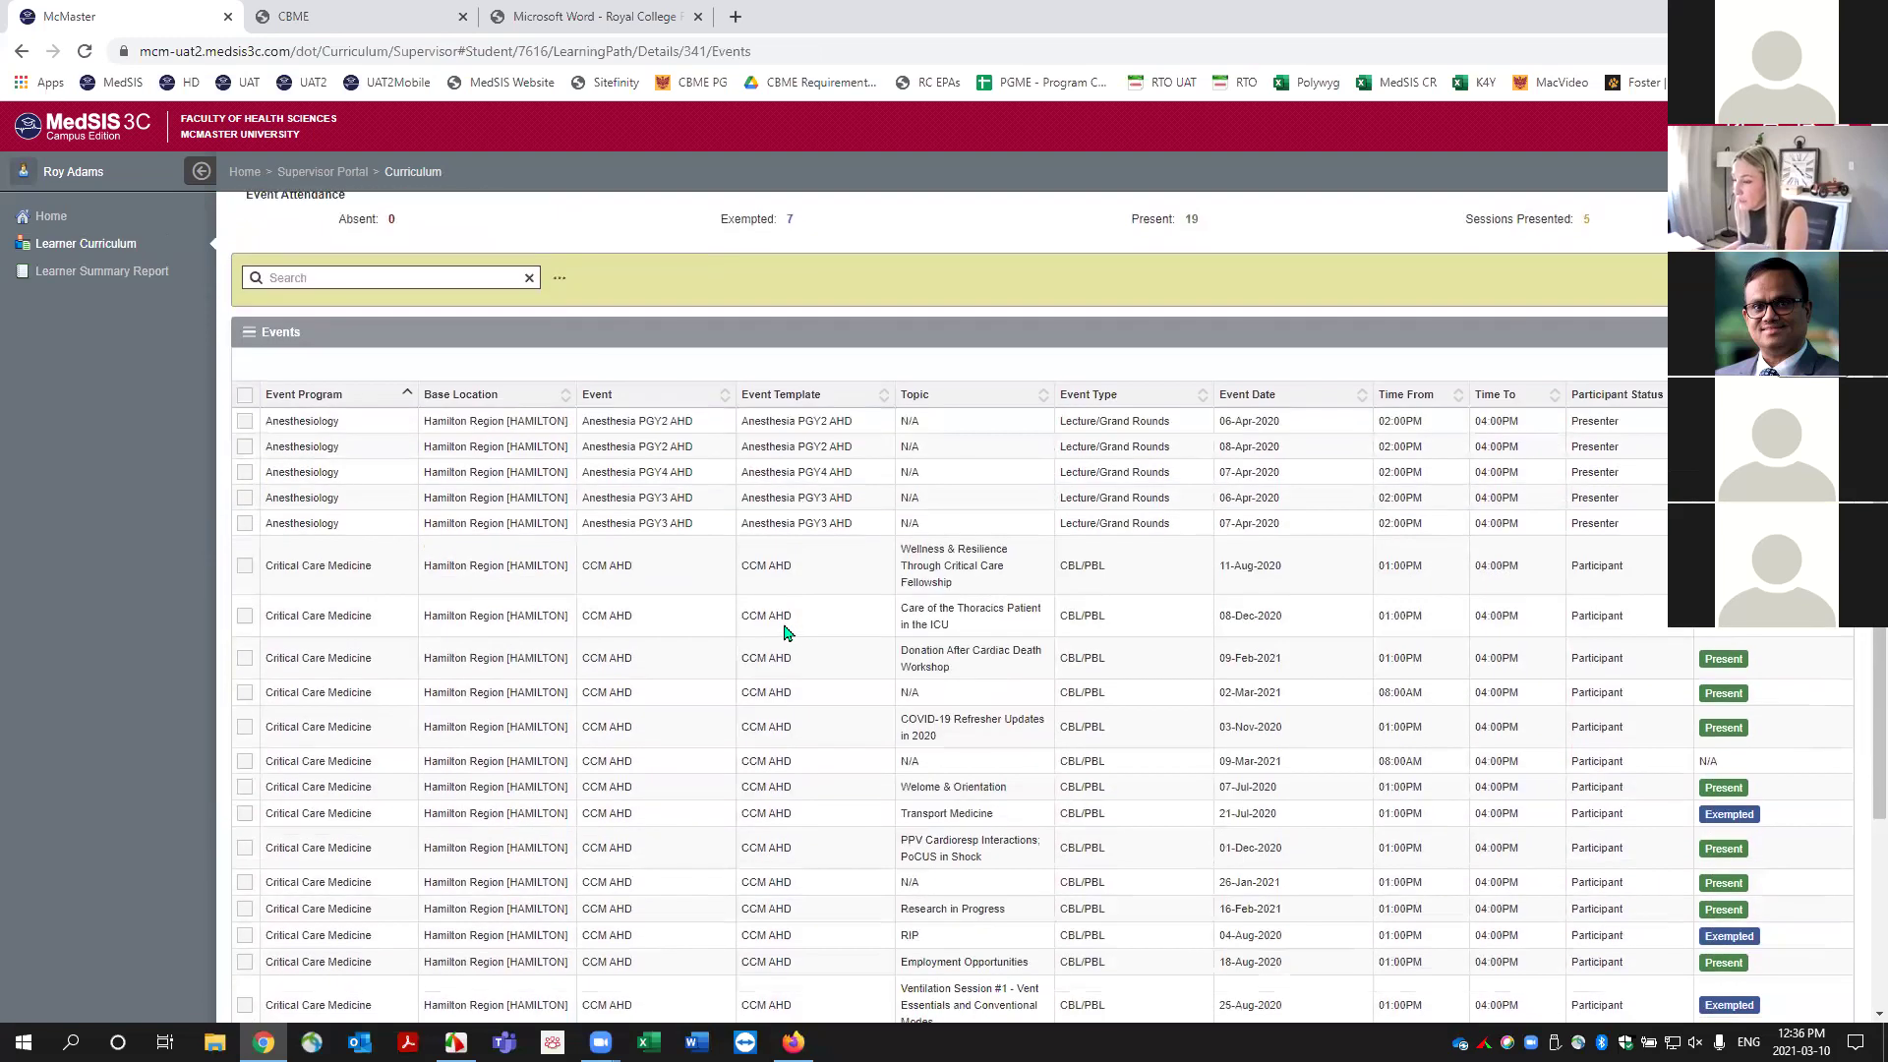
scroll(786, 631, down, 1)
scroll(784, 627, up, 2)
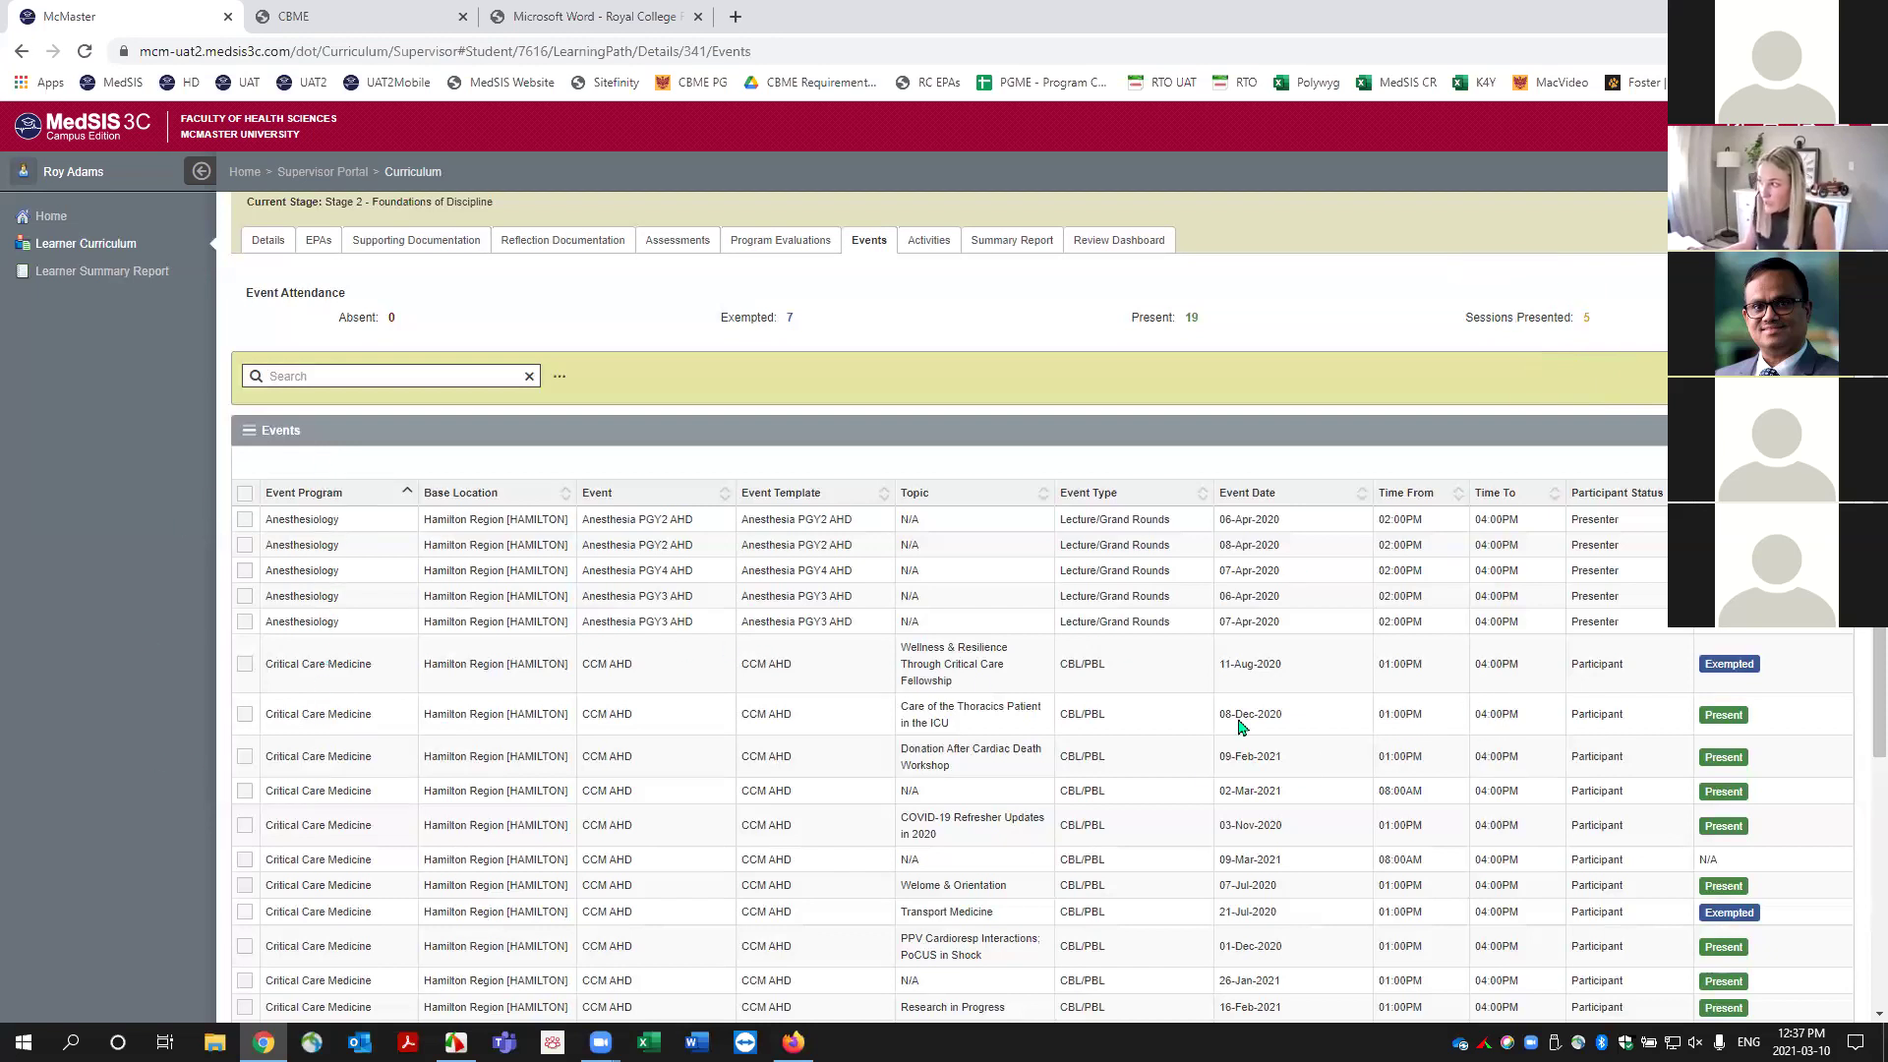
Filter the learner's event attendance list by participant status Presenter.
click(559, 379)
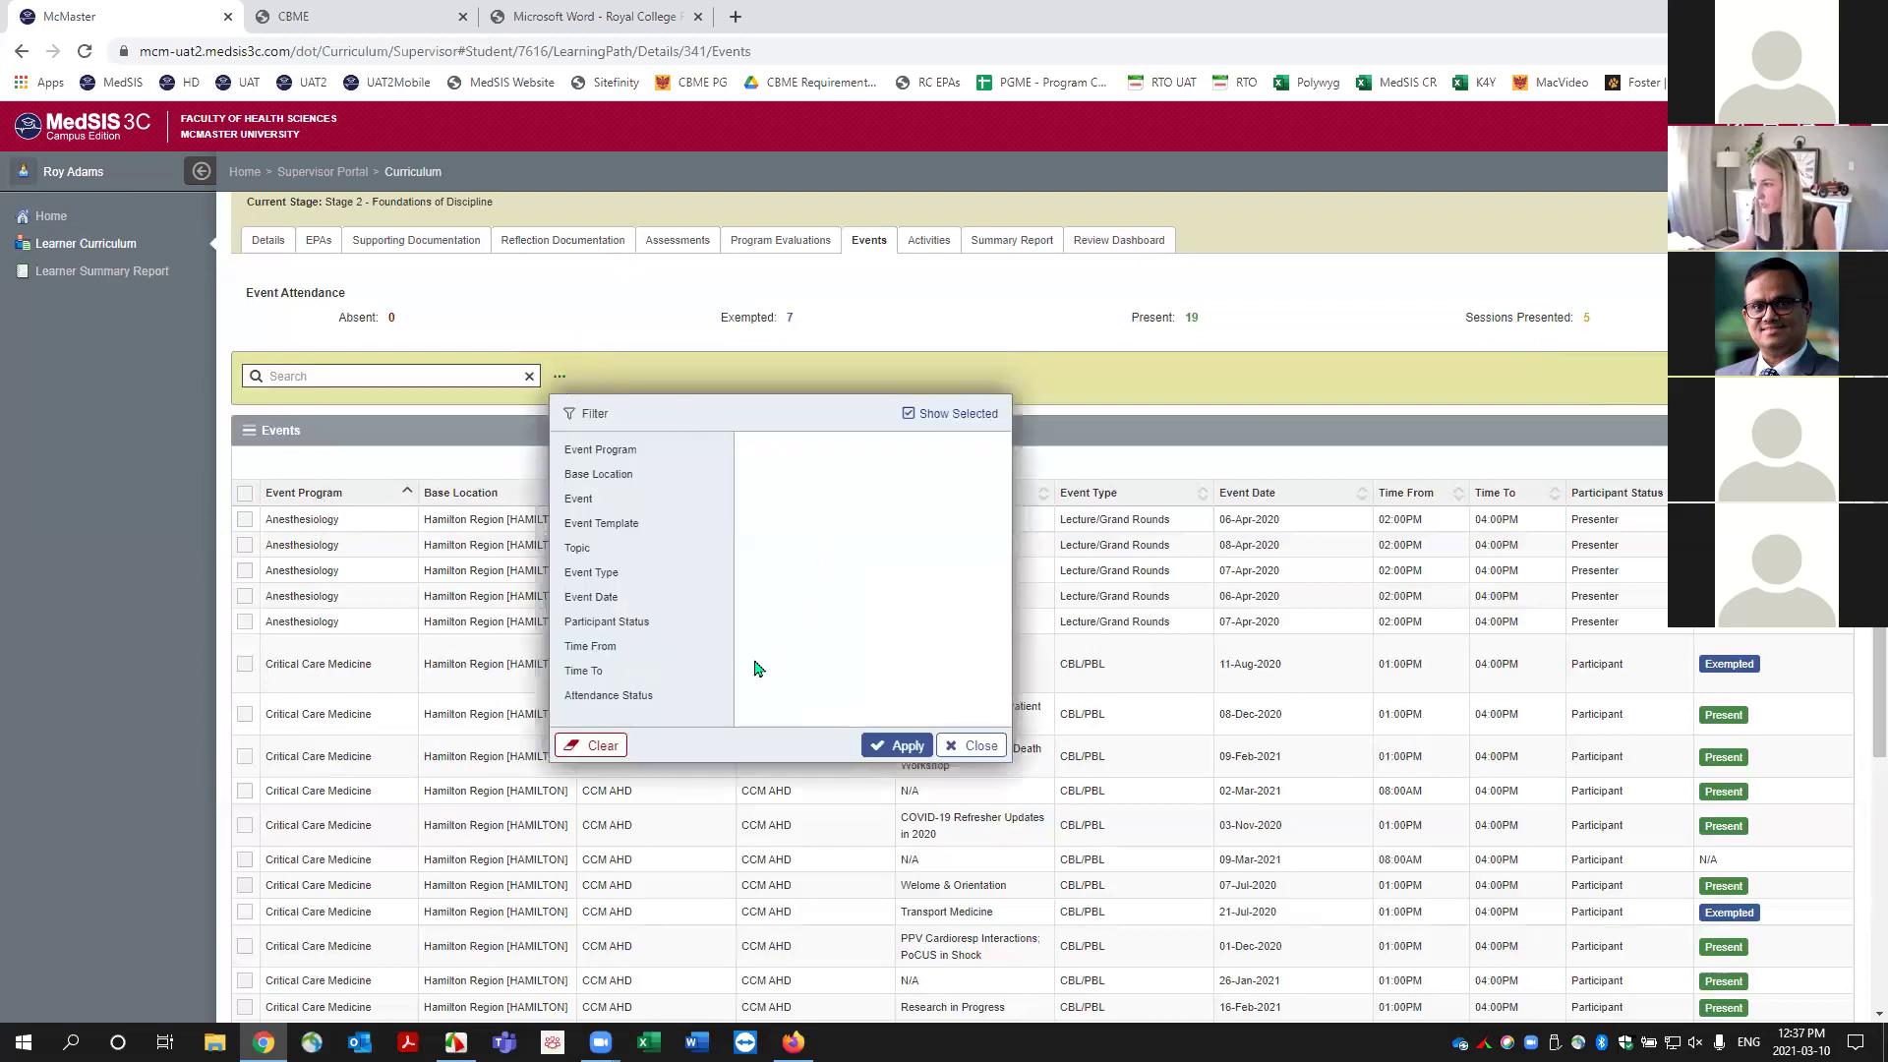
click(636, 698)
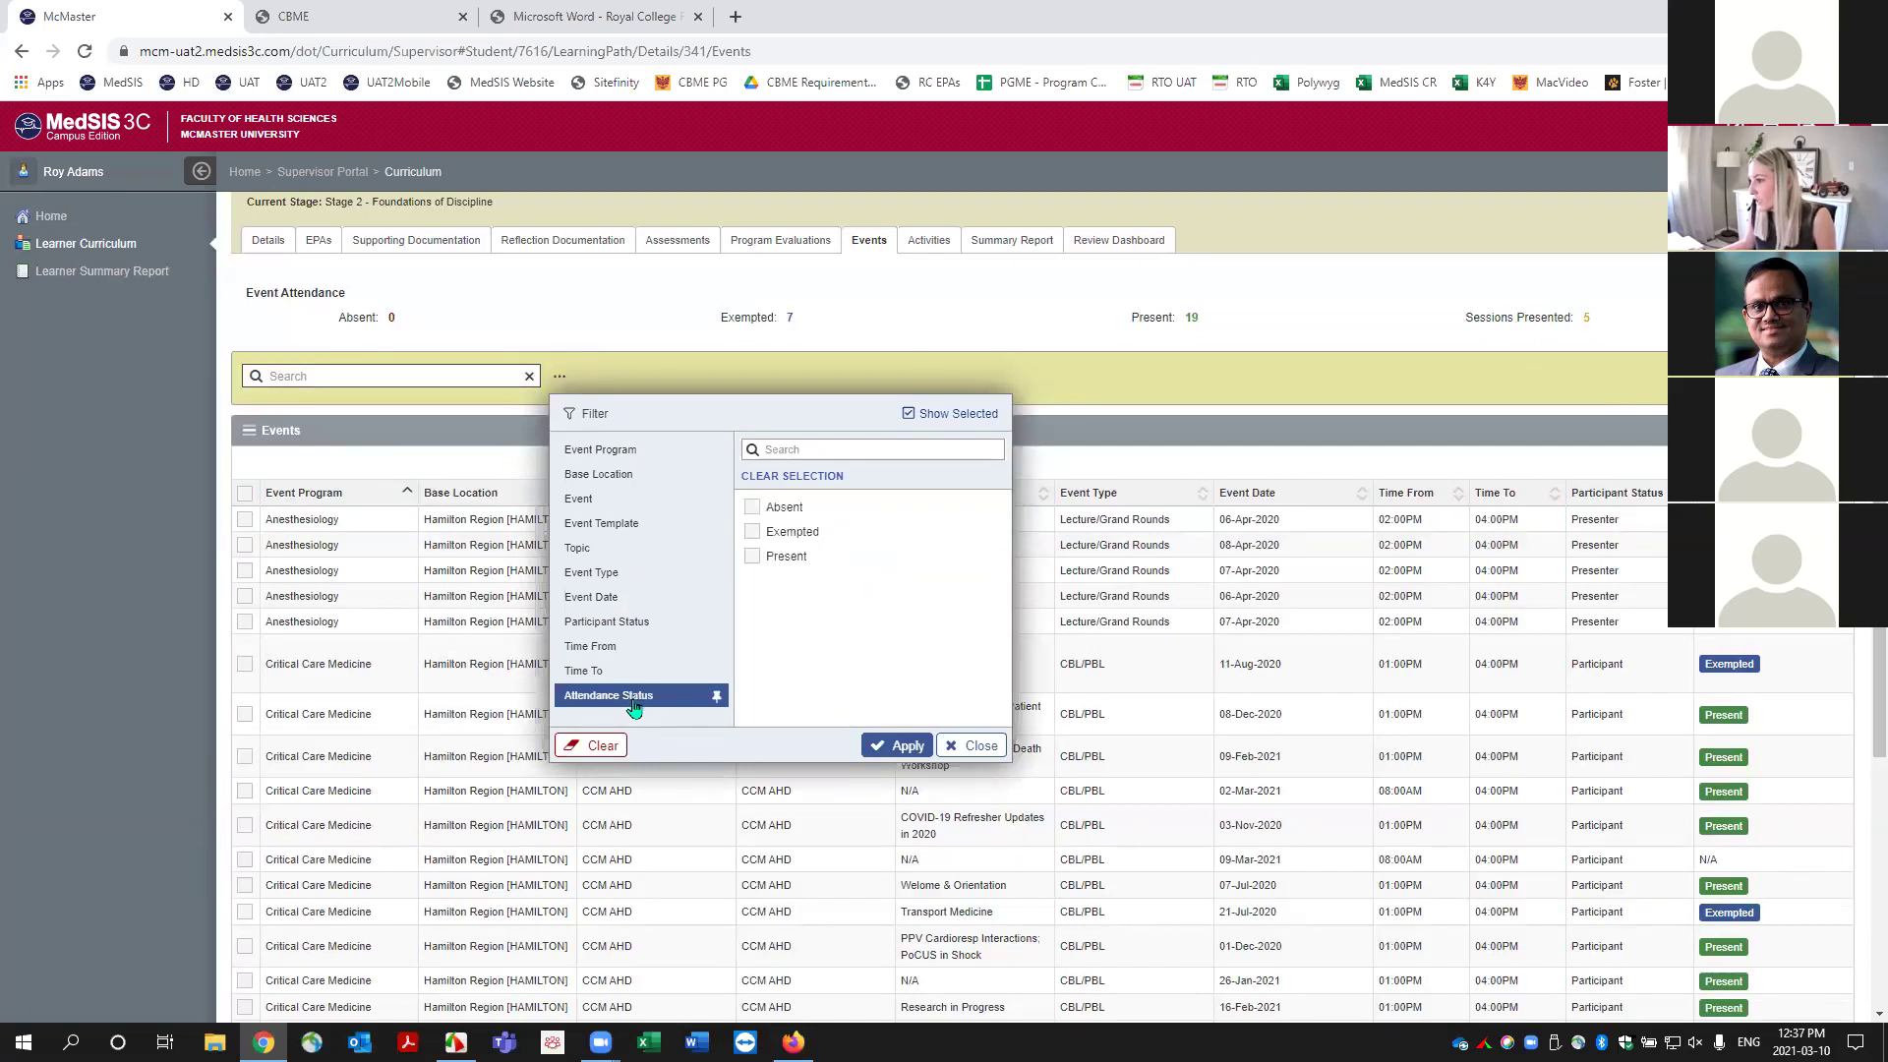
click(645, 625)
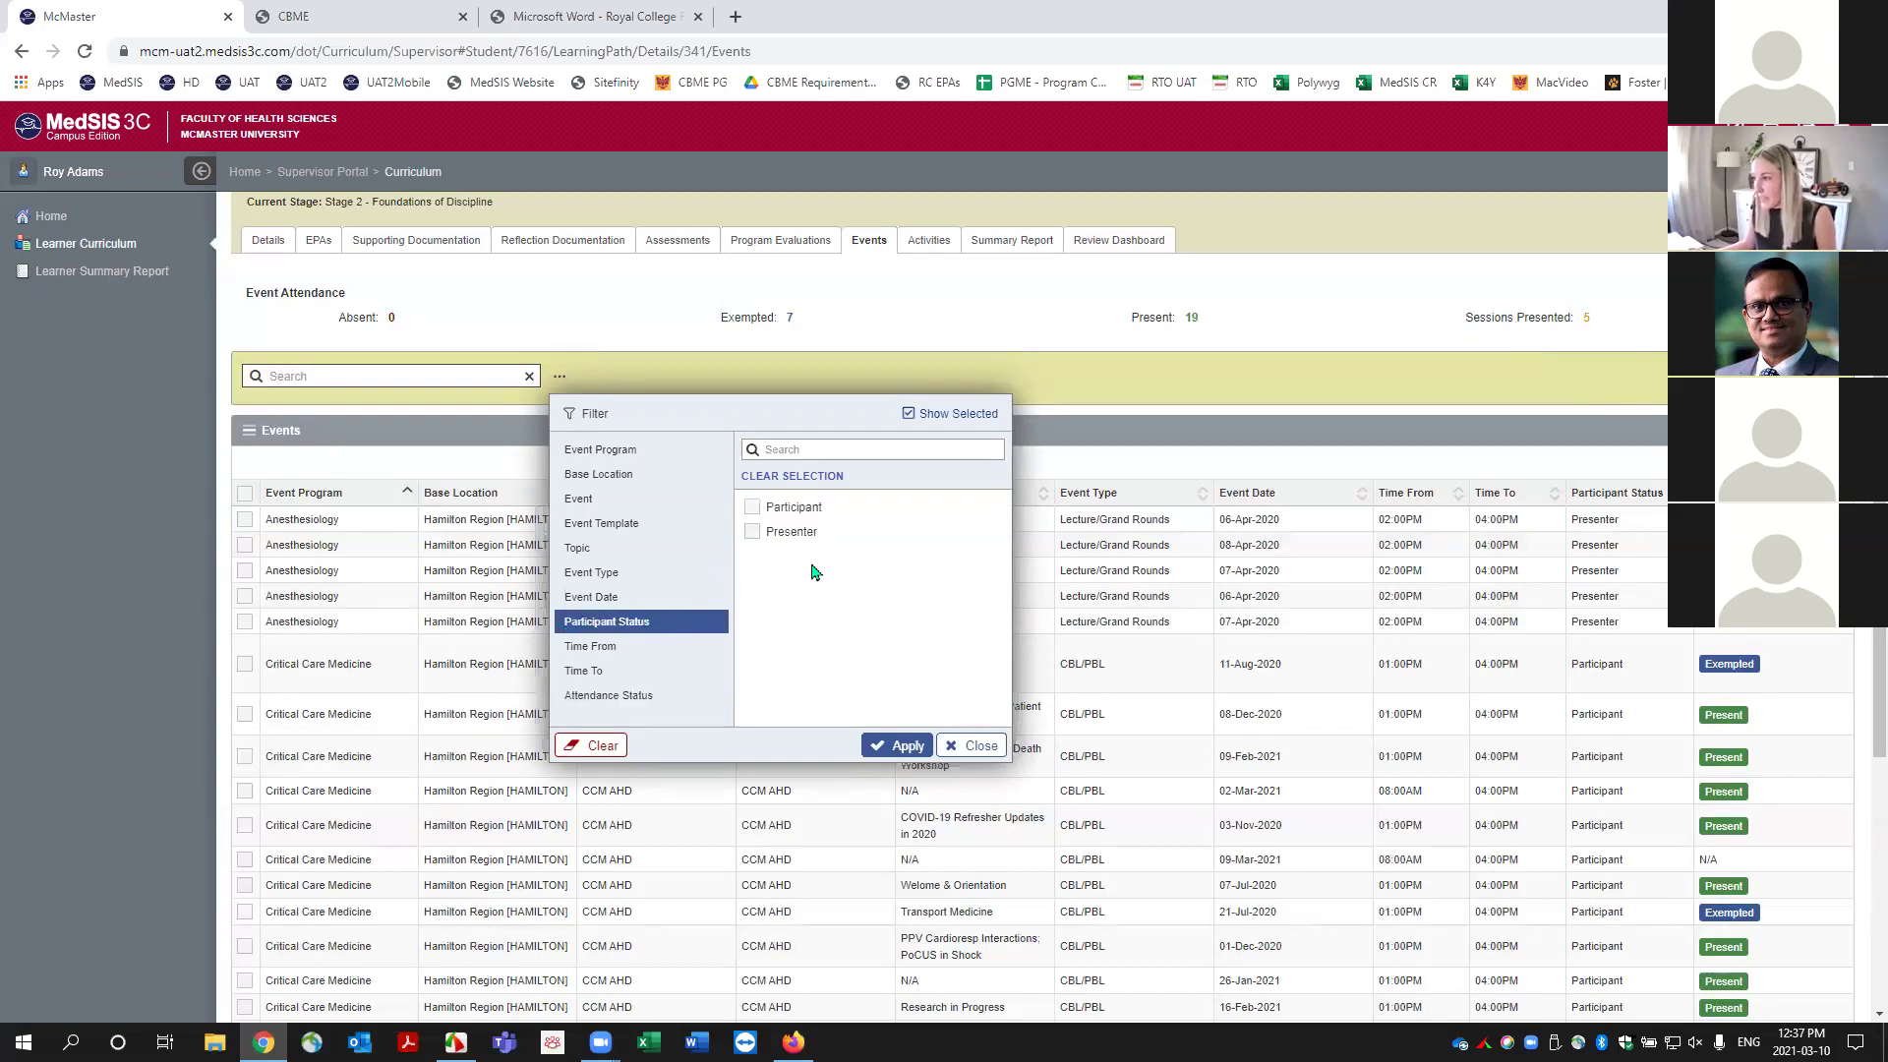
click(782, 532)
click(903, 745)
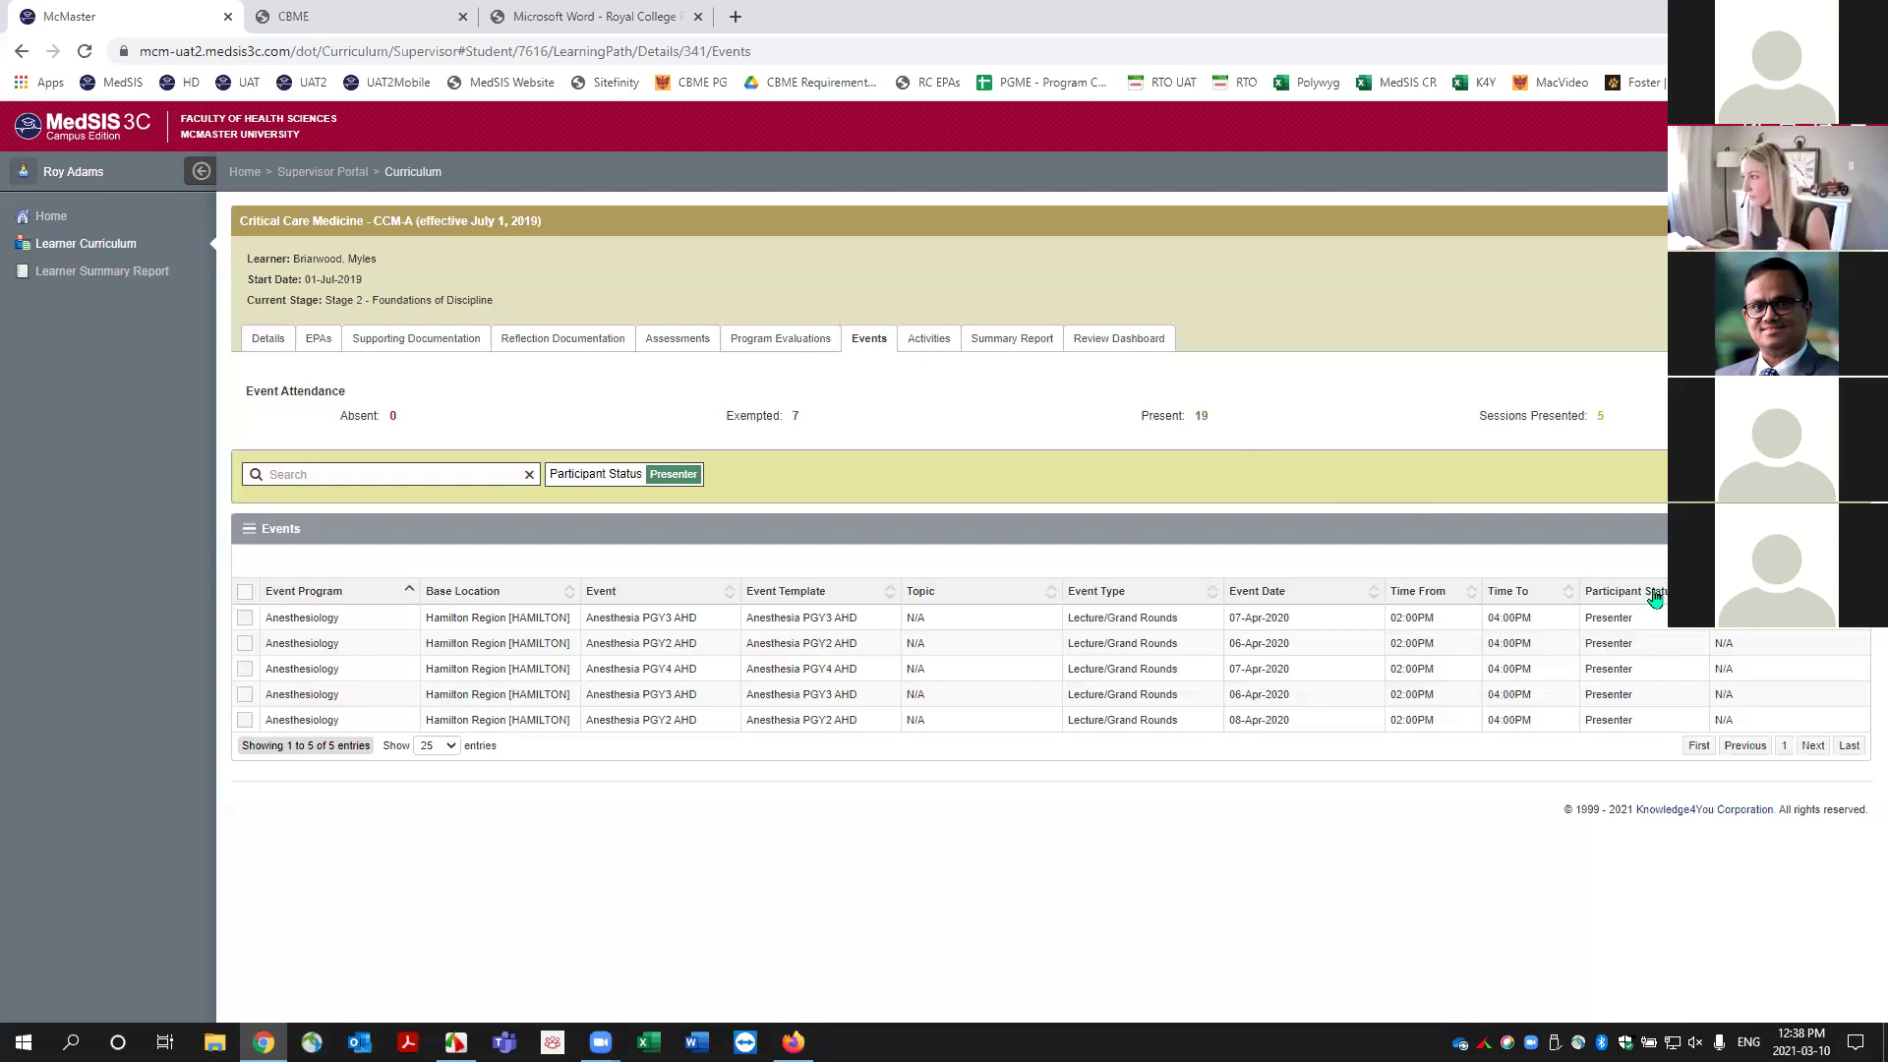
click(576, 479)
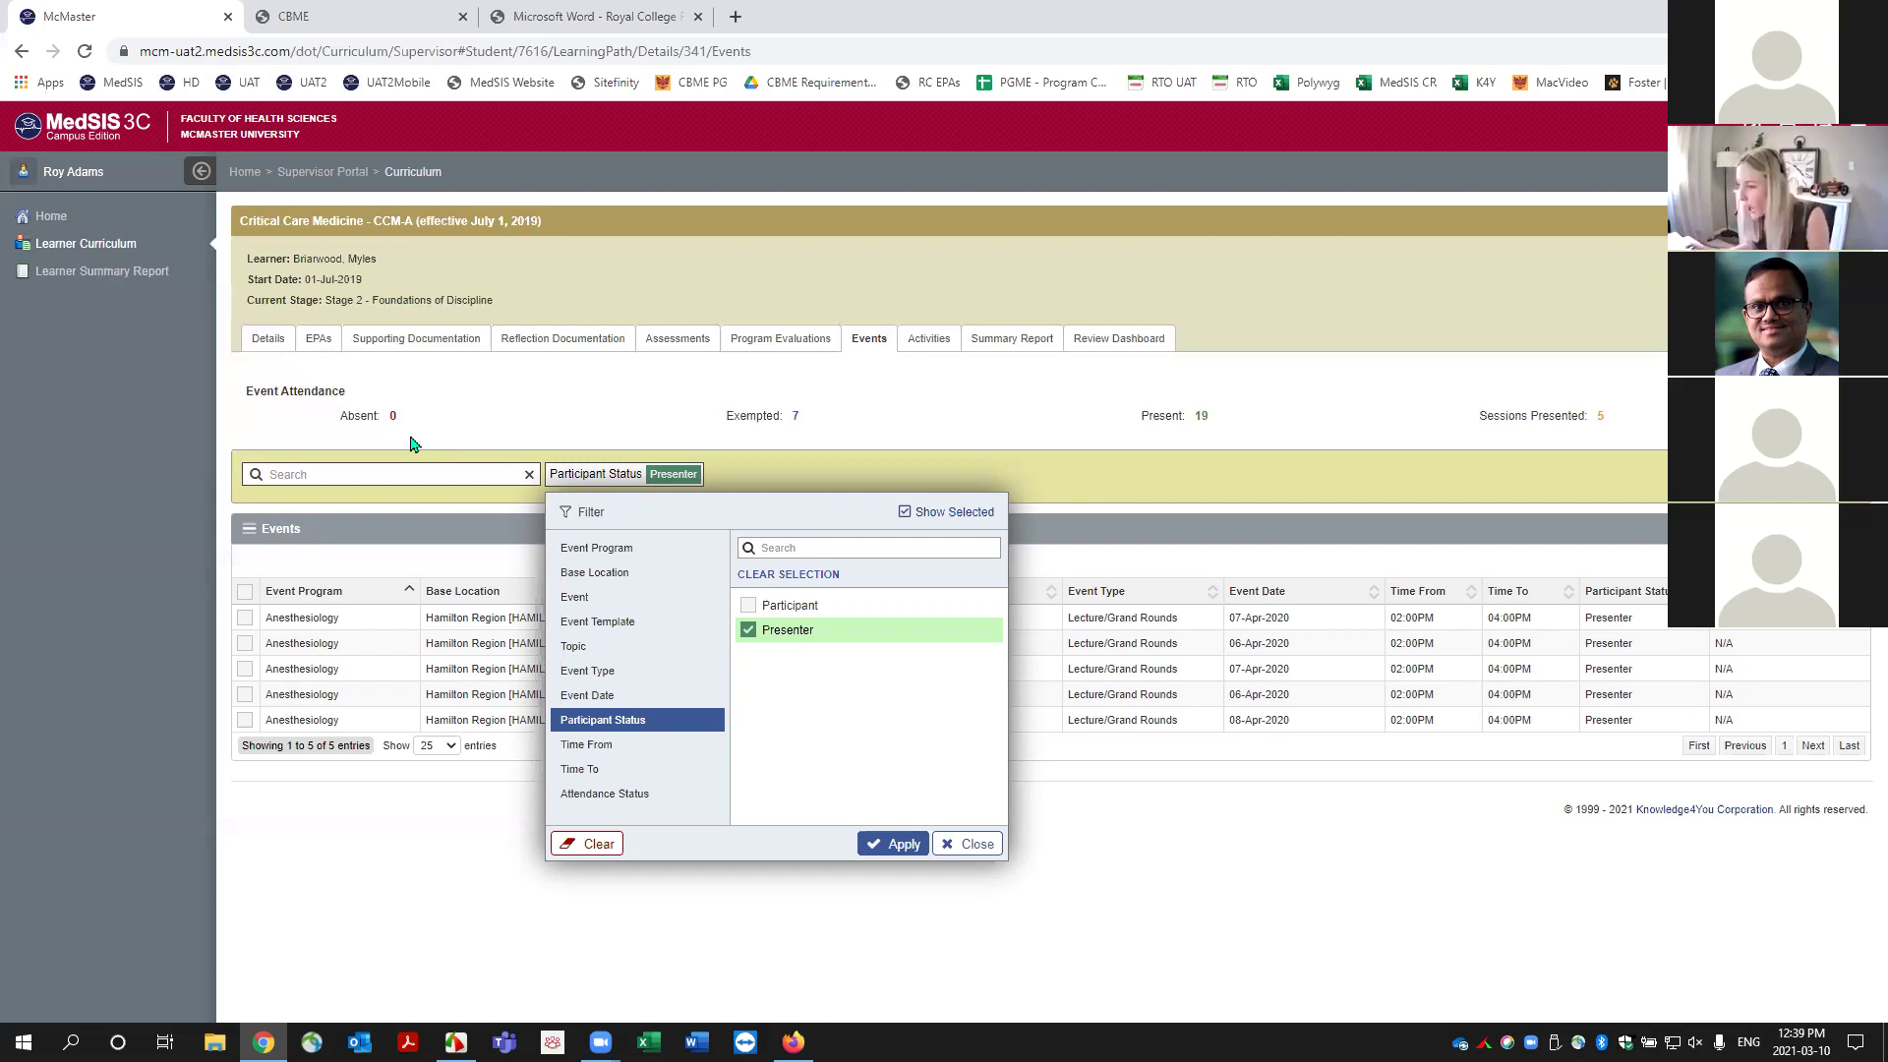
click(972, 847)
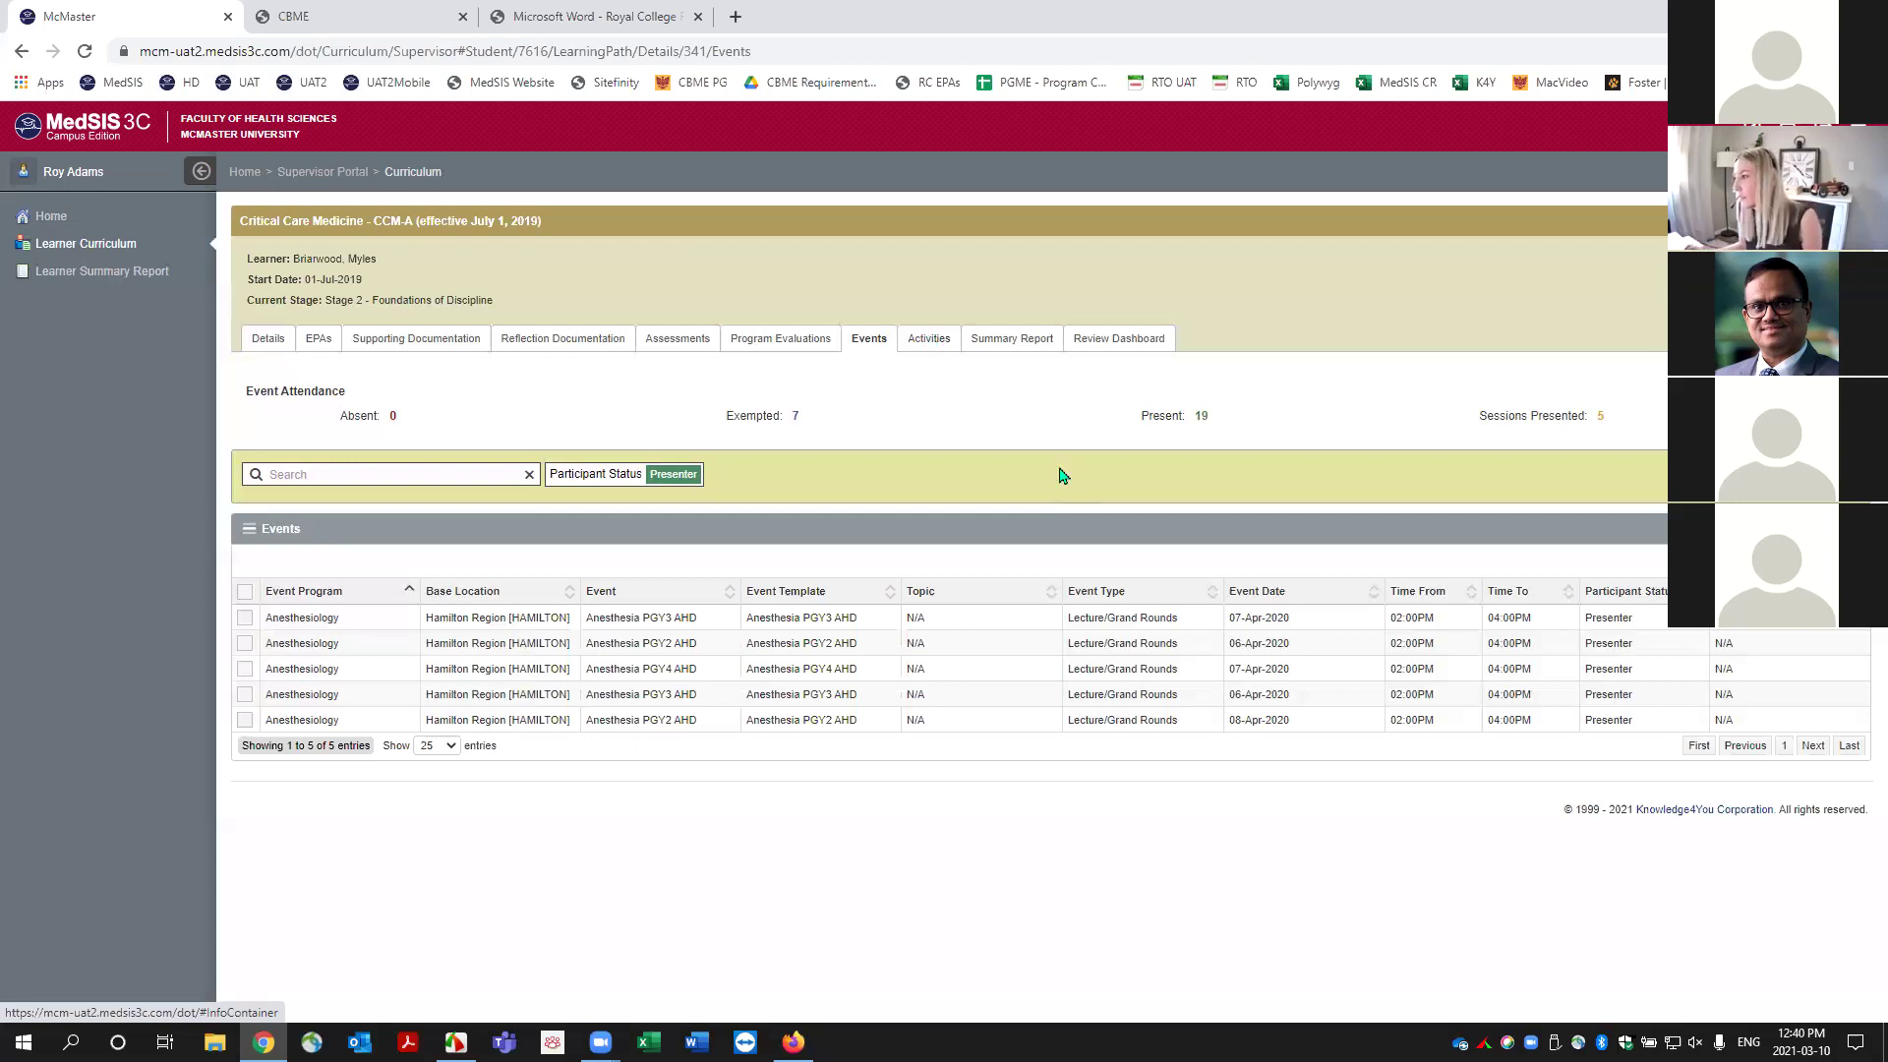
View the learner's activities, and set the summary report's date range from 01-Jan-2021 to 10-Mar-2021.
click(934, 342)
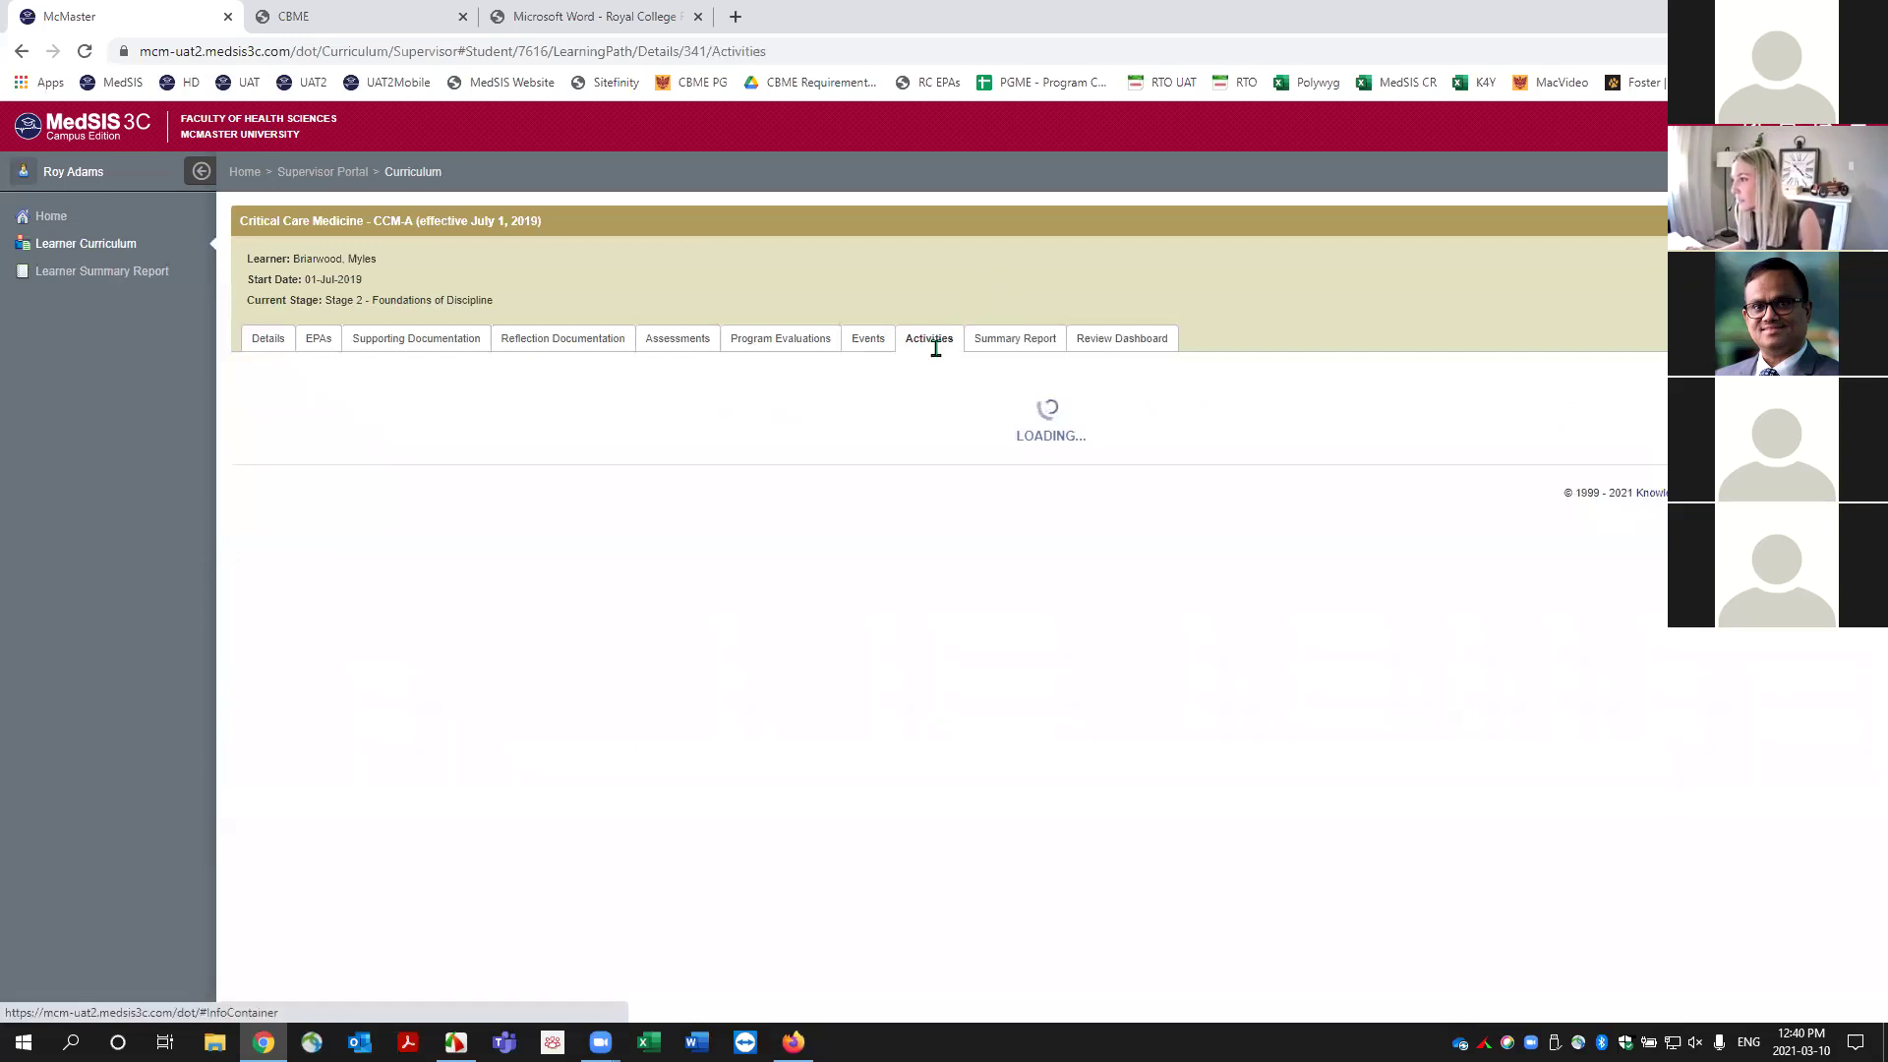
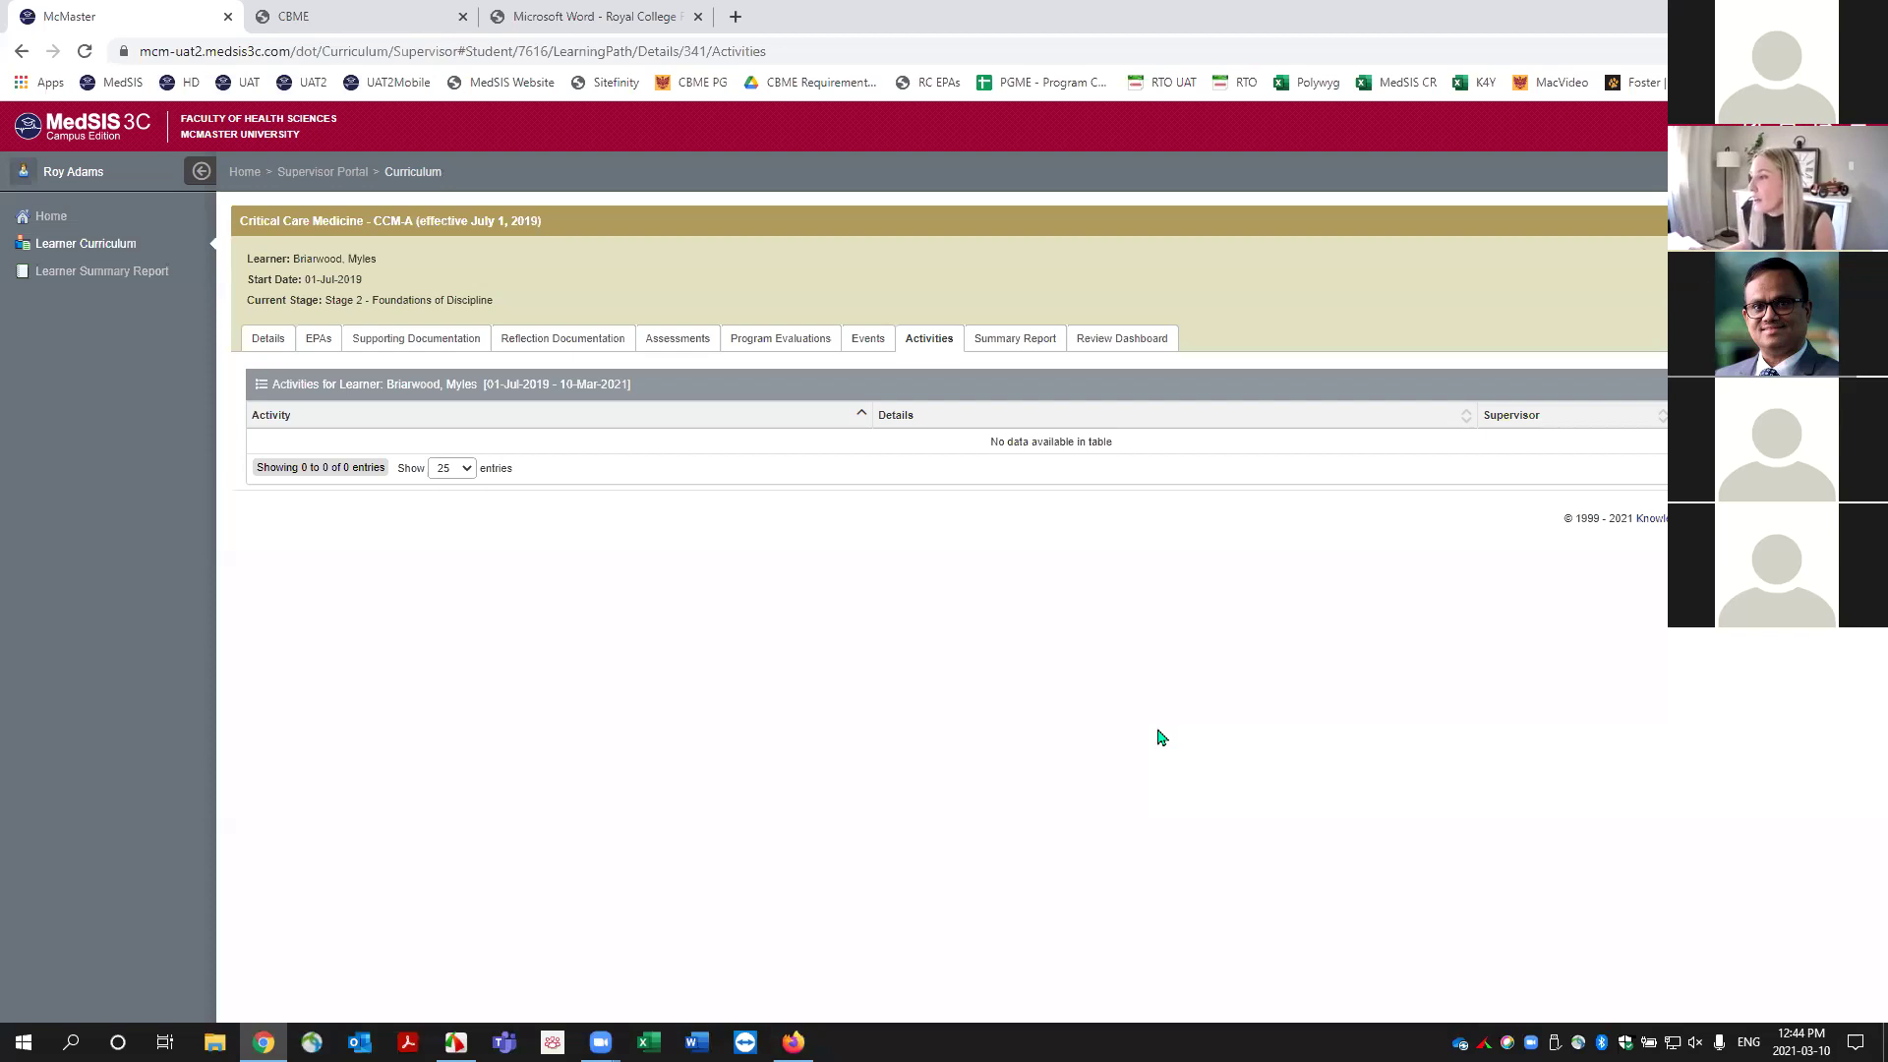
click(1013, 350)
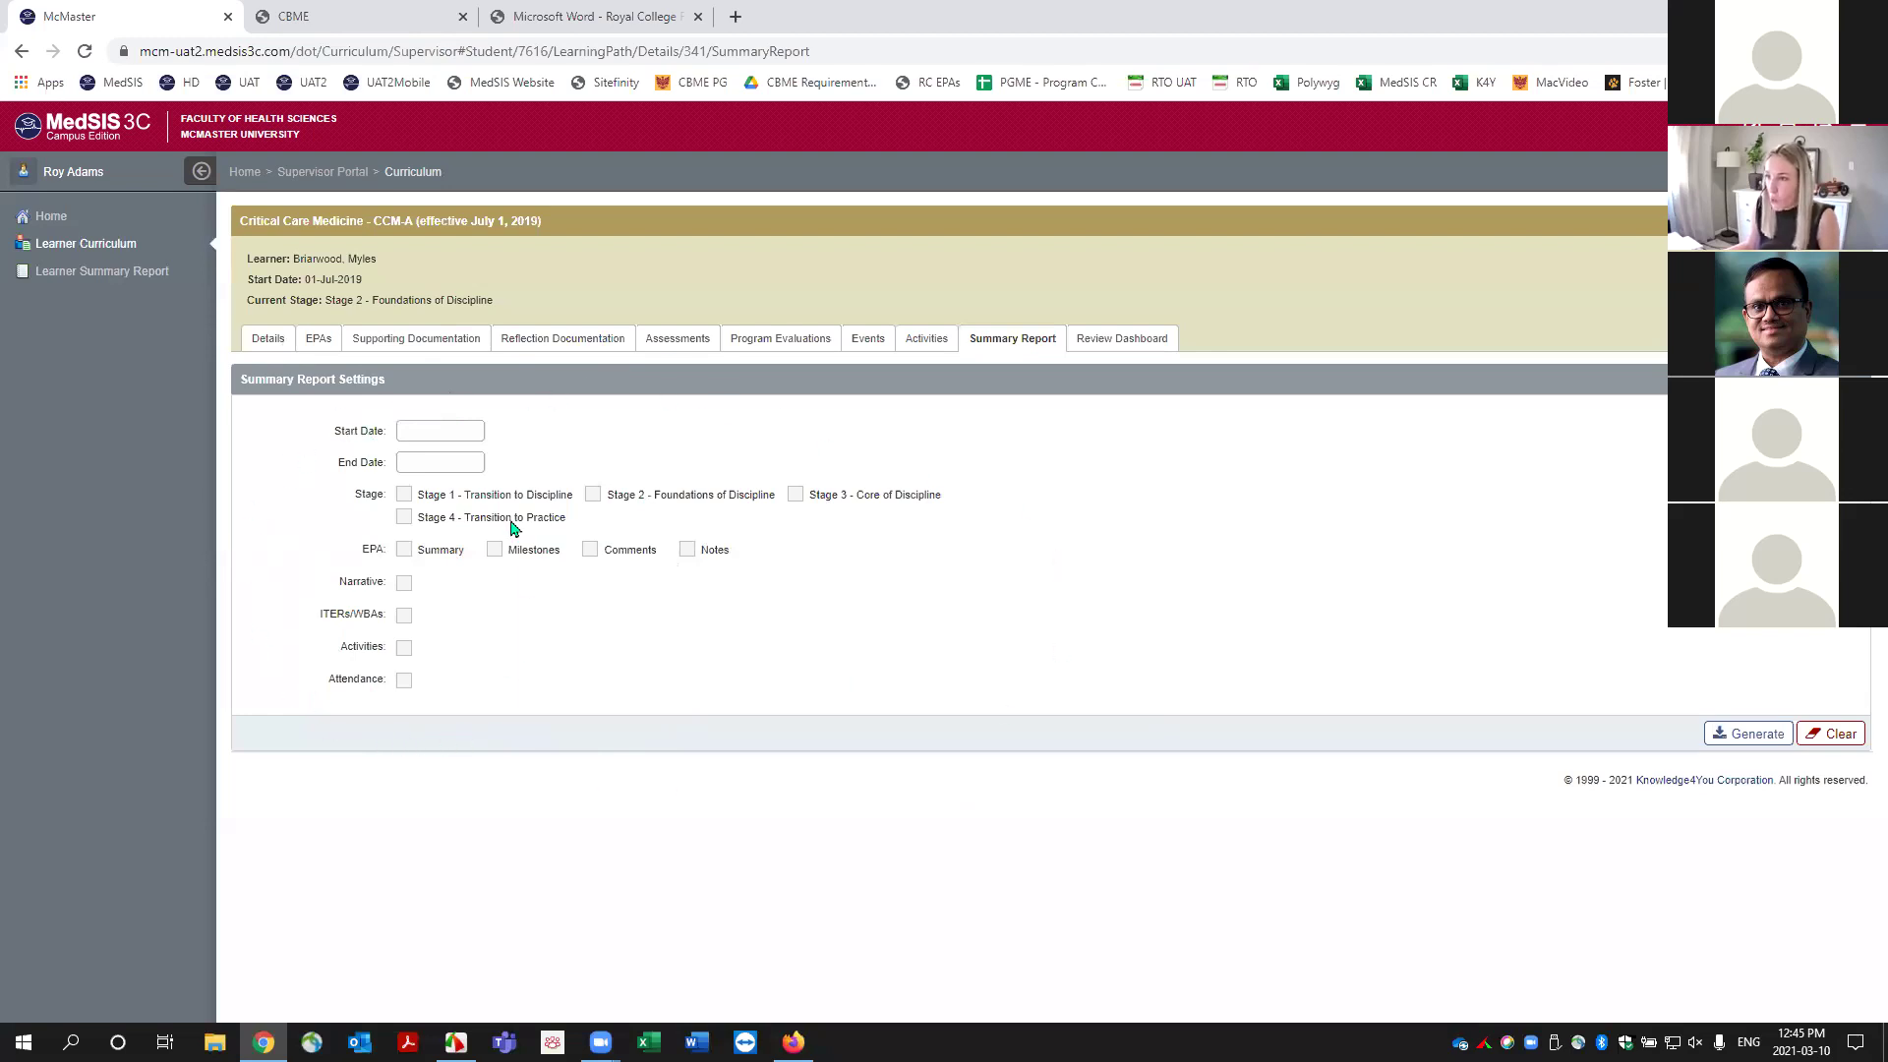
click(411, 430)
click(422, 169)
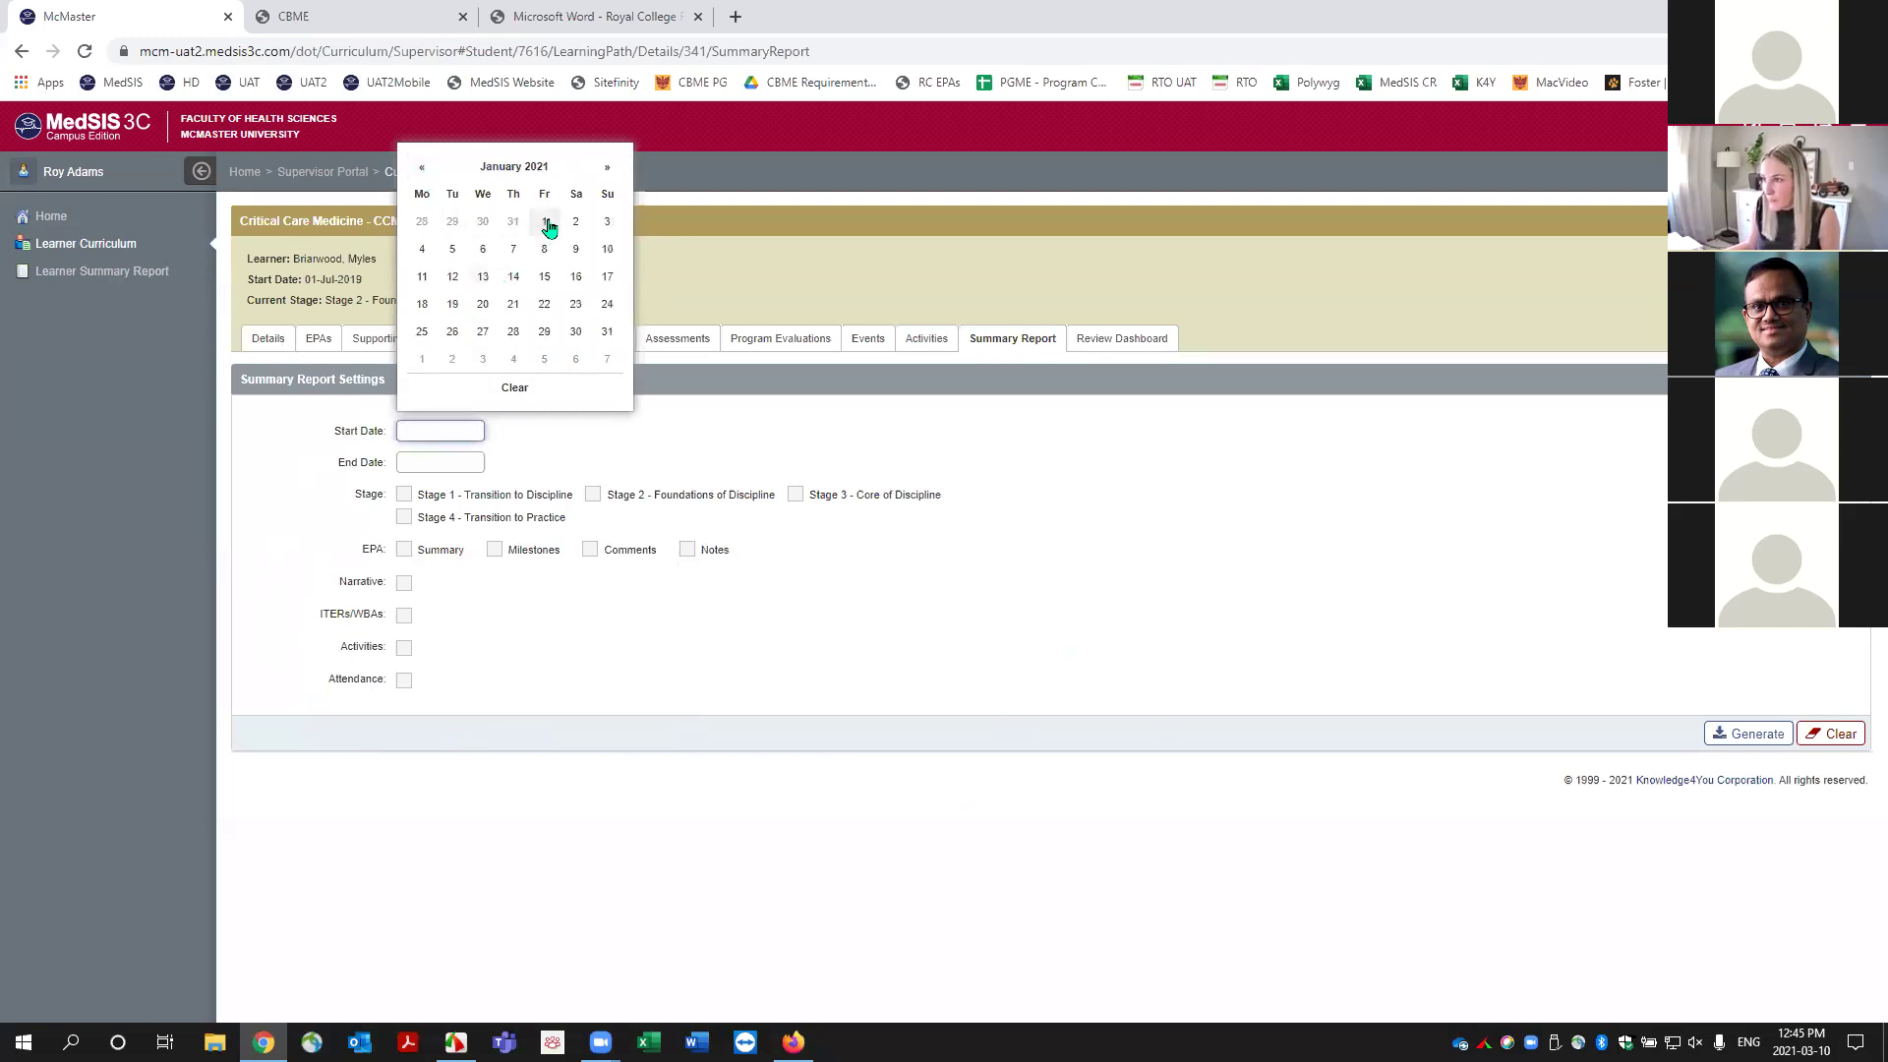
click(544, 228)
click(446, 460)
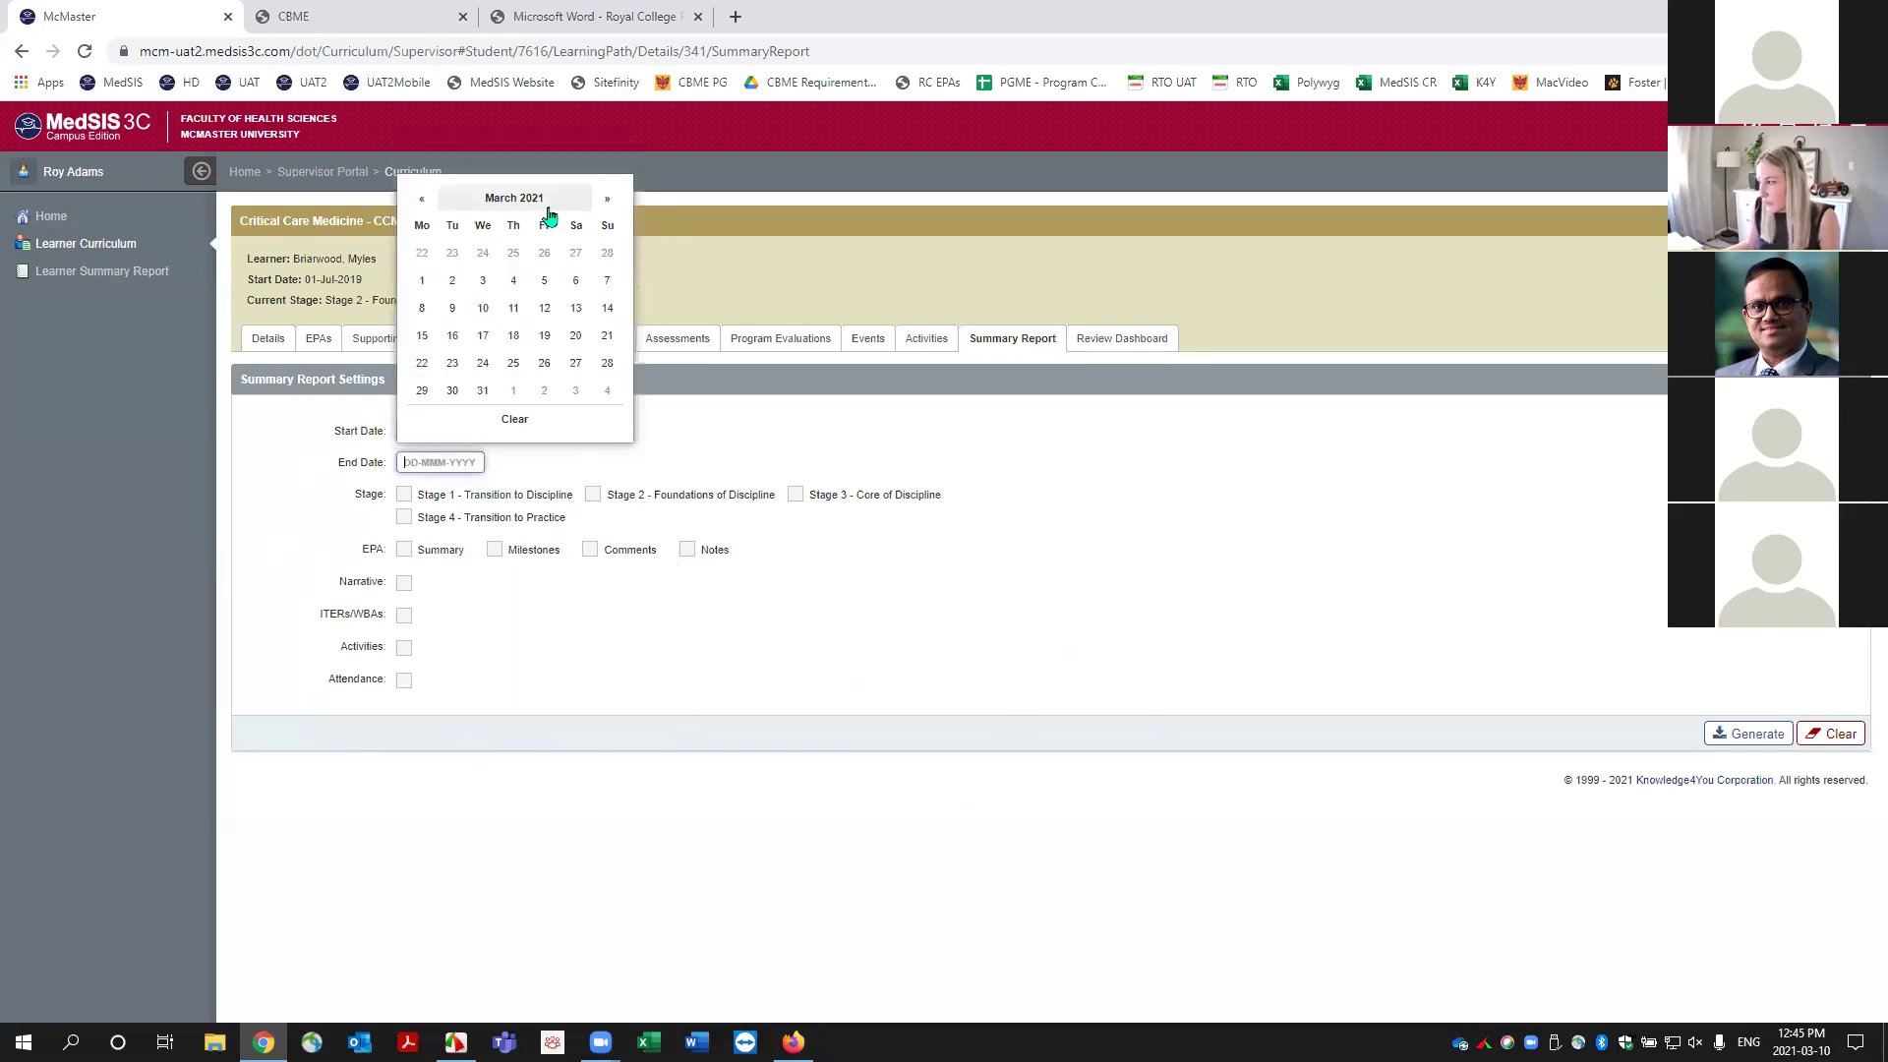
click(482, 308)
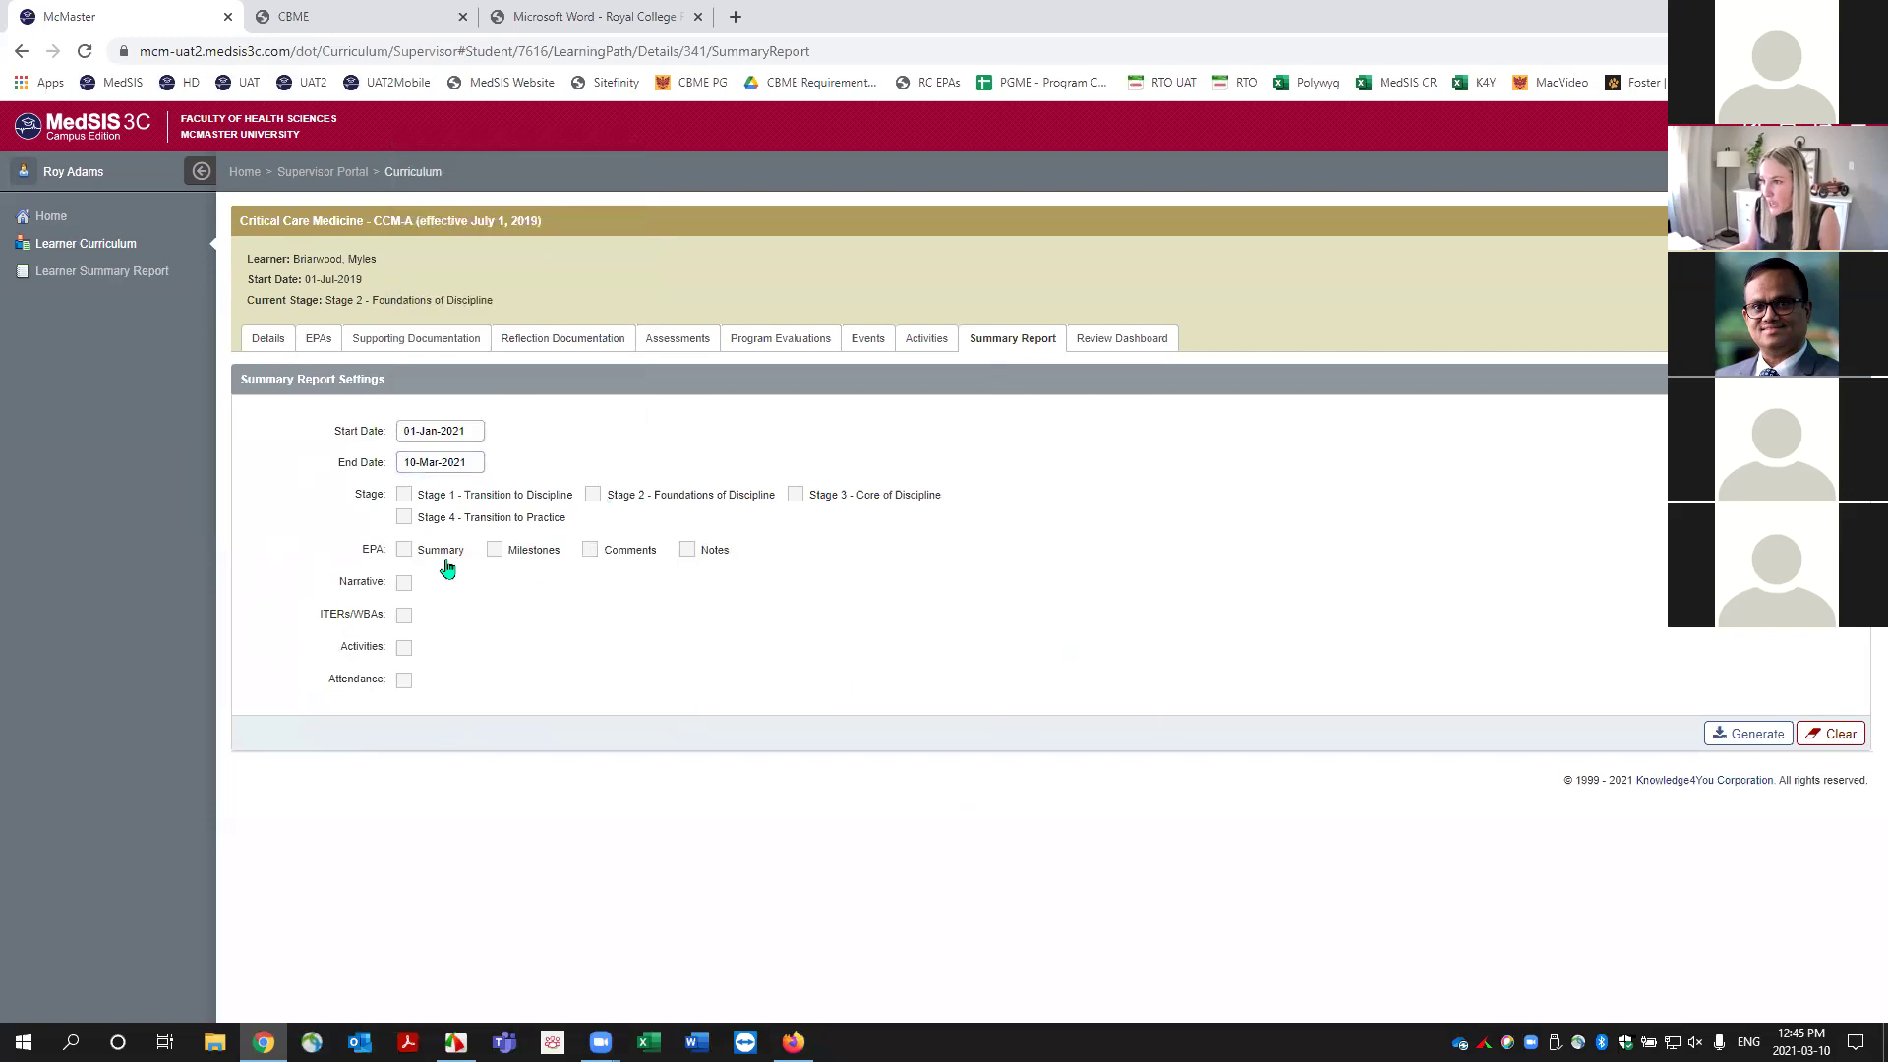
Select all four stages for the summary report, and clear all but Stage 2 - Foundations of Discipline.
click(404, 494)
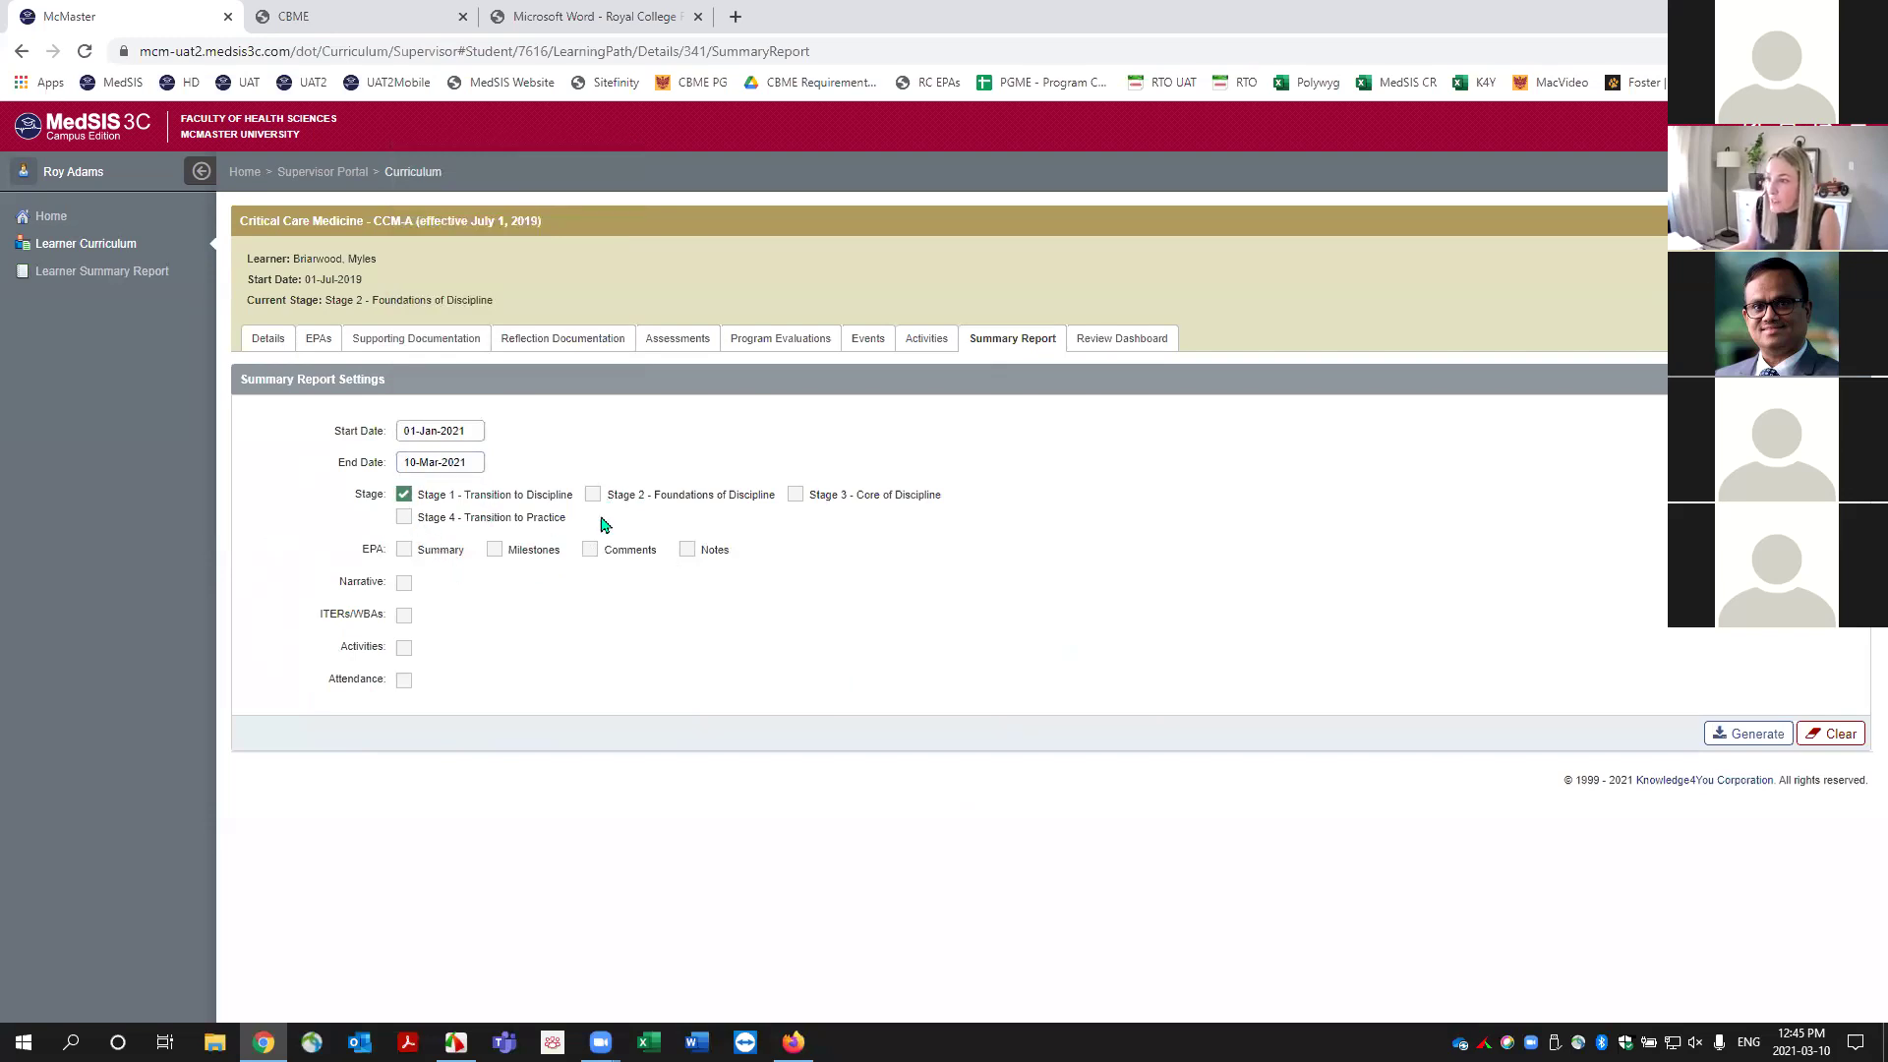
click(592, 494)
click(795, 494)
click(404, 517)
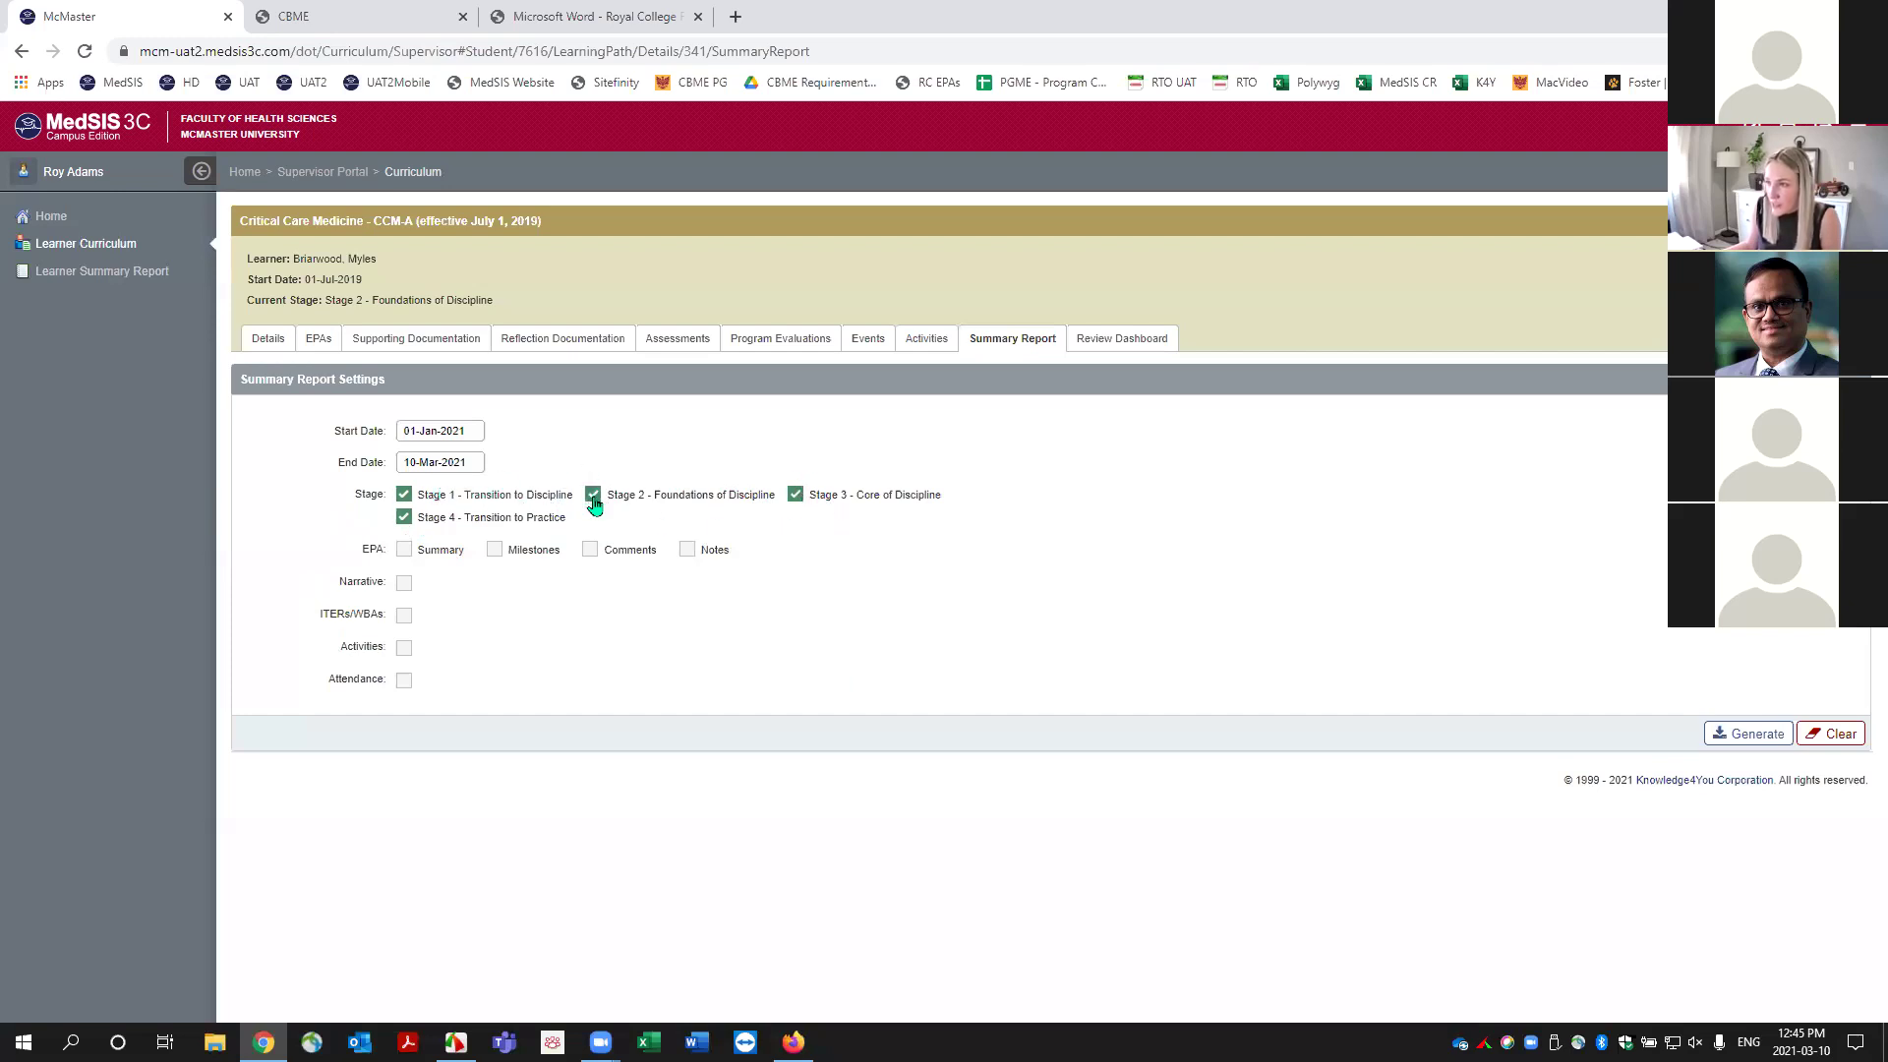
click(404, 495)
click(404, 517)
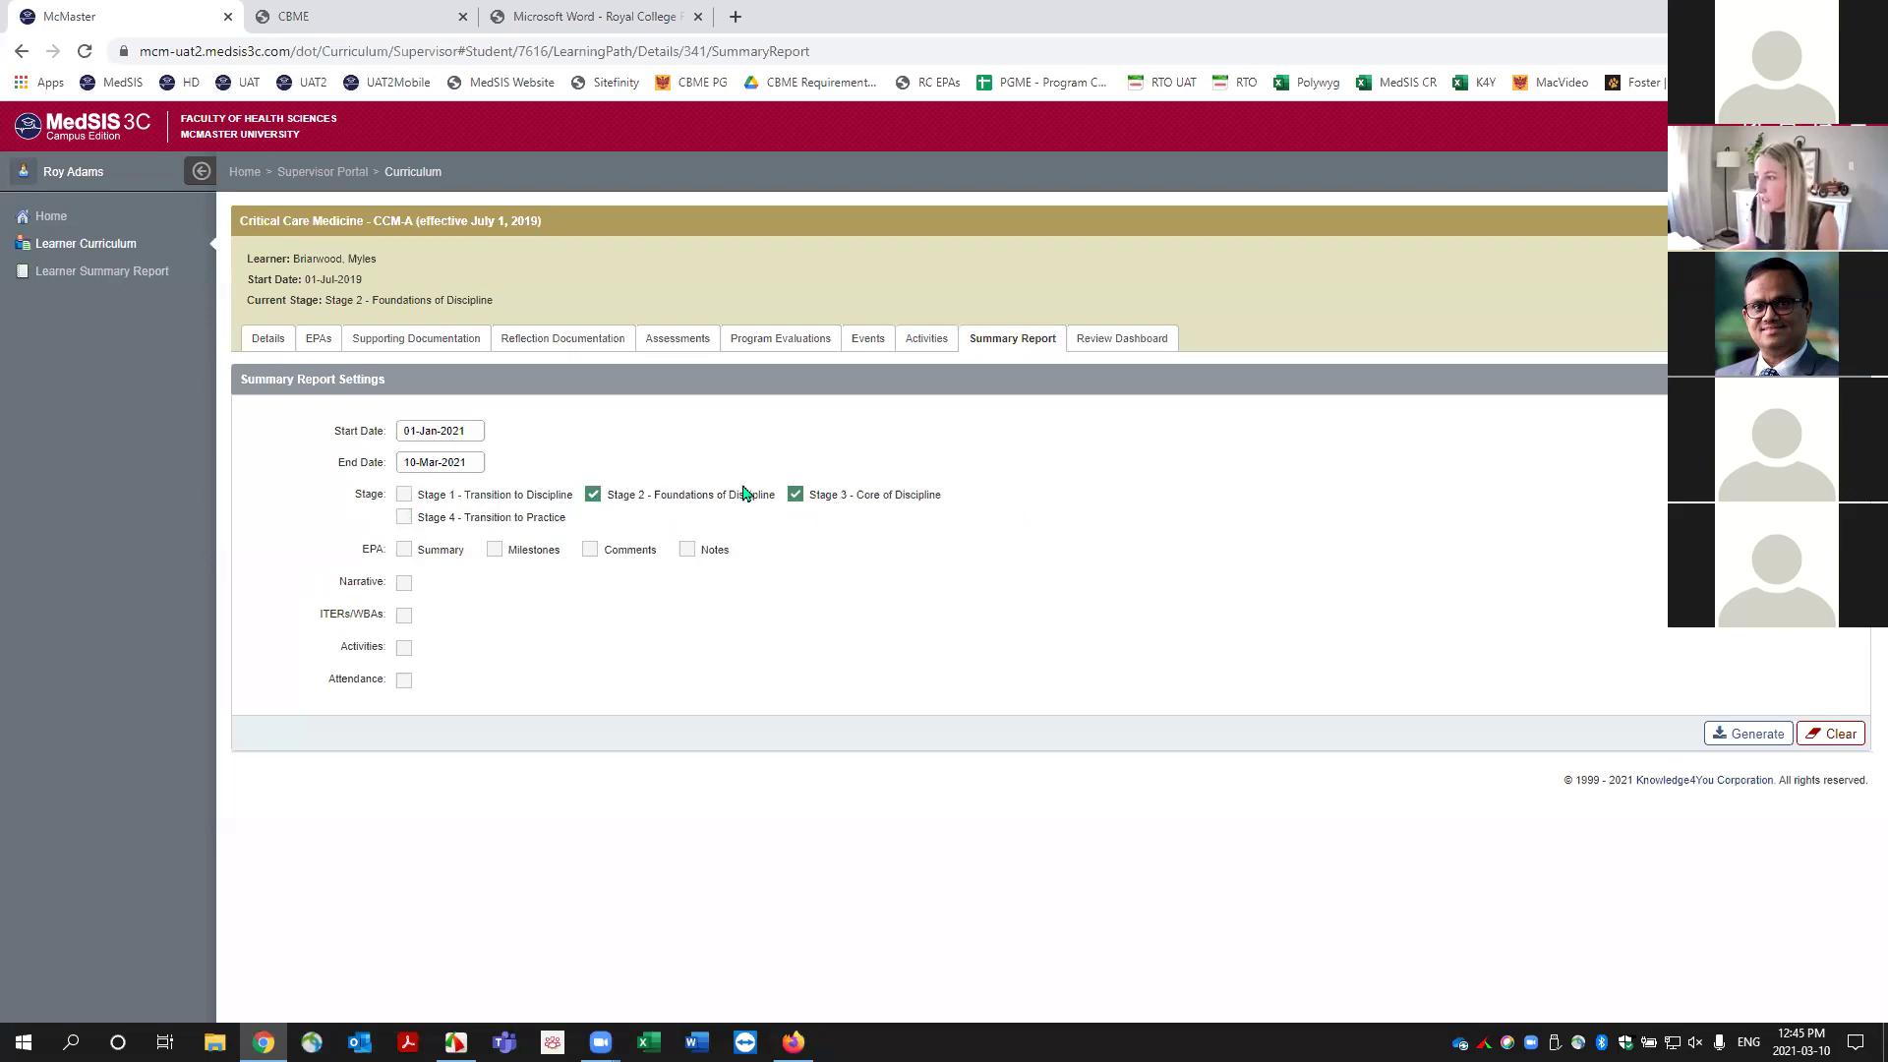
click(795, 496)
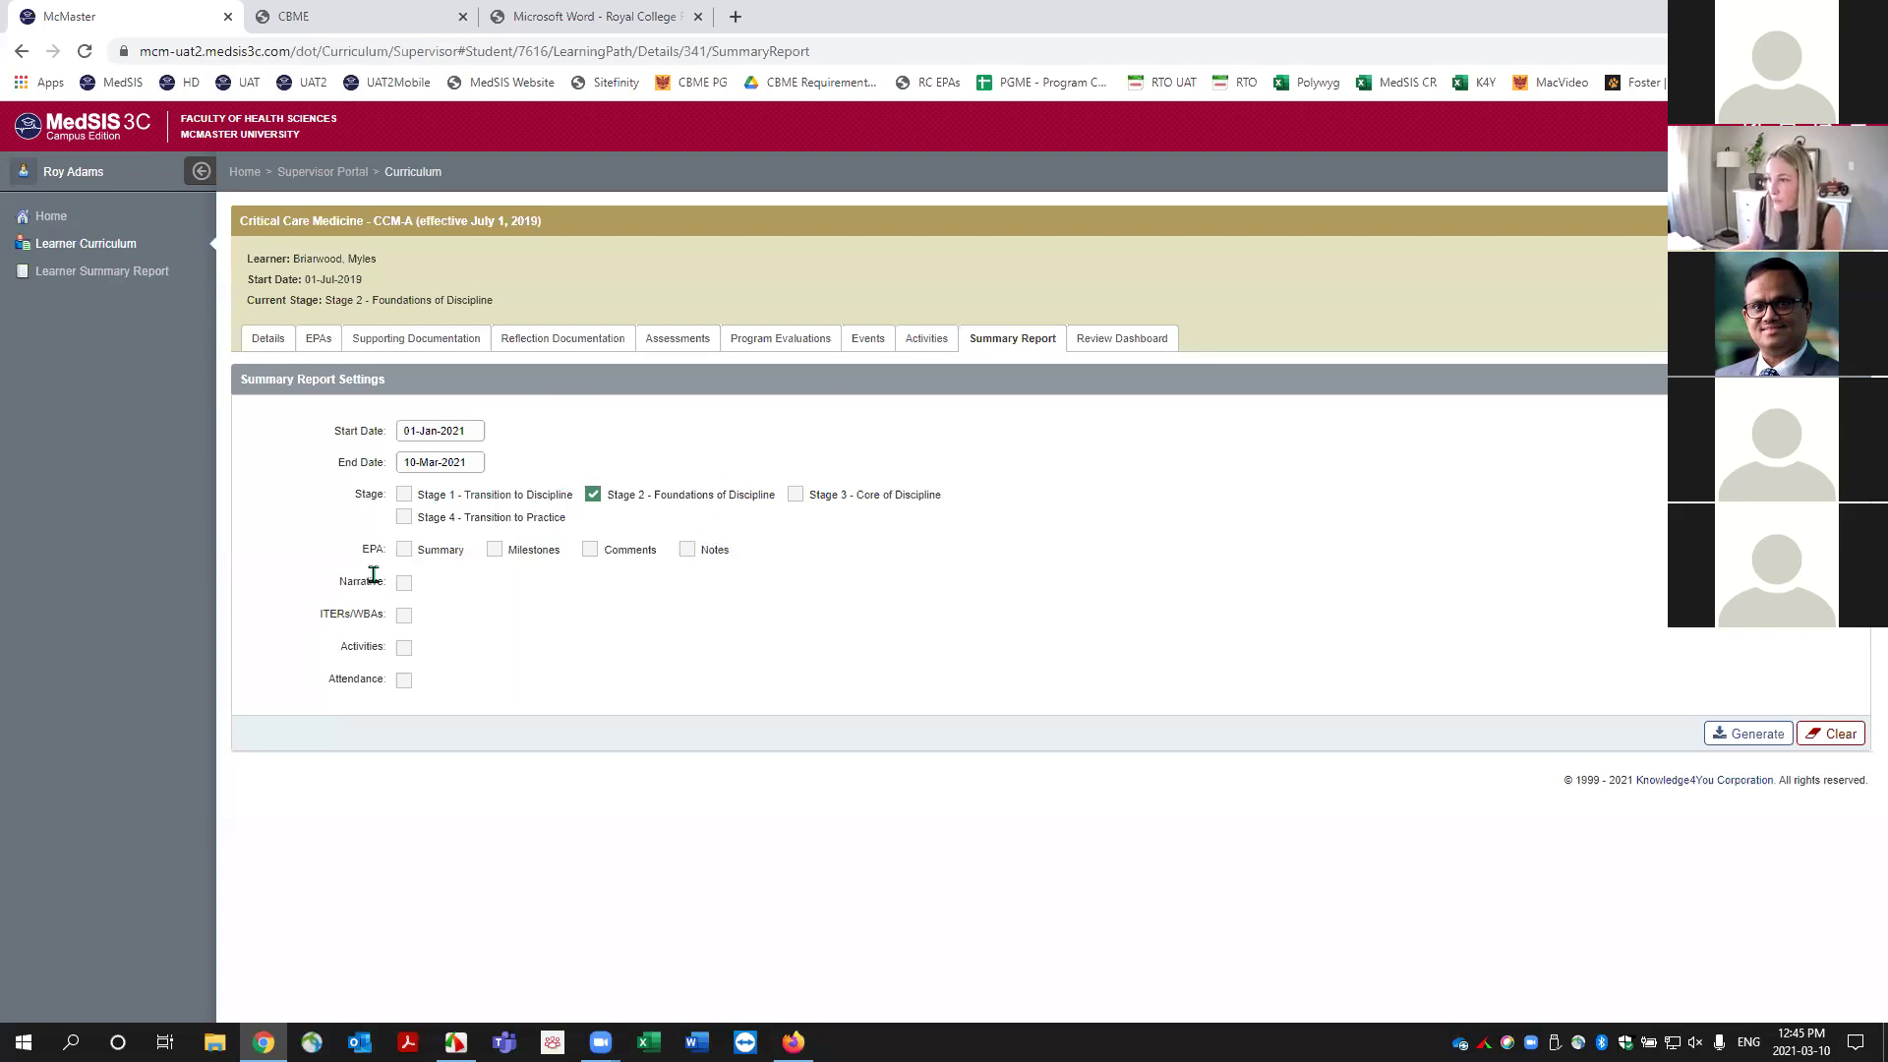
Include the EPA summary, milestones, comments and notes, plus narrative, ITERs/WBAs, activities and attendance in the summary report.
click(403, 551)
click(495, 551)
click(591, 550)
click(688, 550)
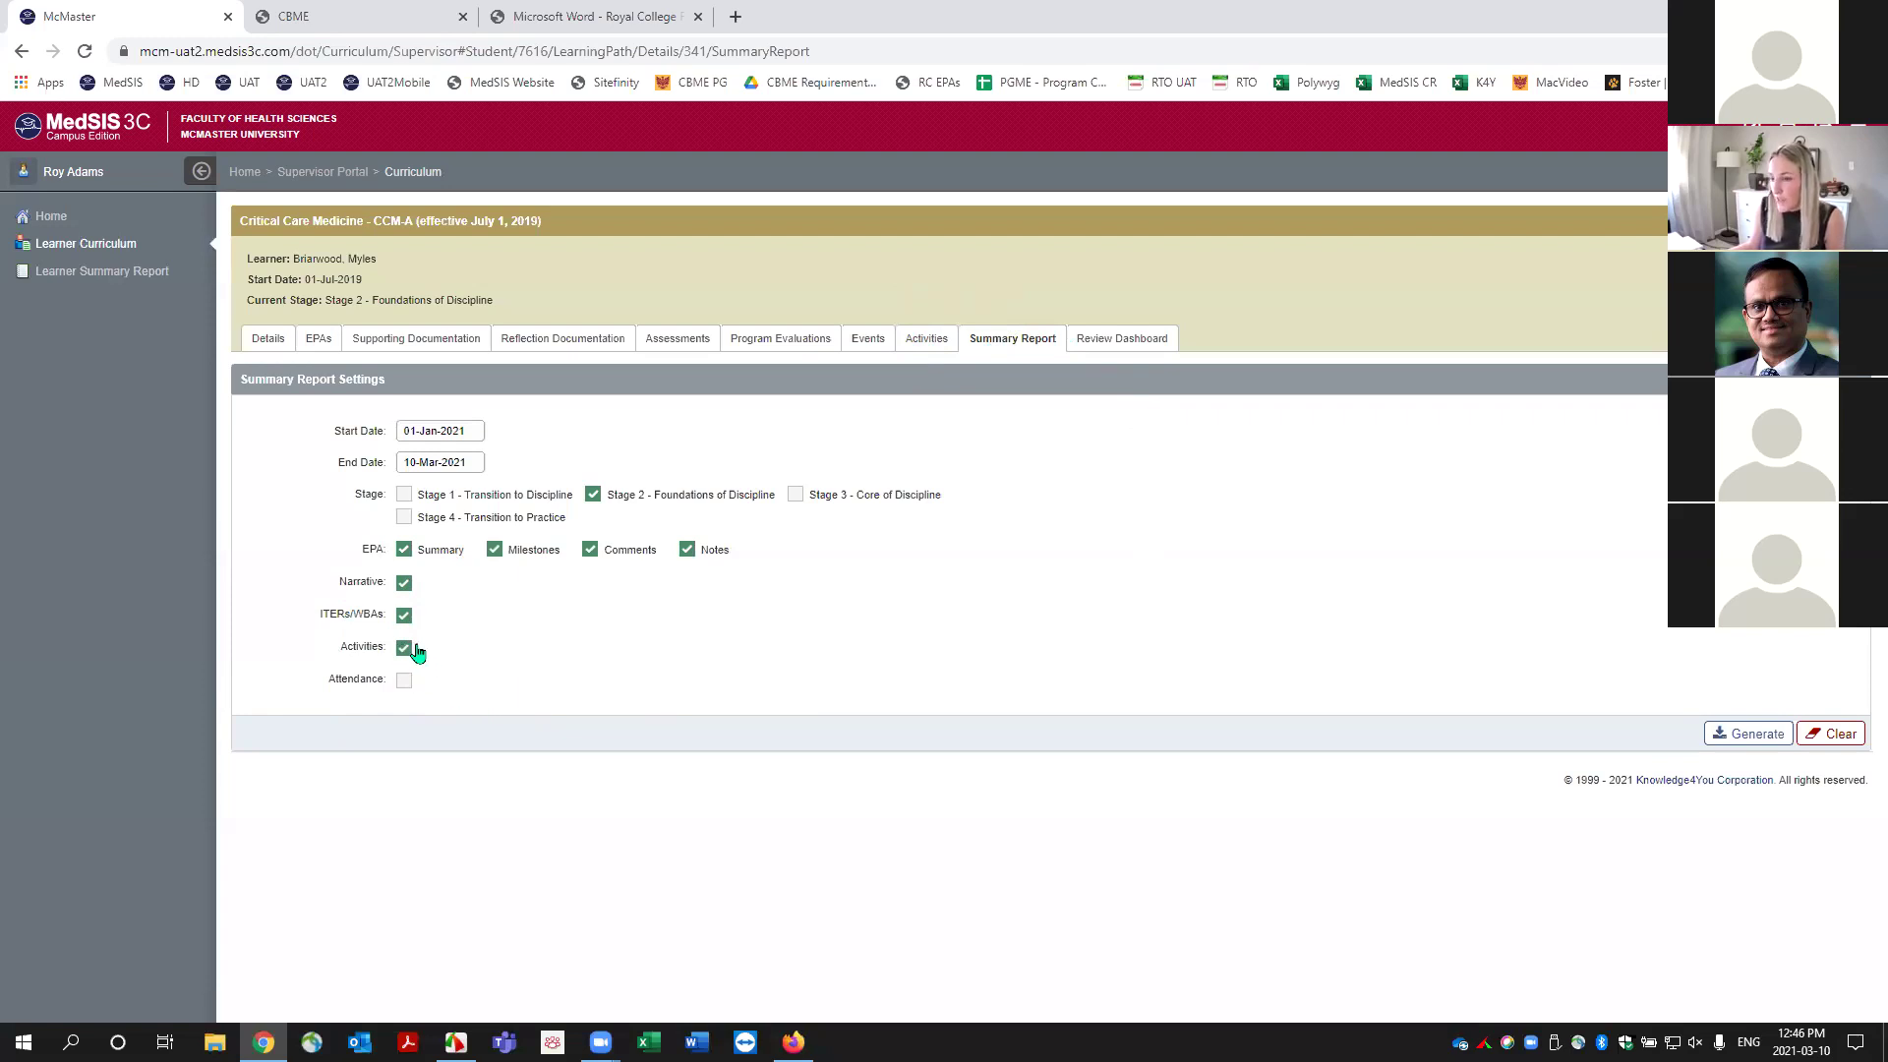
click(403, 680)
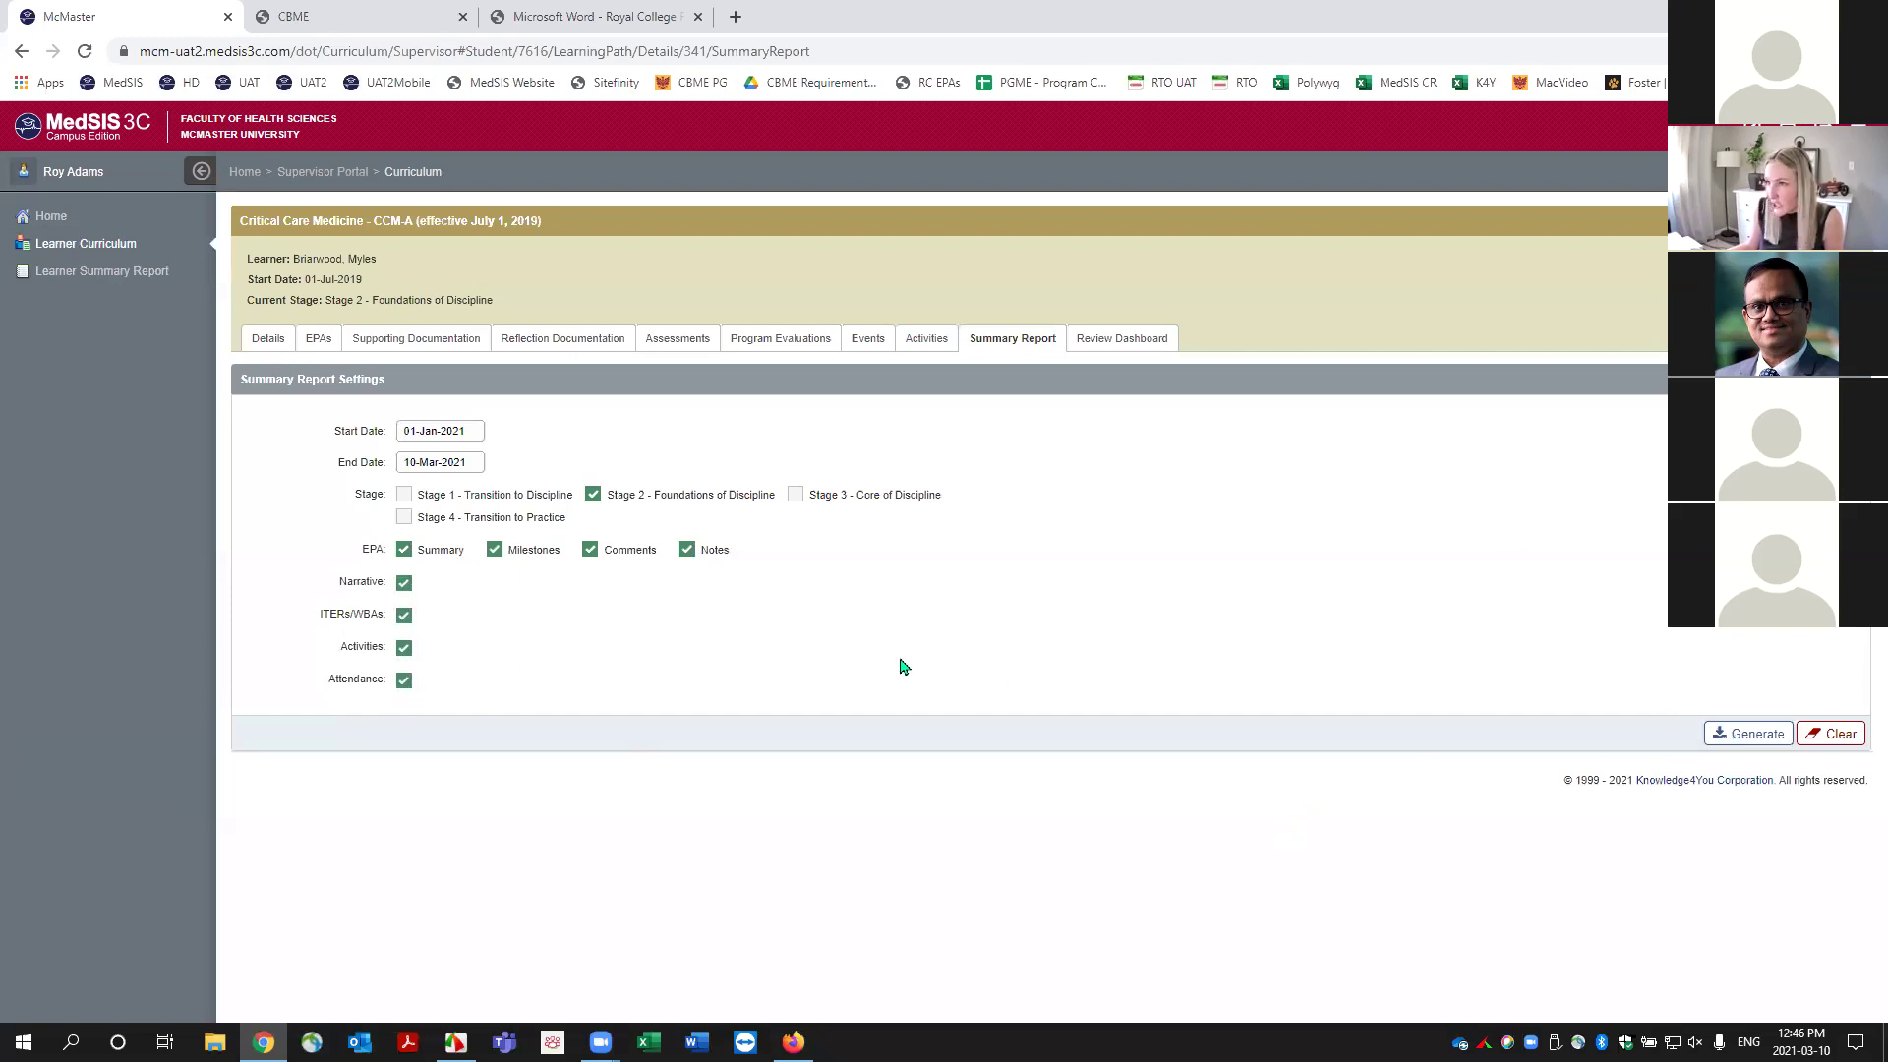
Switch to the MedSIS CBME training page and open the administrators' Royal College guide 06 on the Sample Learner Summary Report.
click(411, 30)
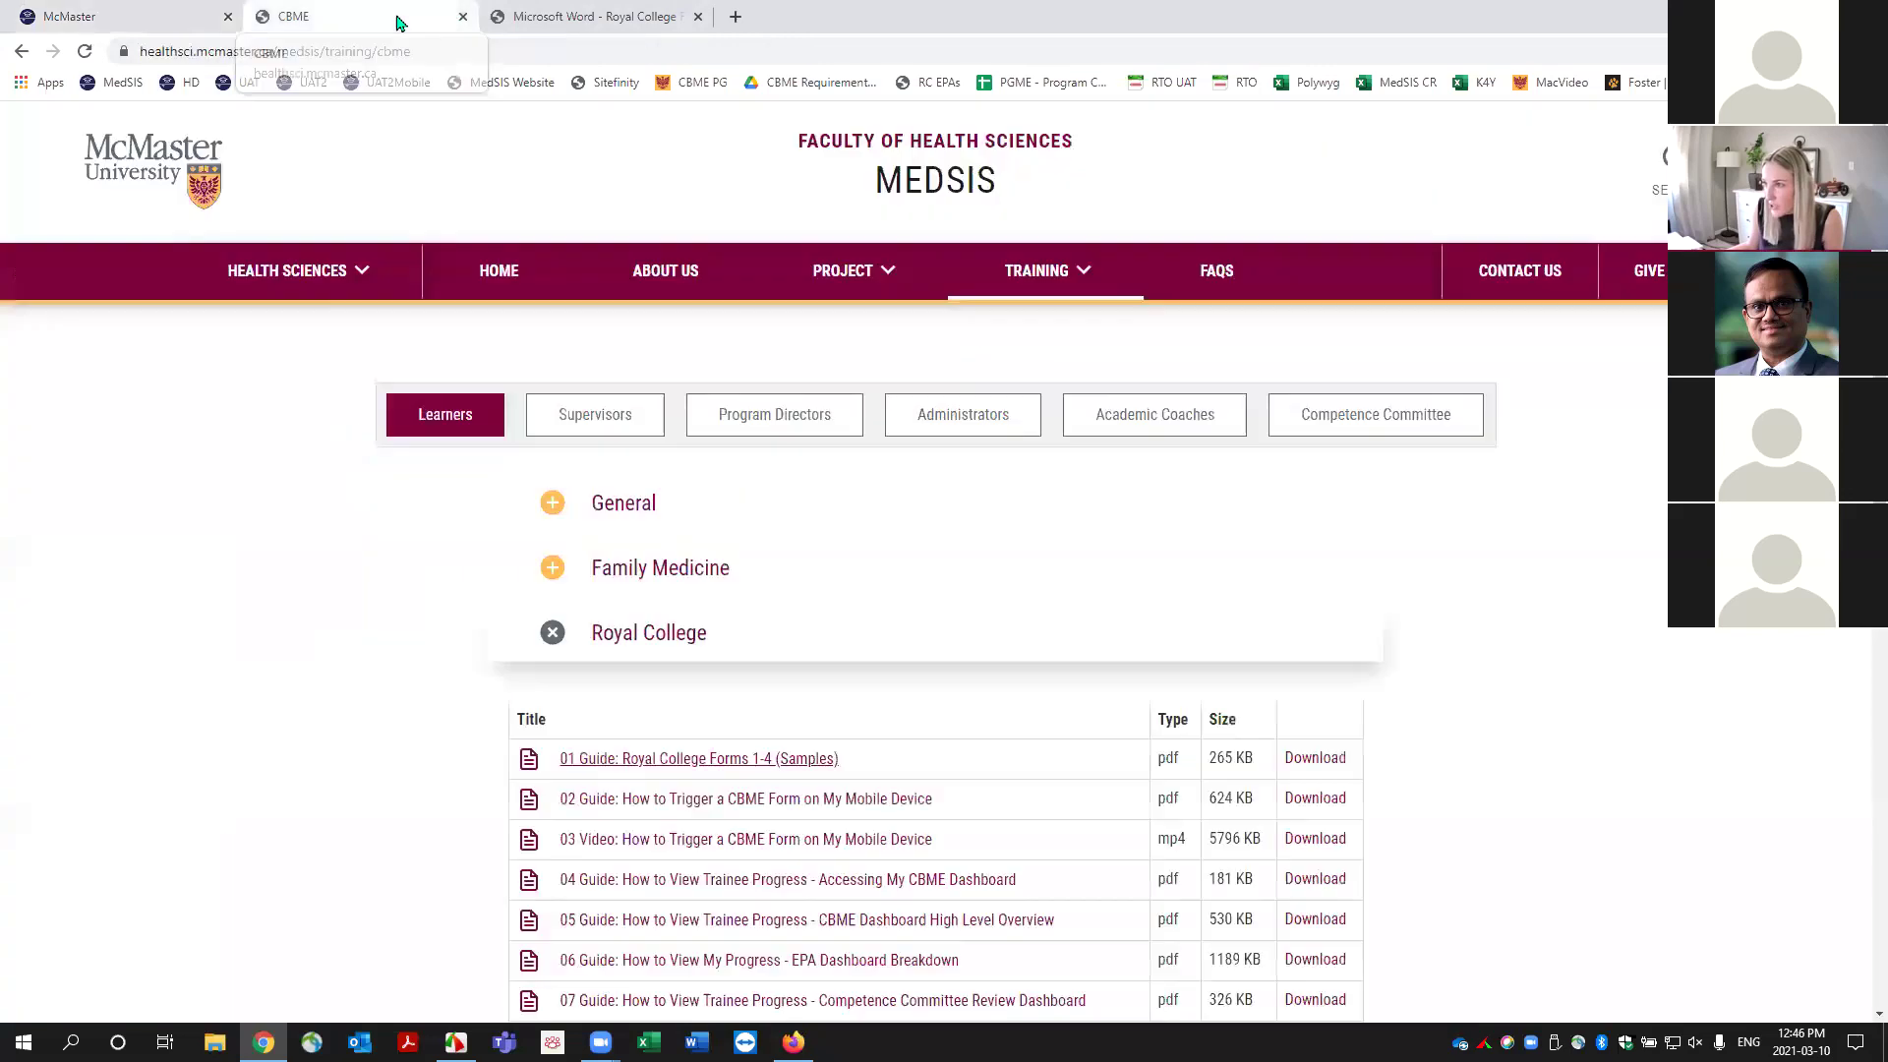
click(943, 417)
click(552, 633)
scroll(742, 669, down, 3)
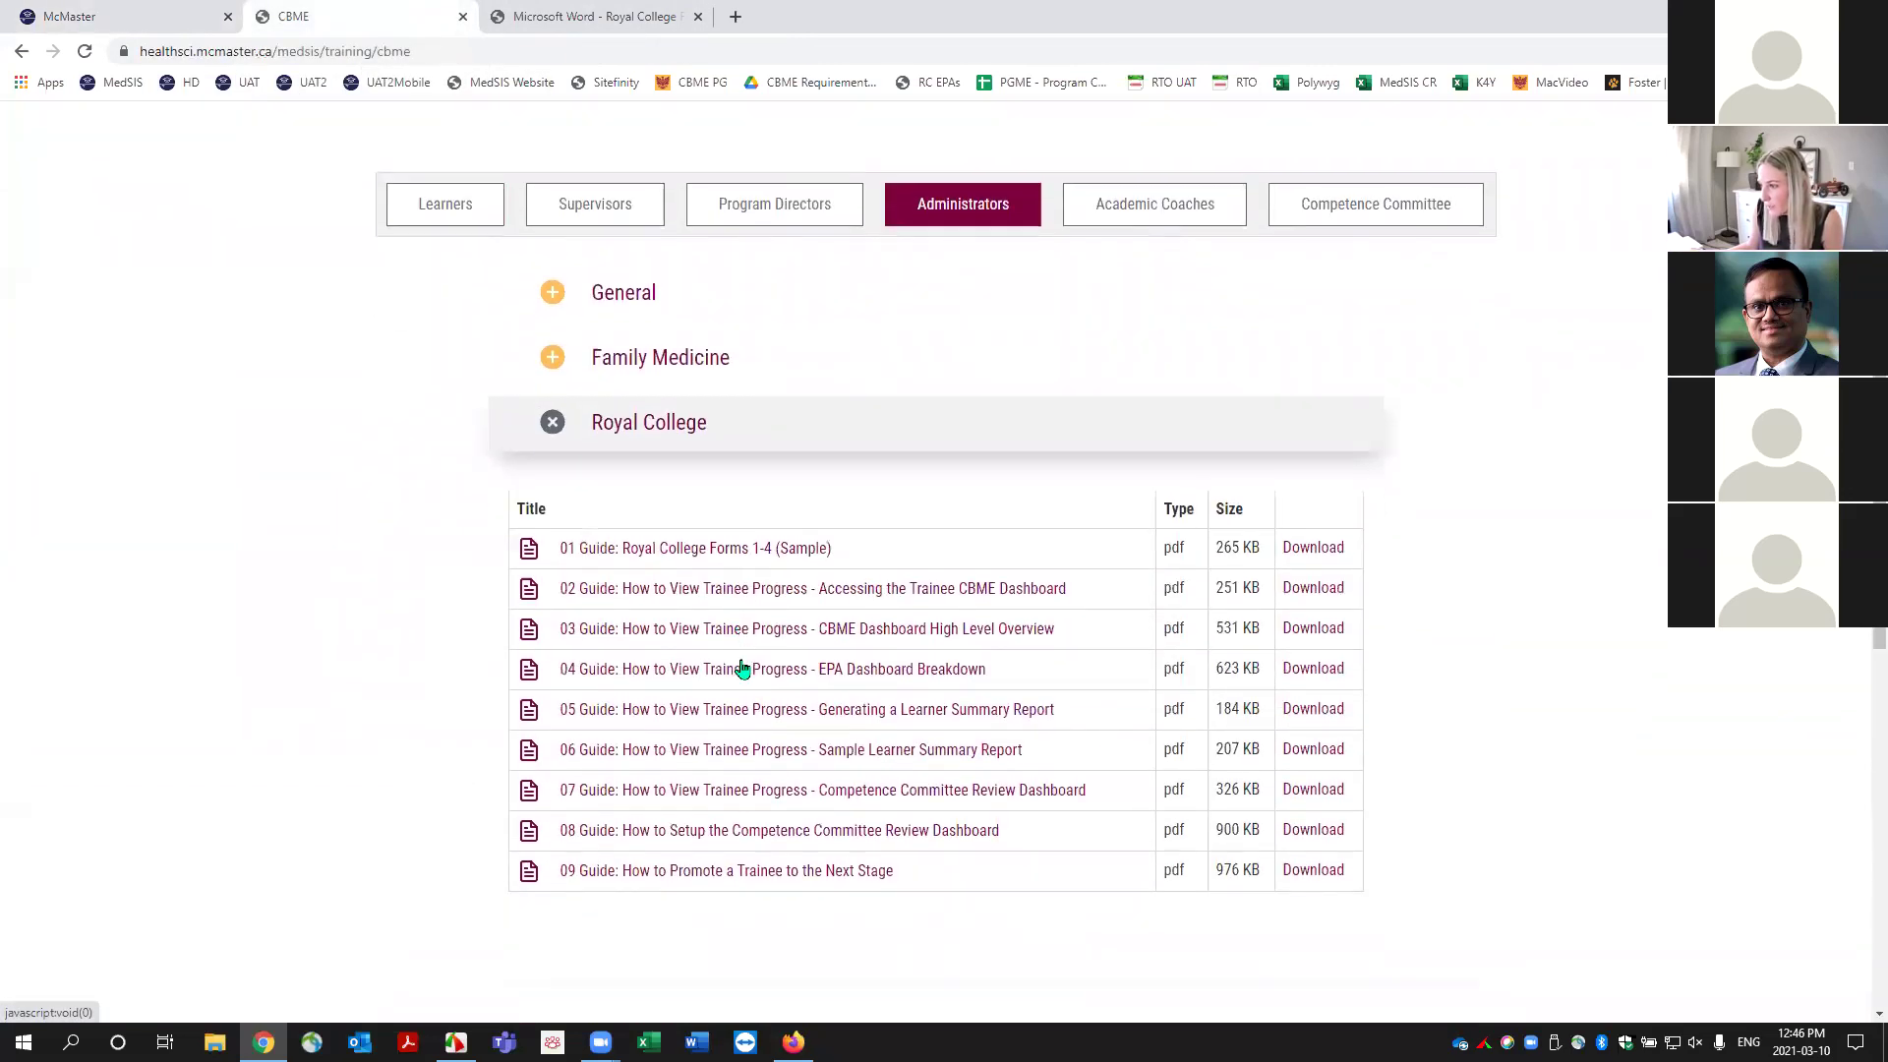
click(918, 663)
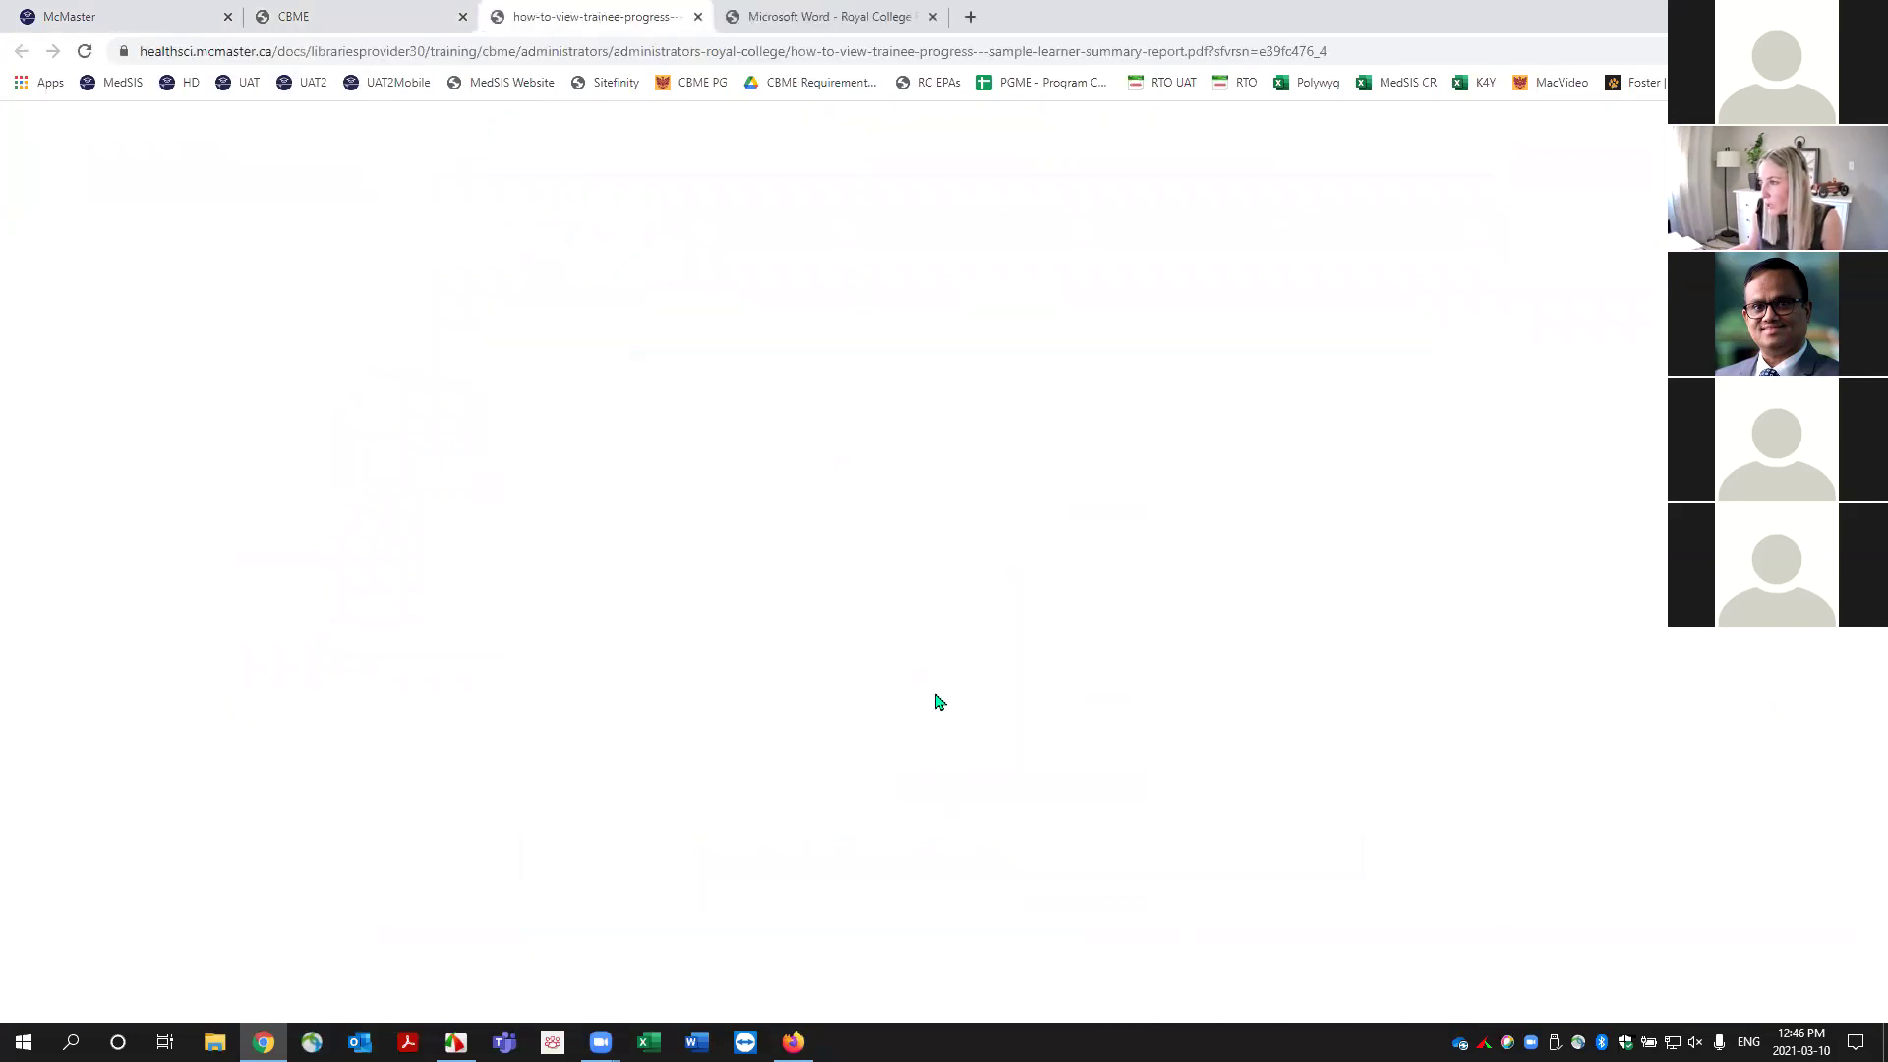
click(332, 28)
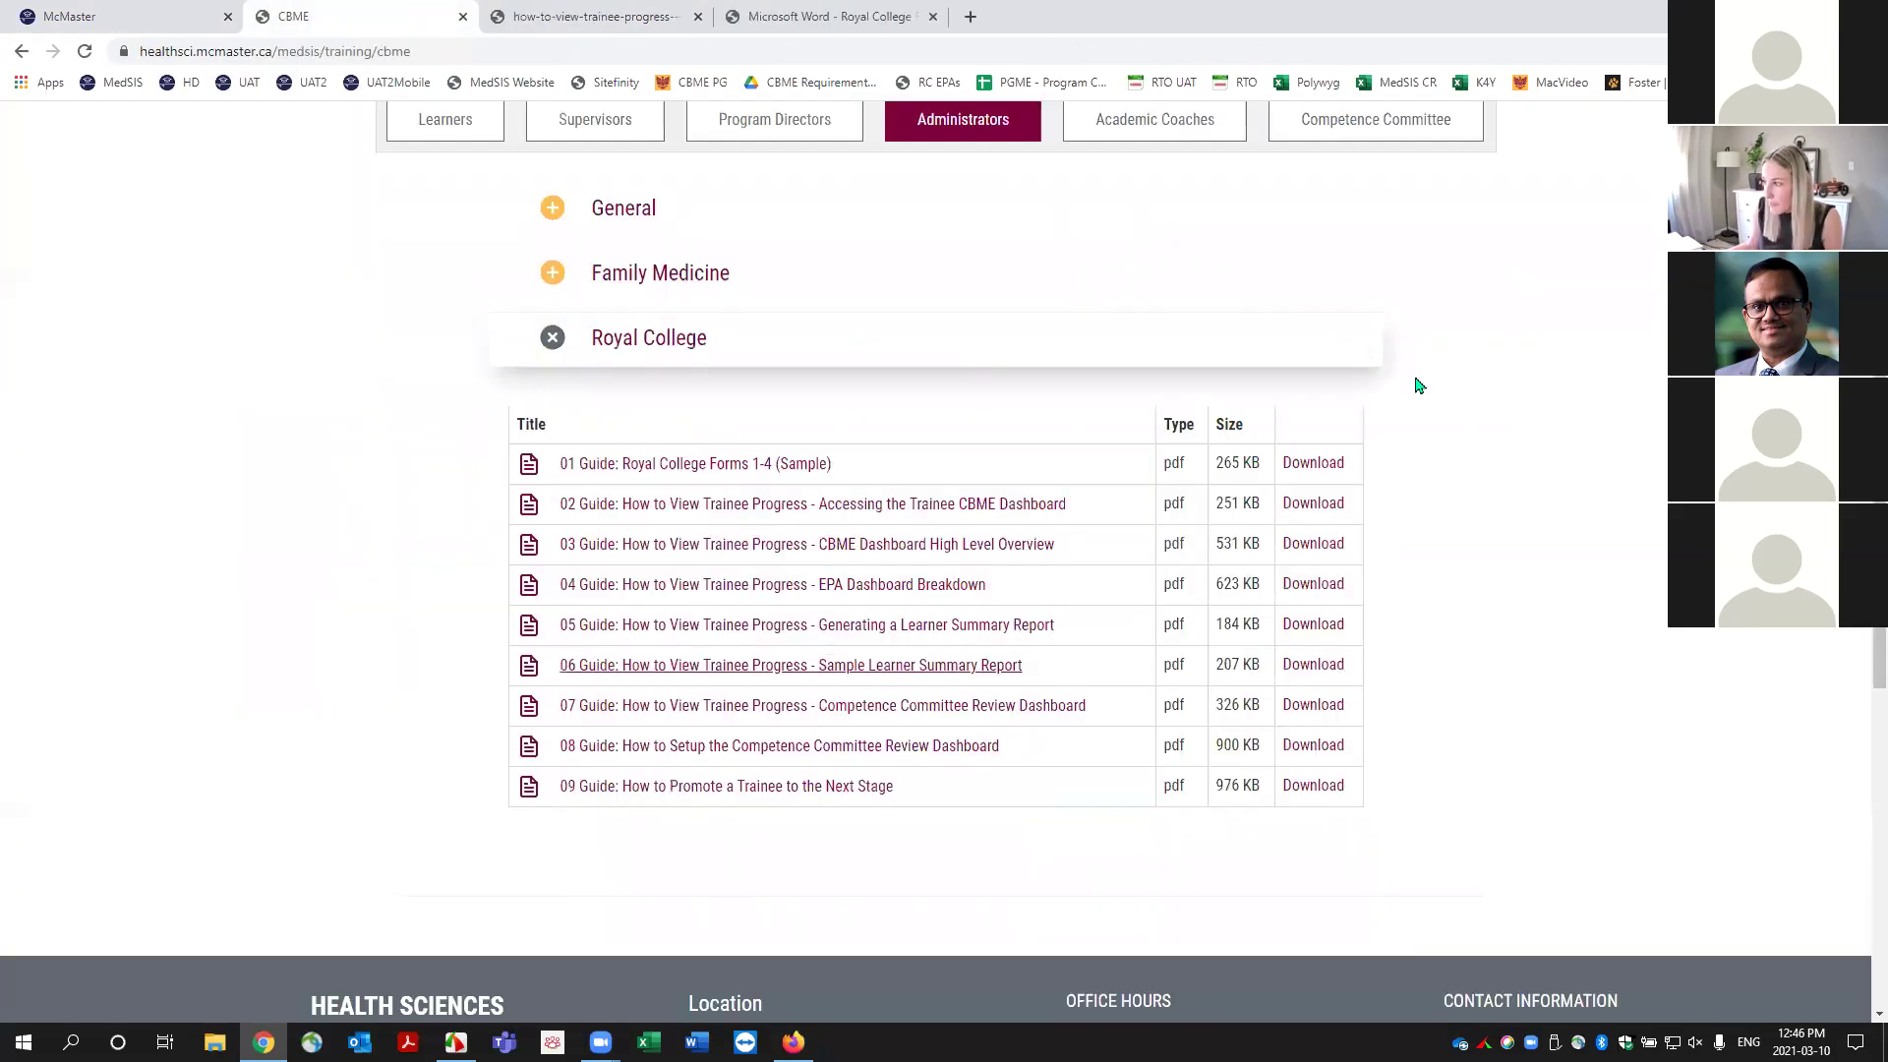
click(128, 17)
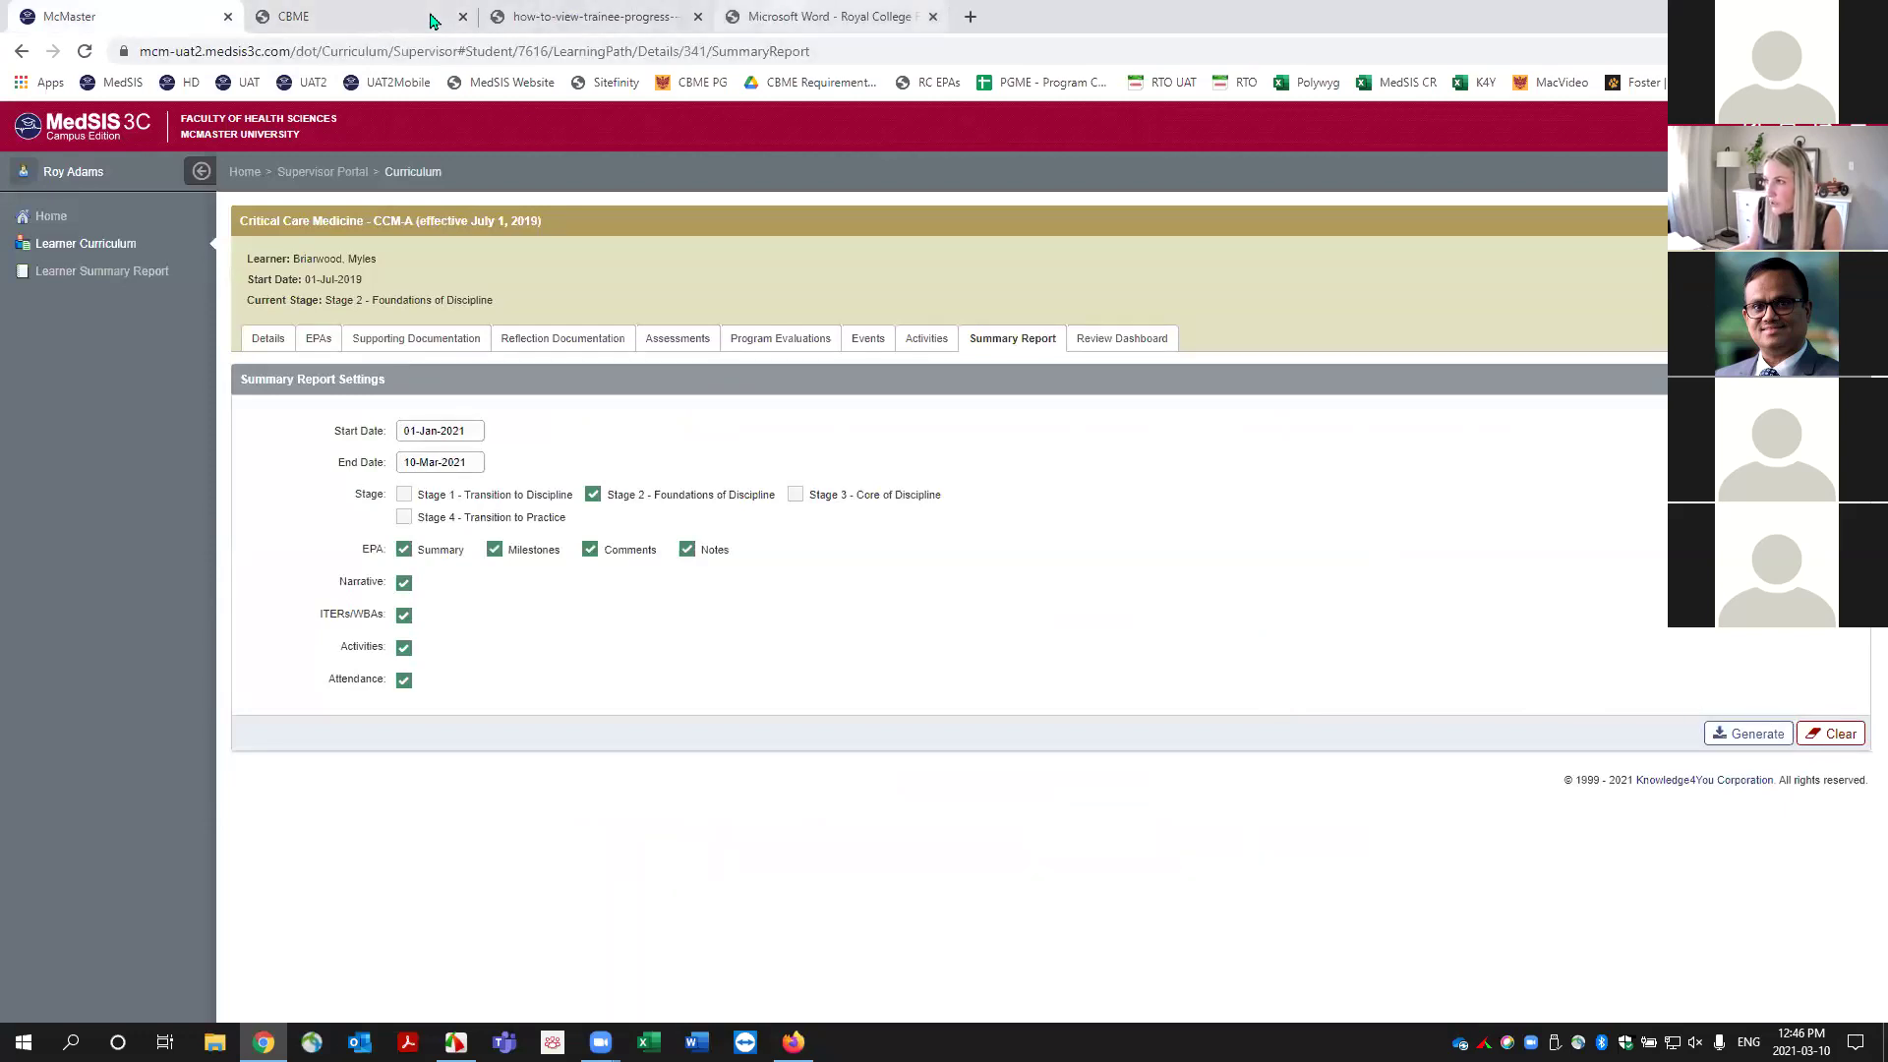
click(580, 17)
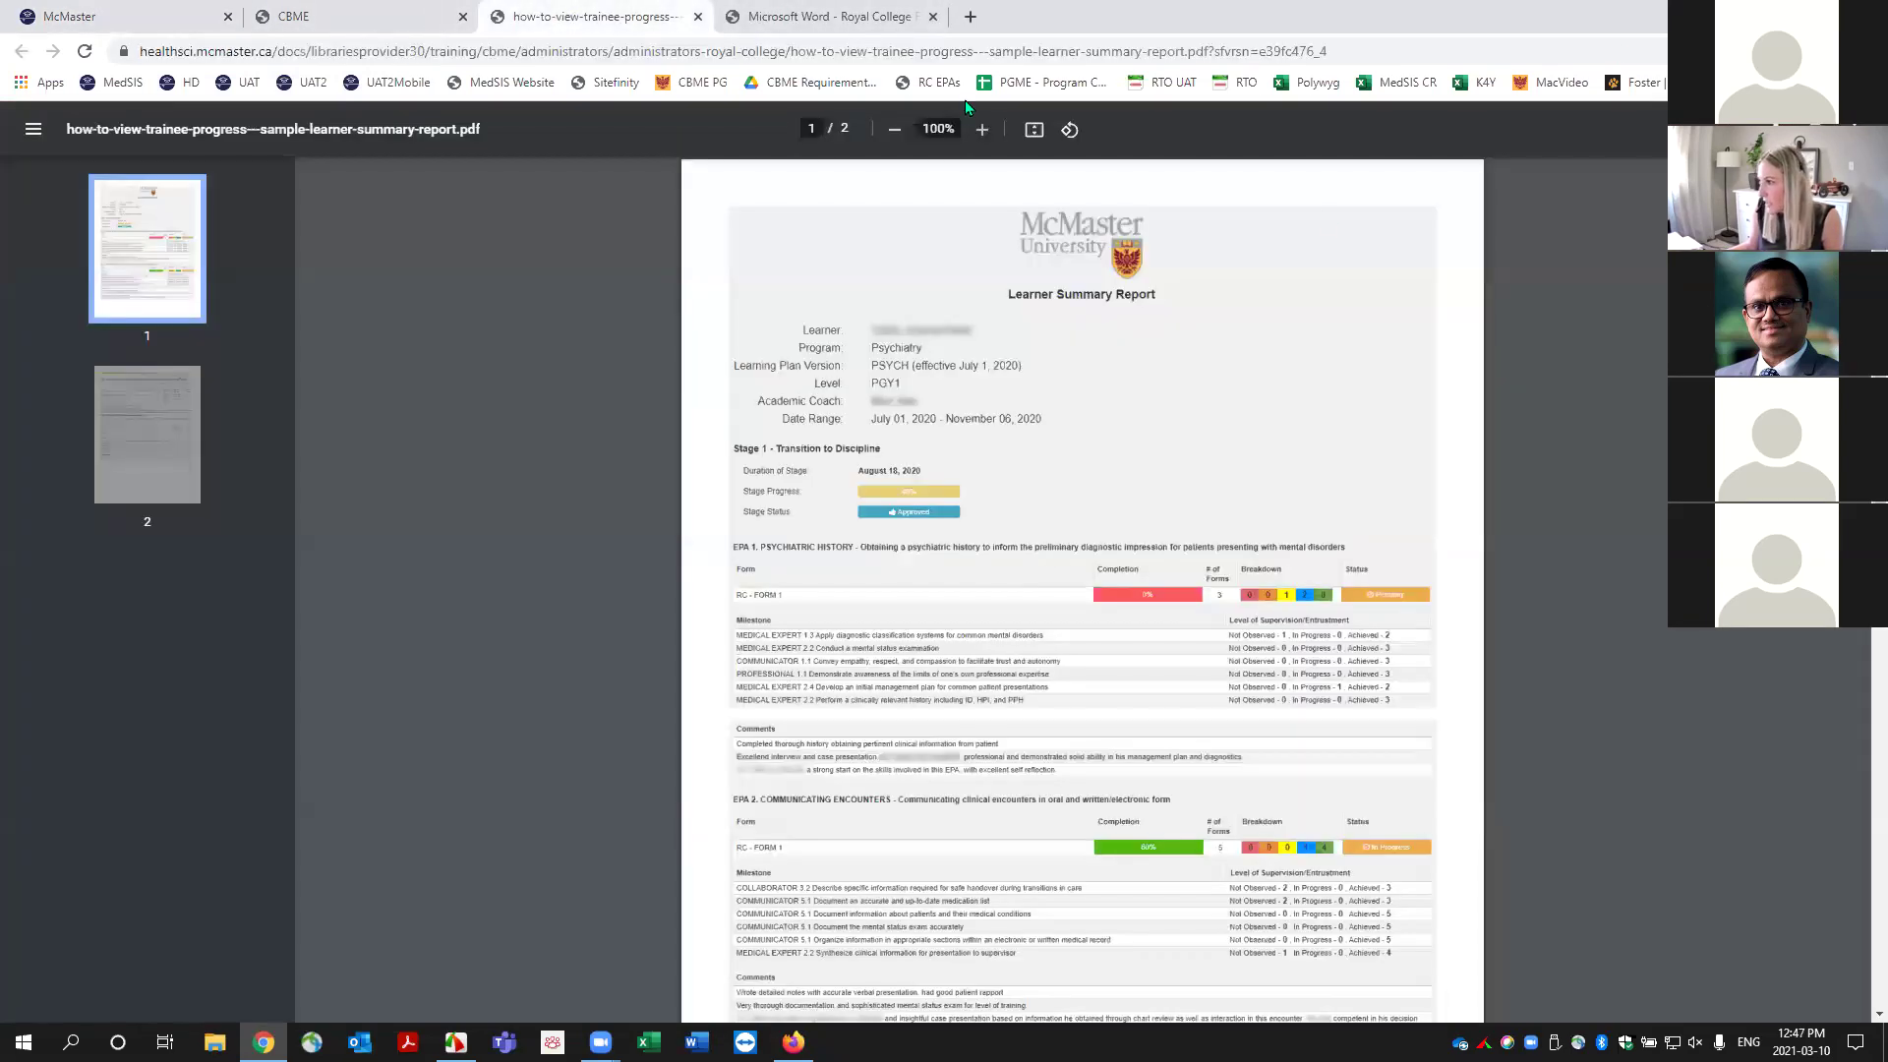
Enlarge the sample learner summary report to 150% and examine its stage progress, EPA forms, milestones and comments.
click(981, 130)
click(981, 130)
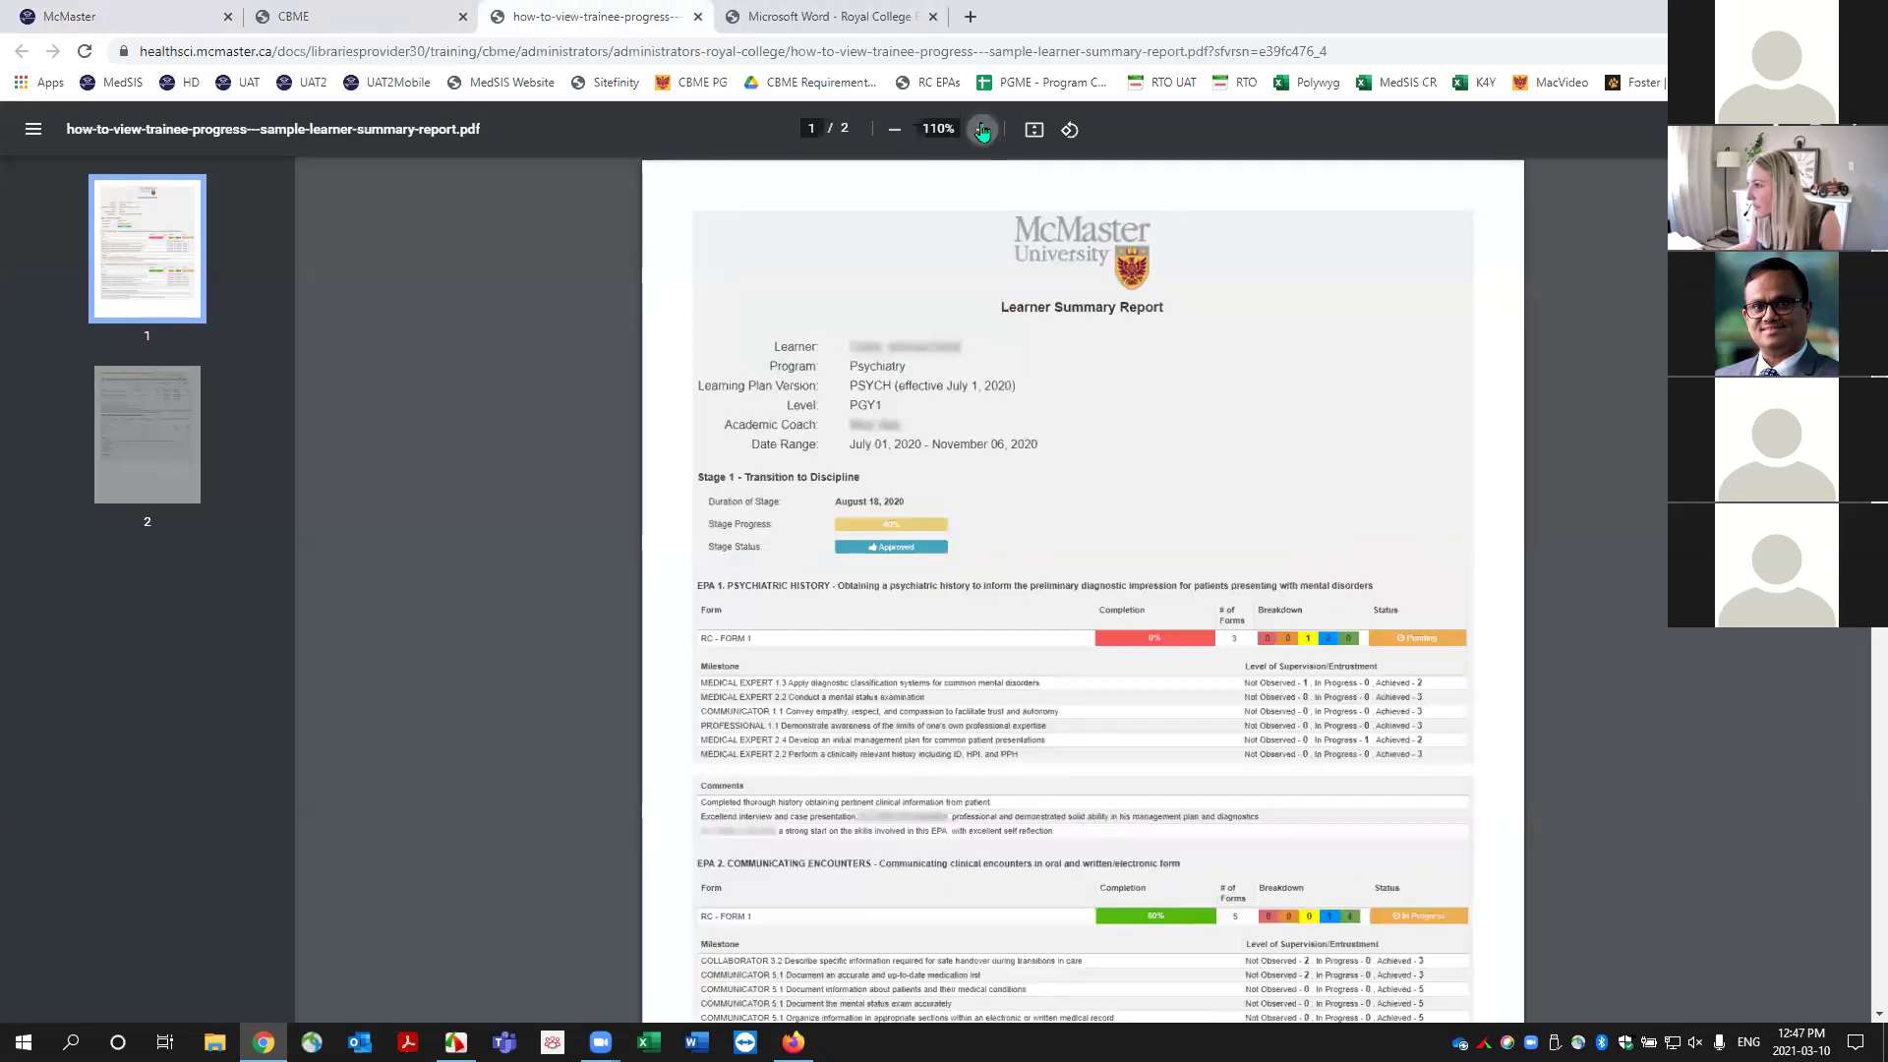
click(981, 130)
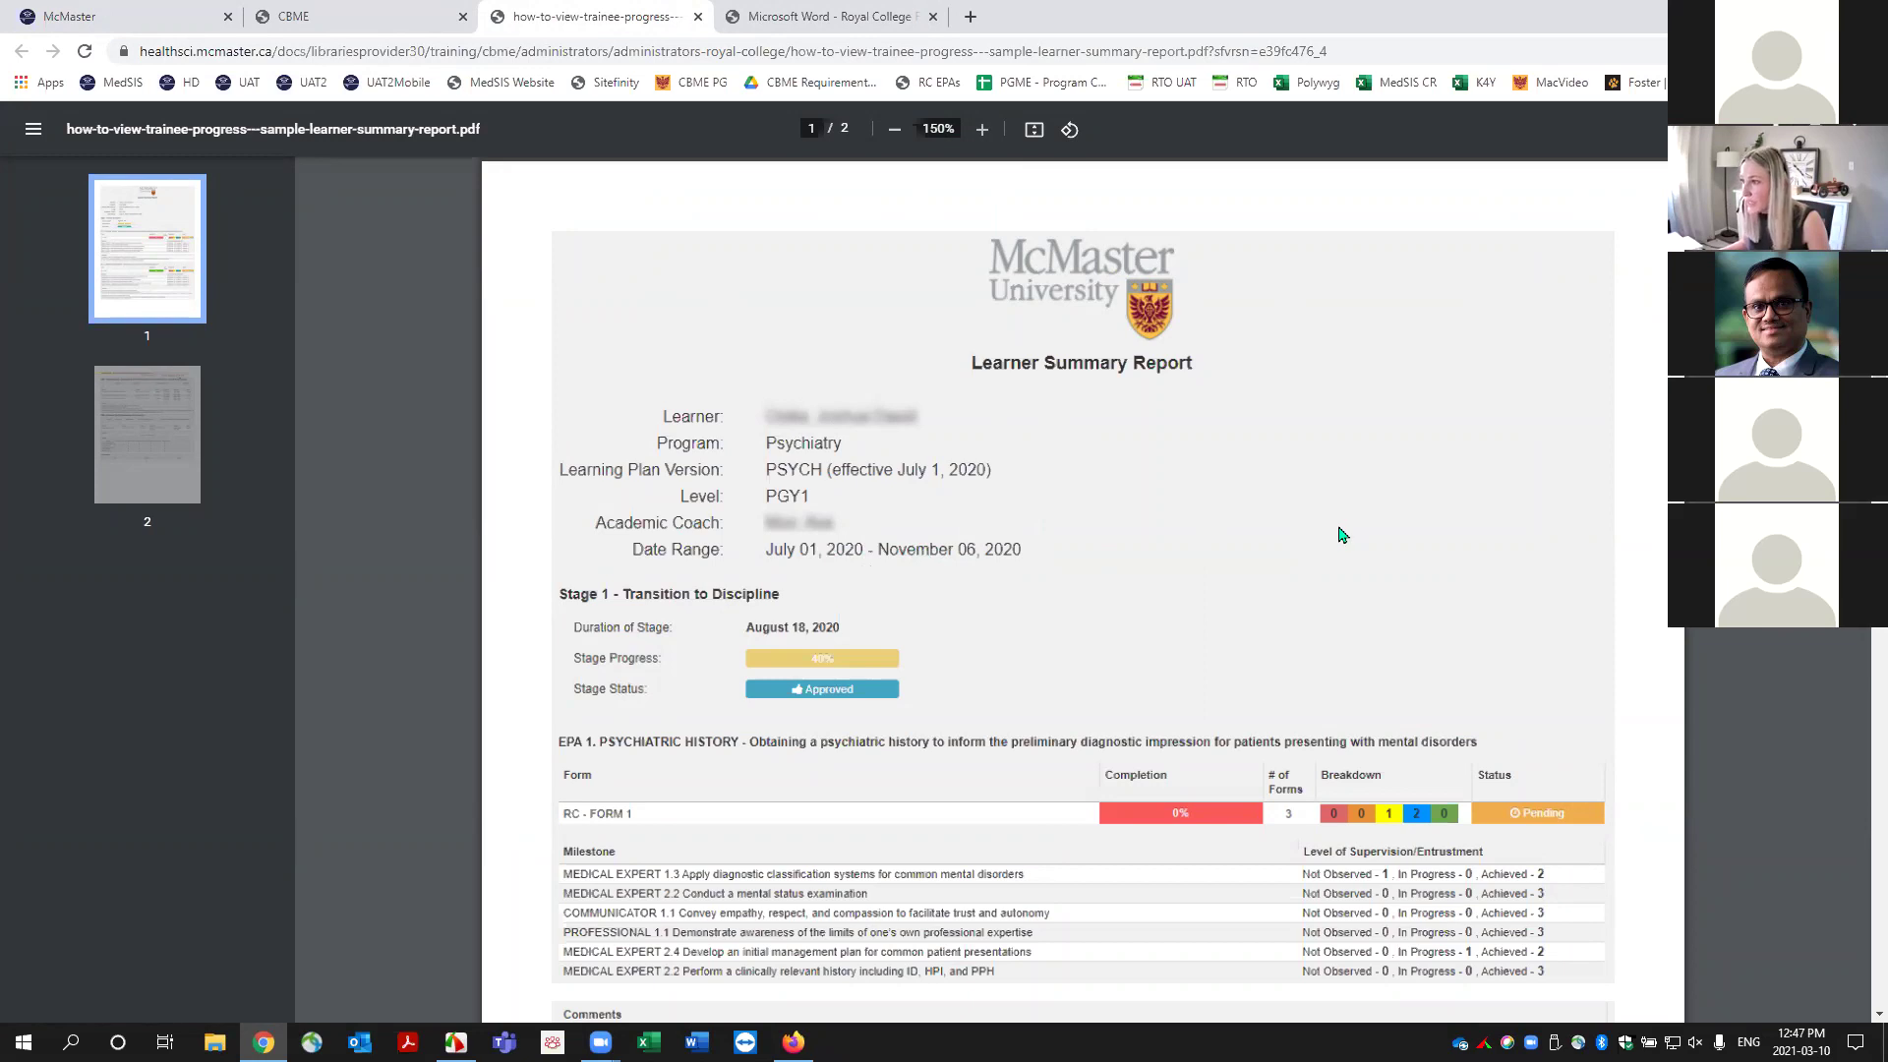
scroll(1342, 534, down, 3)
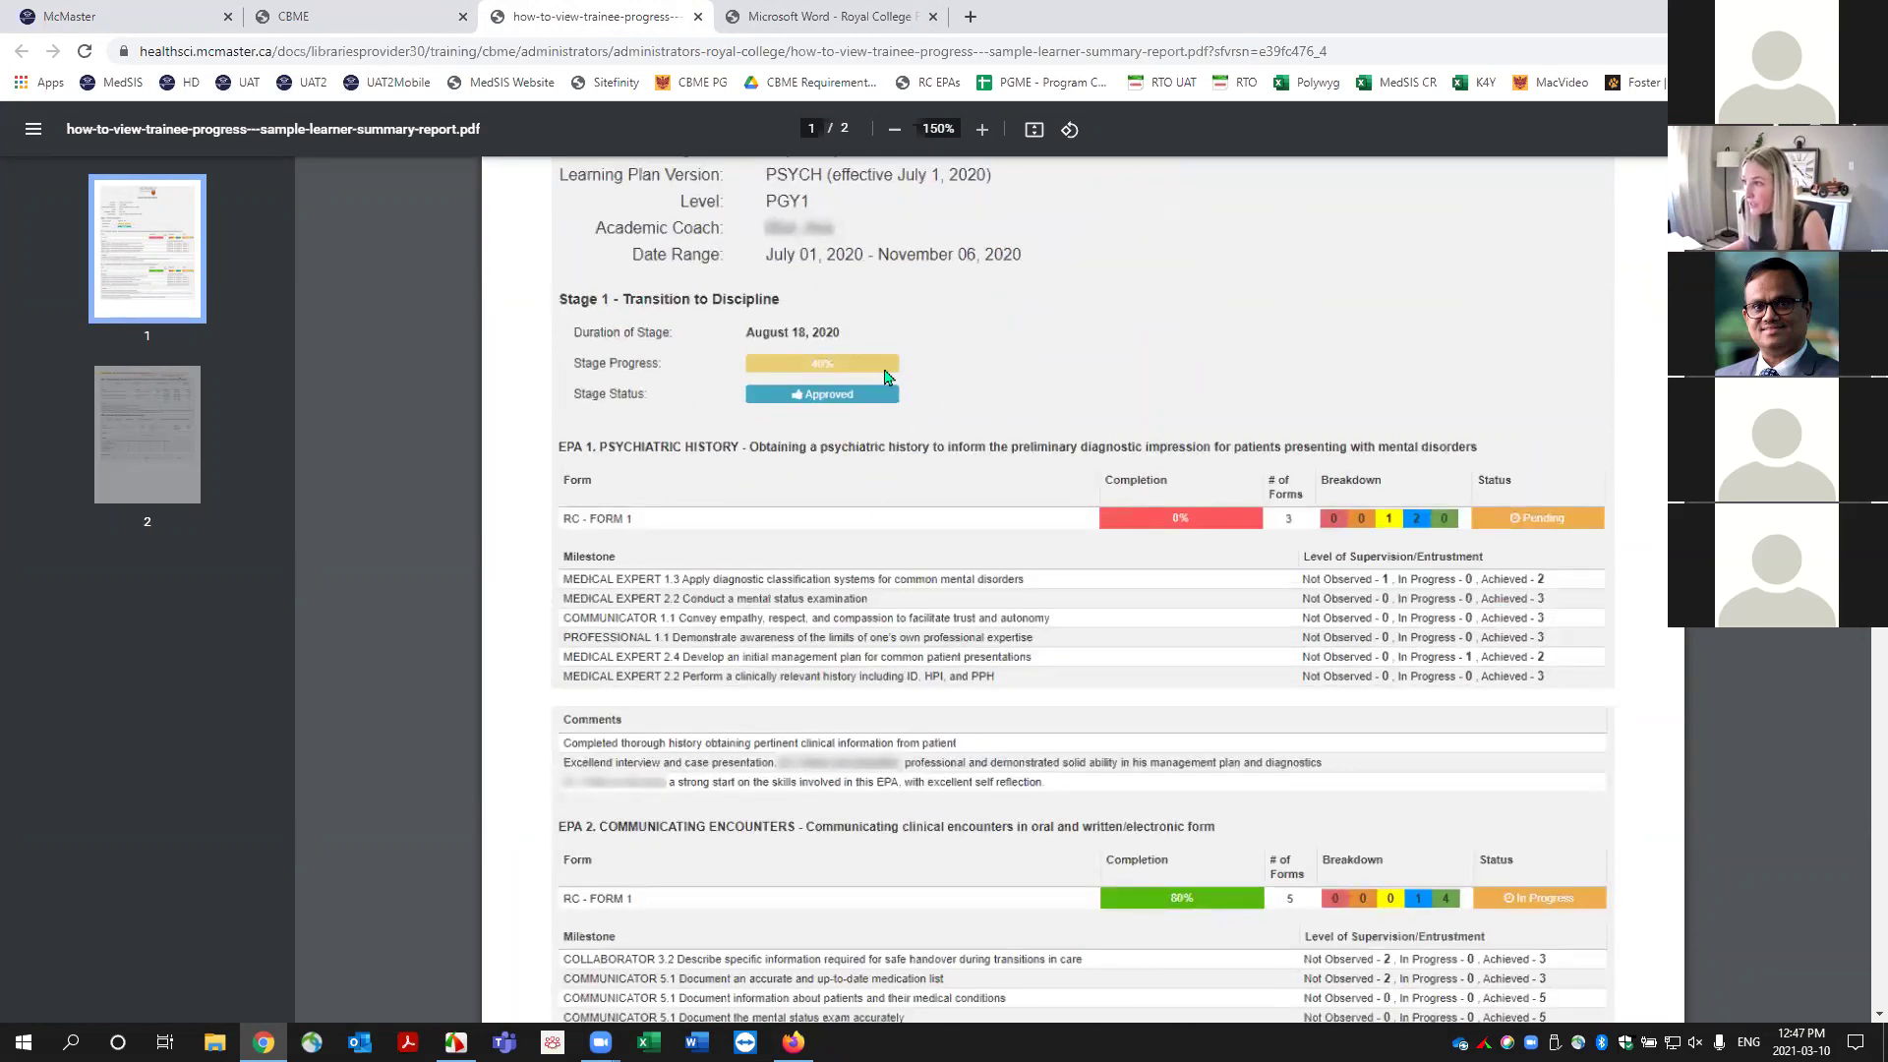
scroll(1317, 482, down, 3)
scroll(1317, 481, up, 1)
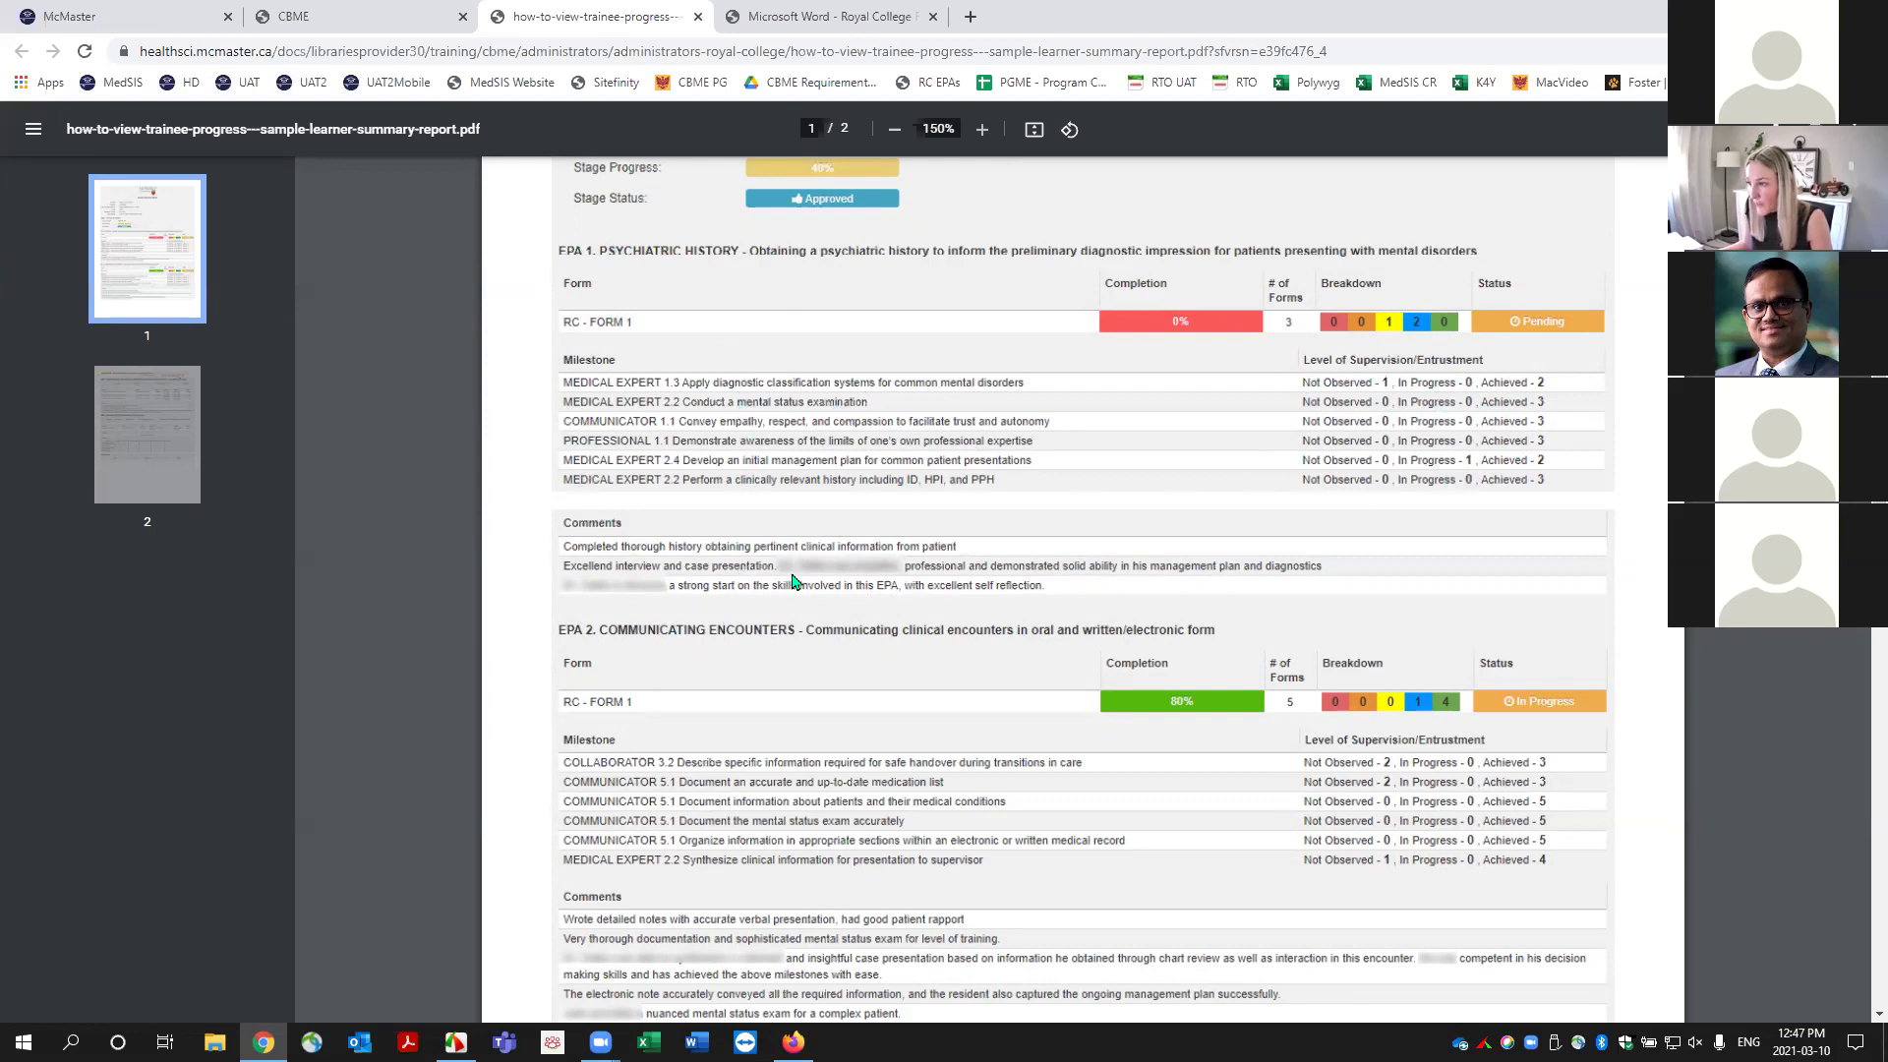
scroll(932, 617, down, 3)
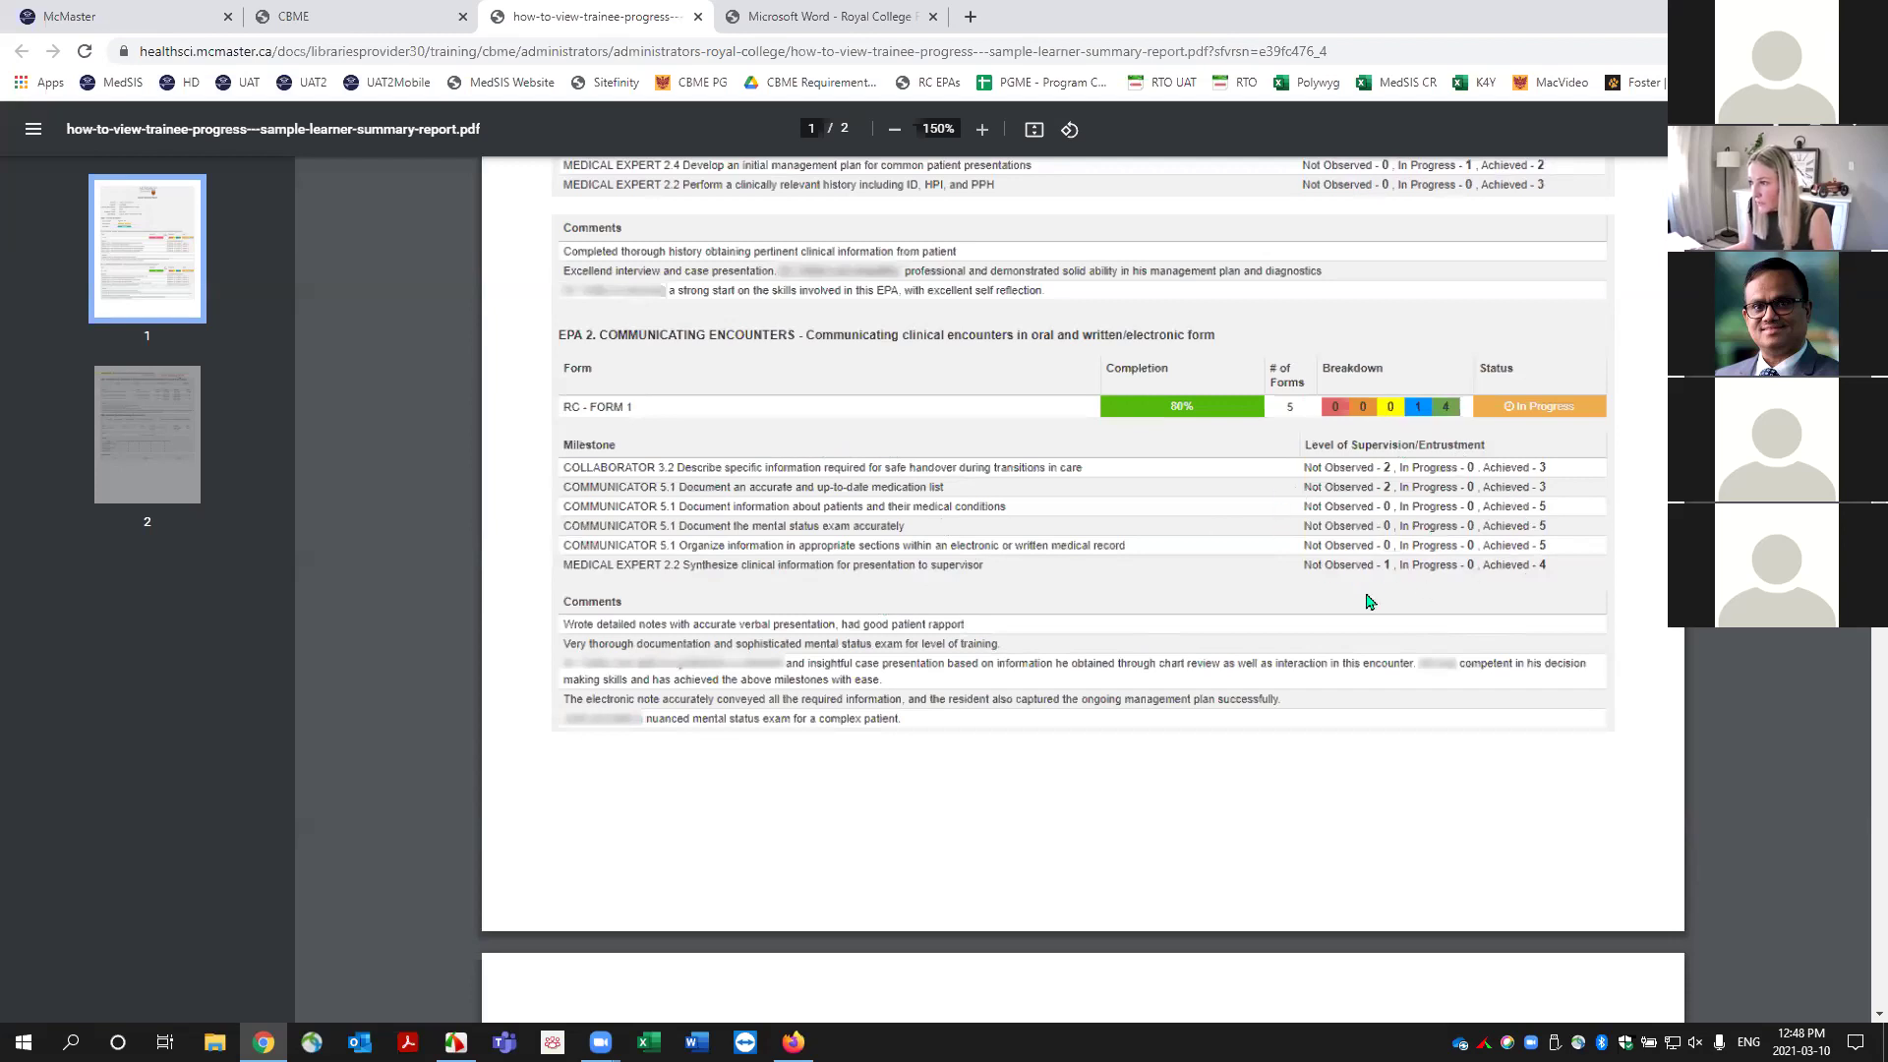
scroll(1138, 704, down, 1)
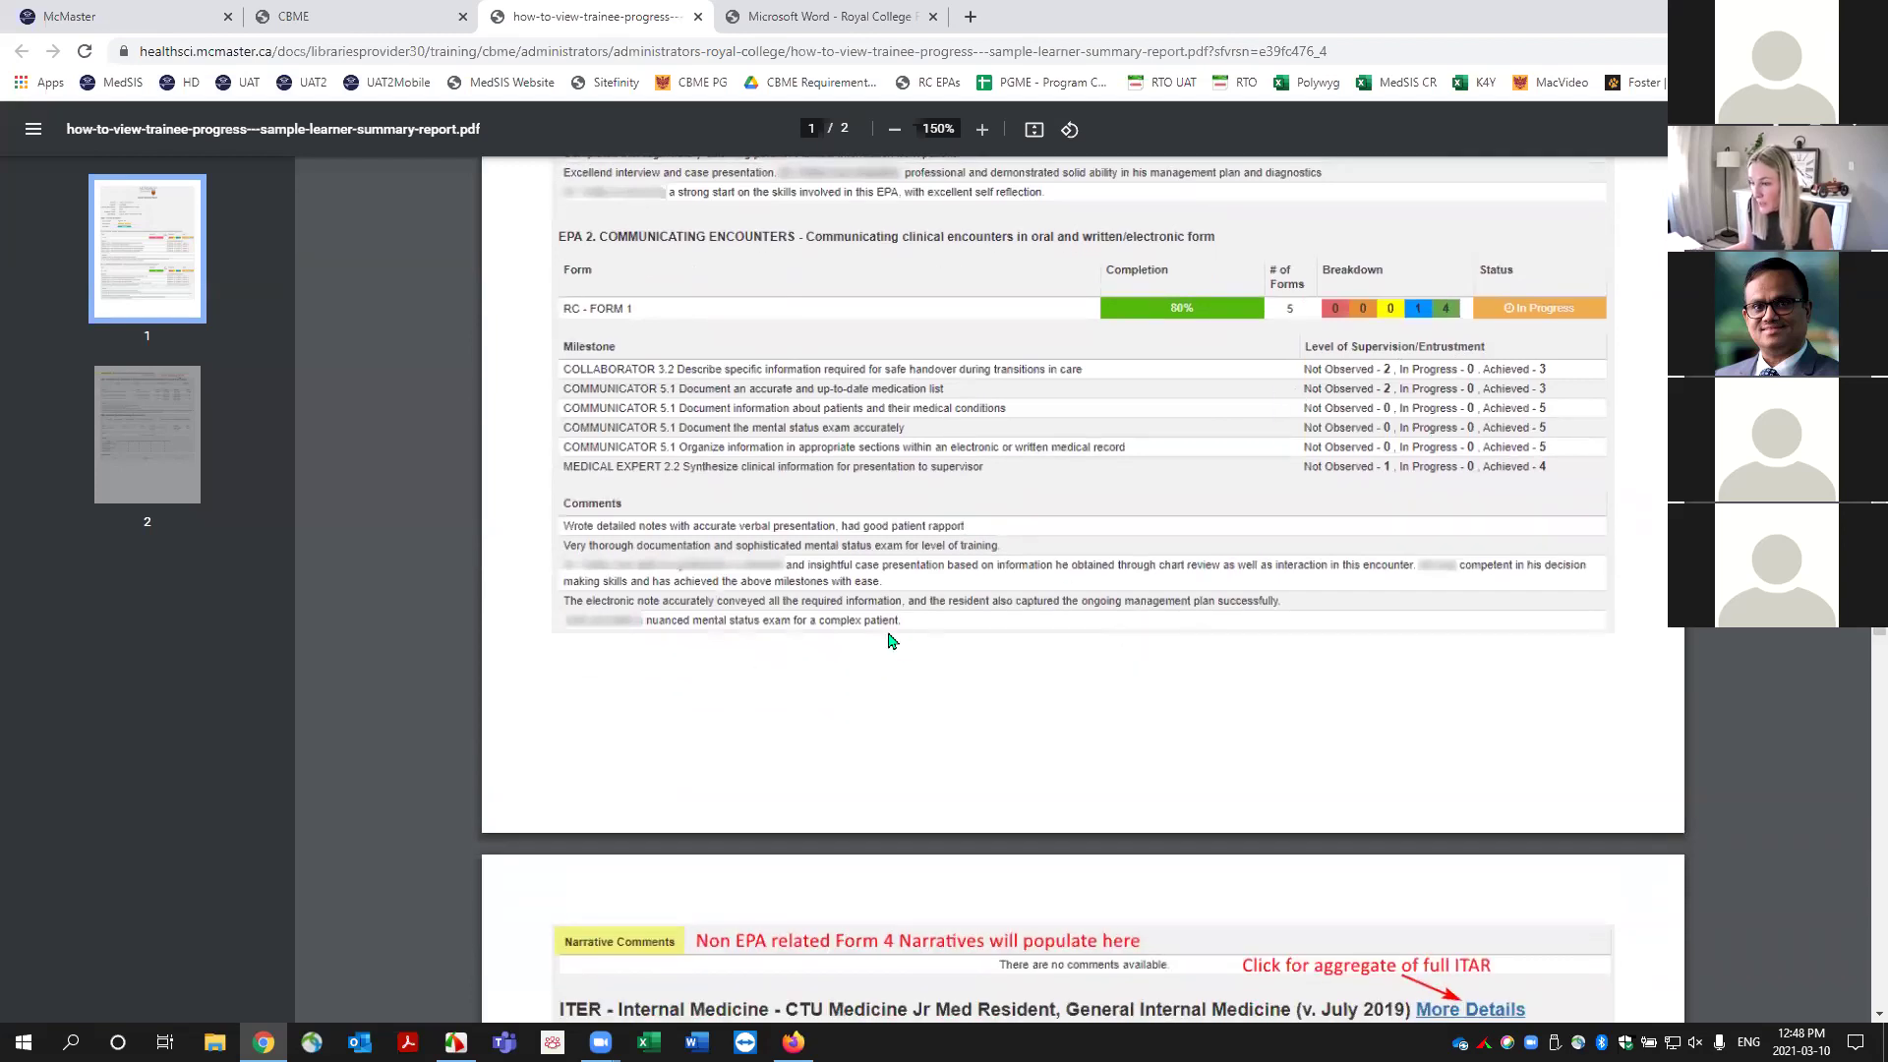
Examine the narrative comments, ITER and WBA results, activities and event attendance on the sample report's second page.
scroll(915, 657, down, 3)
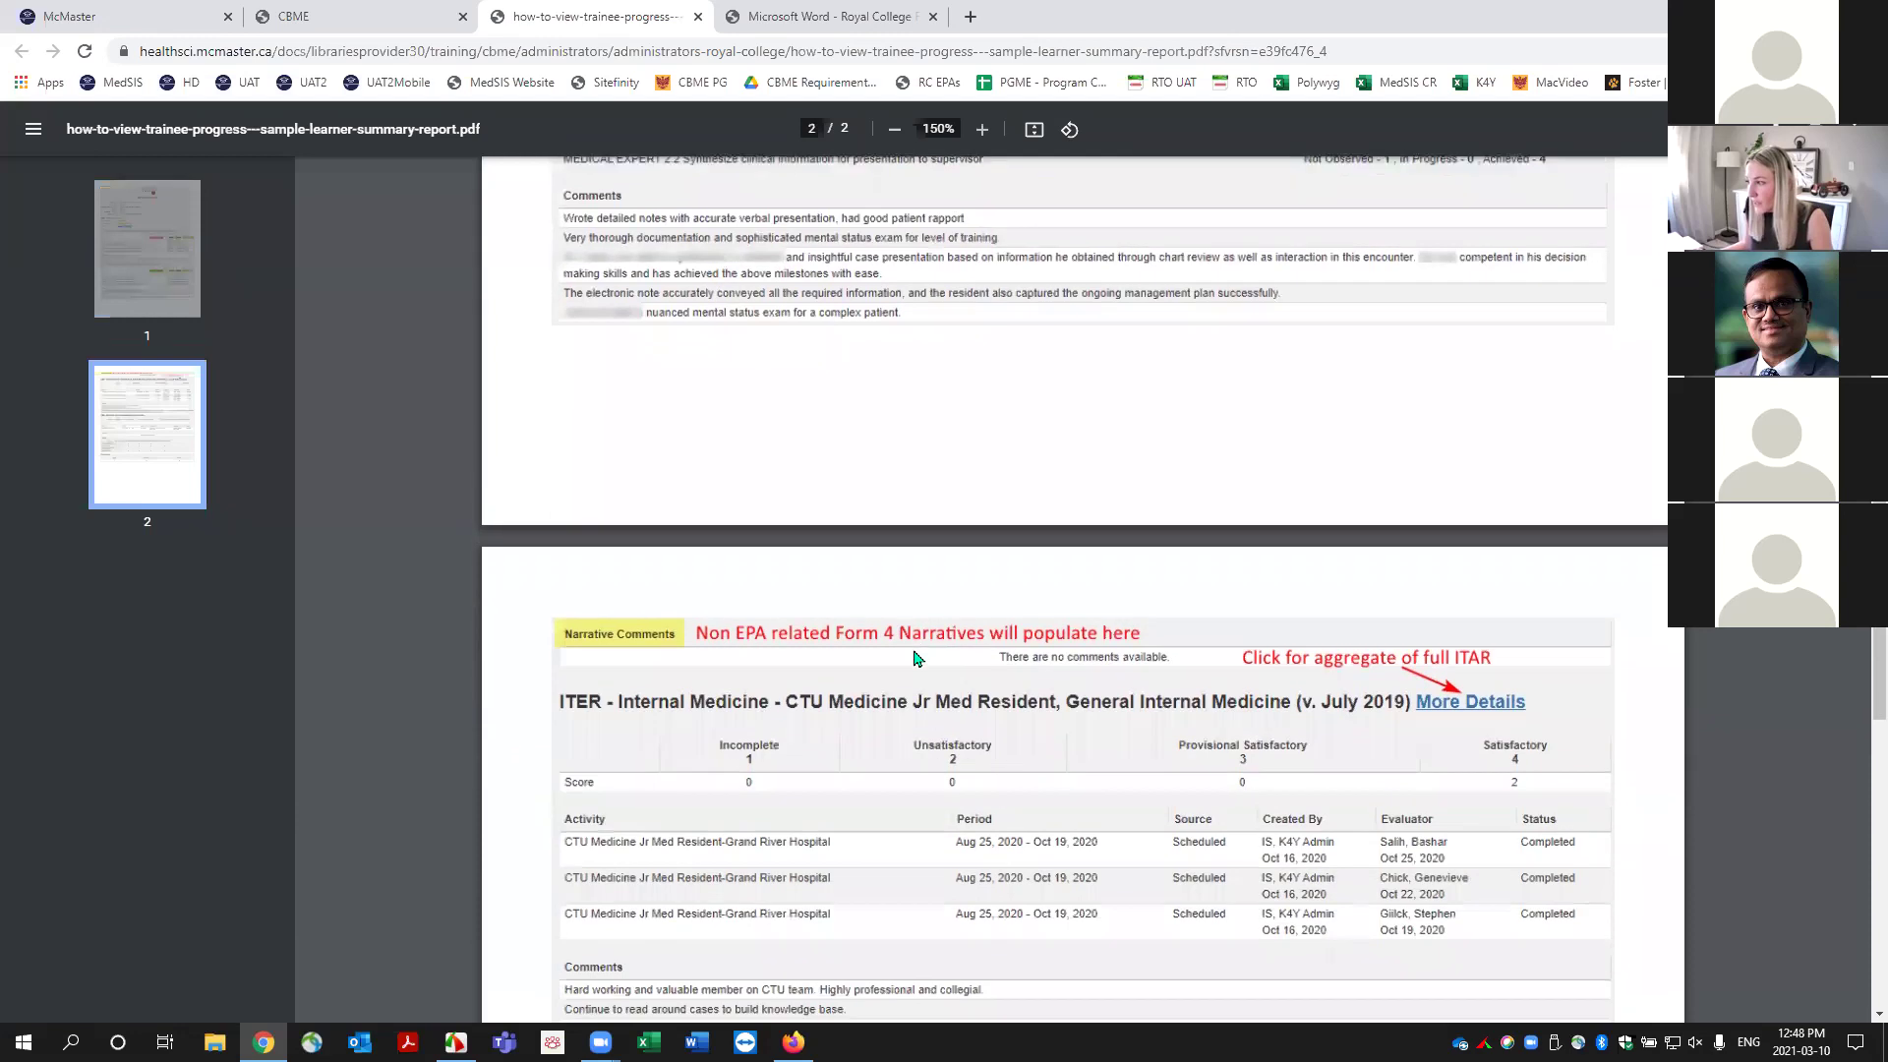
scroll(915, 657, down, 2)
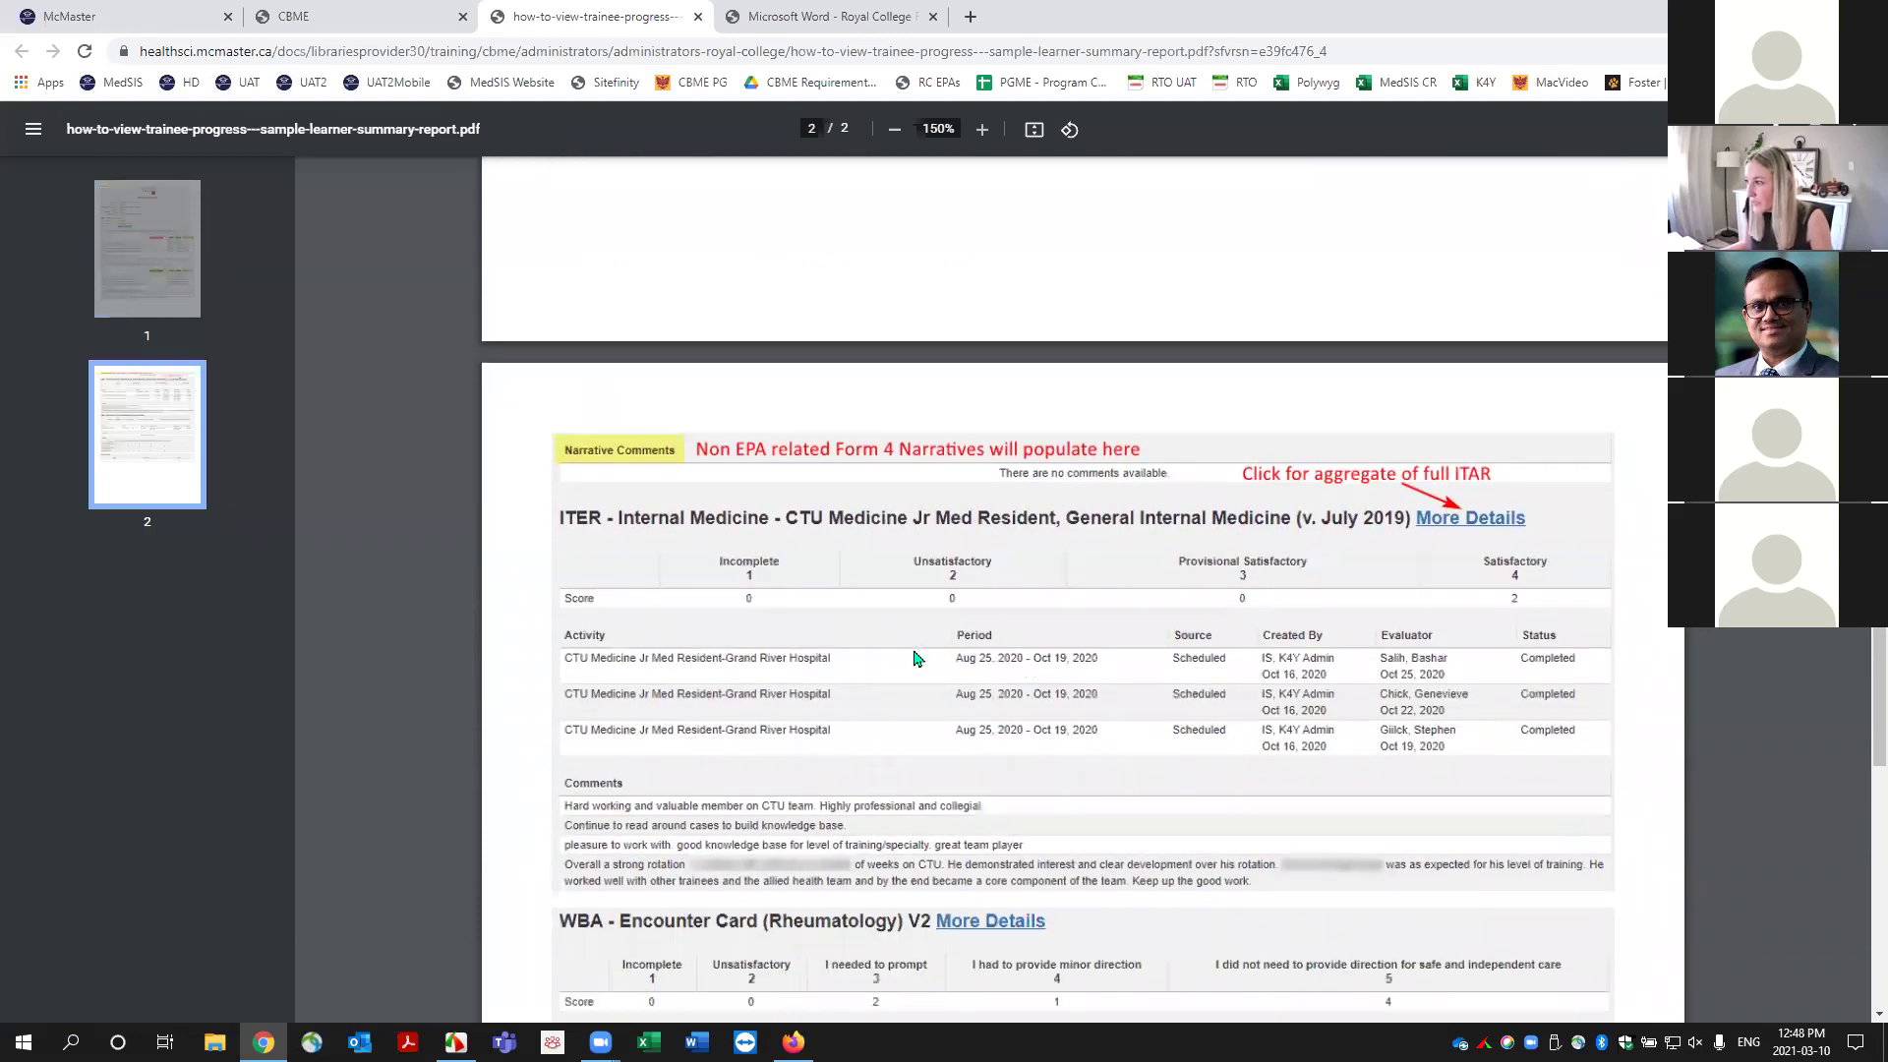
scroll(929, 639, down, 1)
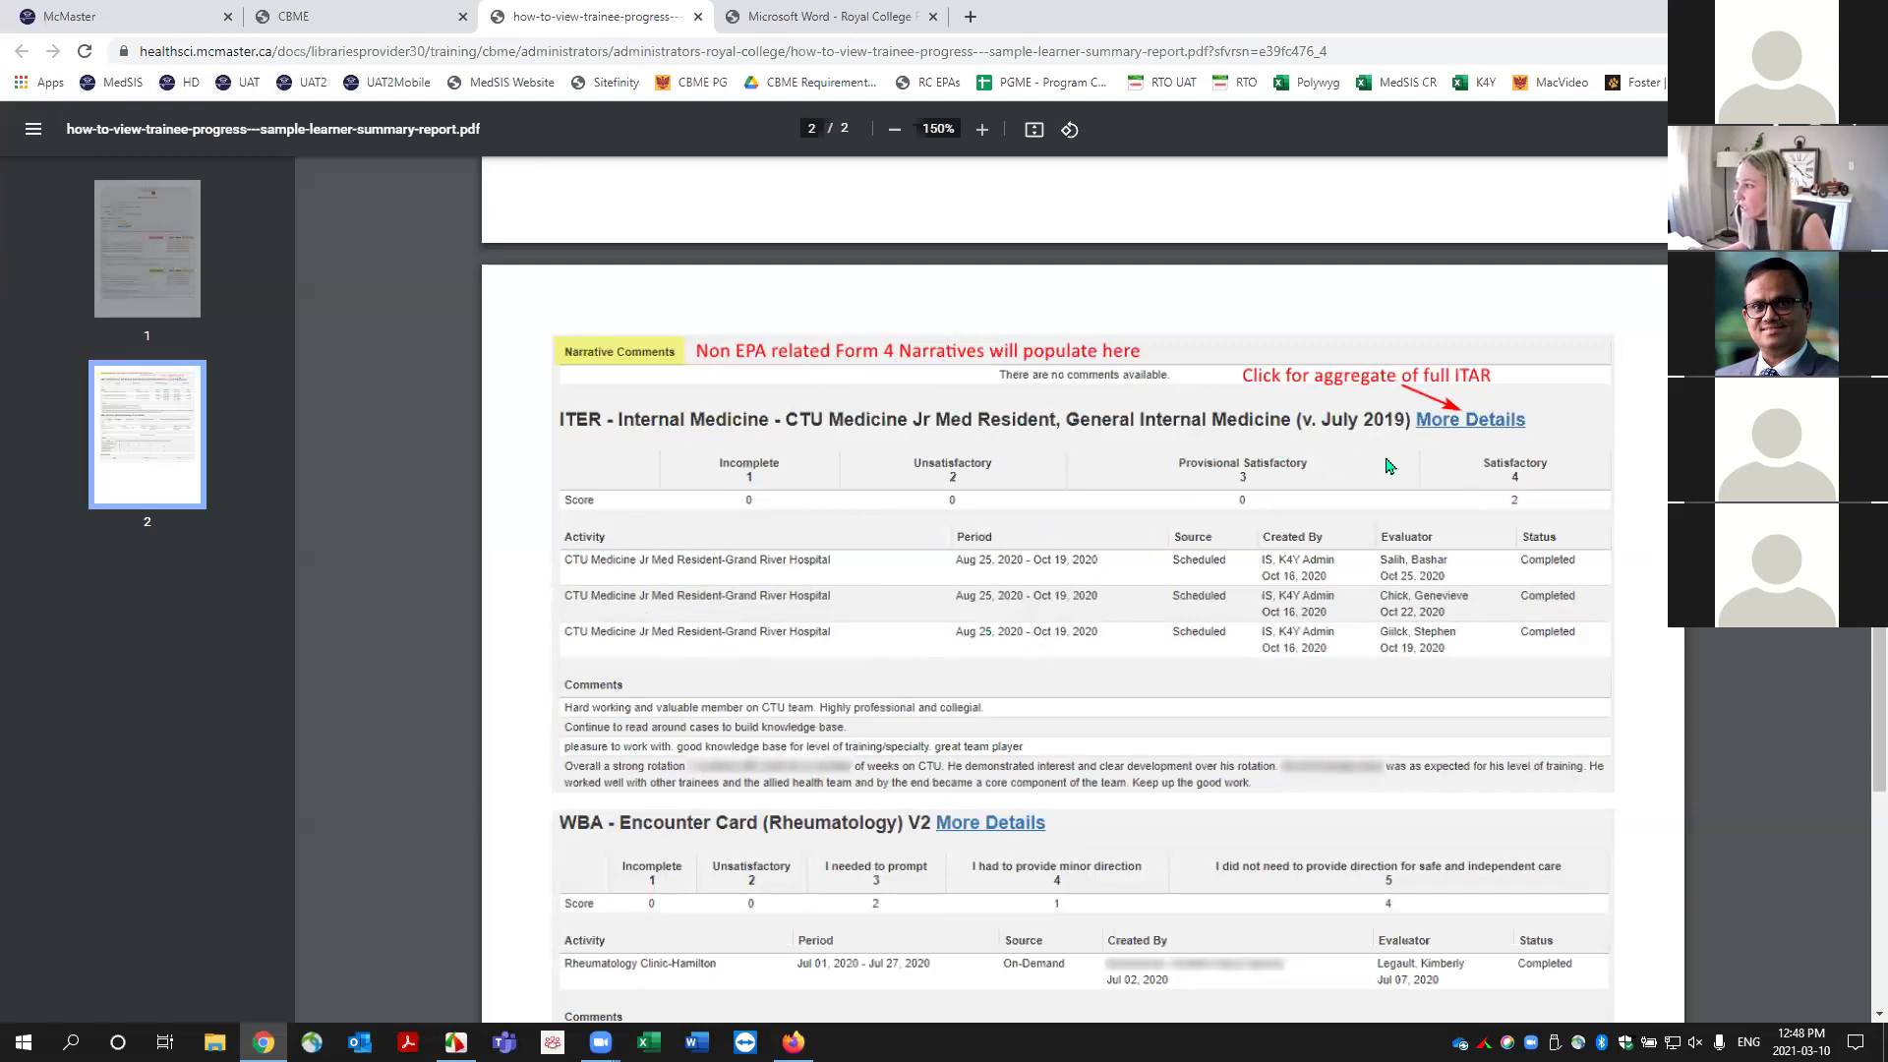
scroll(1253, 747, down, 3)
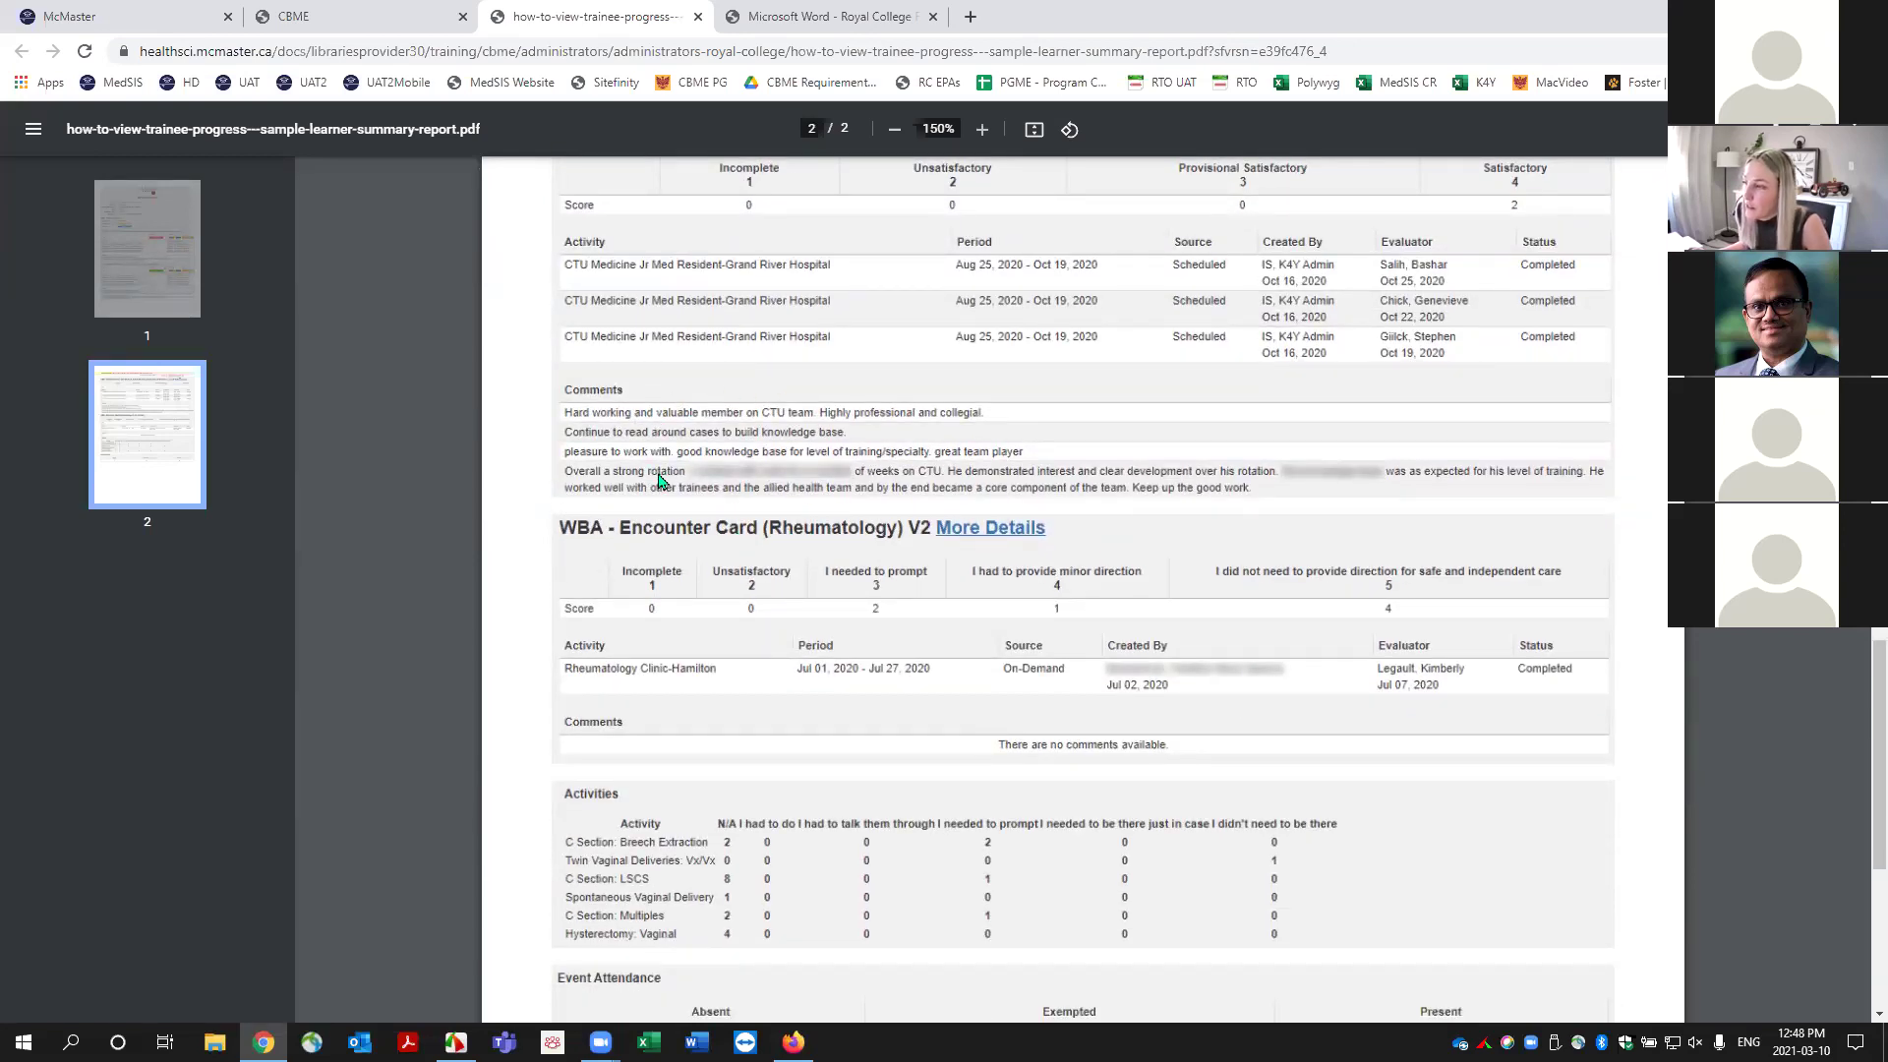
scroll(802, 754, down, 1)
scroll(802, 754, down, 1)
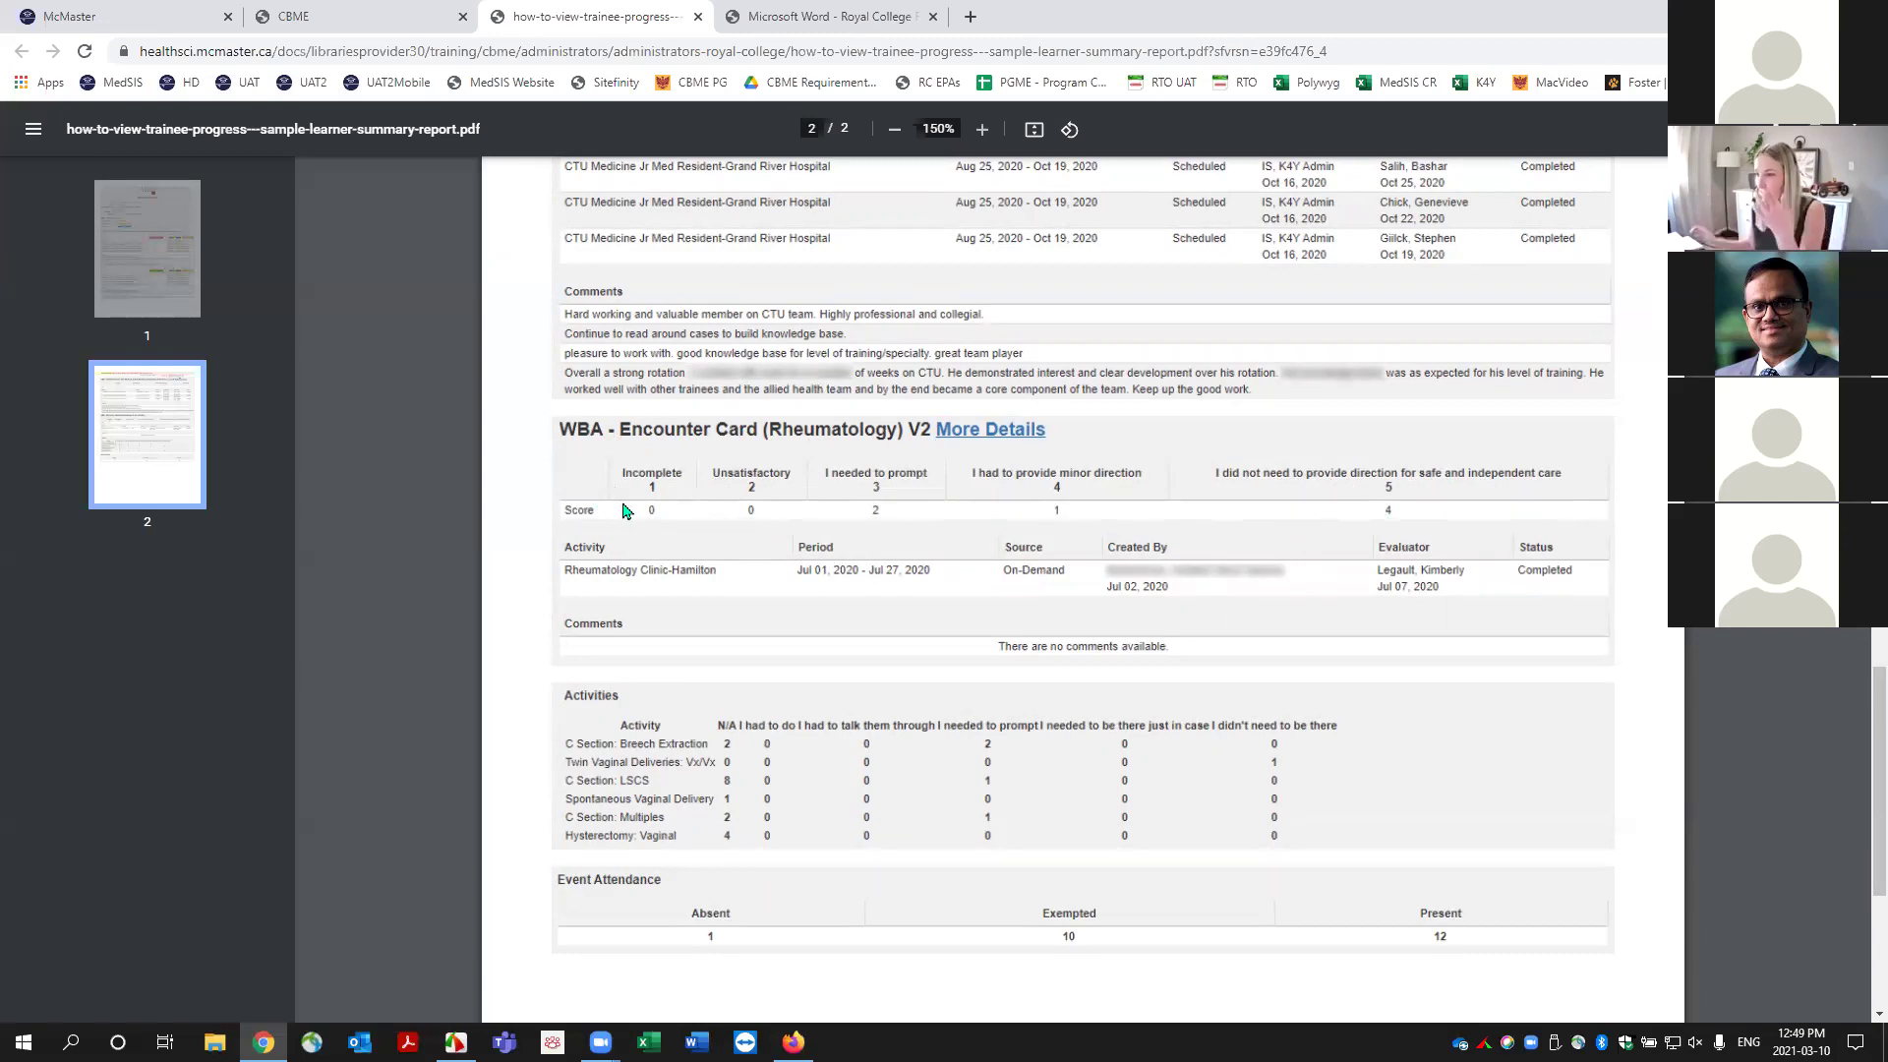
Return from the sample report to the learner's MedSIS curriculum and show the EPAs under Stage 2 - Foundations of Discipline.
scroll(860, 526, down, 3)
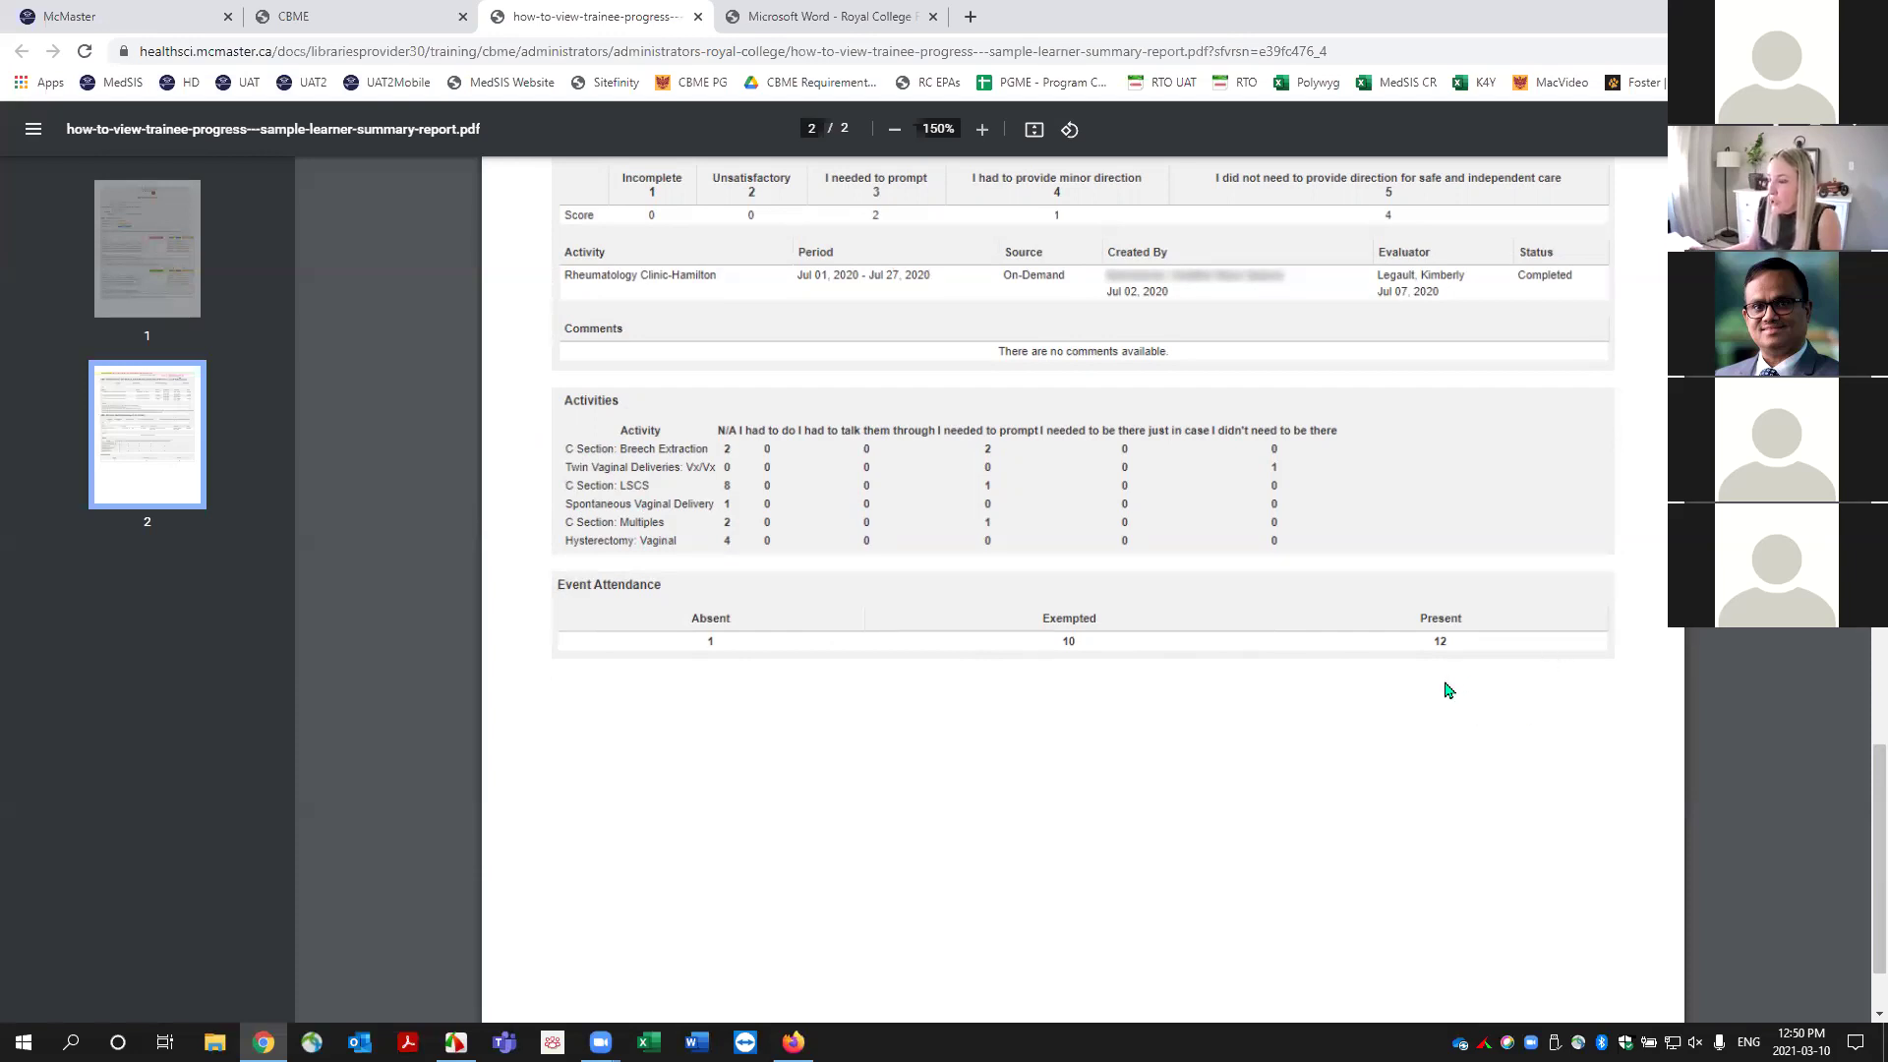
click(334, 22)
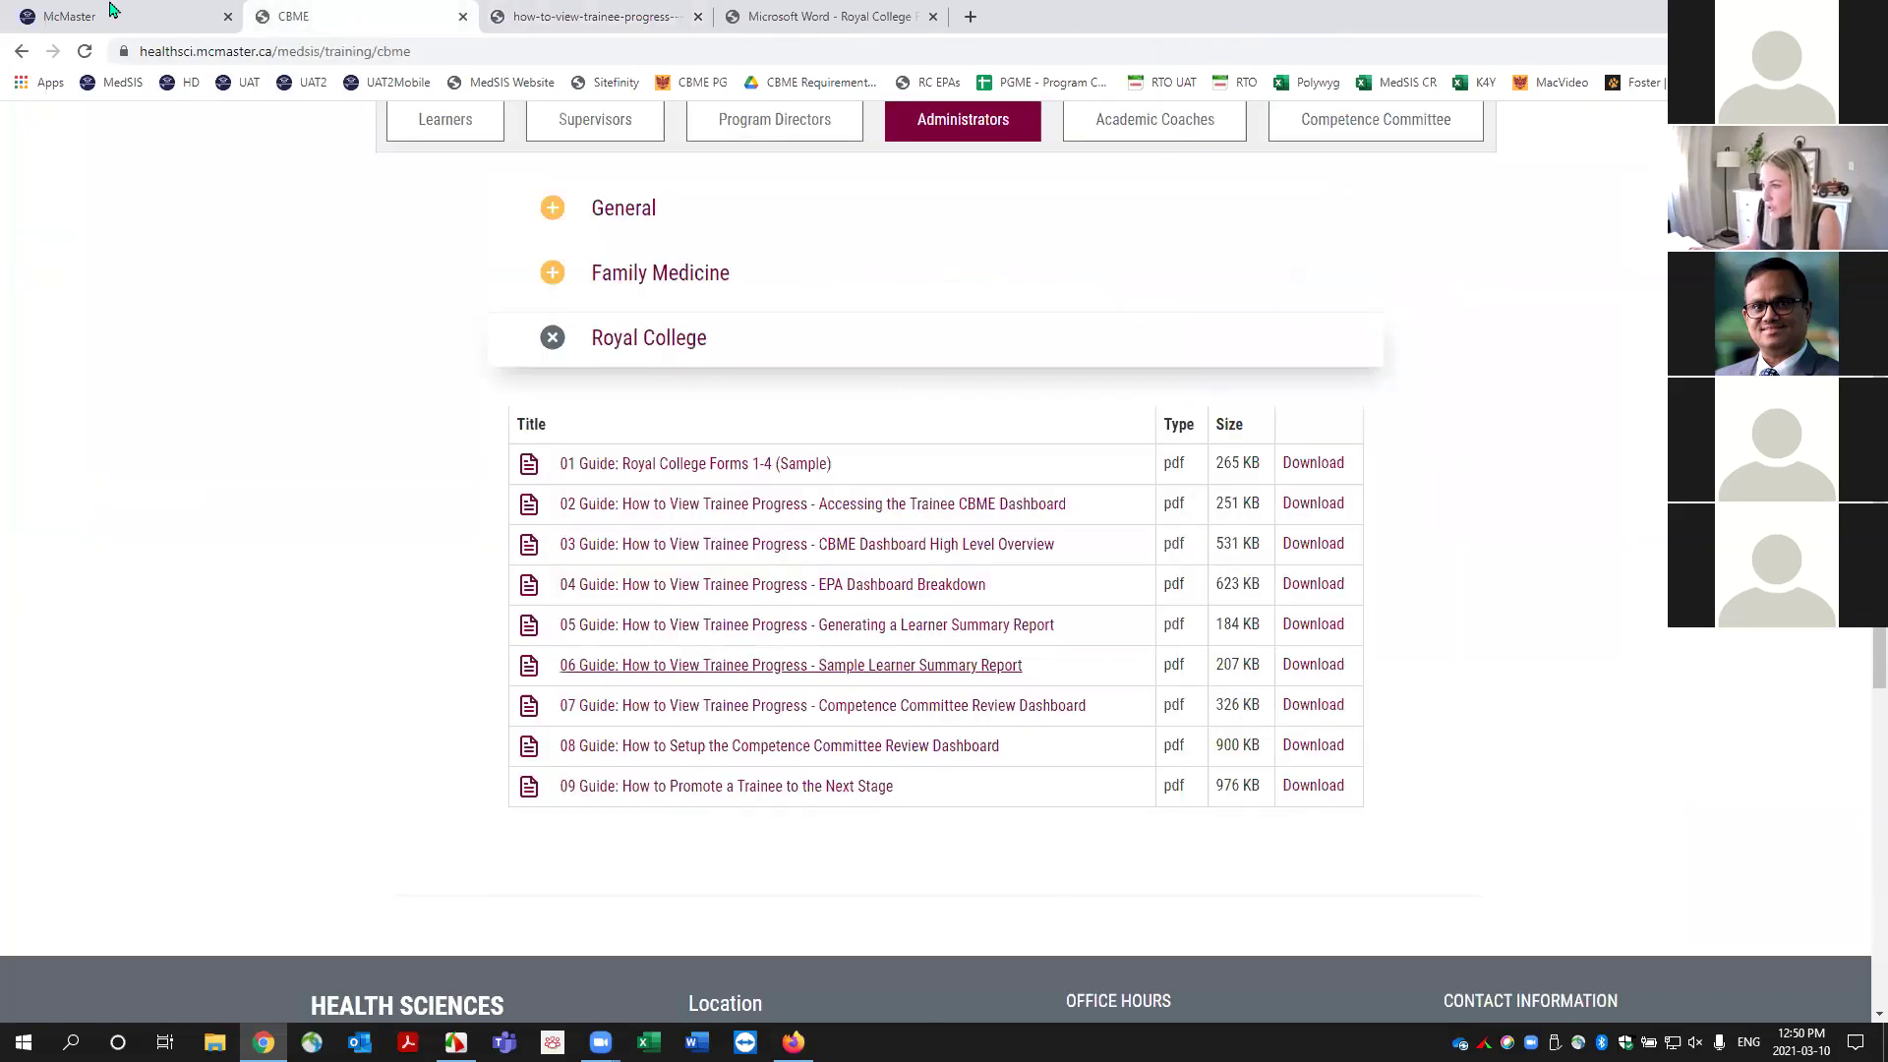
click(115, 14)
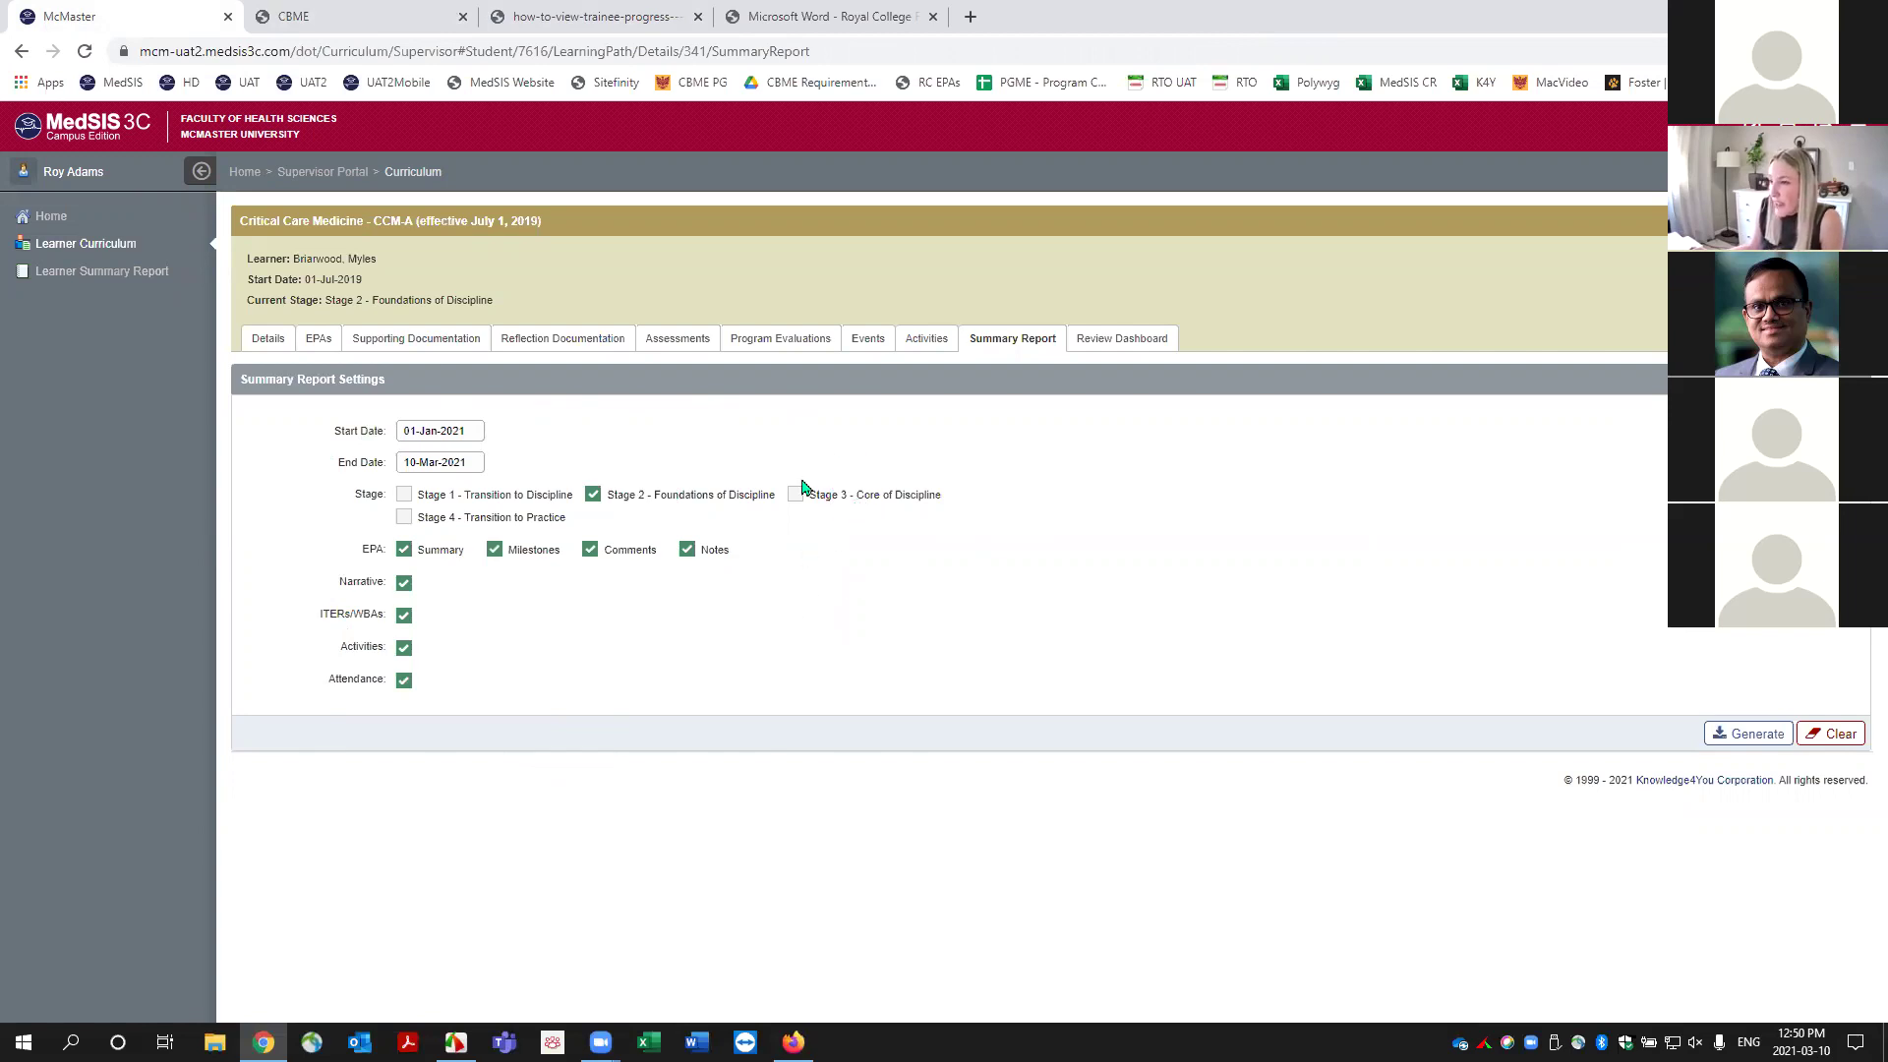
click(325, 340)
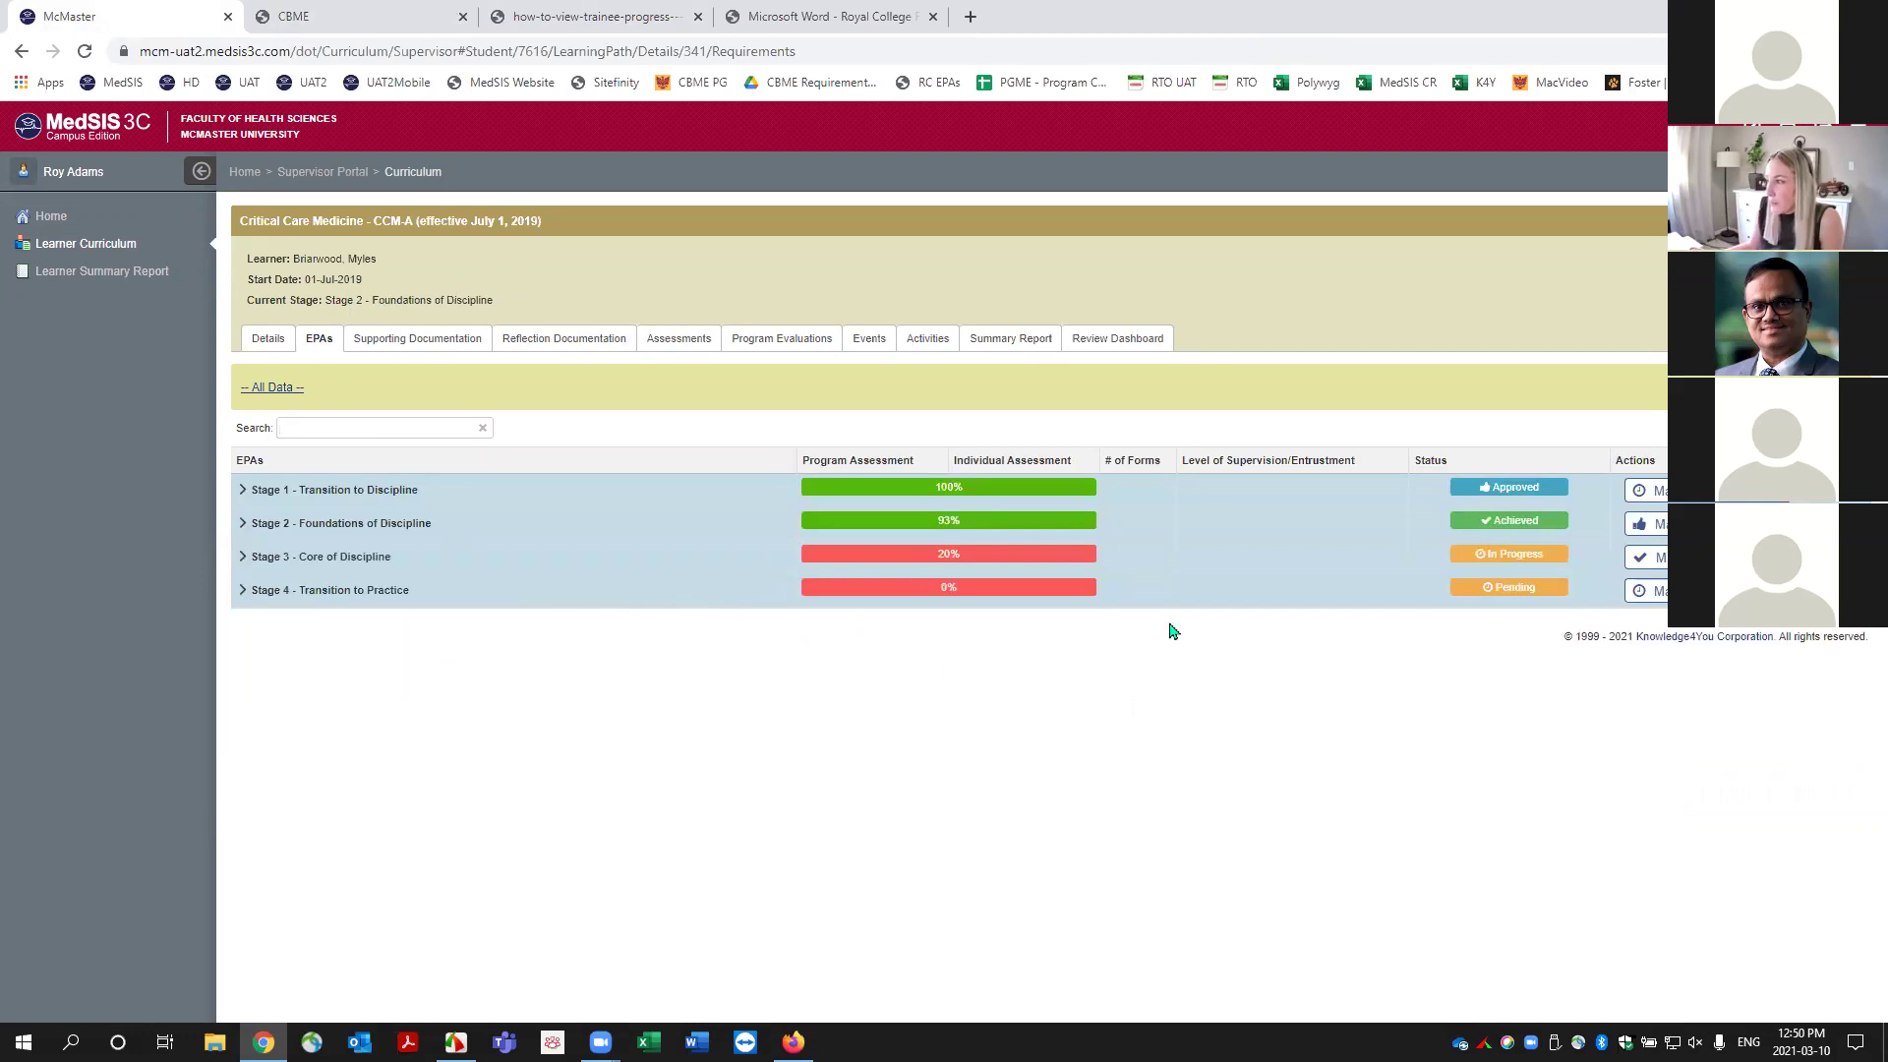
click(568, 531)
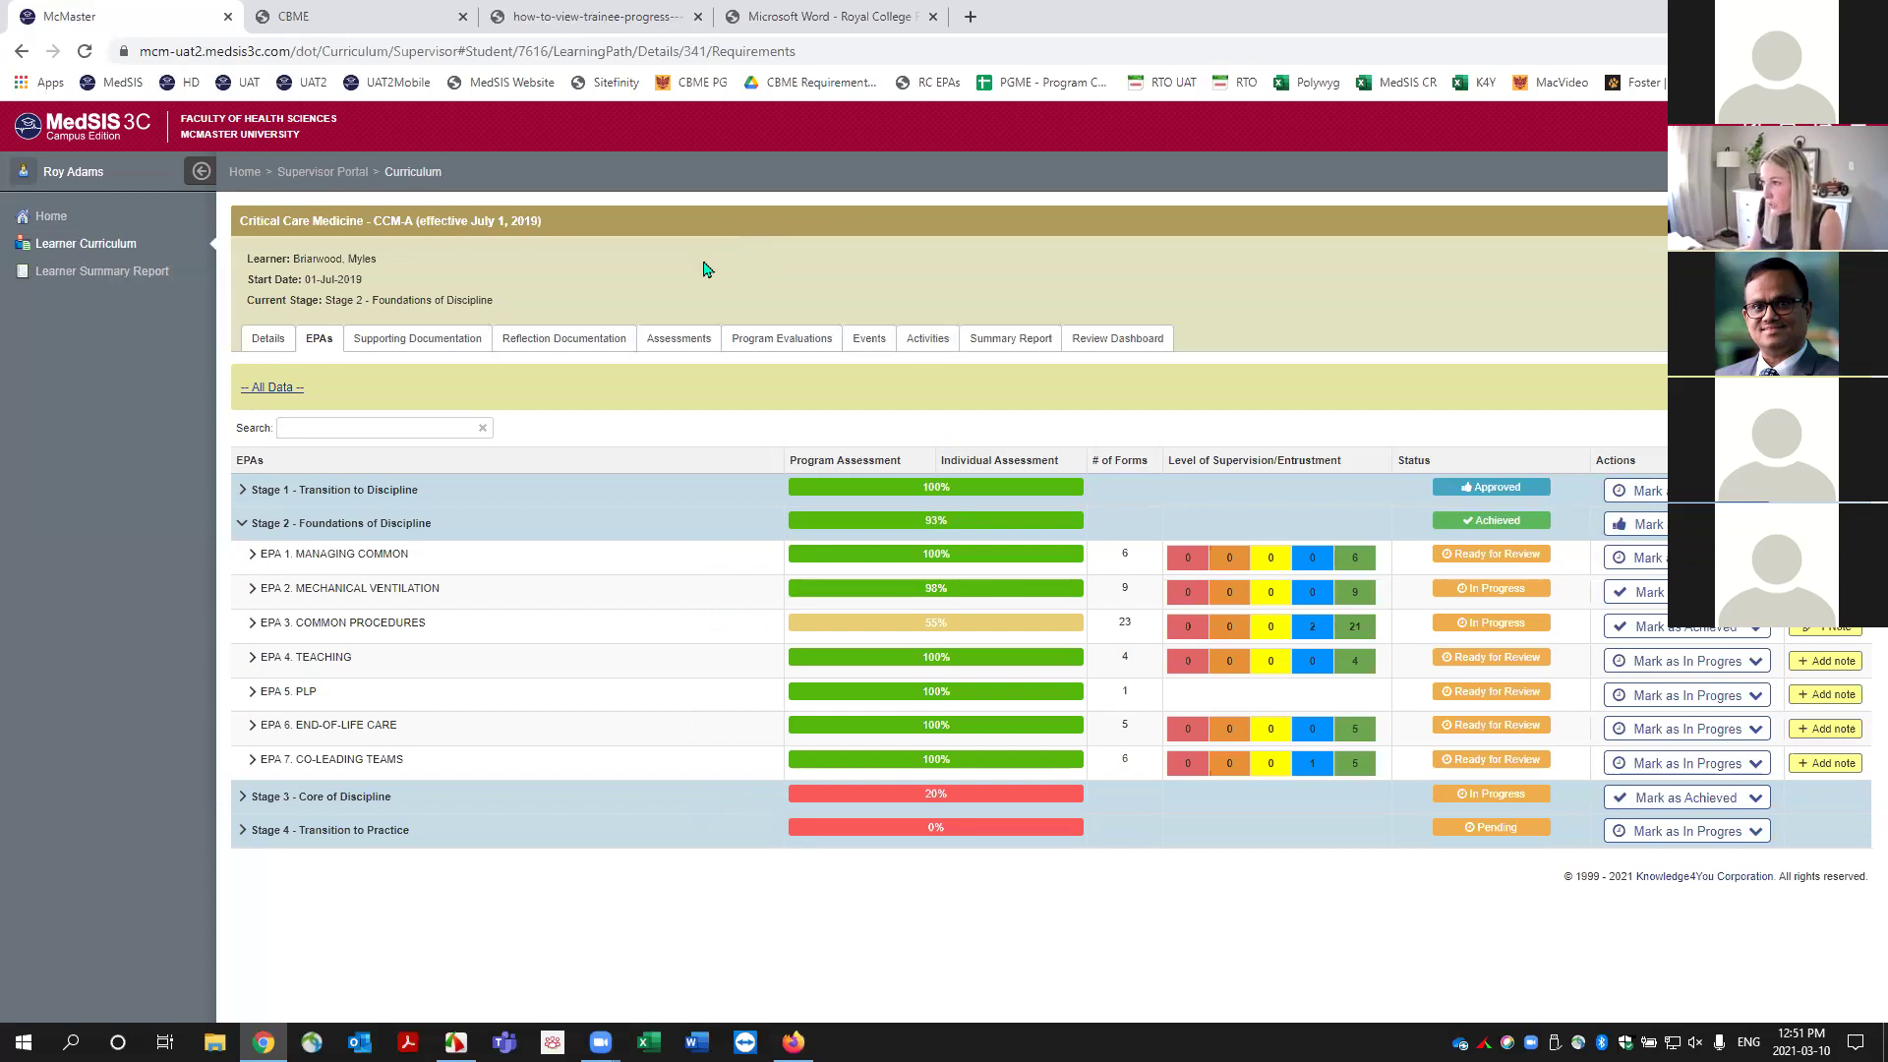
Open the learner's assessments and collapse the CBME Evaluation list.
click(670, 340)
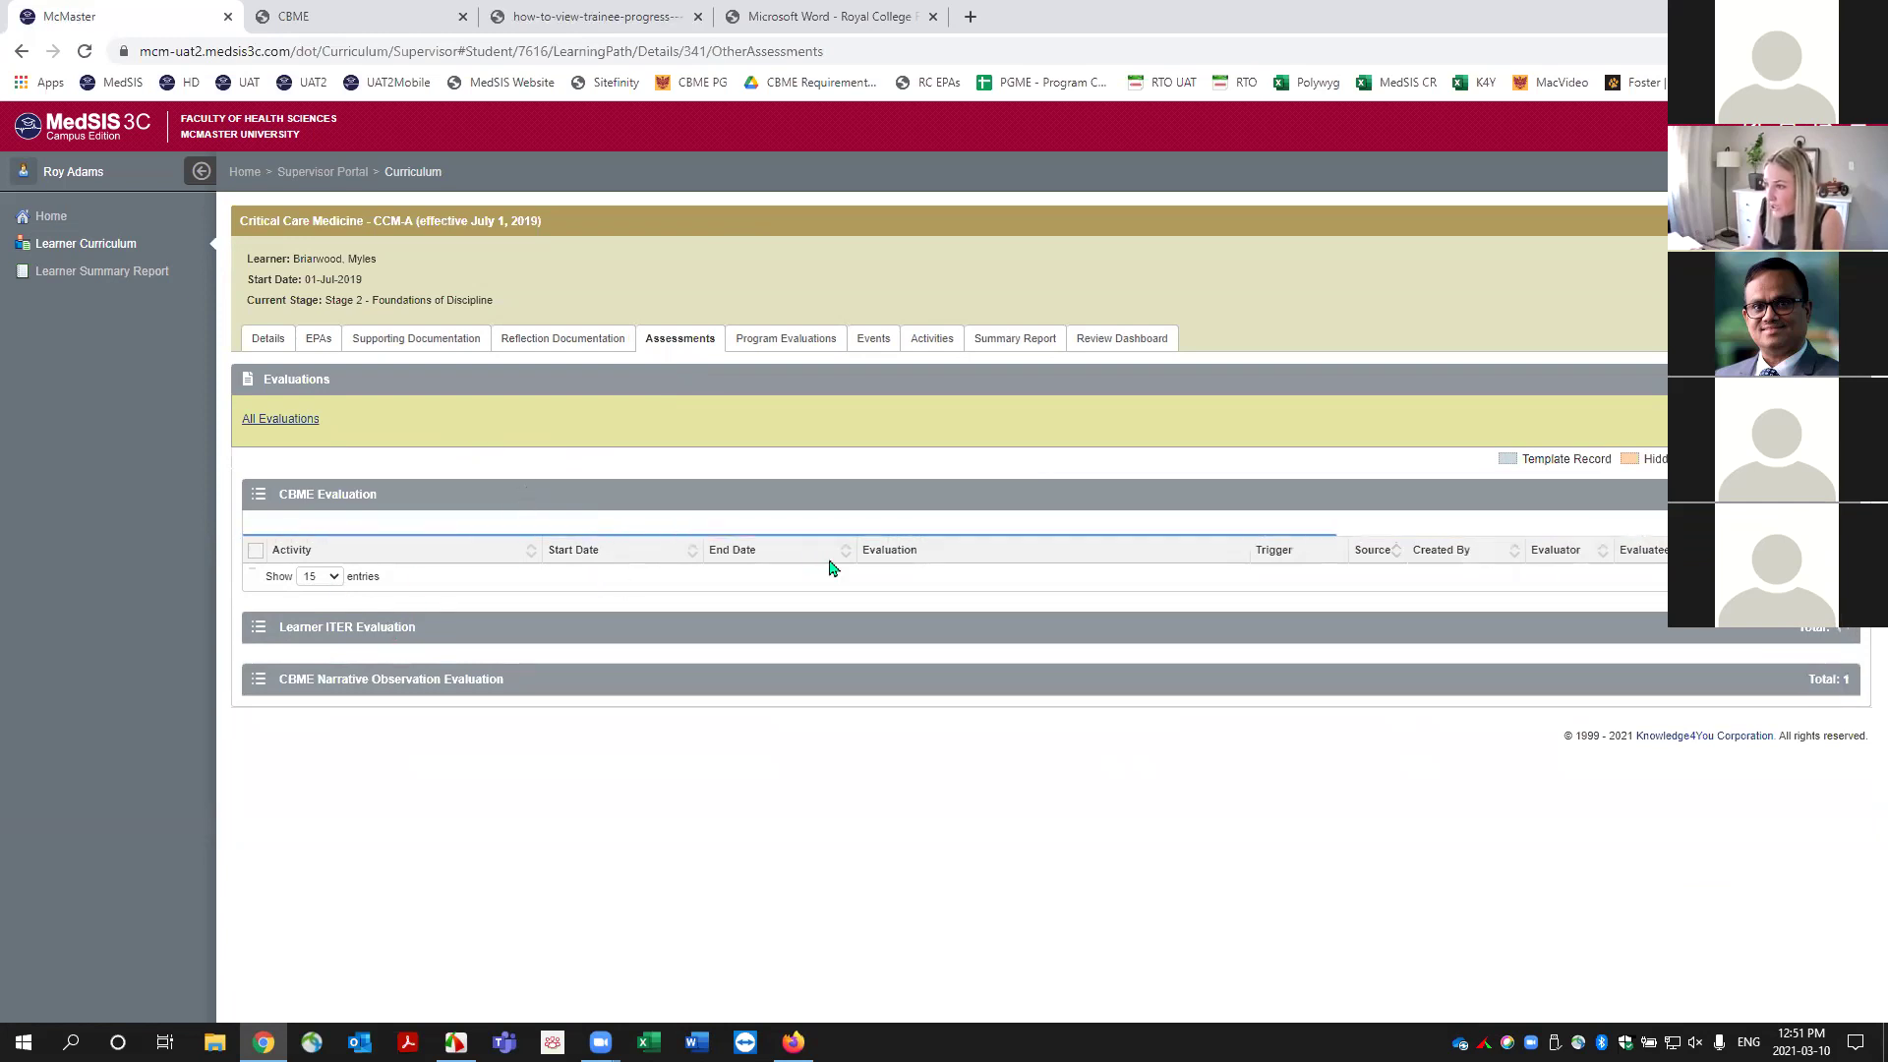
click(260, 497)
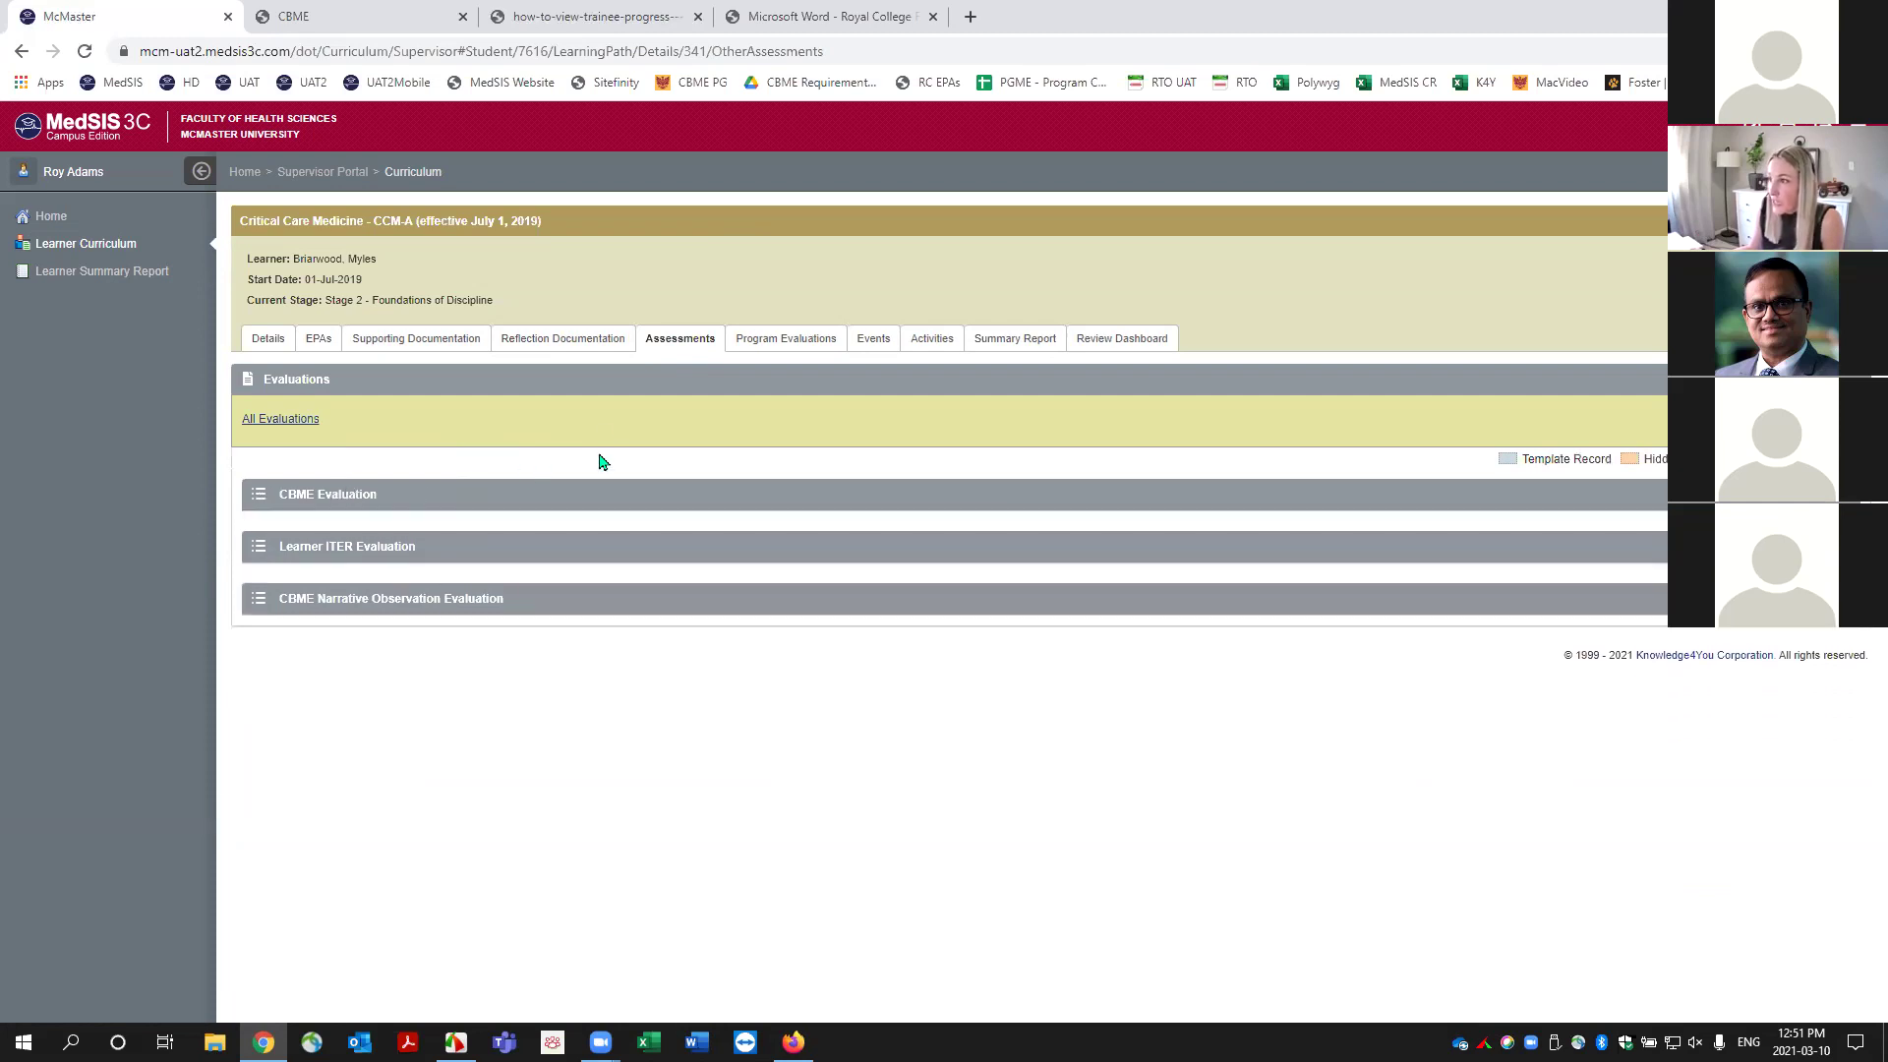
Go back to the sample learner summary report and compare its EPA comments, narrative comments and ITER section.
click(602, 17)
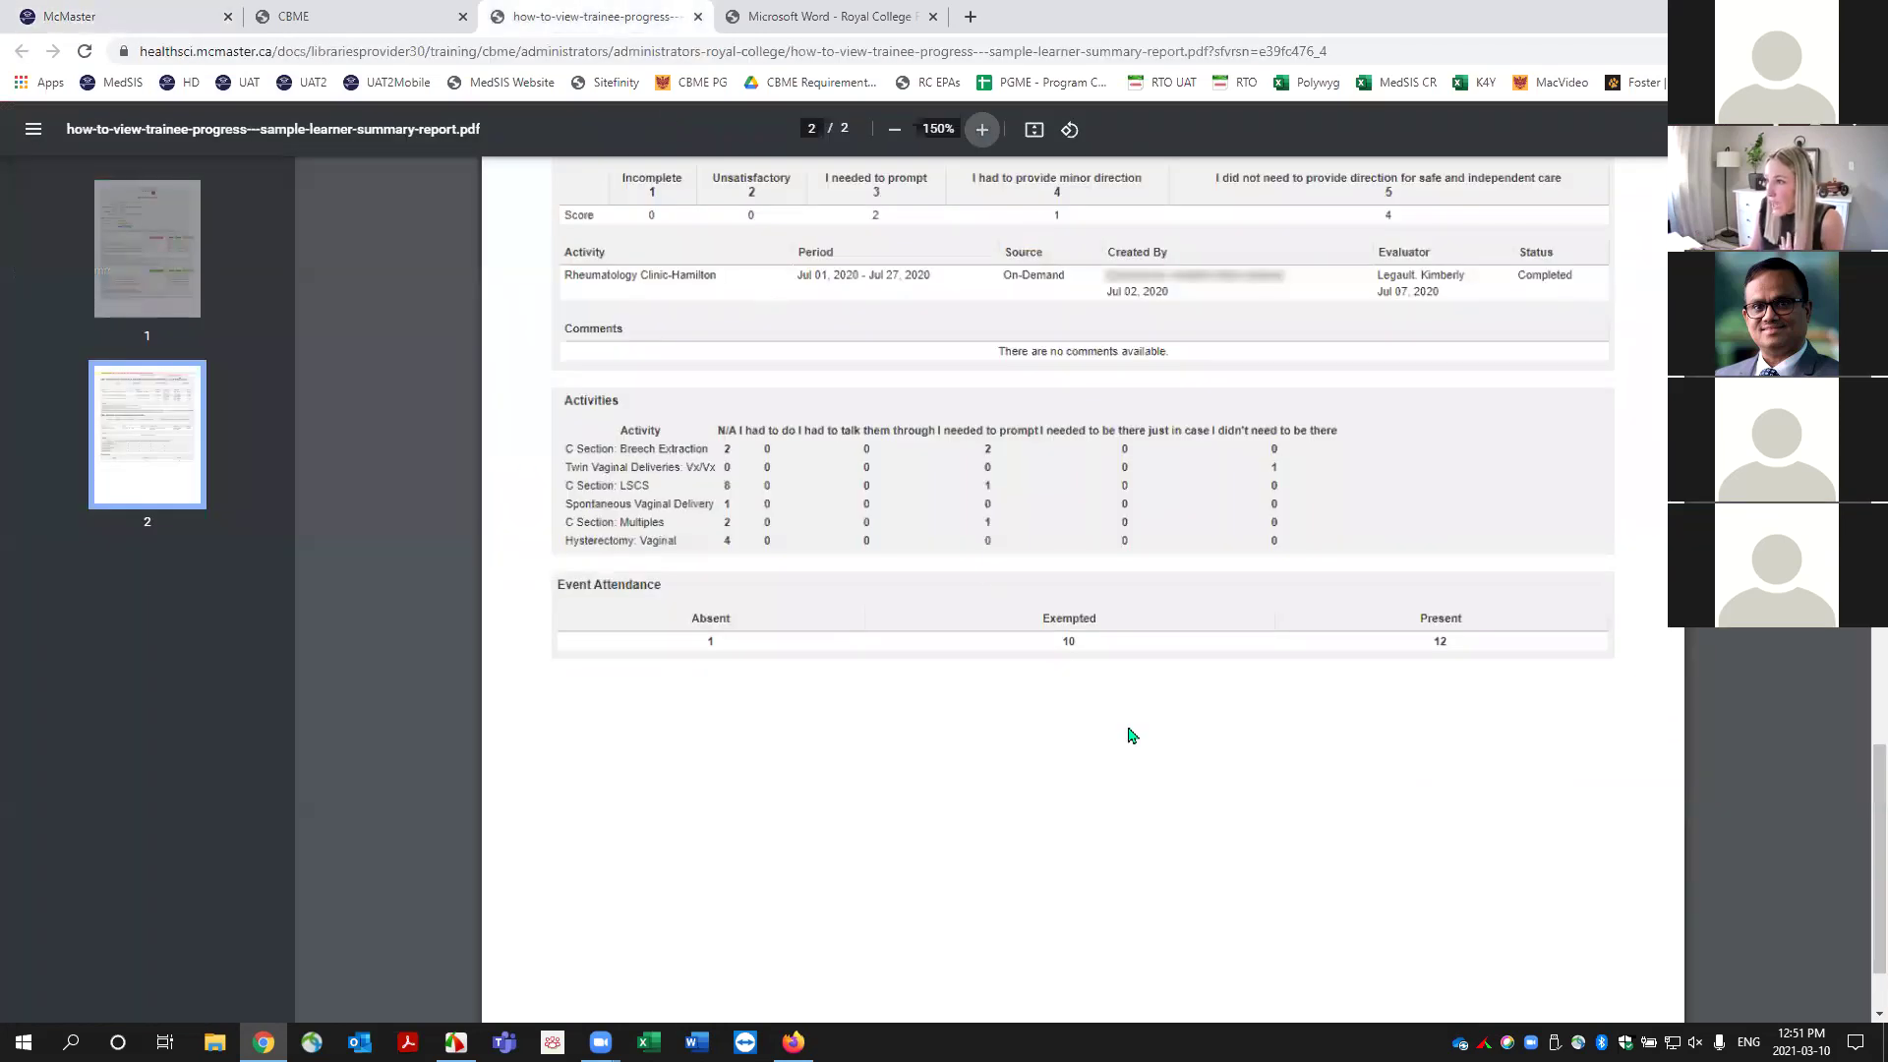
scroll(1128, 731, up, 2)
scroll(1127, 732, up, 5)
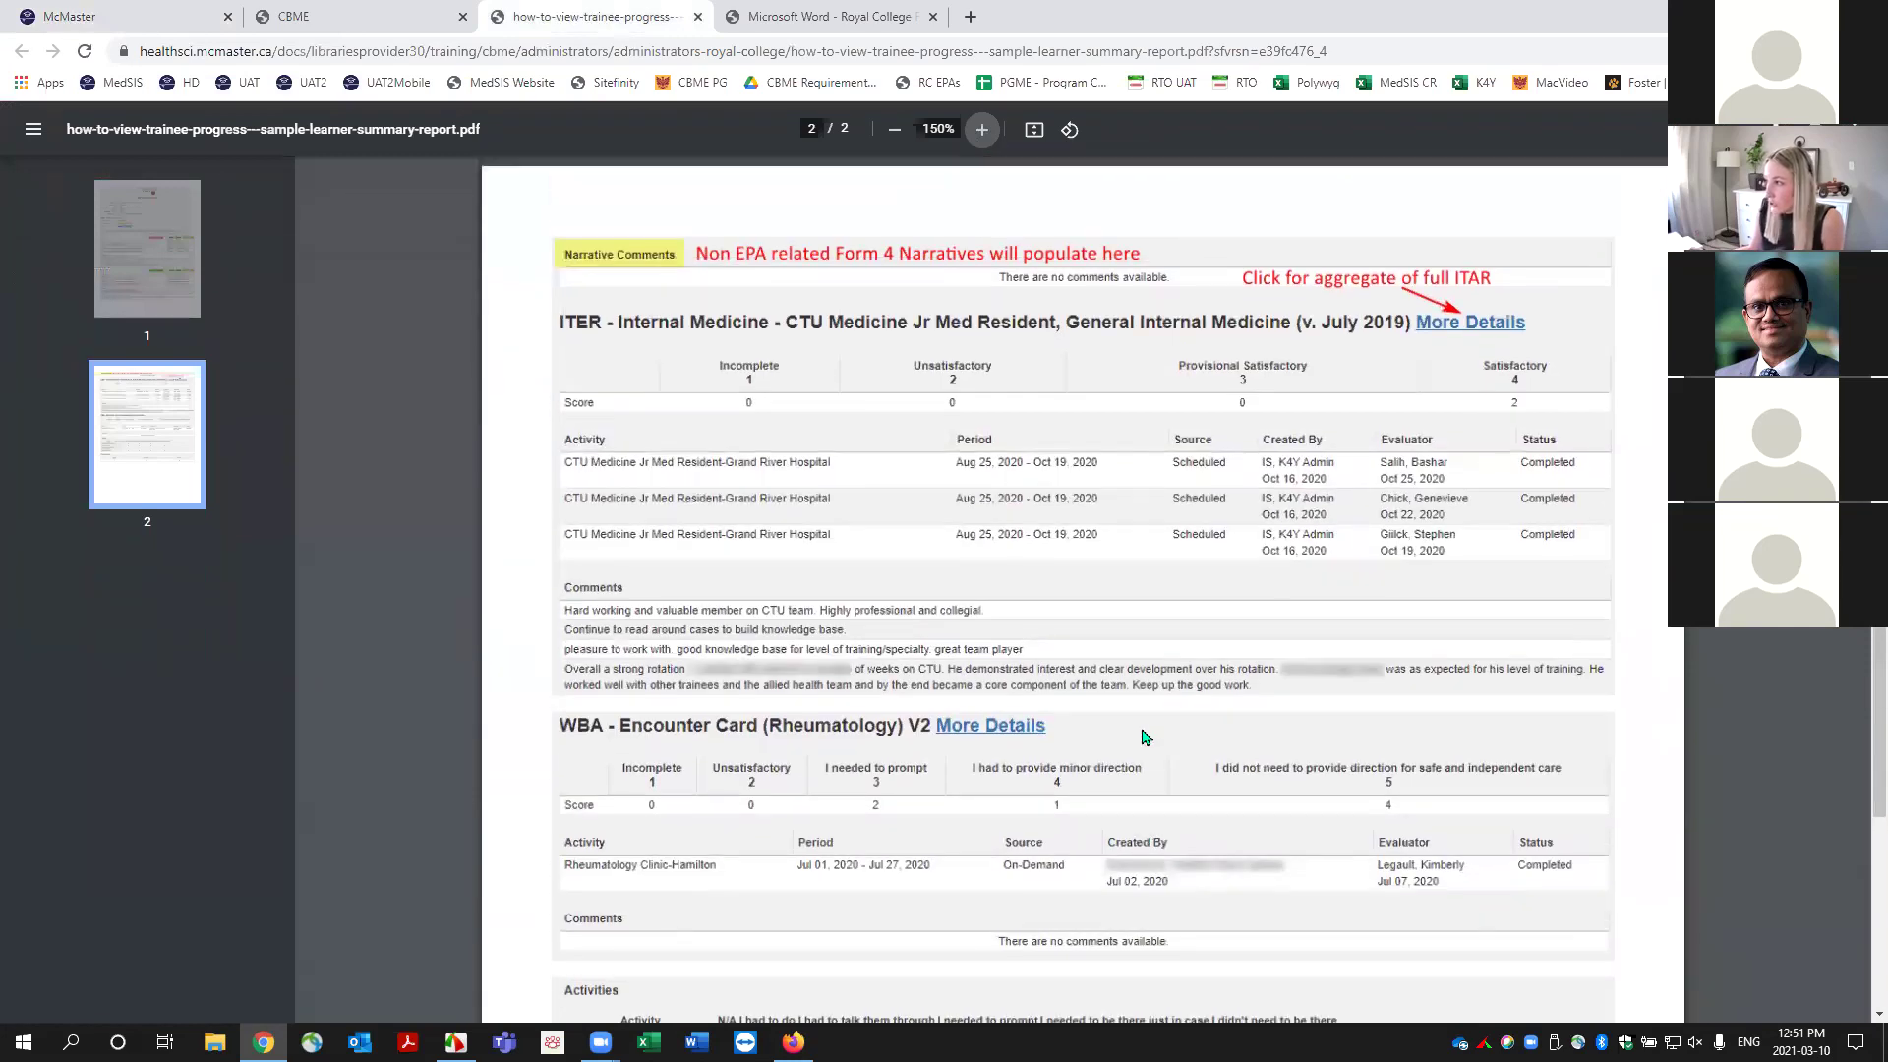
scroll(1146, 736, up, 5)
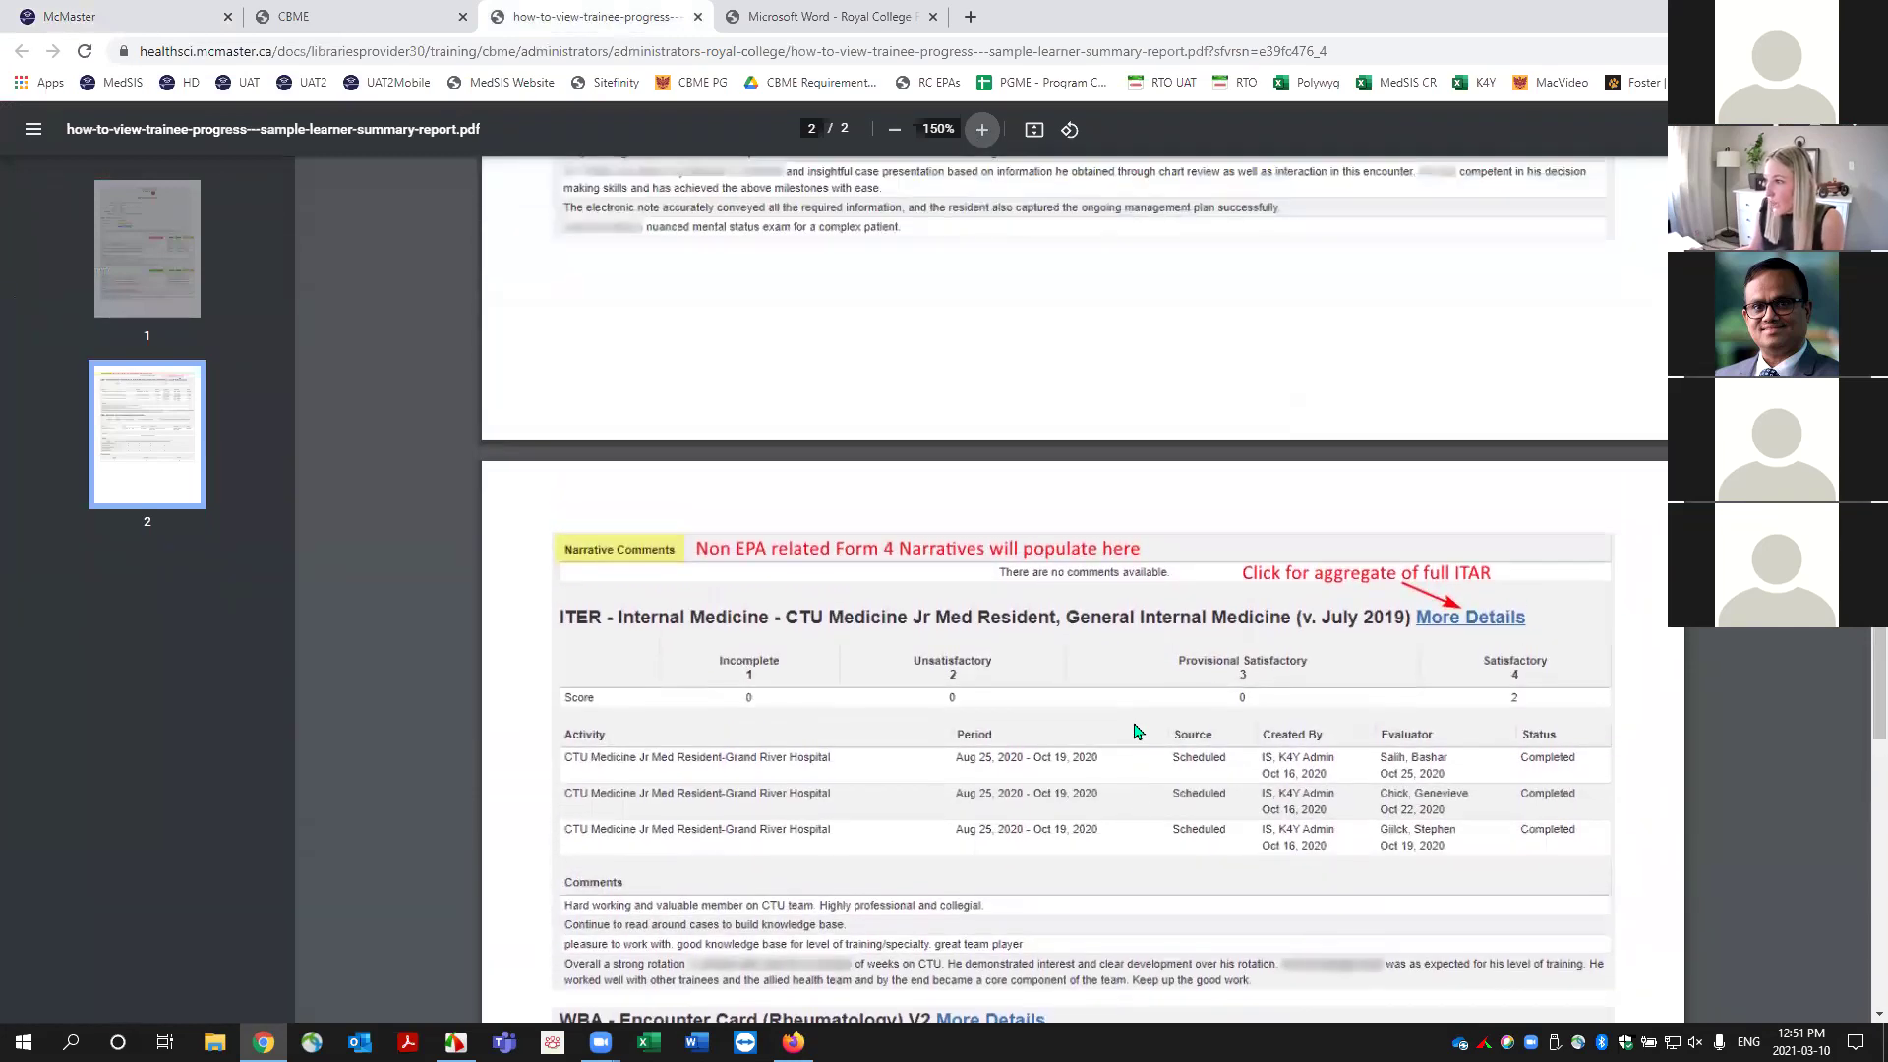
scroll(1136, 730, up, 3)
scroll(1120, 725, down, 2)
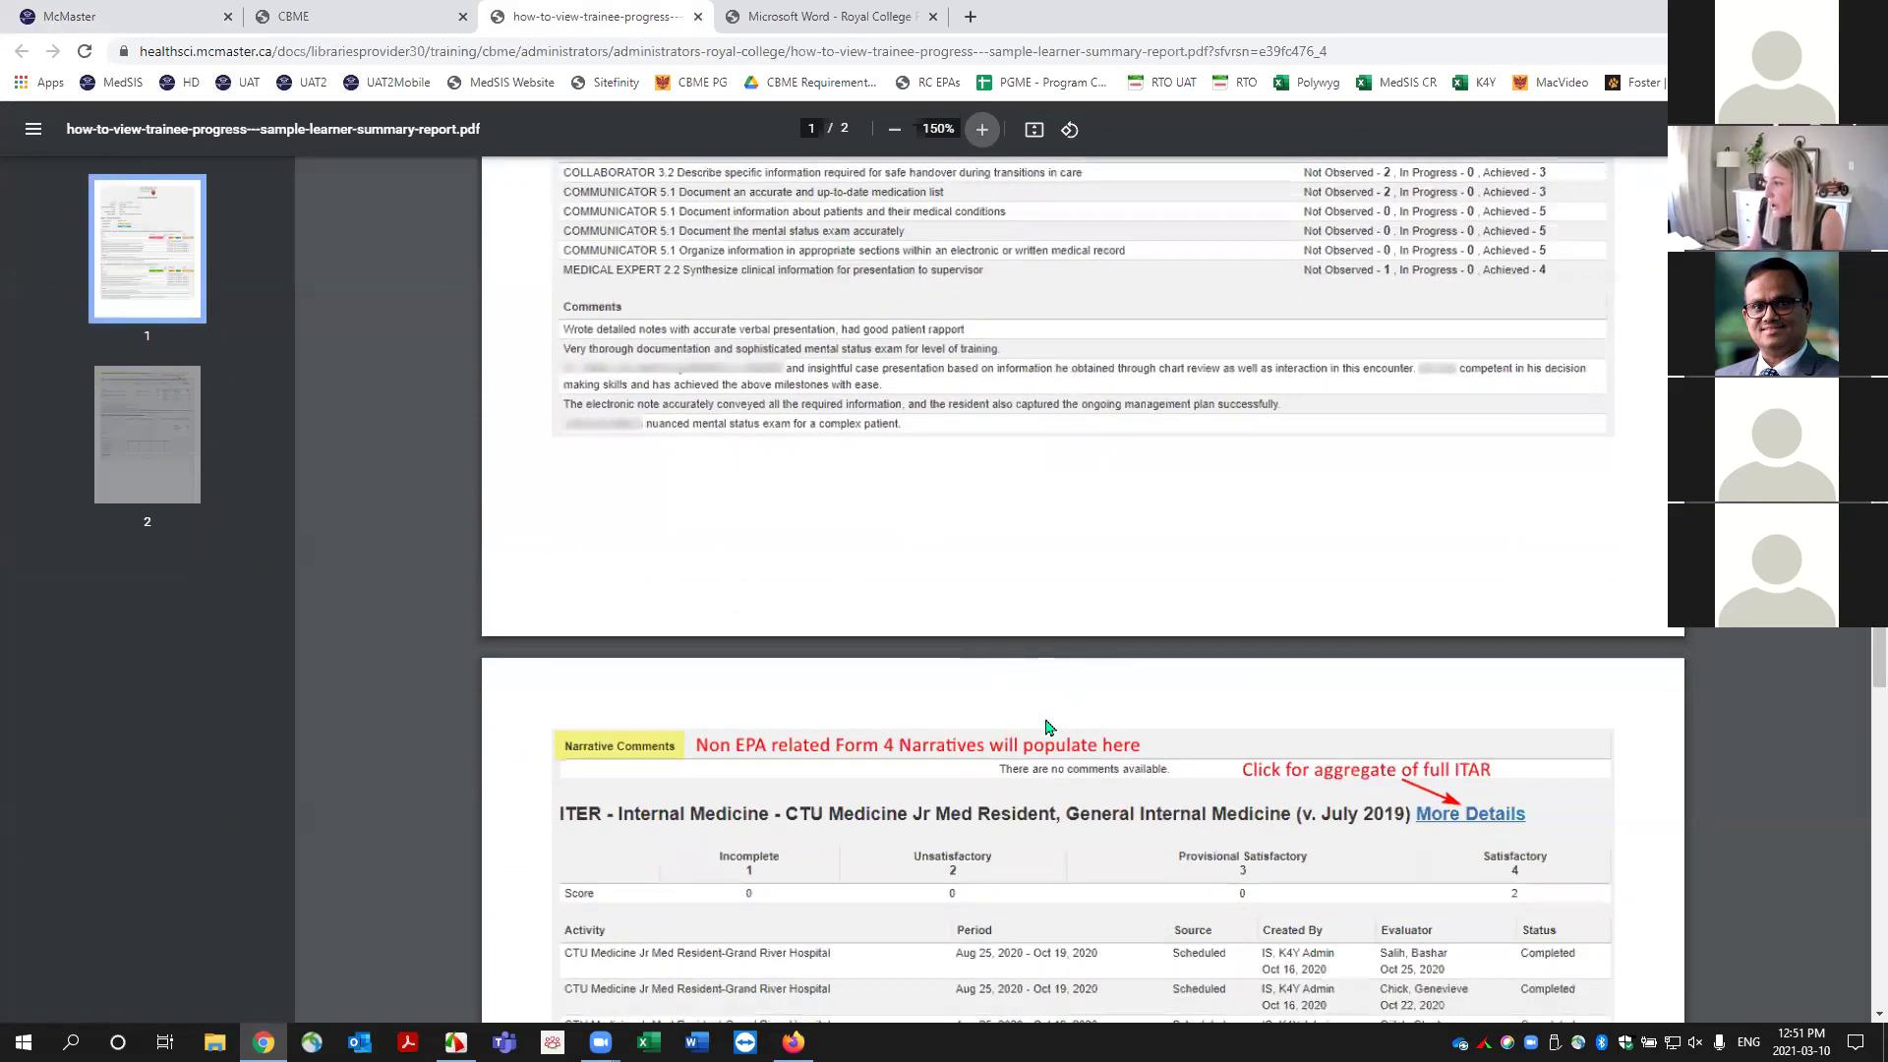
scroll(1047, 727, down, 2)
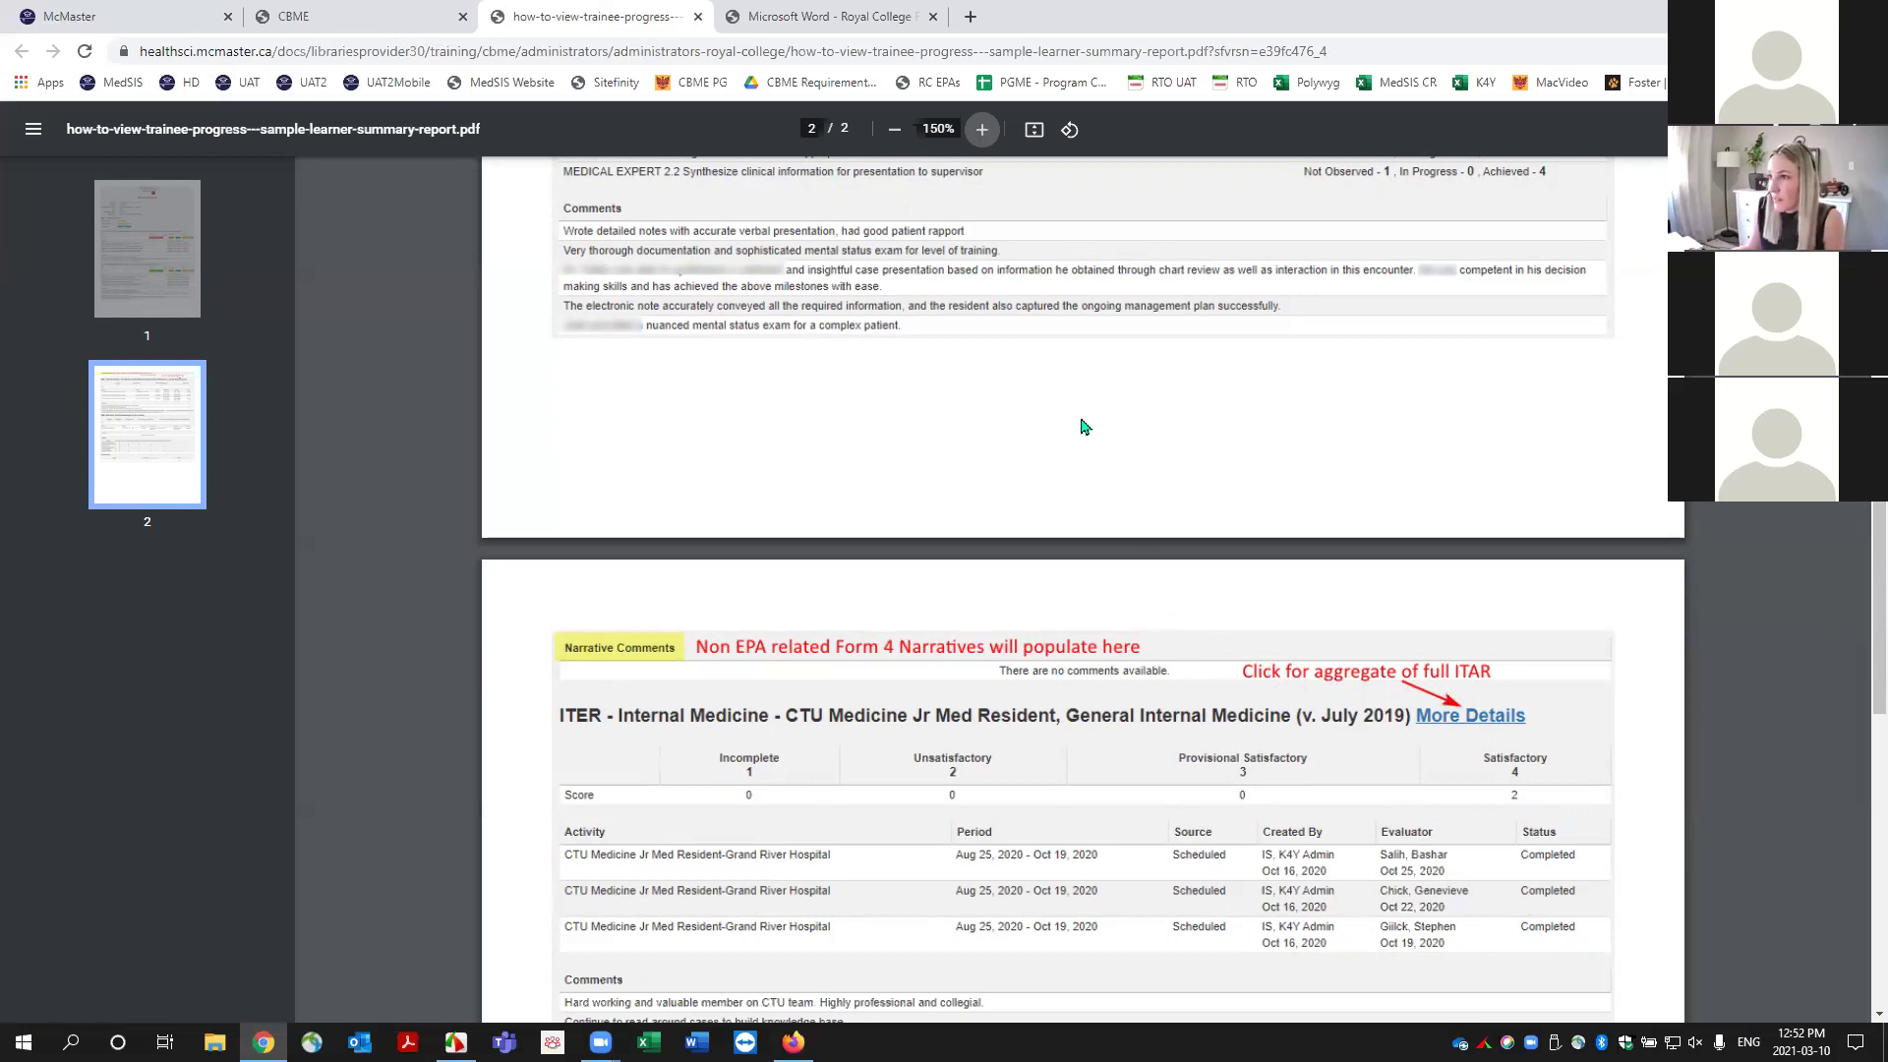
Return to the learner's MedSIS curriculum, open the Review Dashboard and examine the 3rd Quarter Review requirements and meeting details.
click(354, 15)
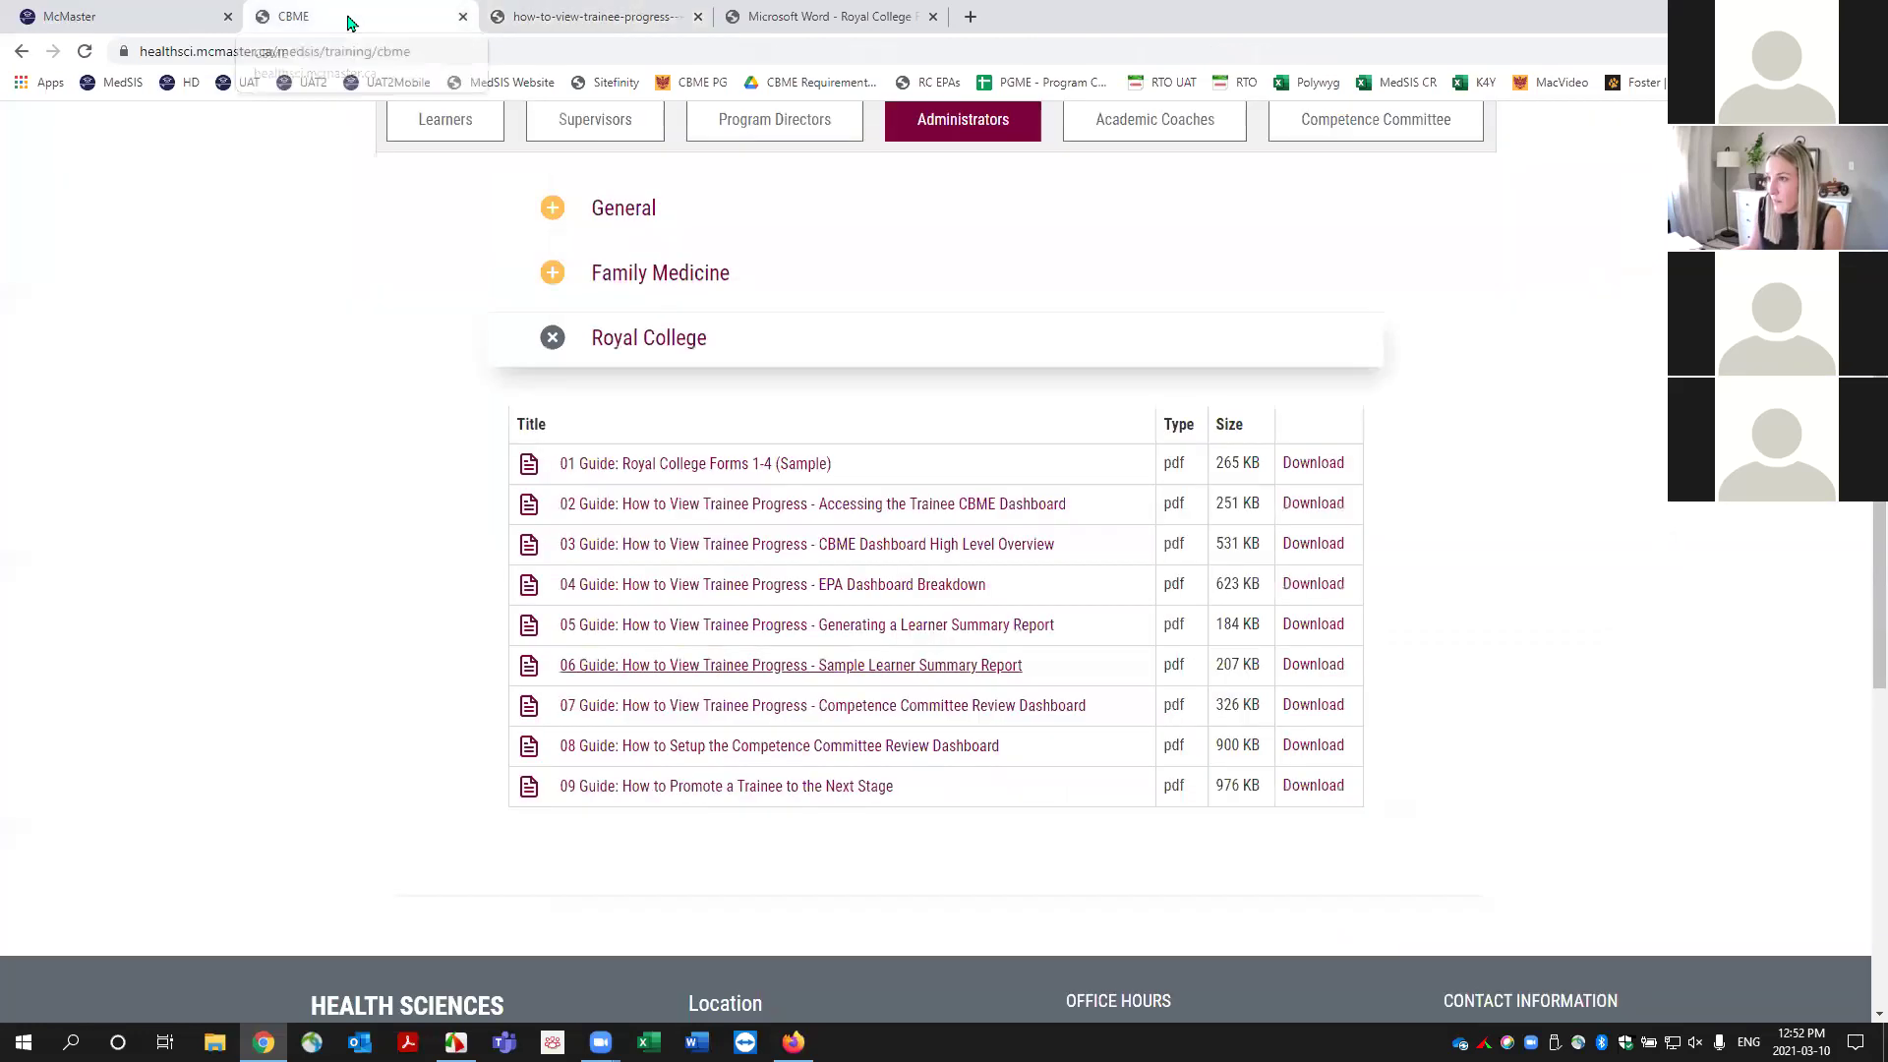
click(108, 15)
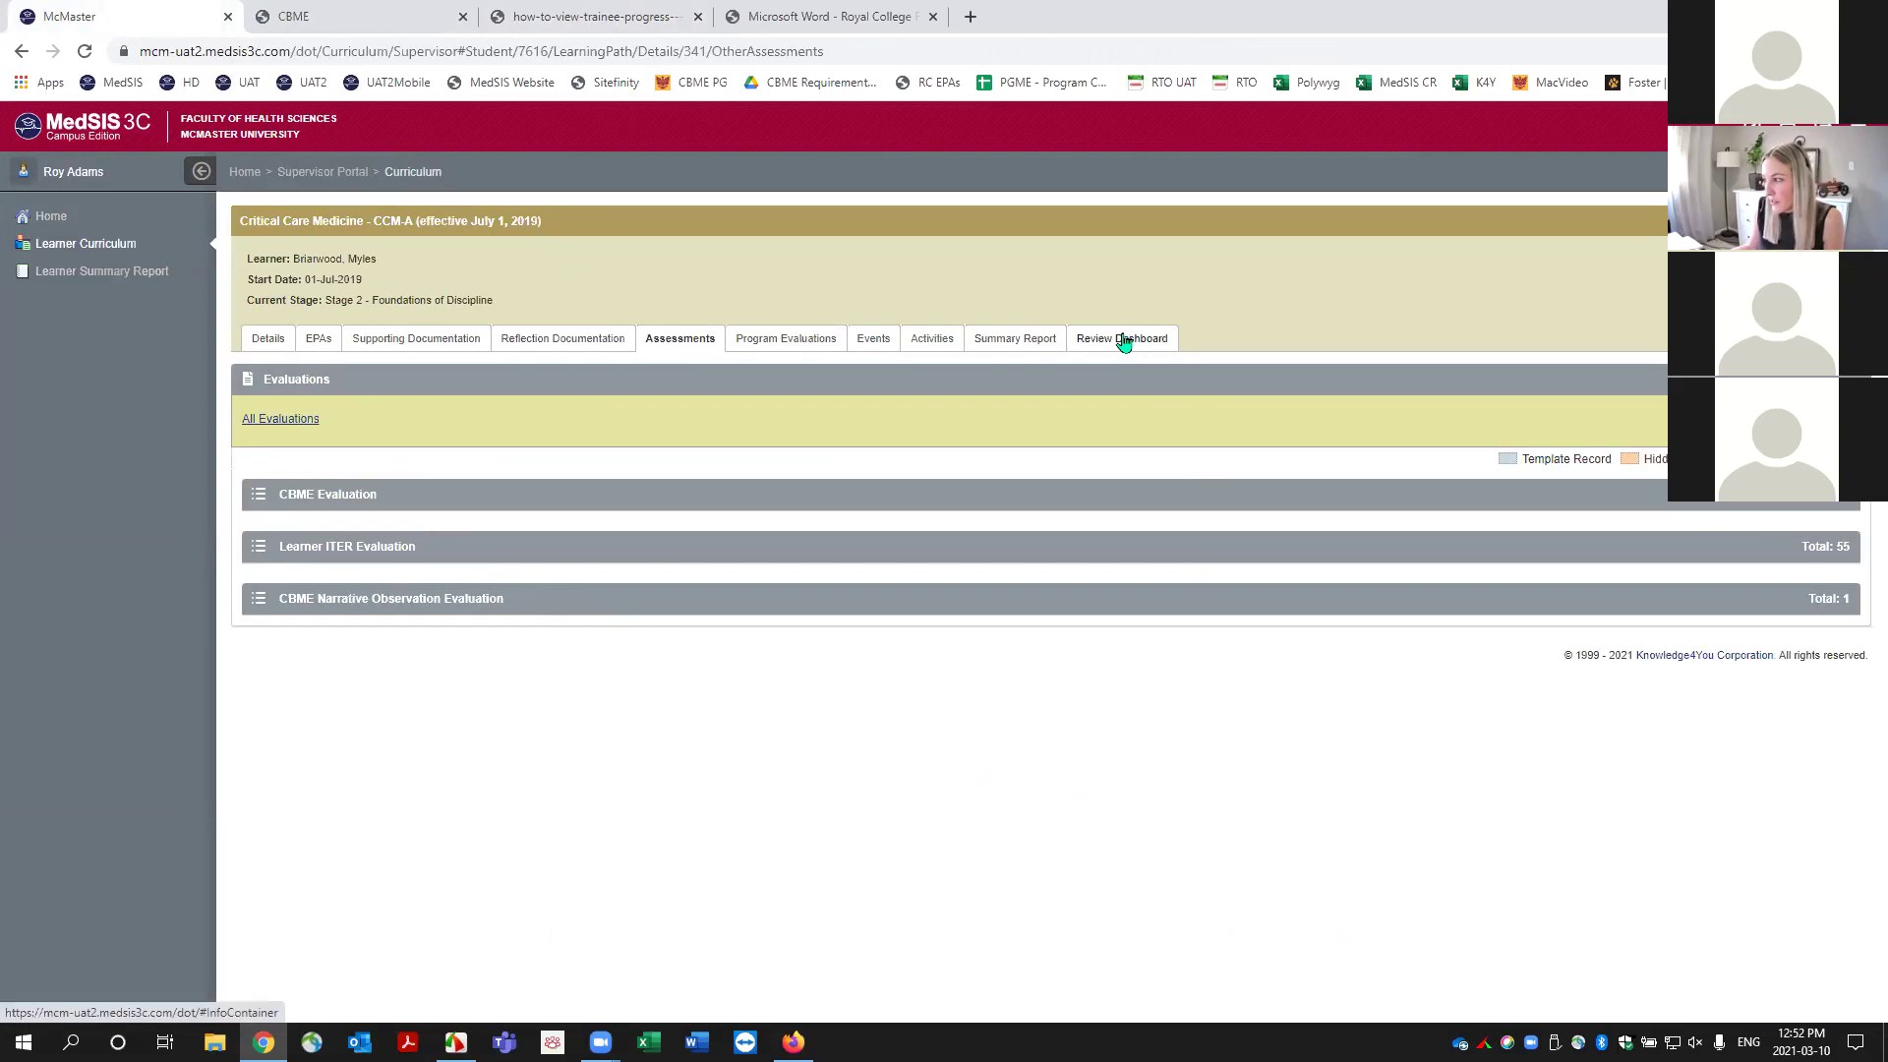
click(1123, 339)
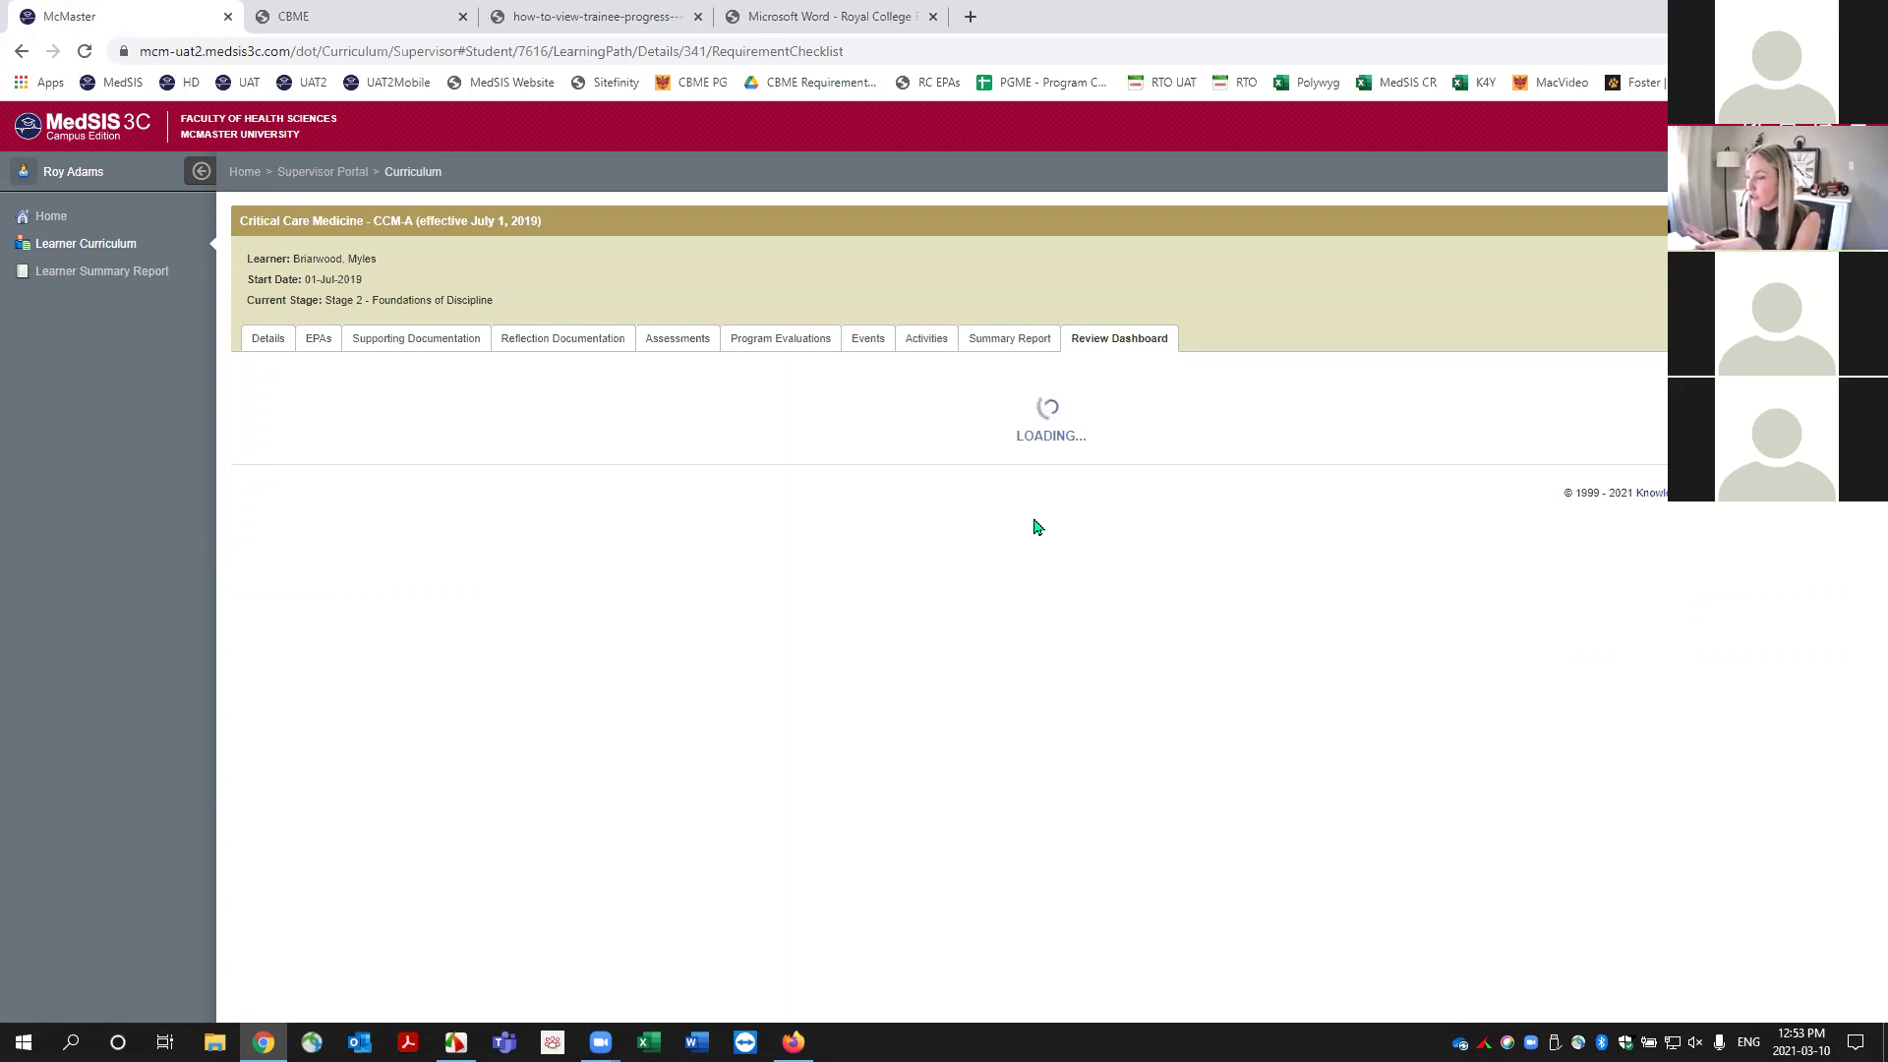
click(82, 51)
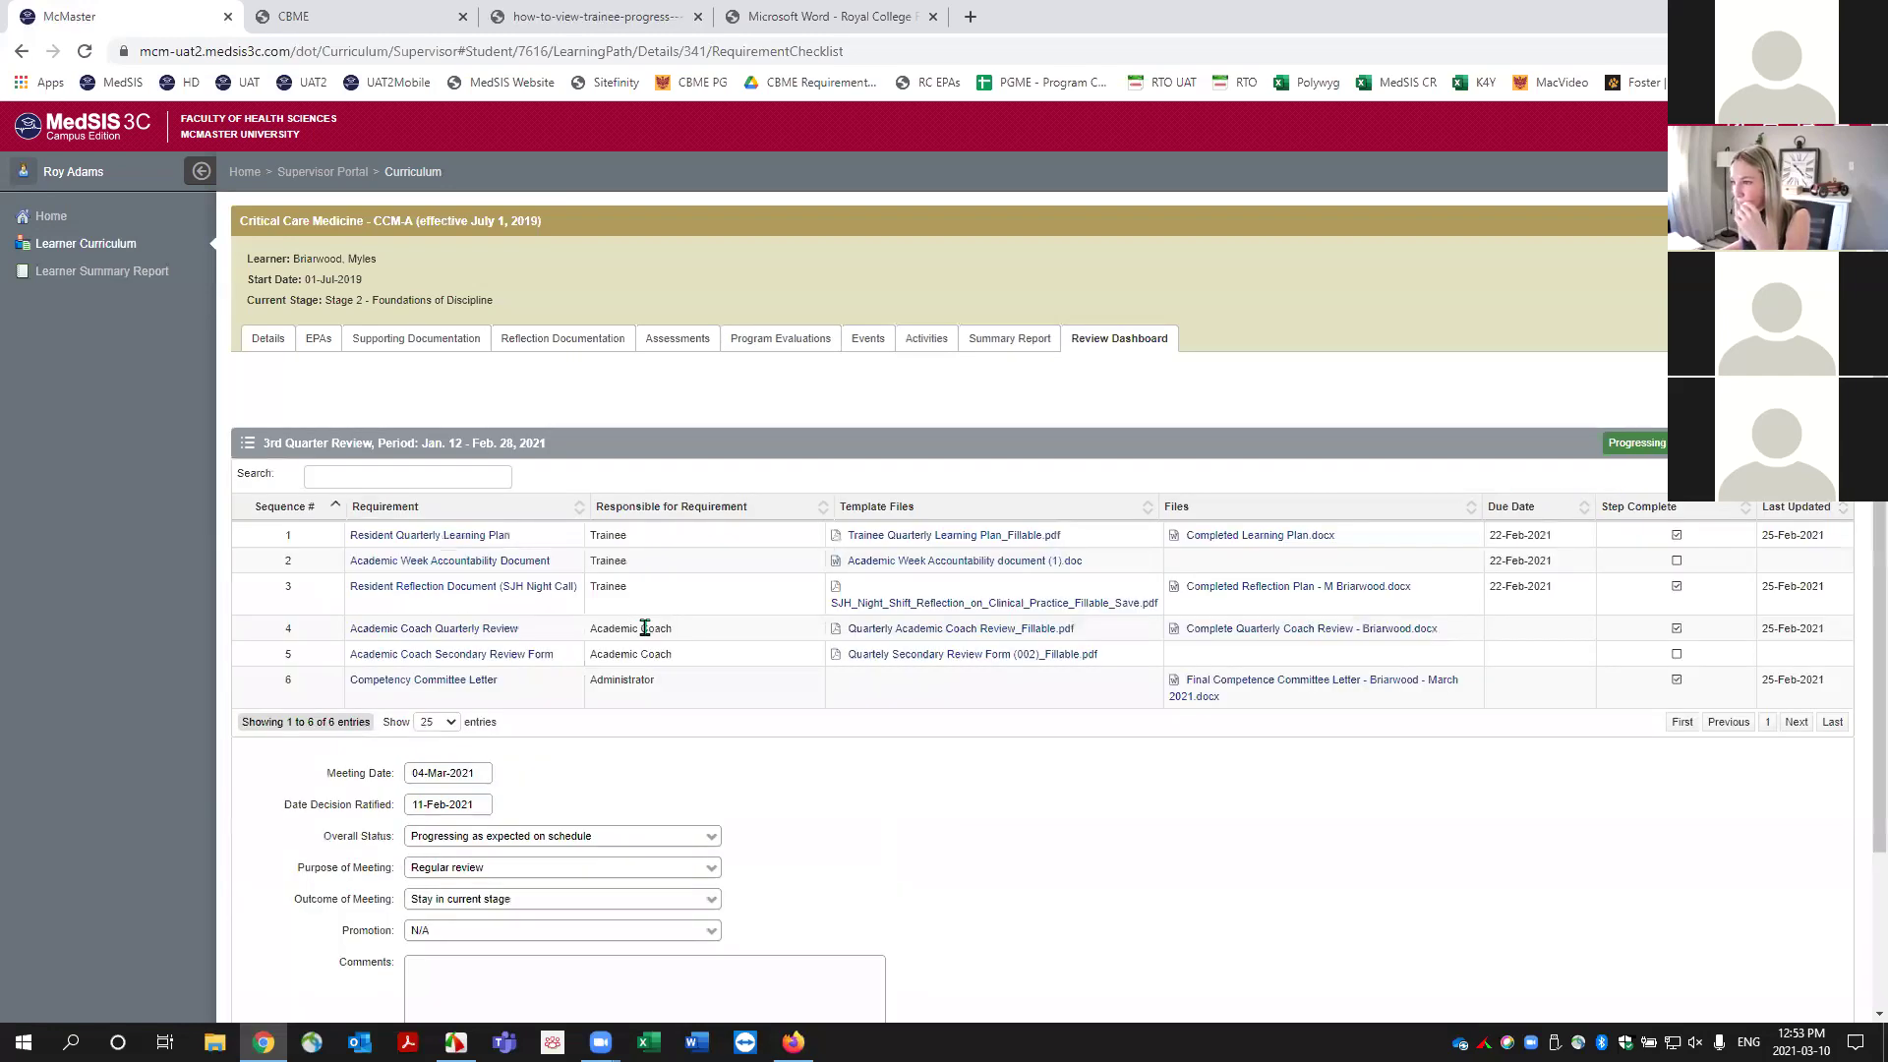
click(247, 447)
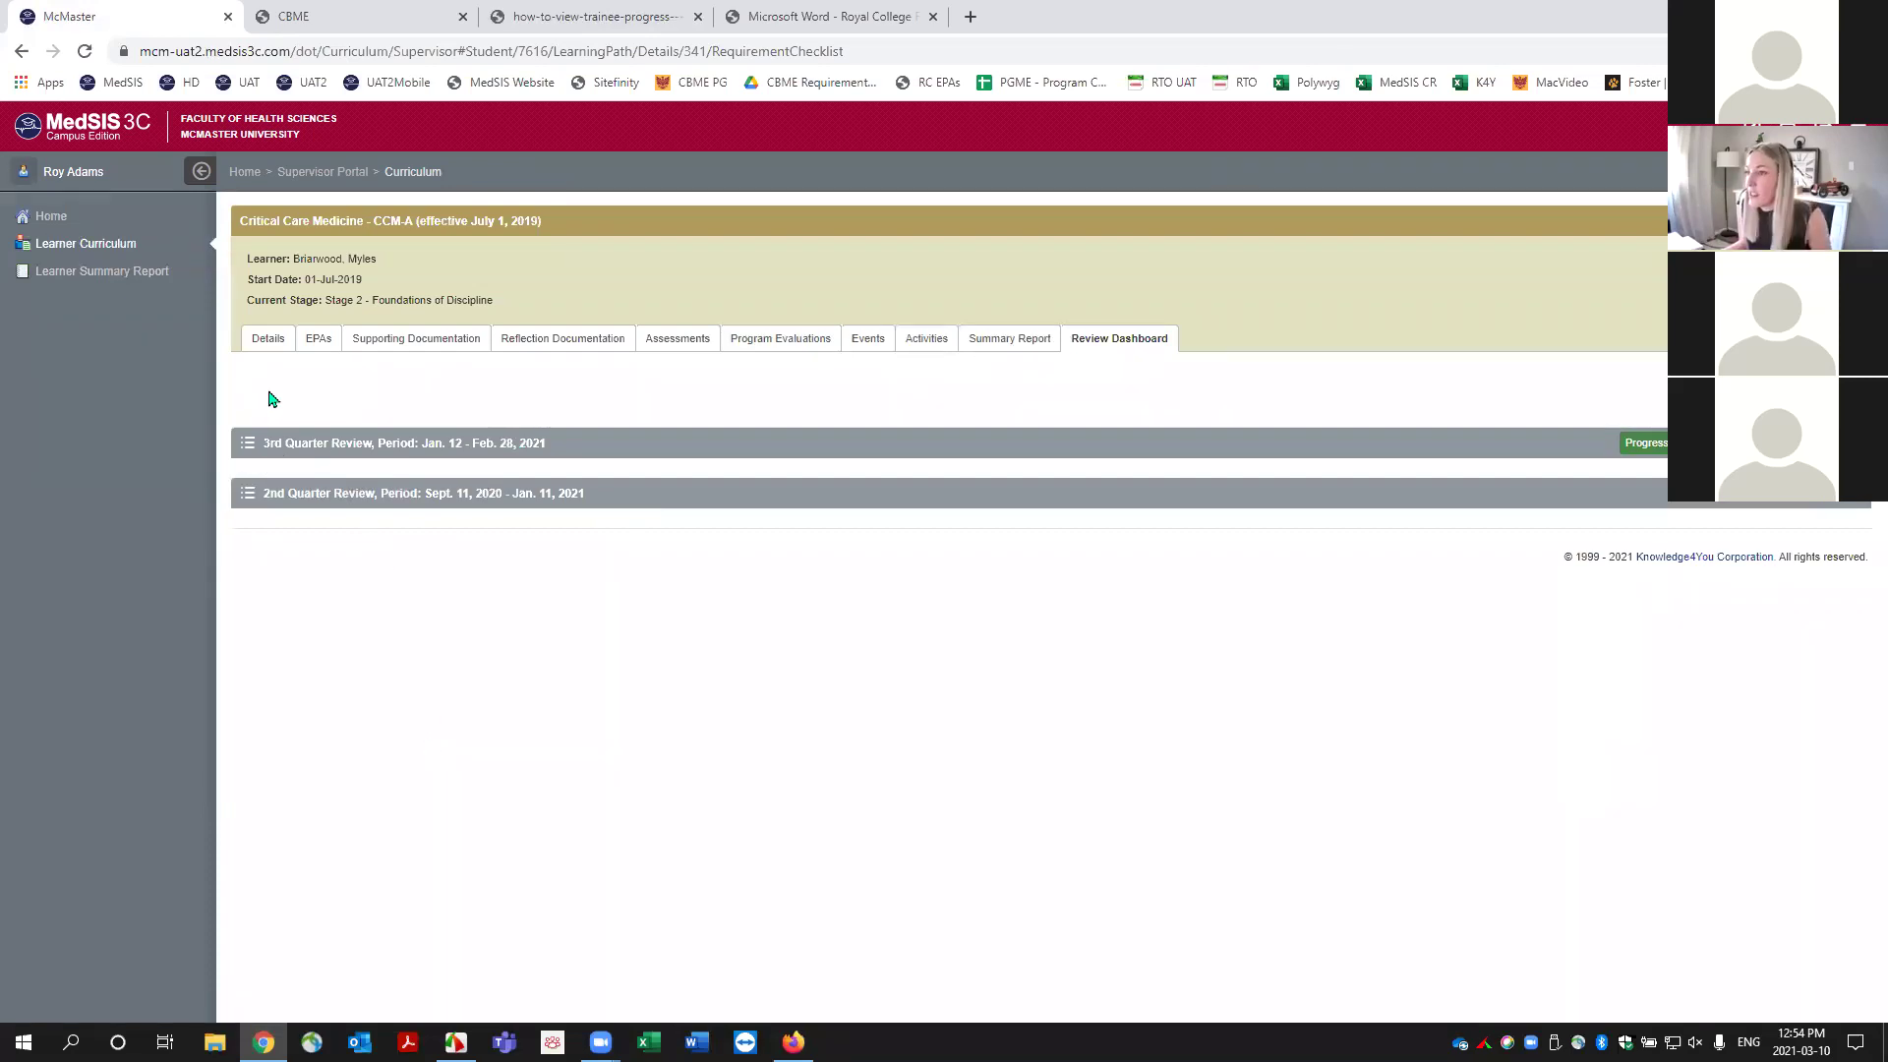
click(249, 448)
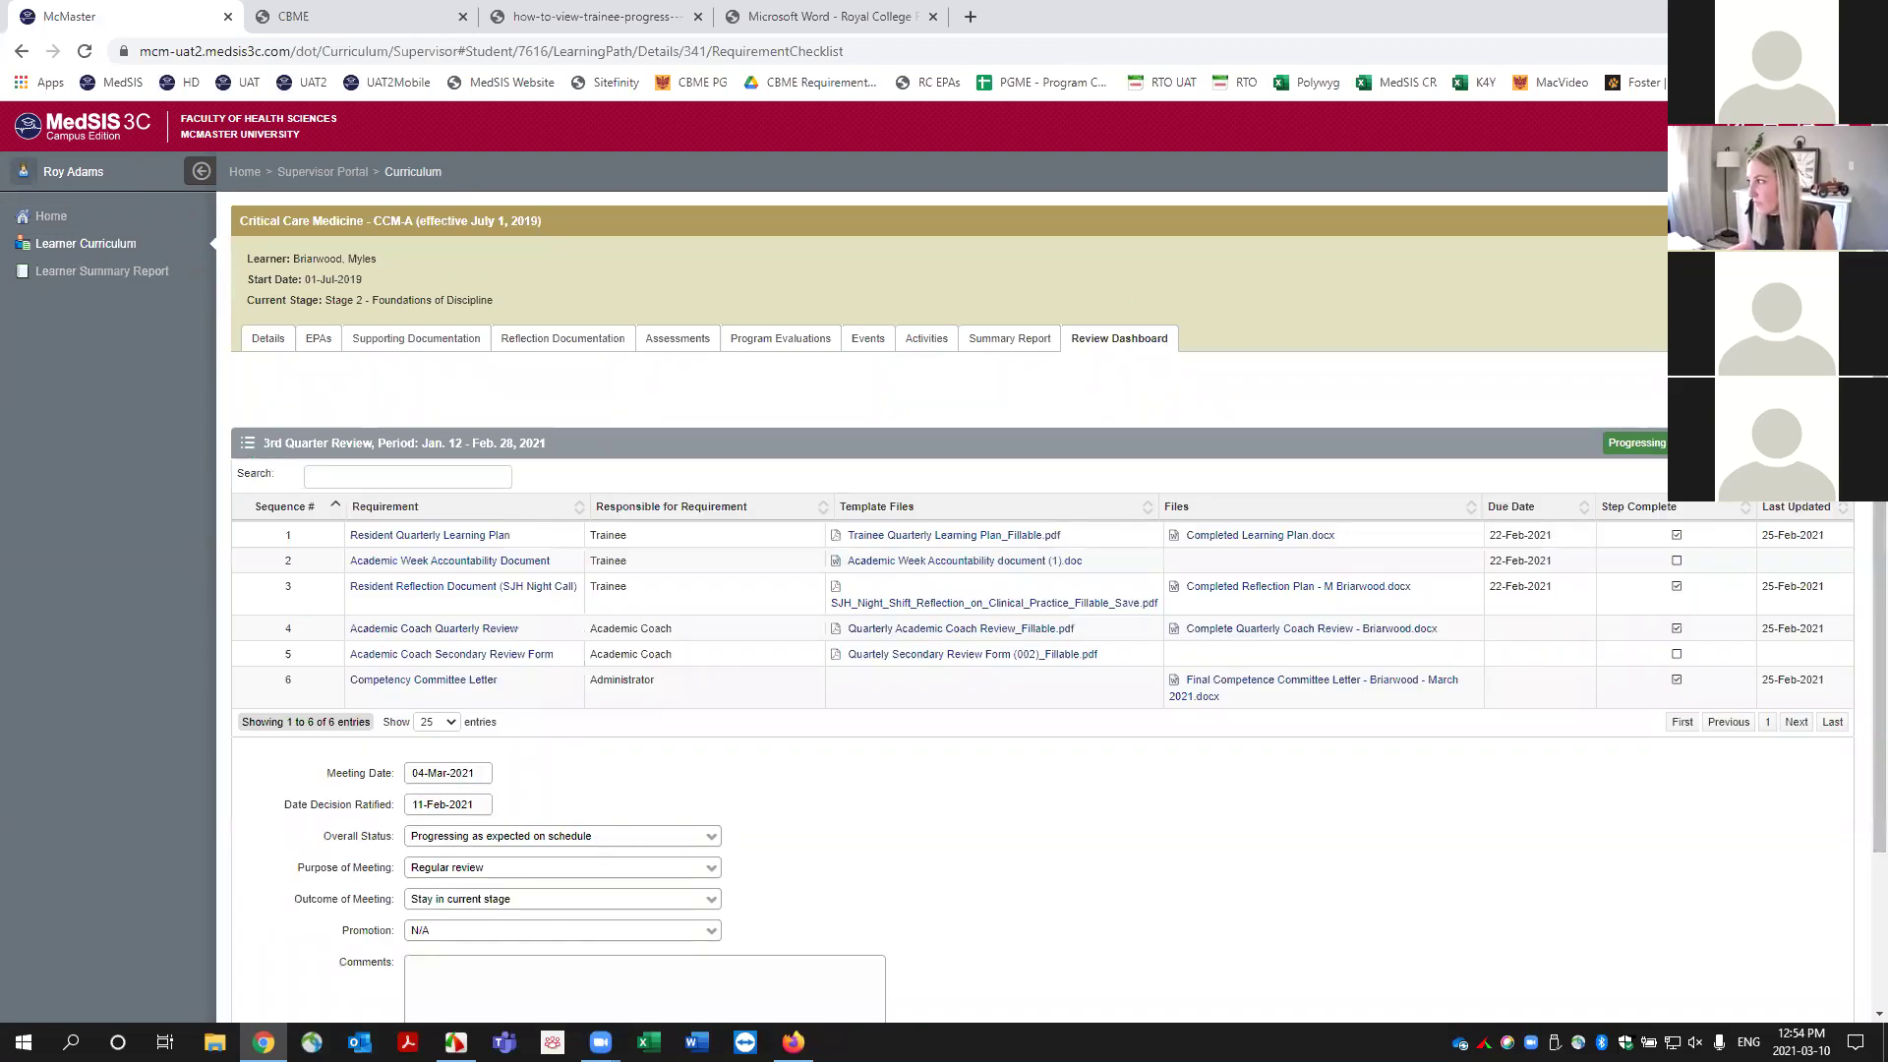
drag(1879, 373, 1879, 474)
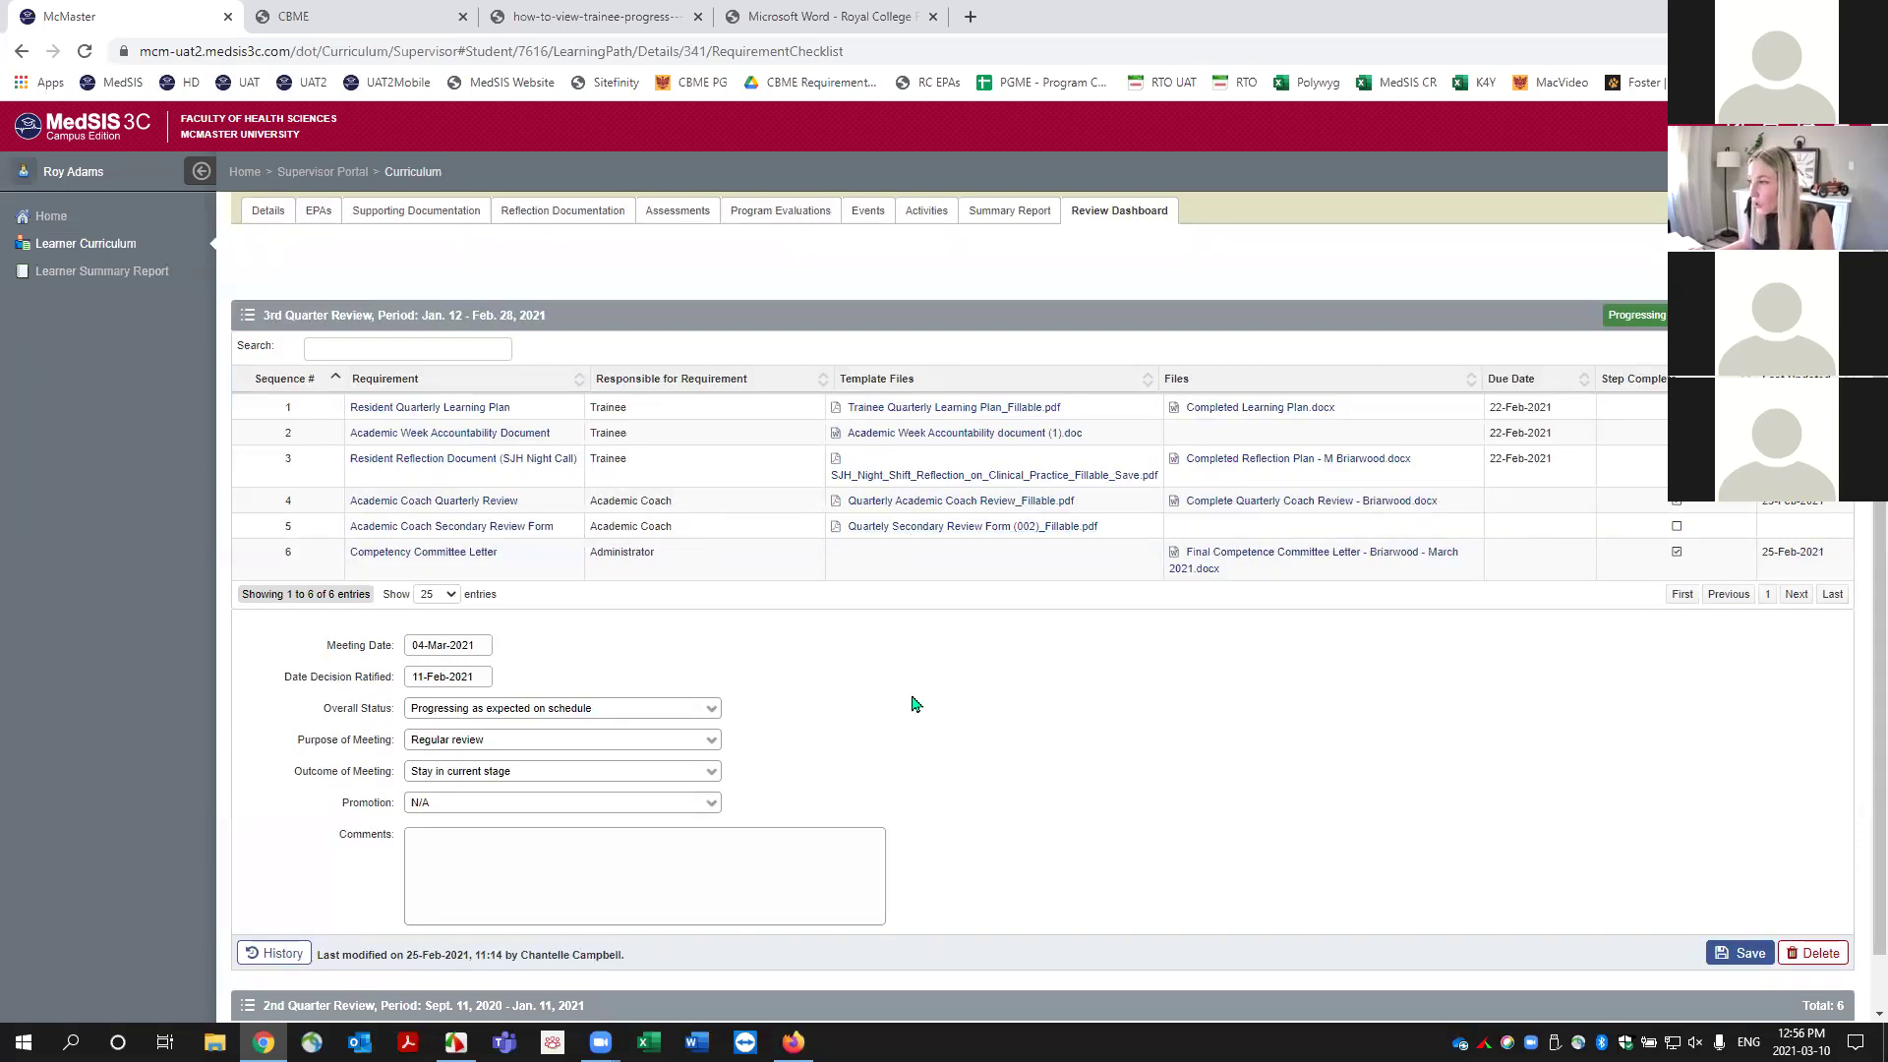
Mark the Academic Coach Secondary Review Form requirement as complete, upload March 9.docx to its files and save it.
click(926, 532)
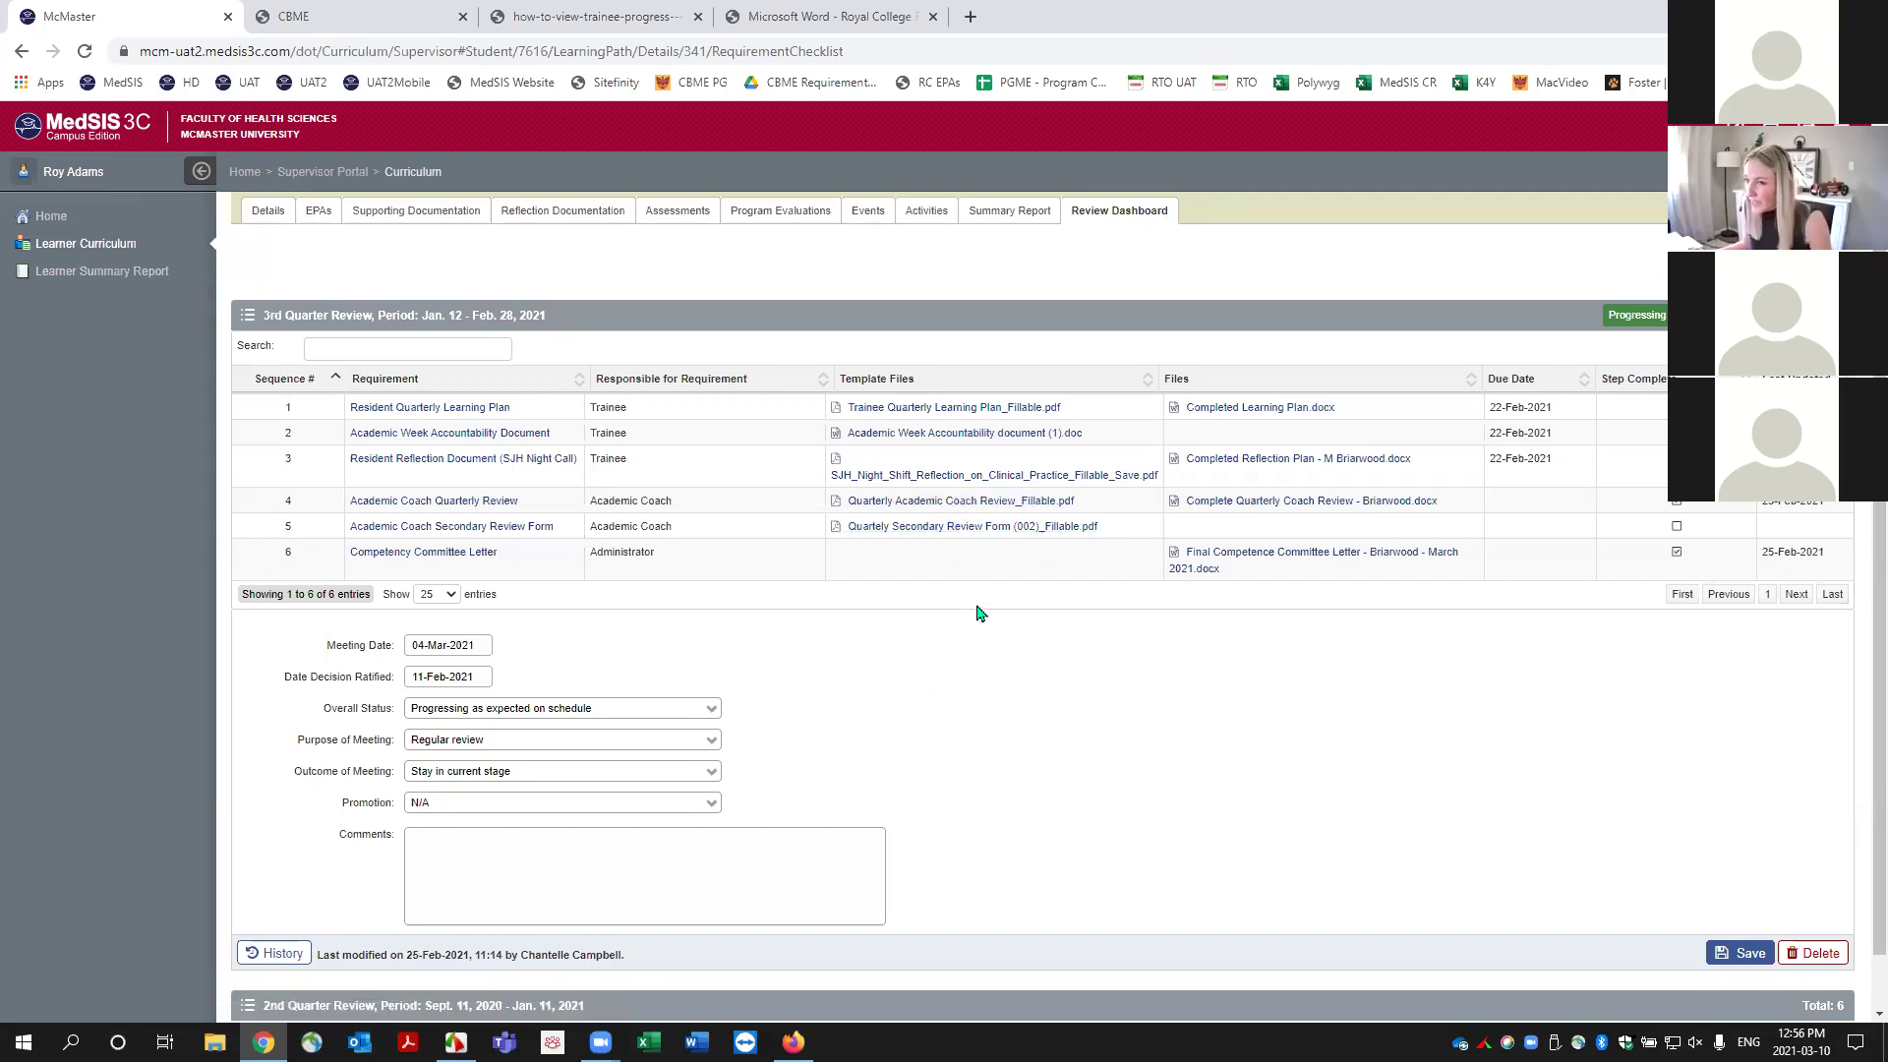
click(962, 531)
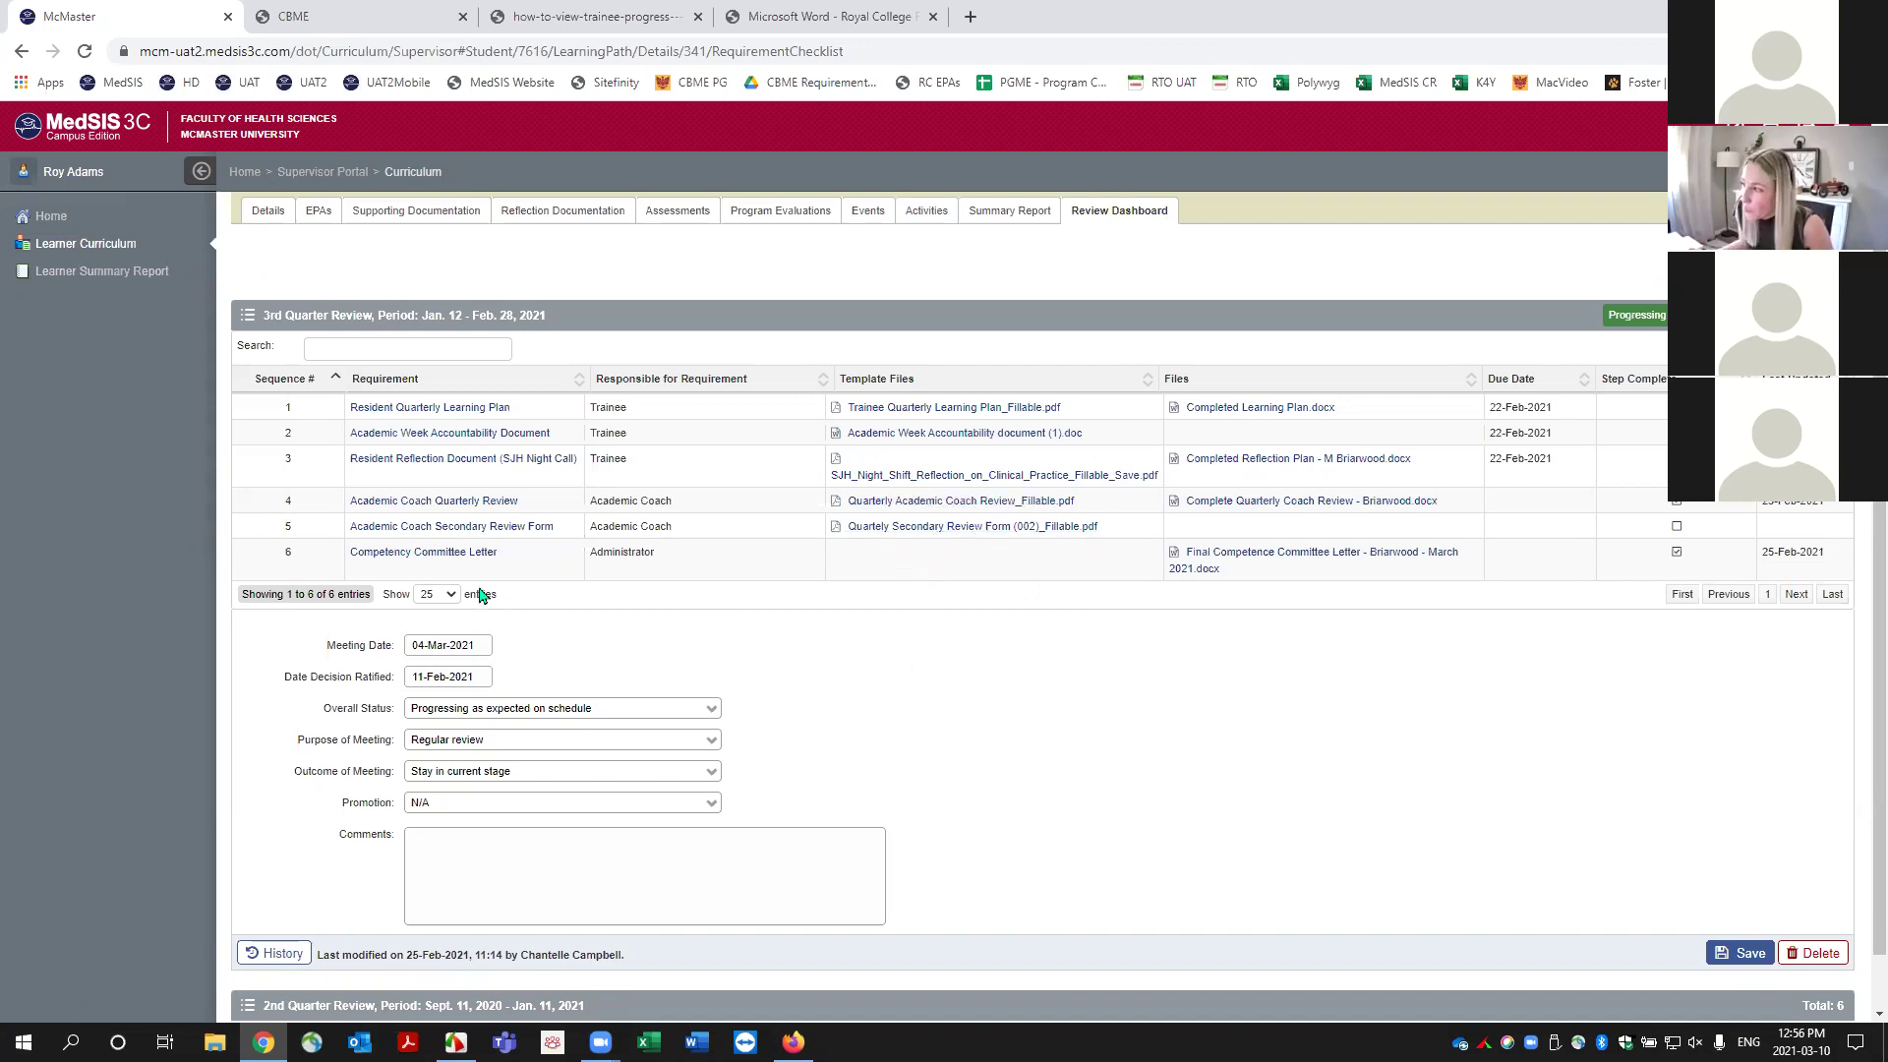
click(424, 531)
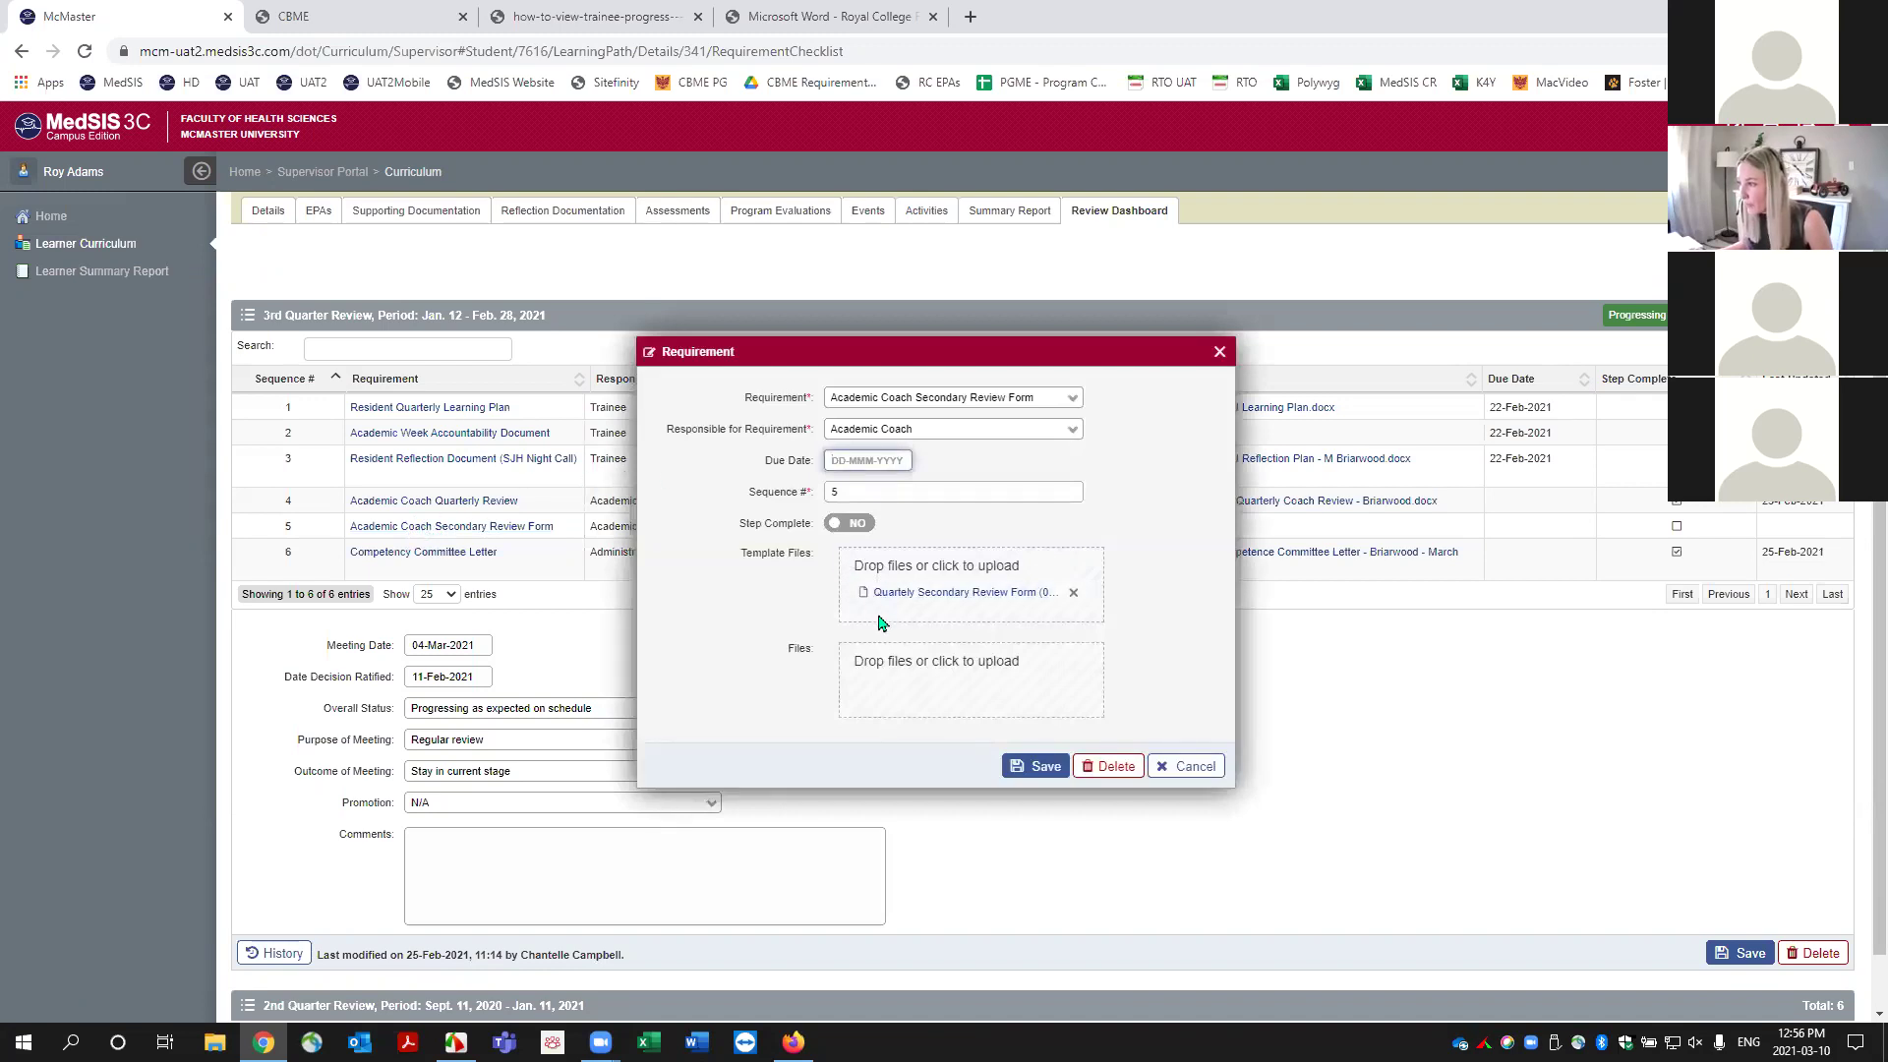
click(843, 523)
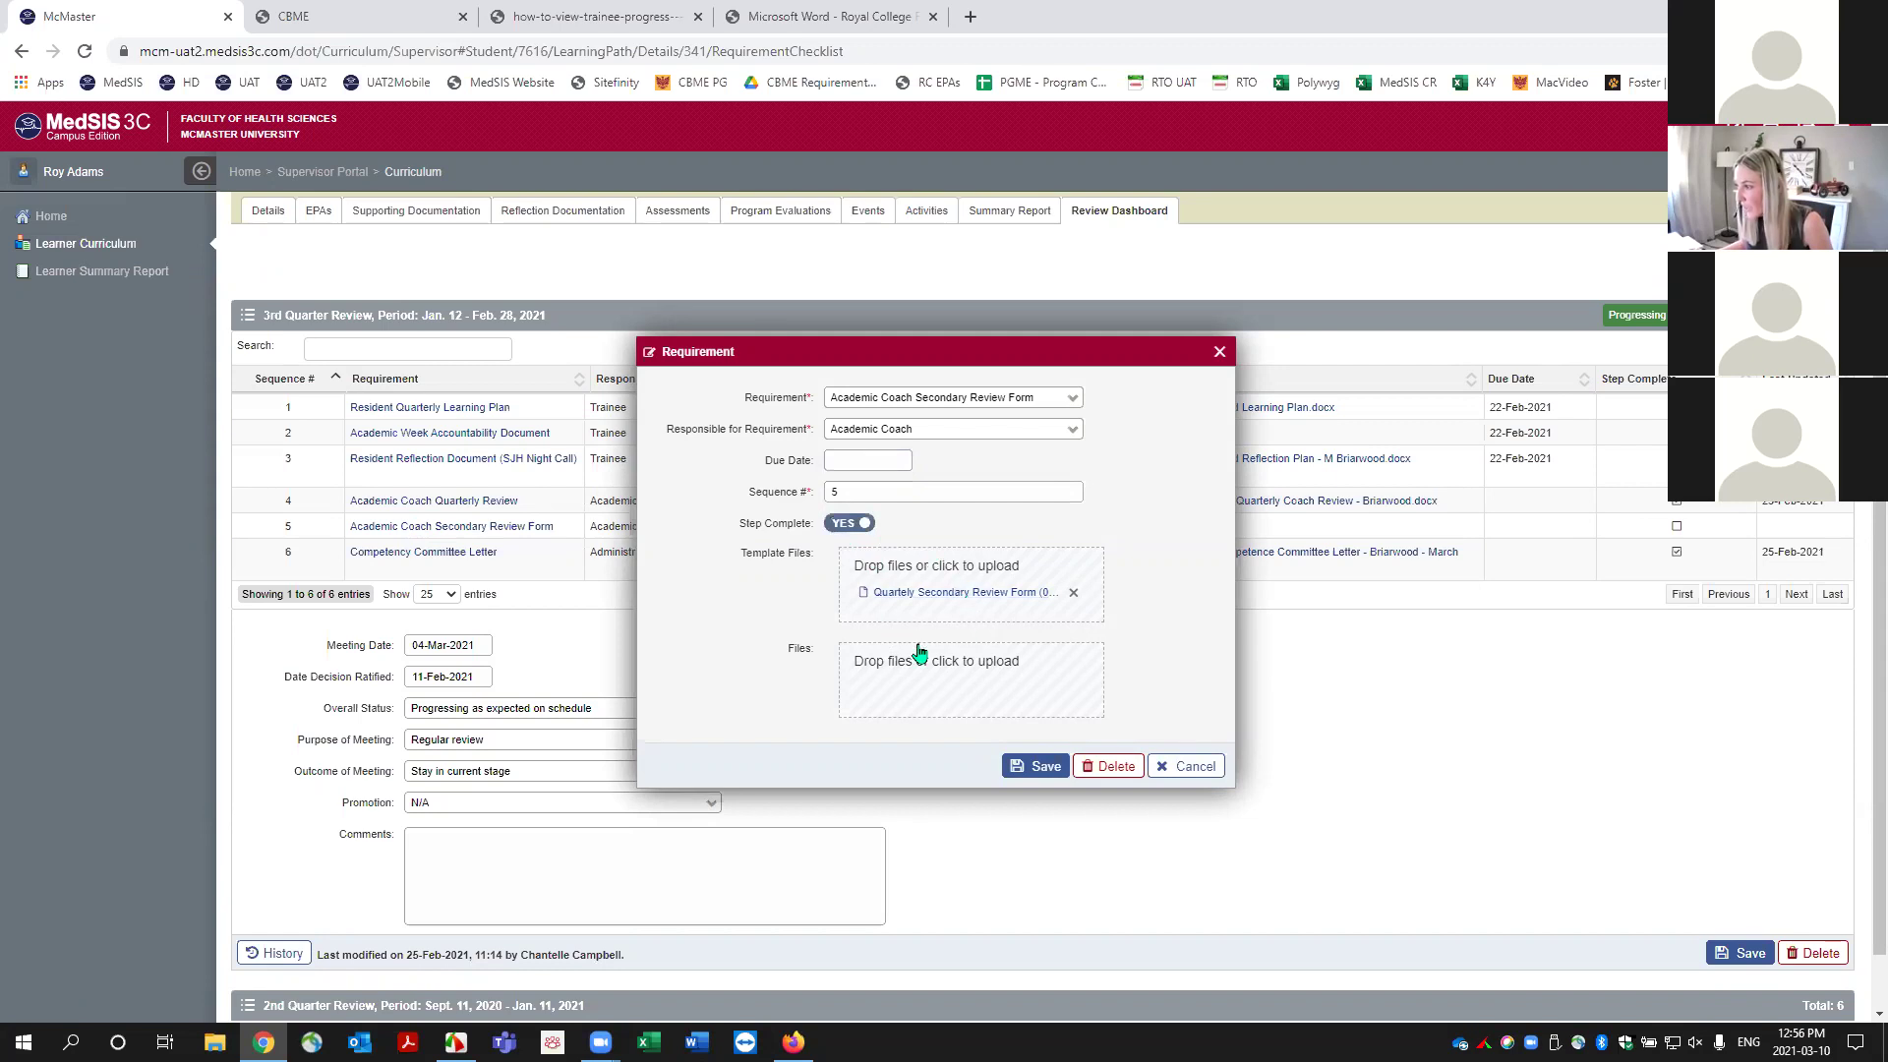
click(909, 675)
click(224, 164)
click(463, 438)
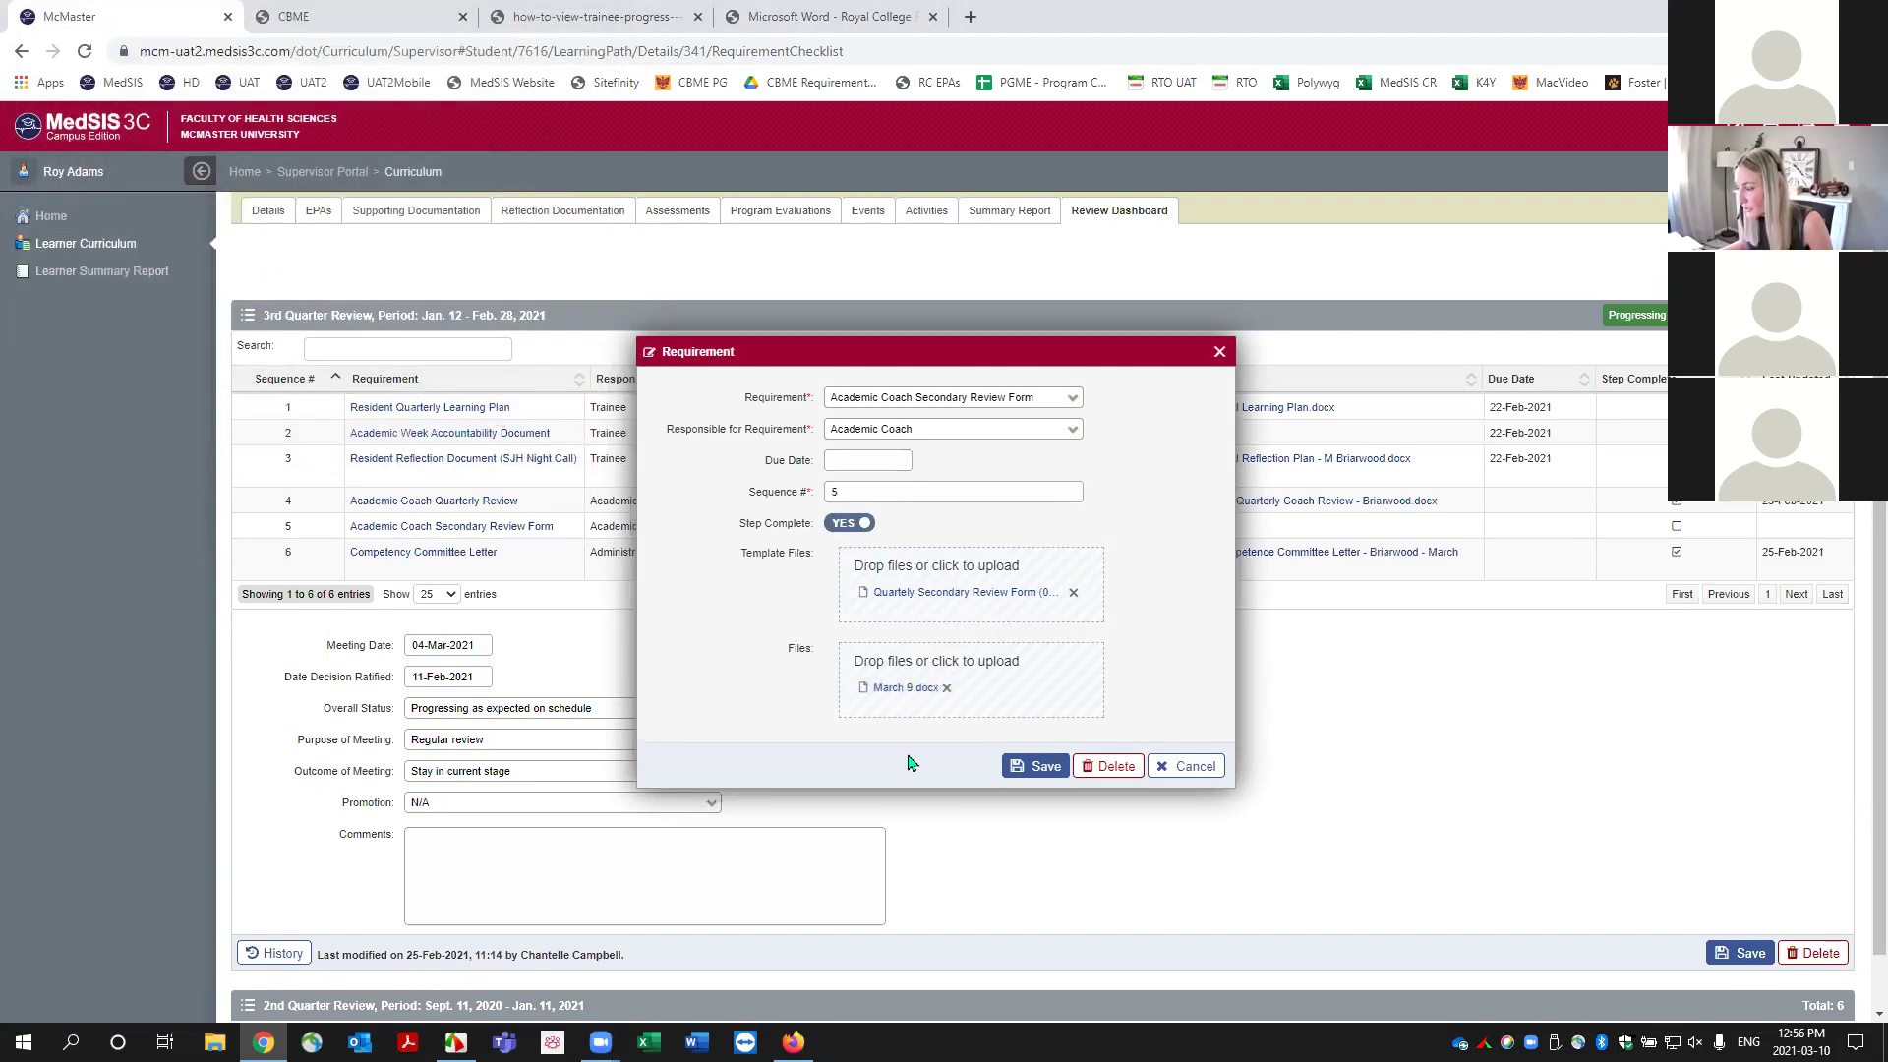
click(1037, 769)
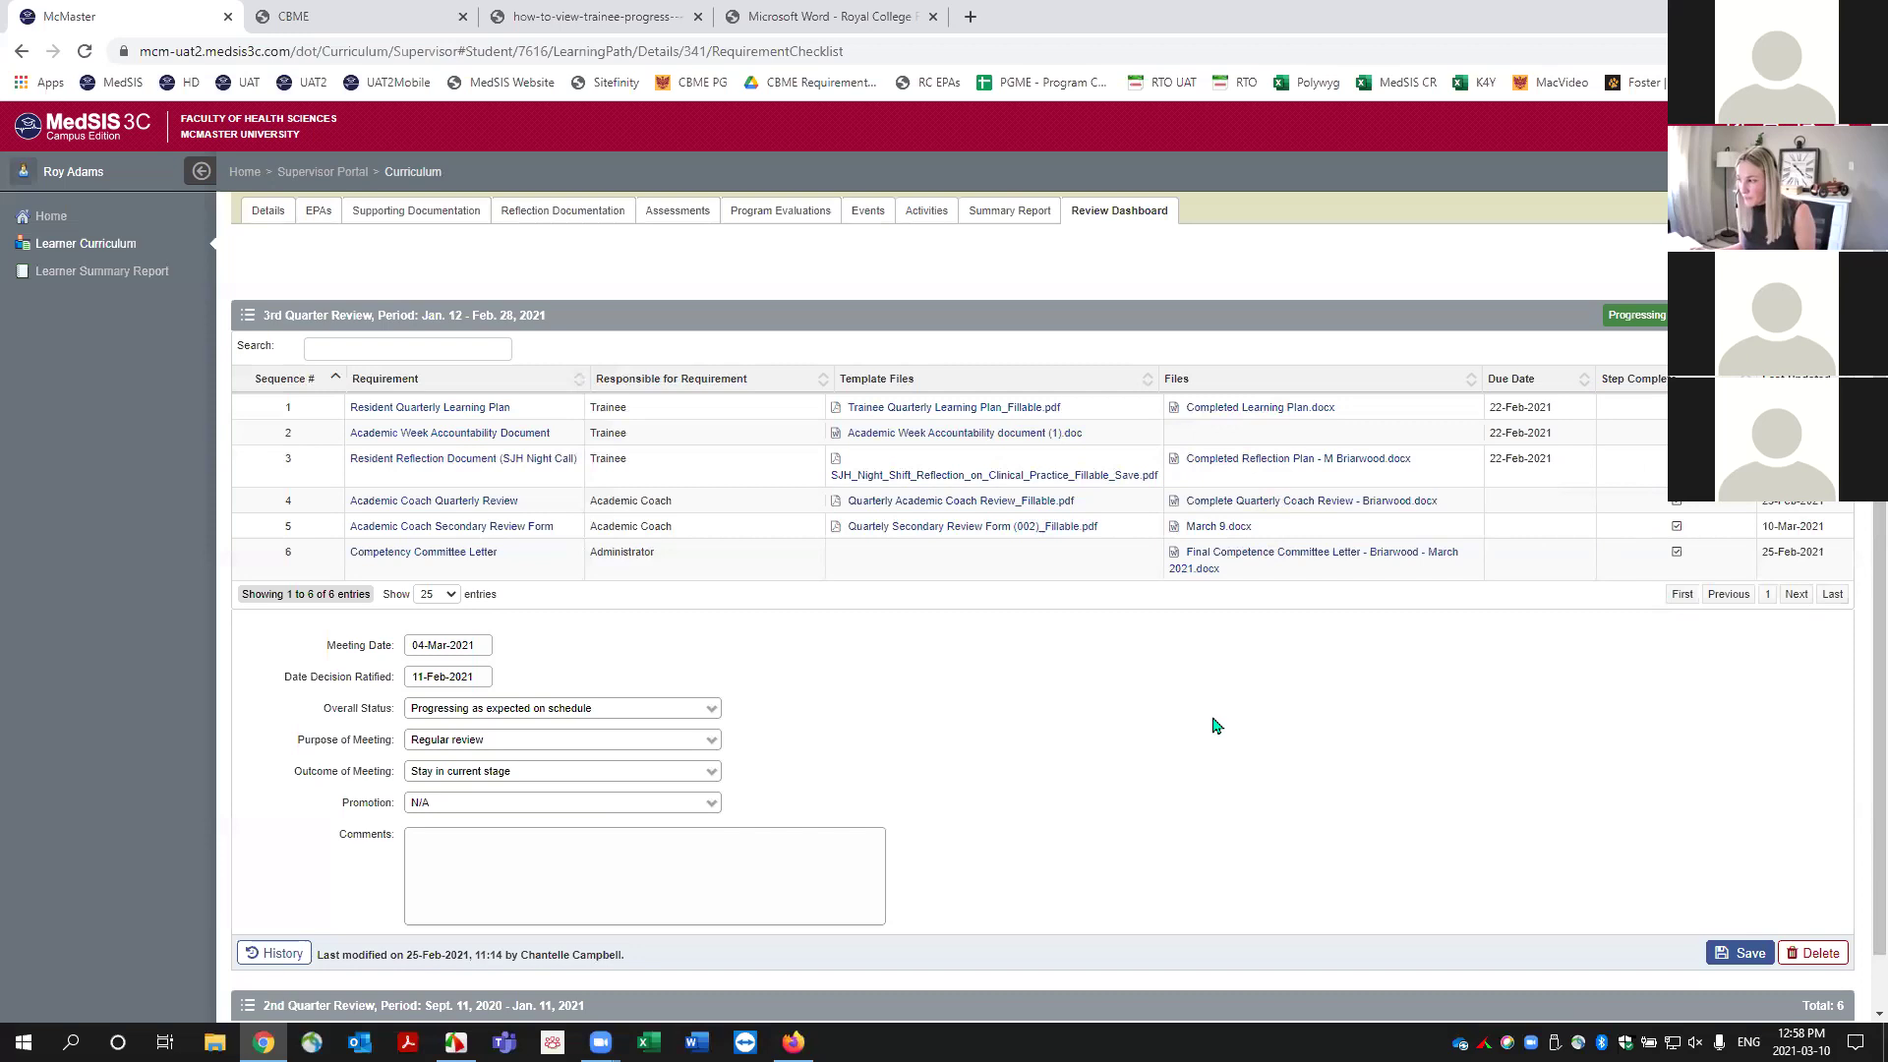
Check the 3rd Quarter Review's meeting outcome fields, the available promotion options and the comments field.
scroll(1190, 723, down, 2)
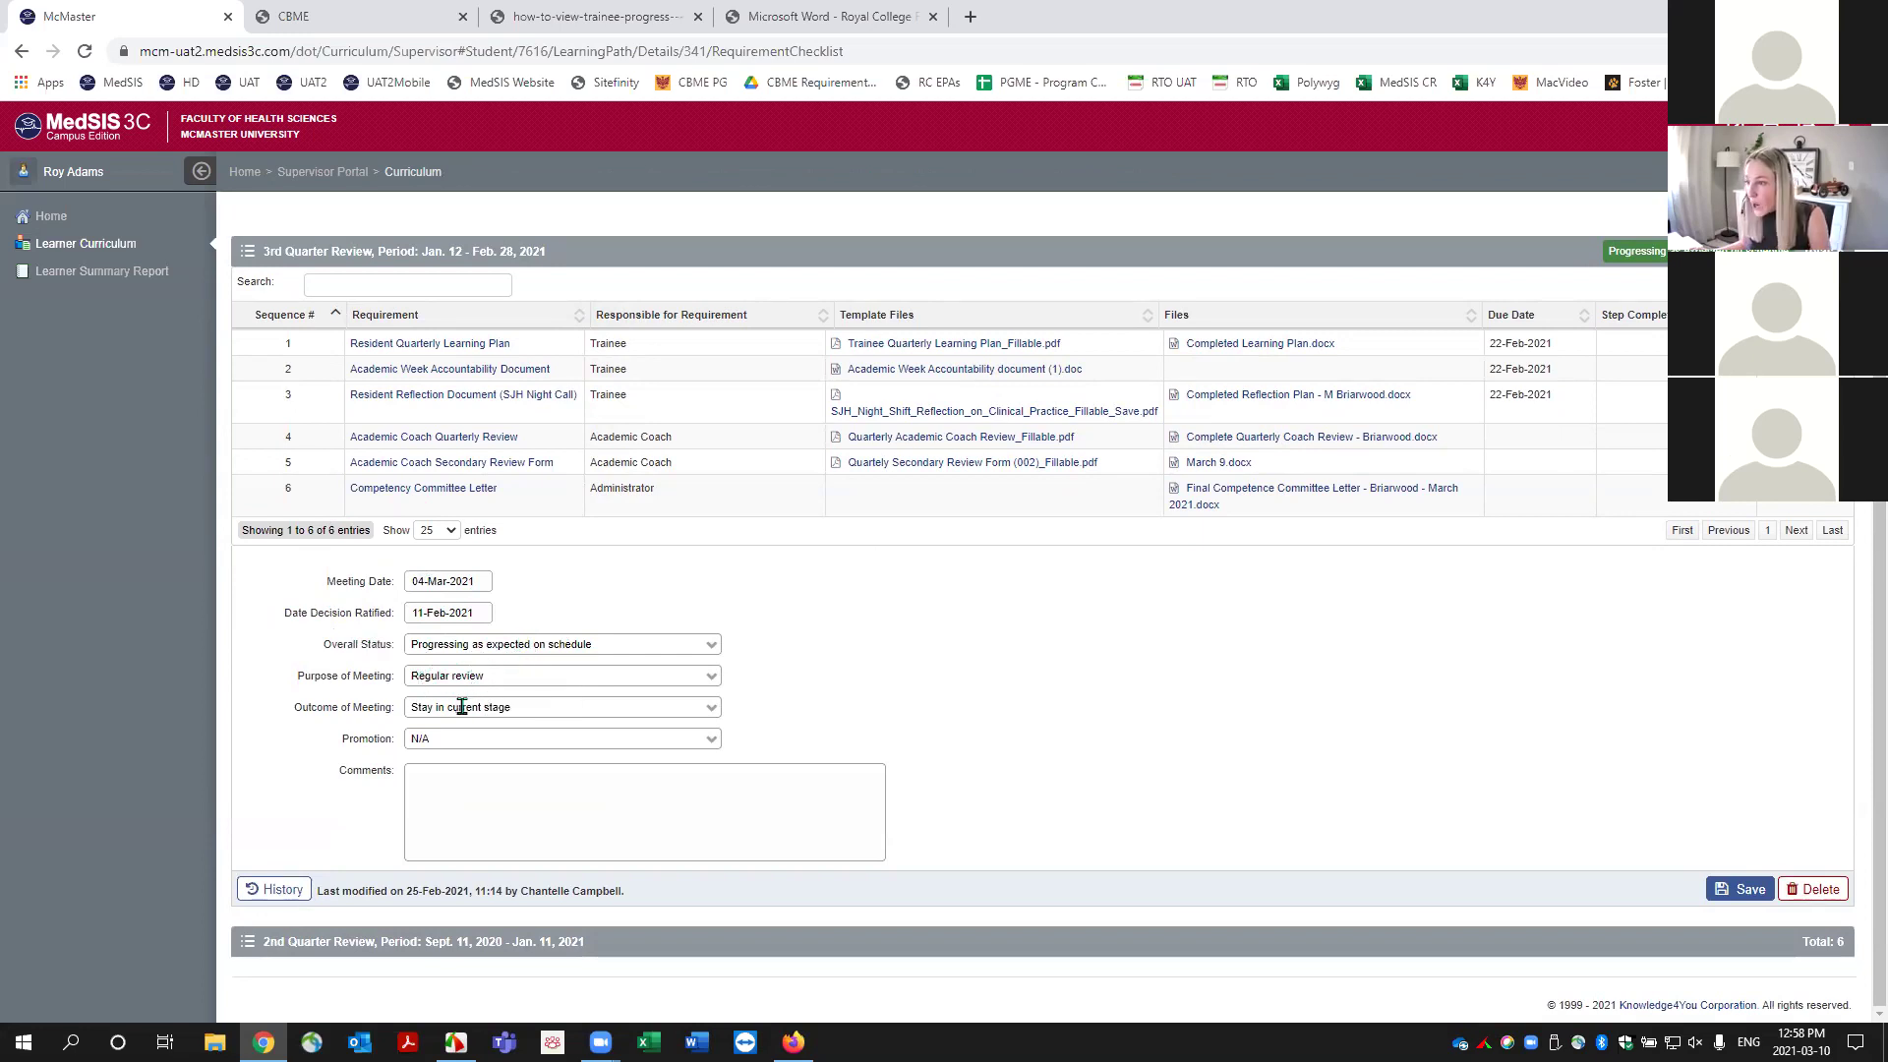
click(449, 743)
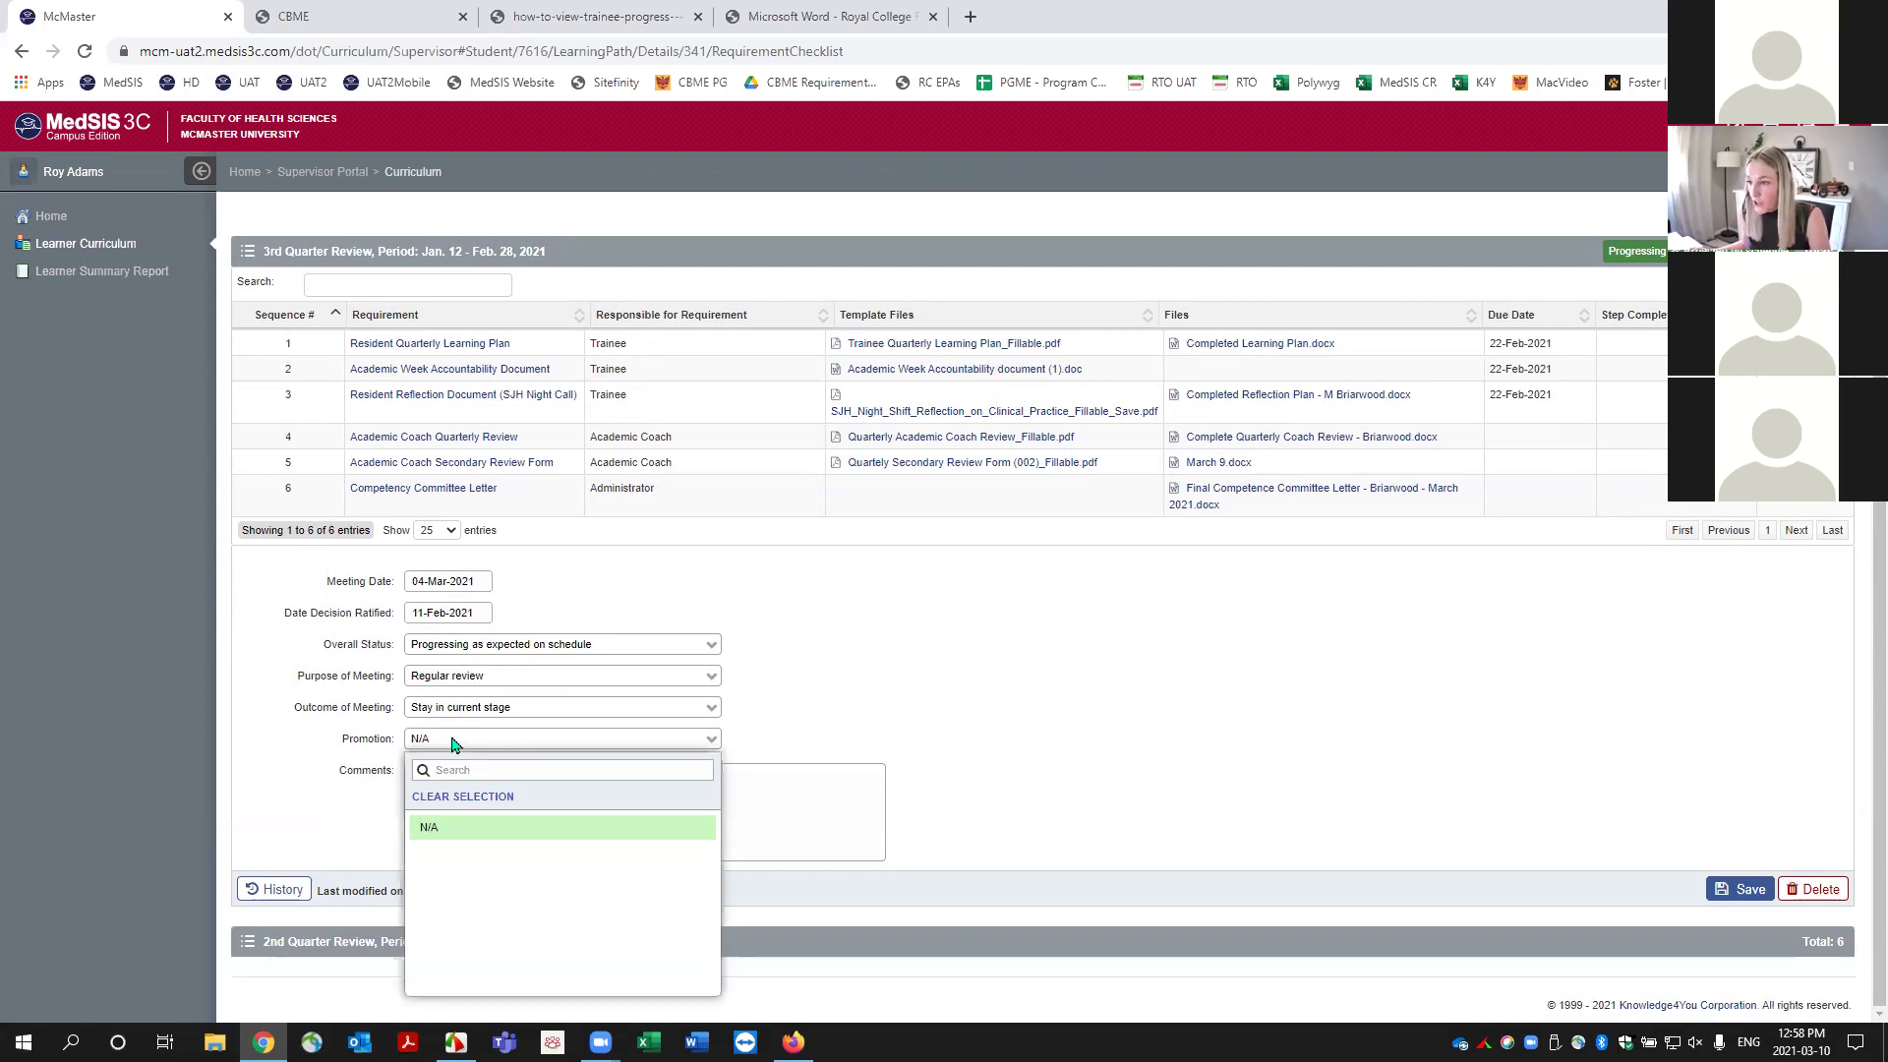
click(448, 744)
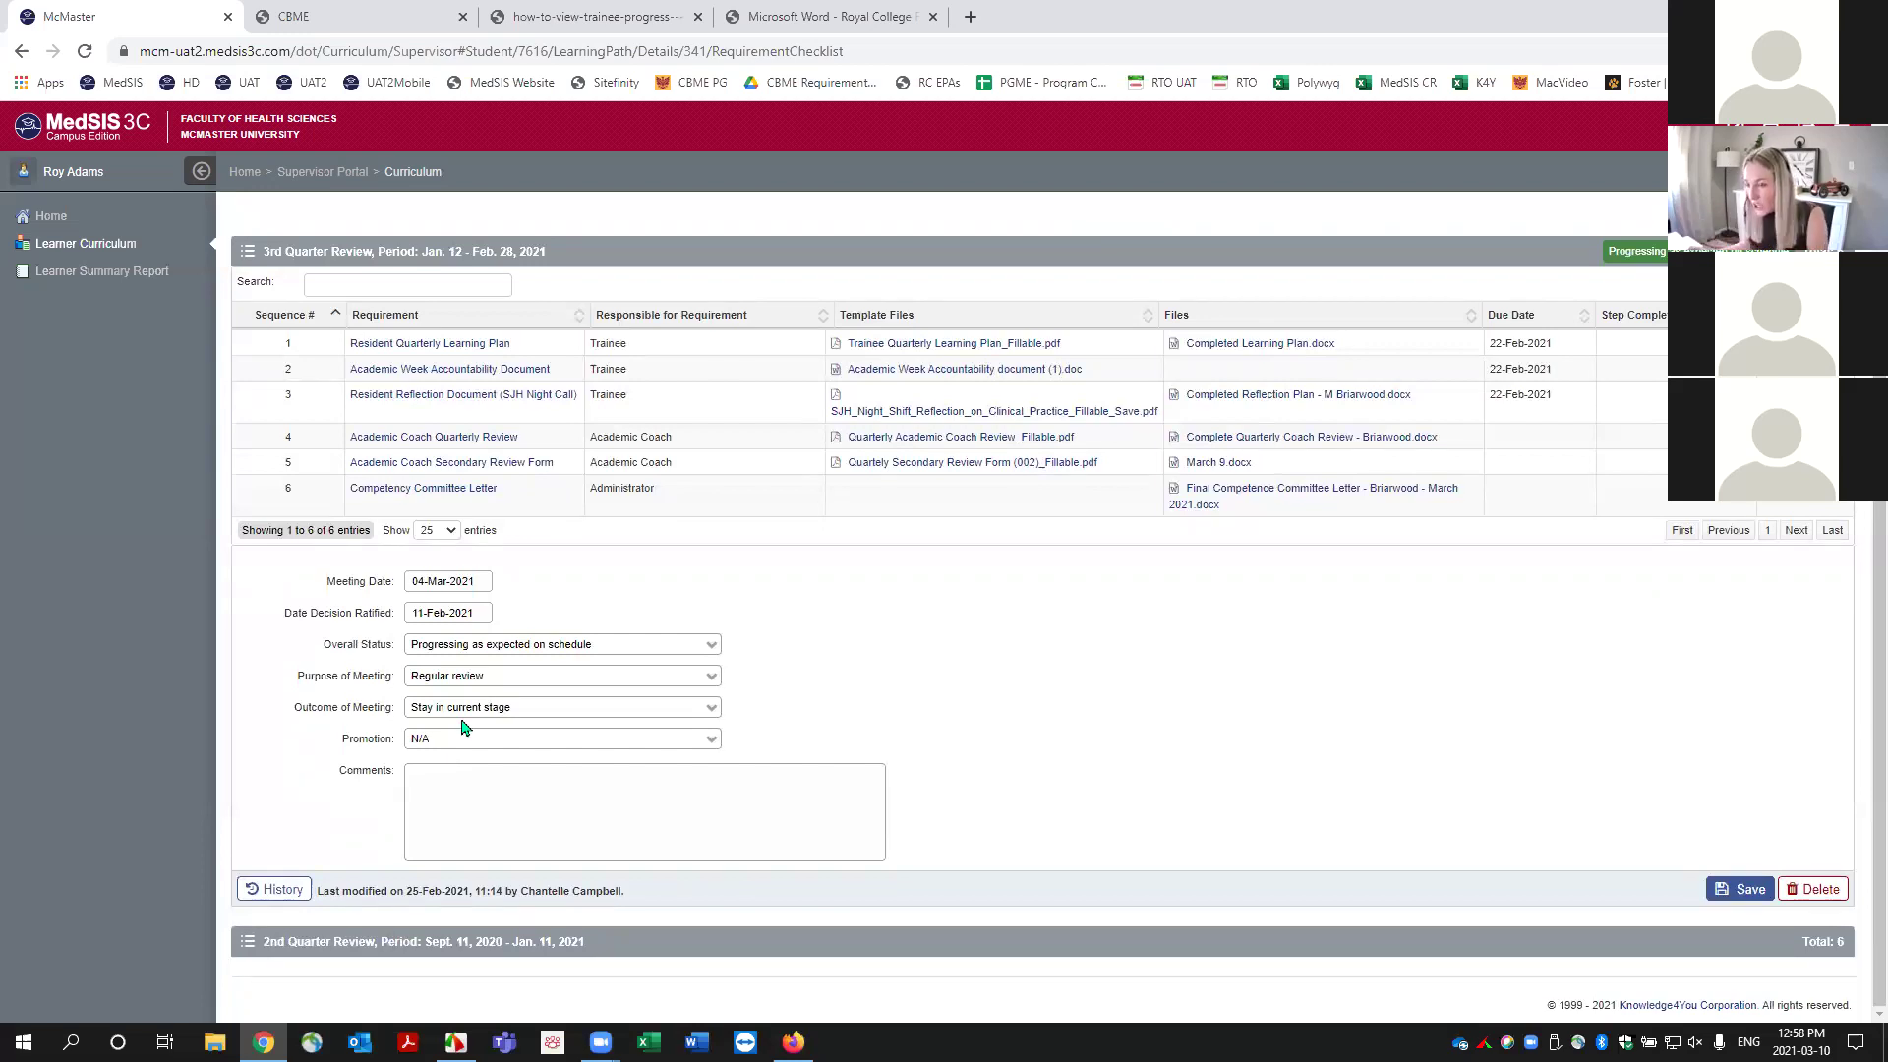
click(464, 788)
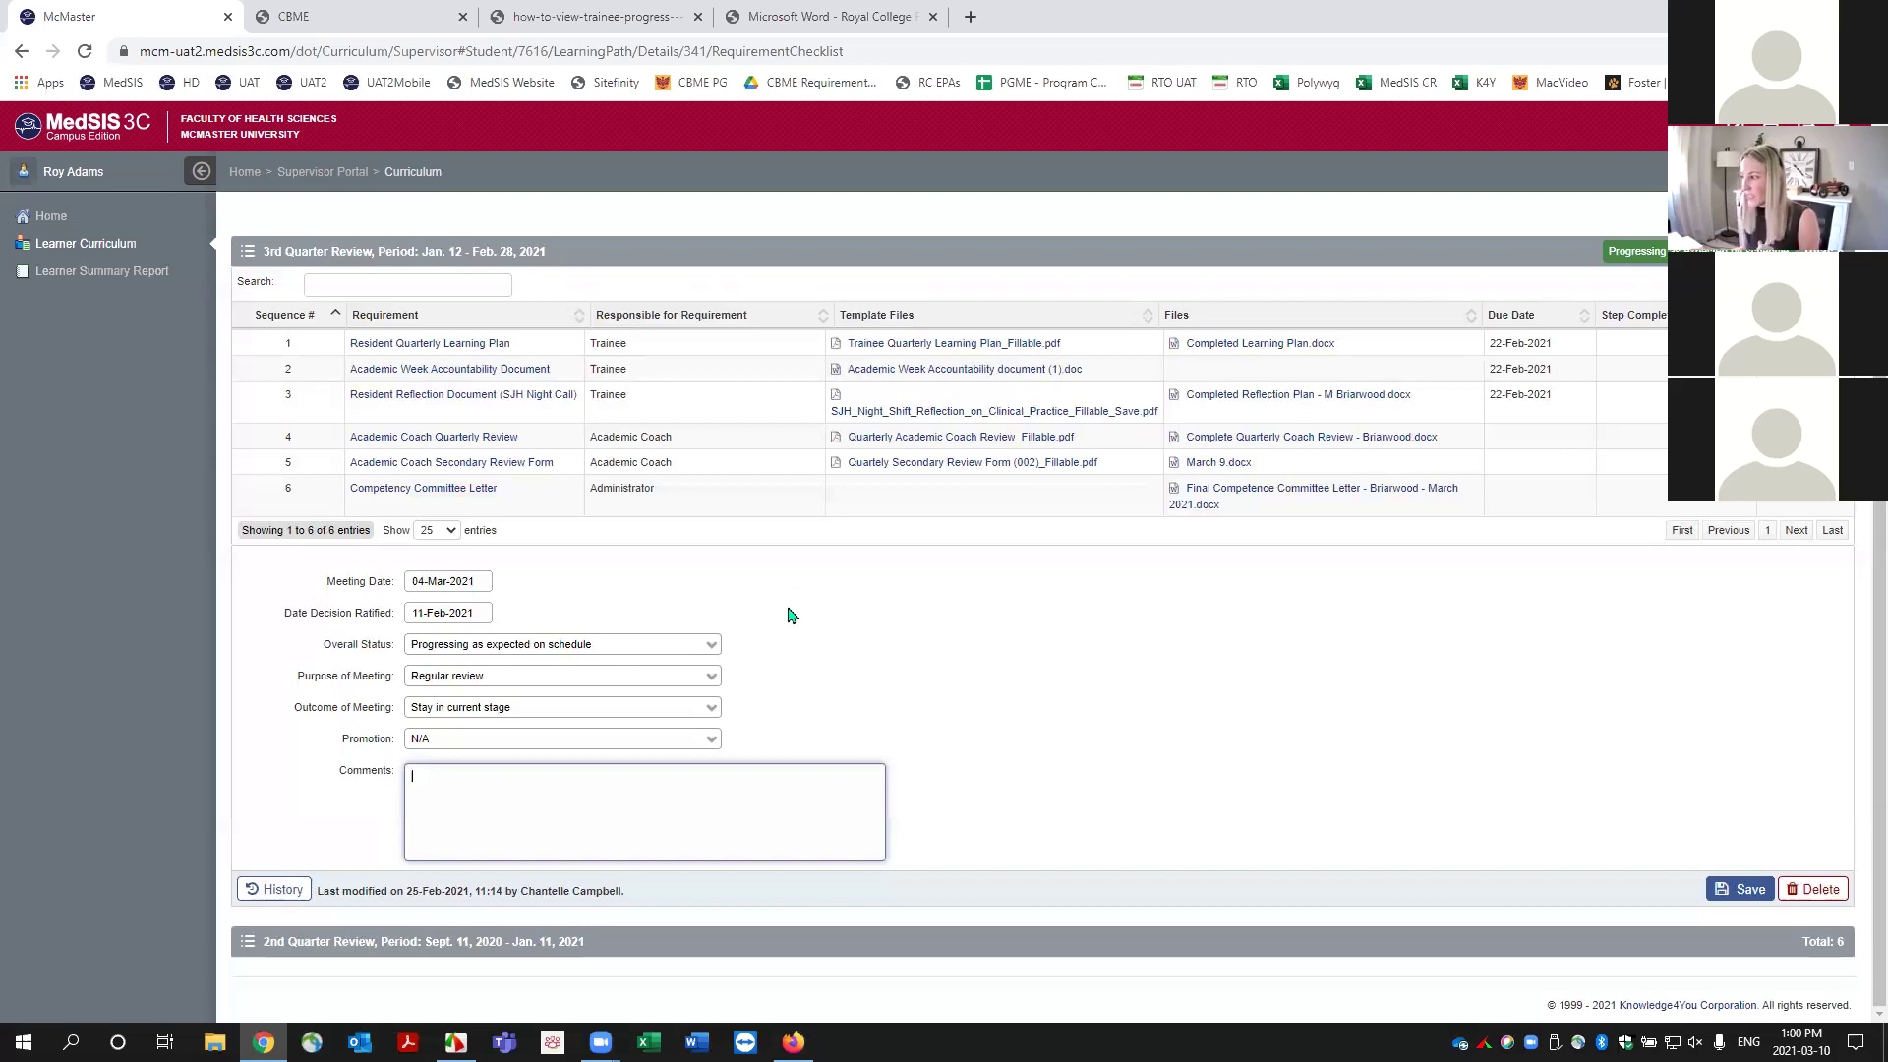
scroll(582, 456, up, 2)
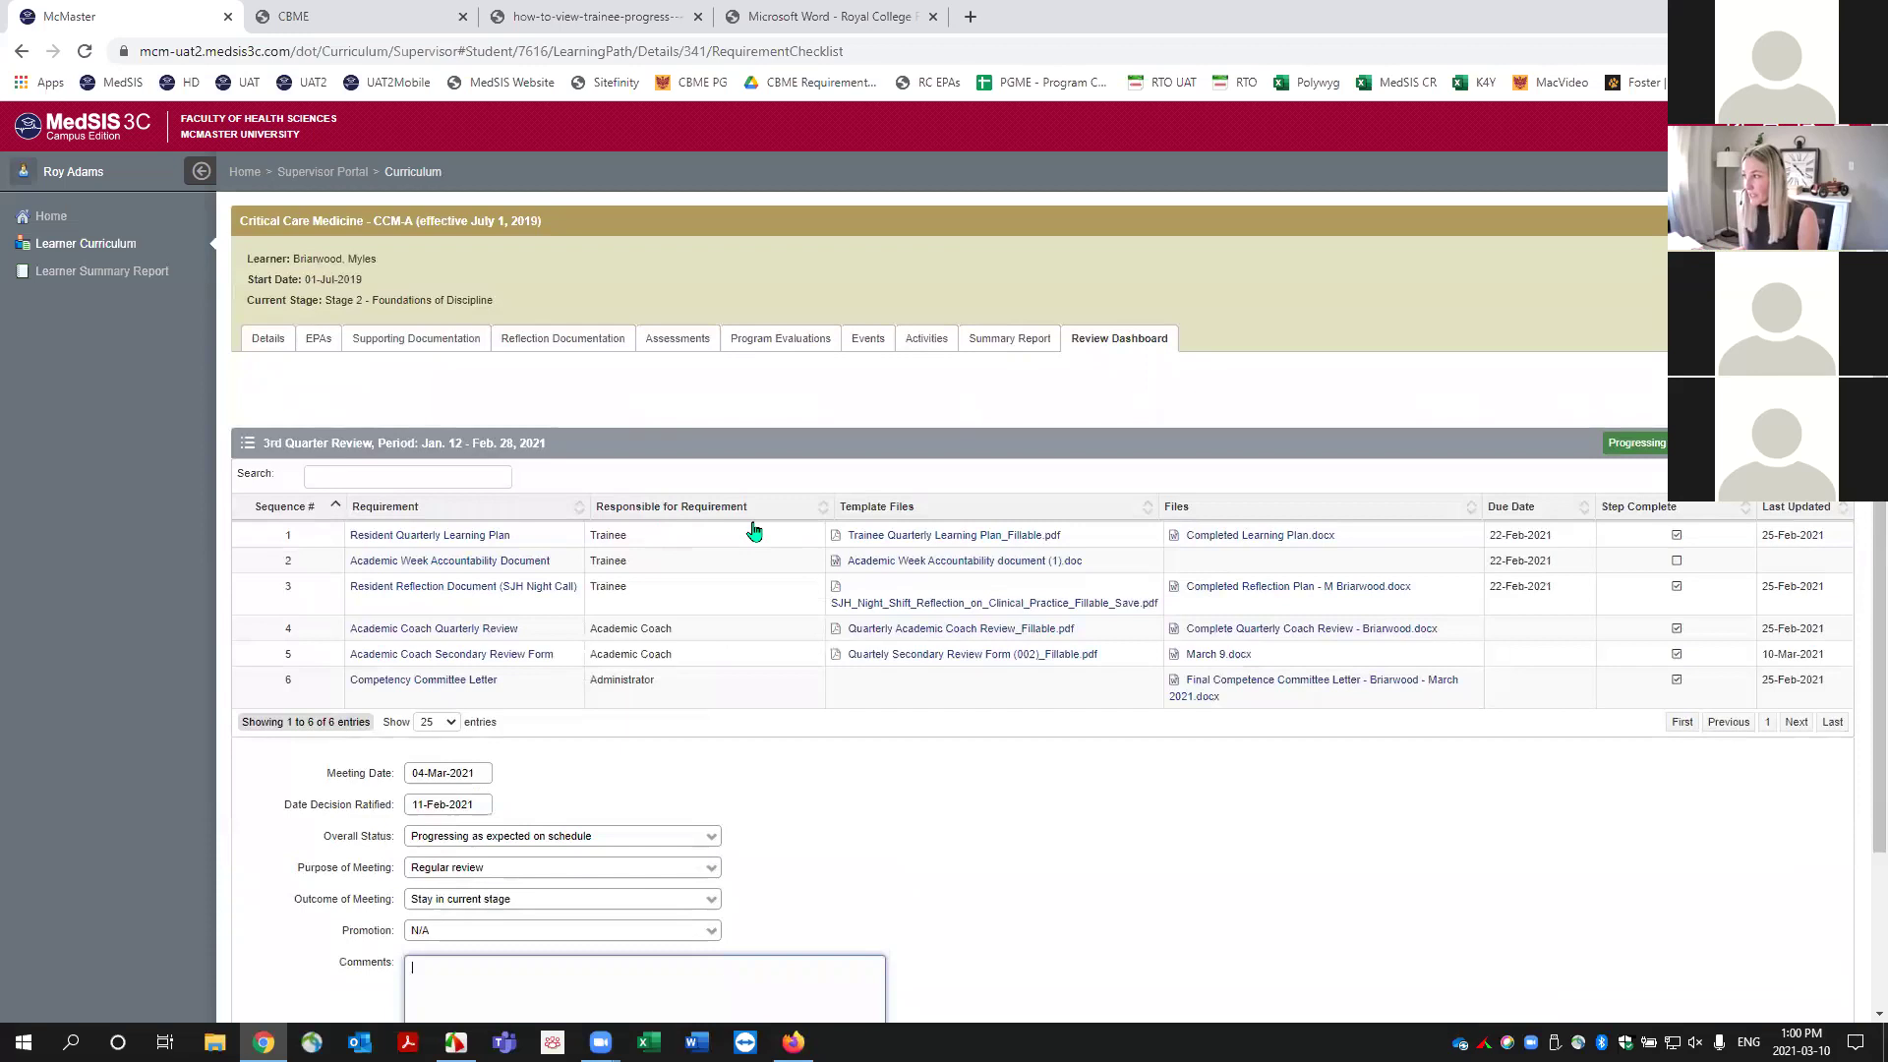
scroll(829, 507, down, 3)
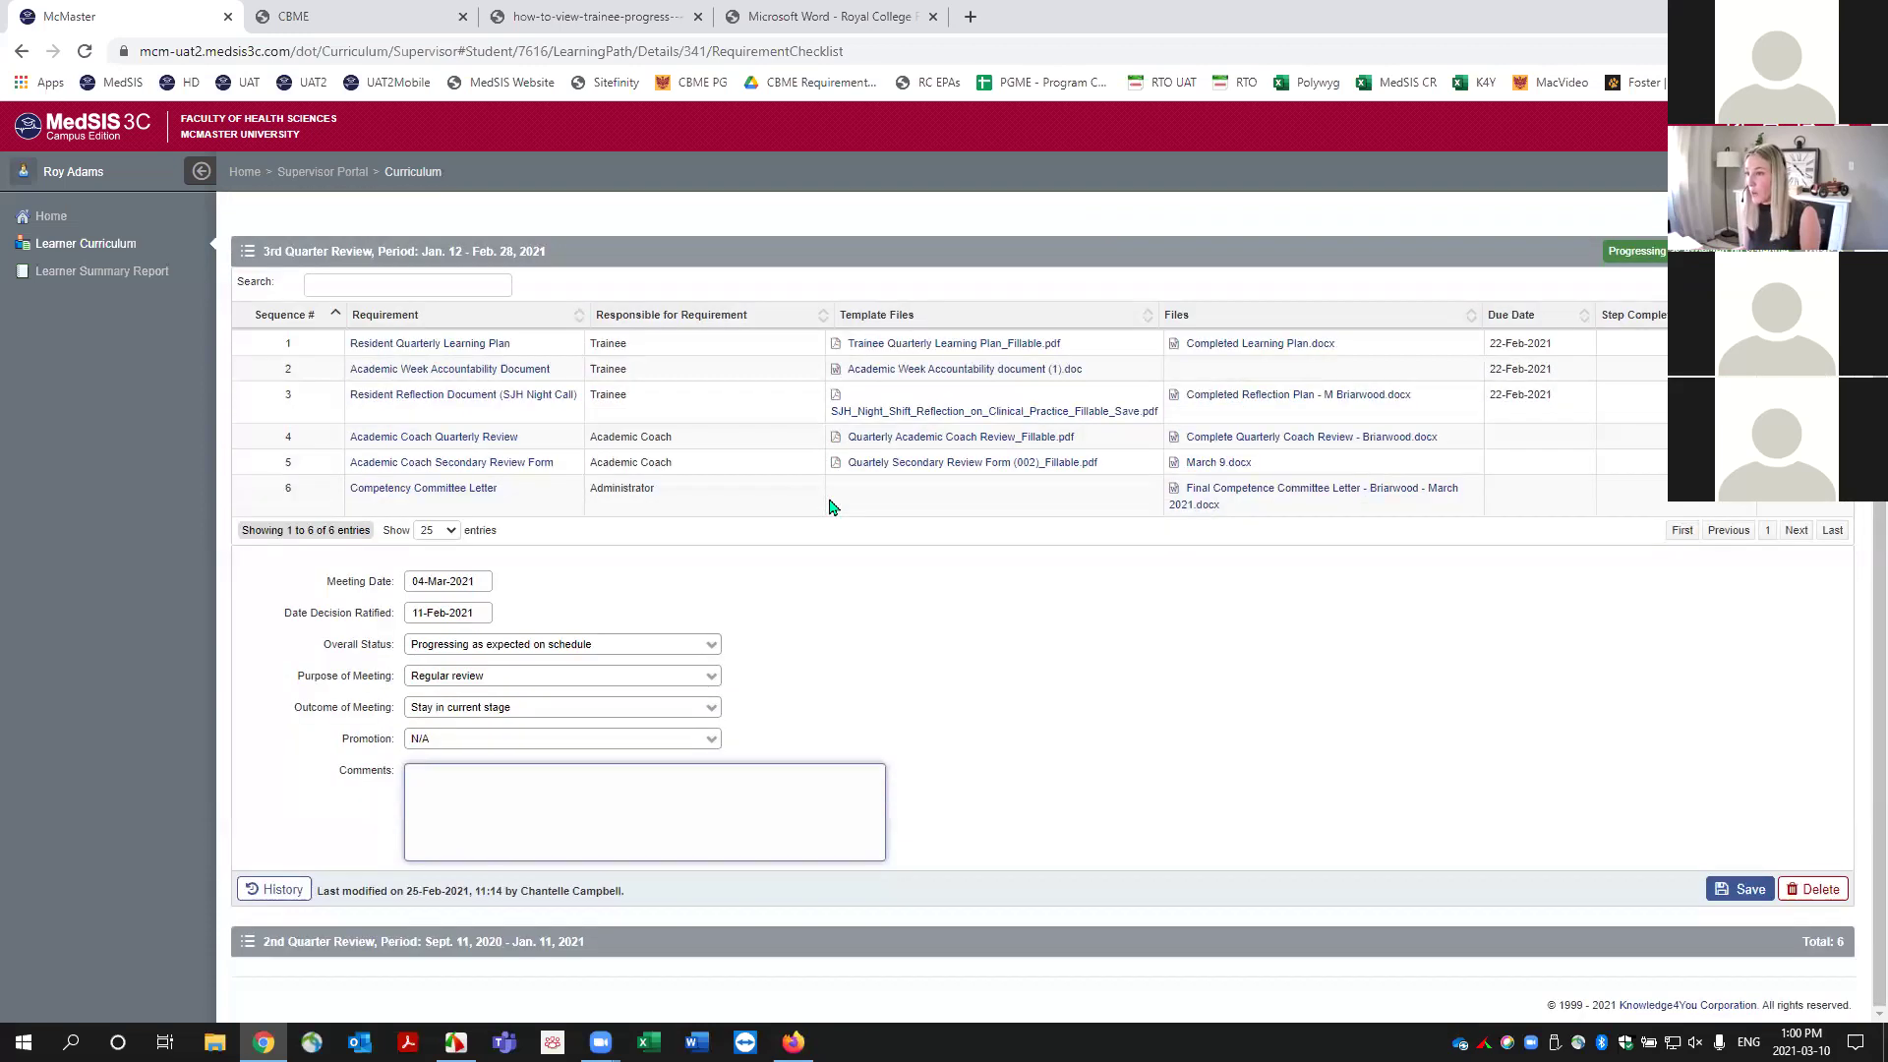
scroll(786, 460, up, 3)
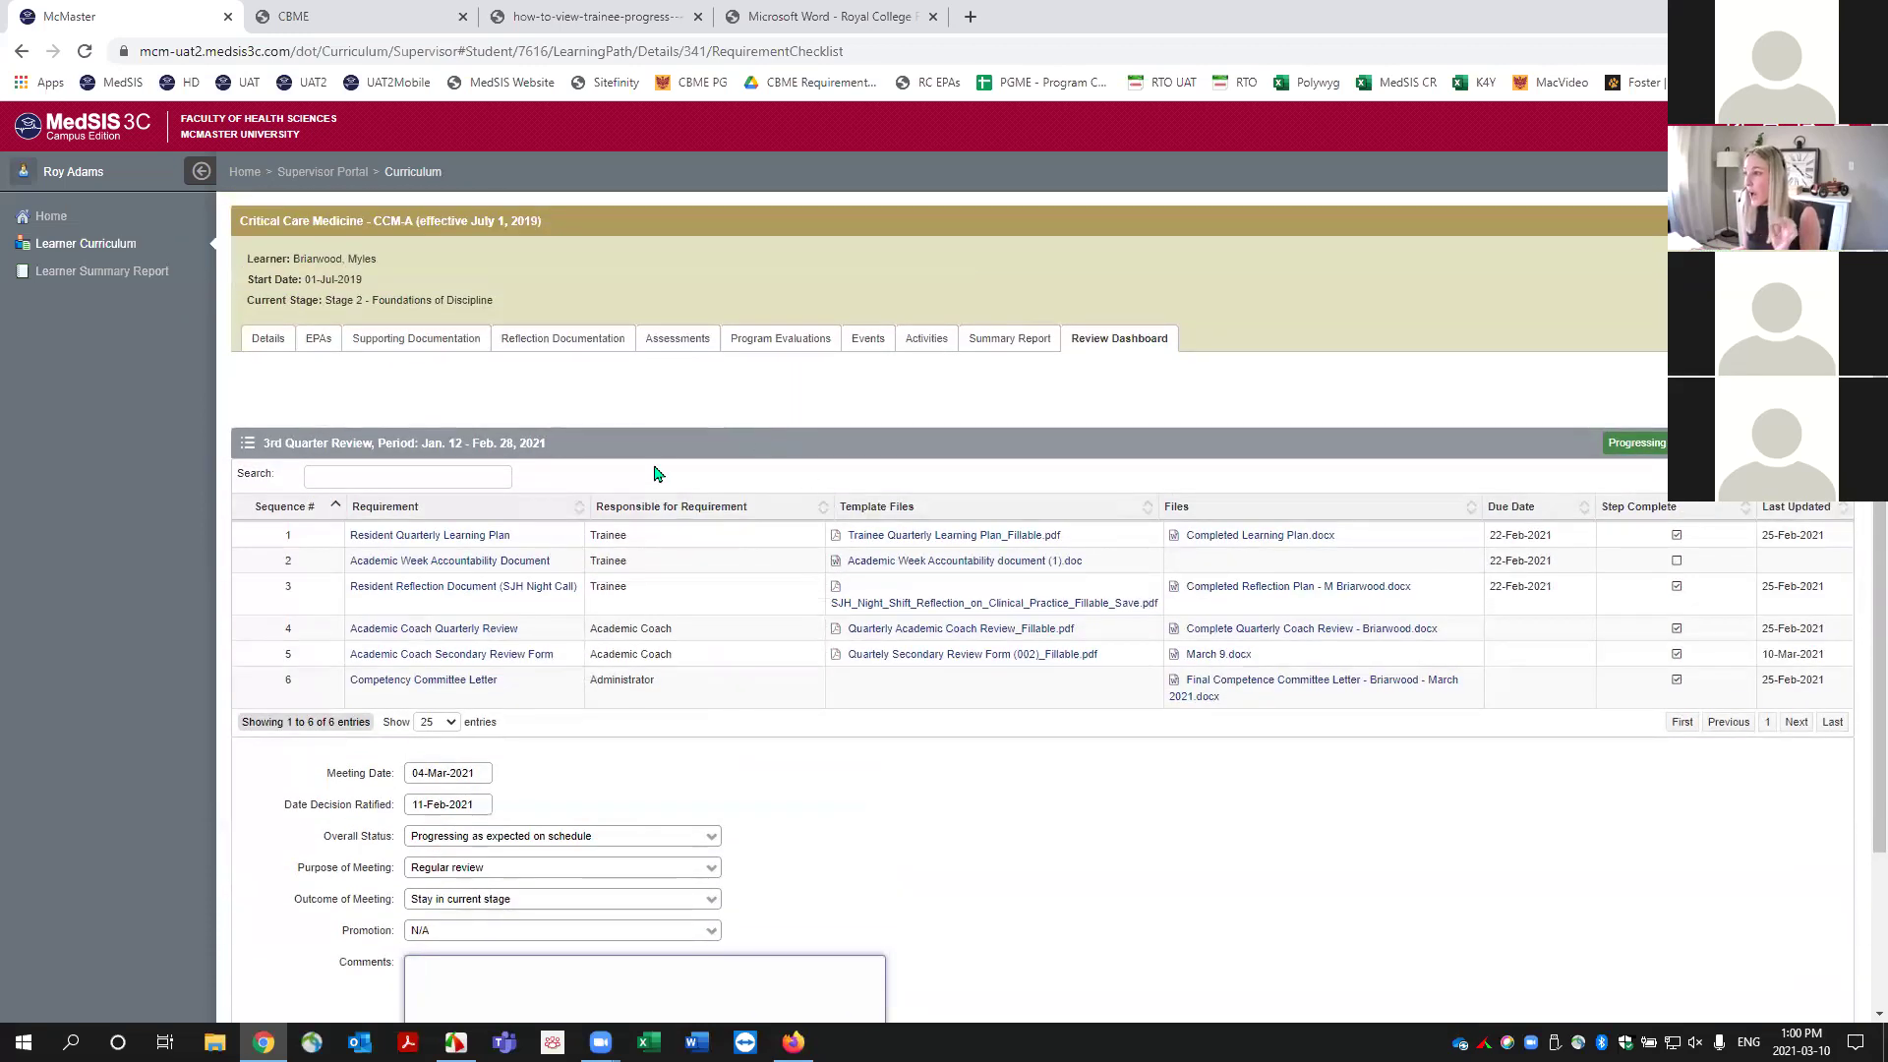
Review the administrators' Royal College guides on the MedSIS CBME training page and return to the learner's Review Dashboard.
click(329, 32)
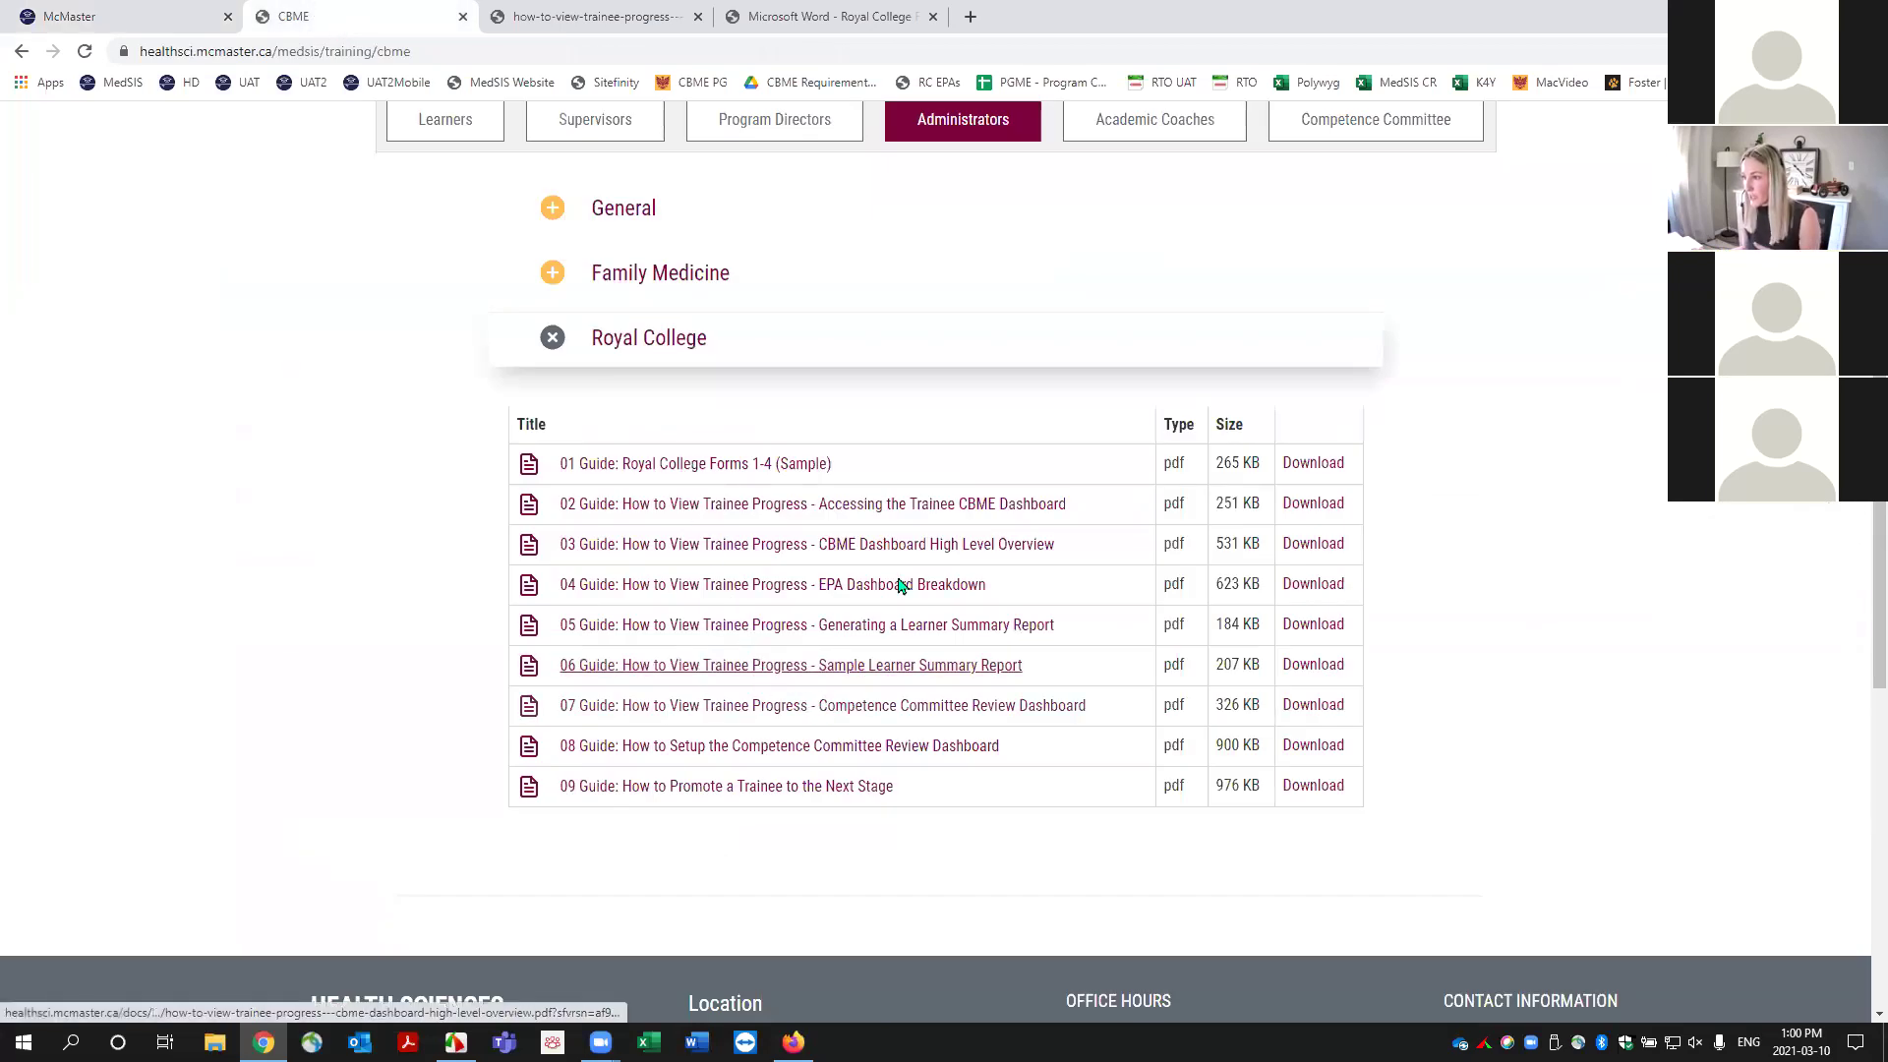
scroll(812, 714, up, 2)
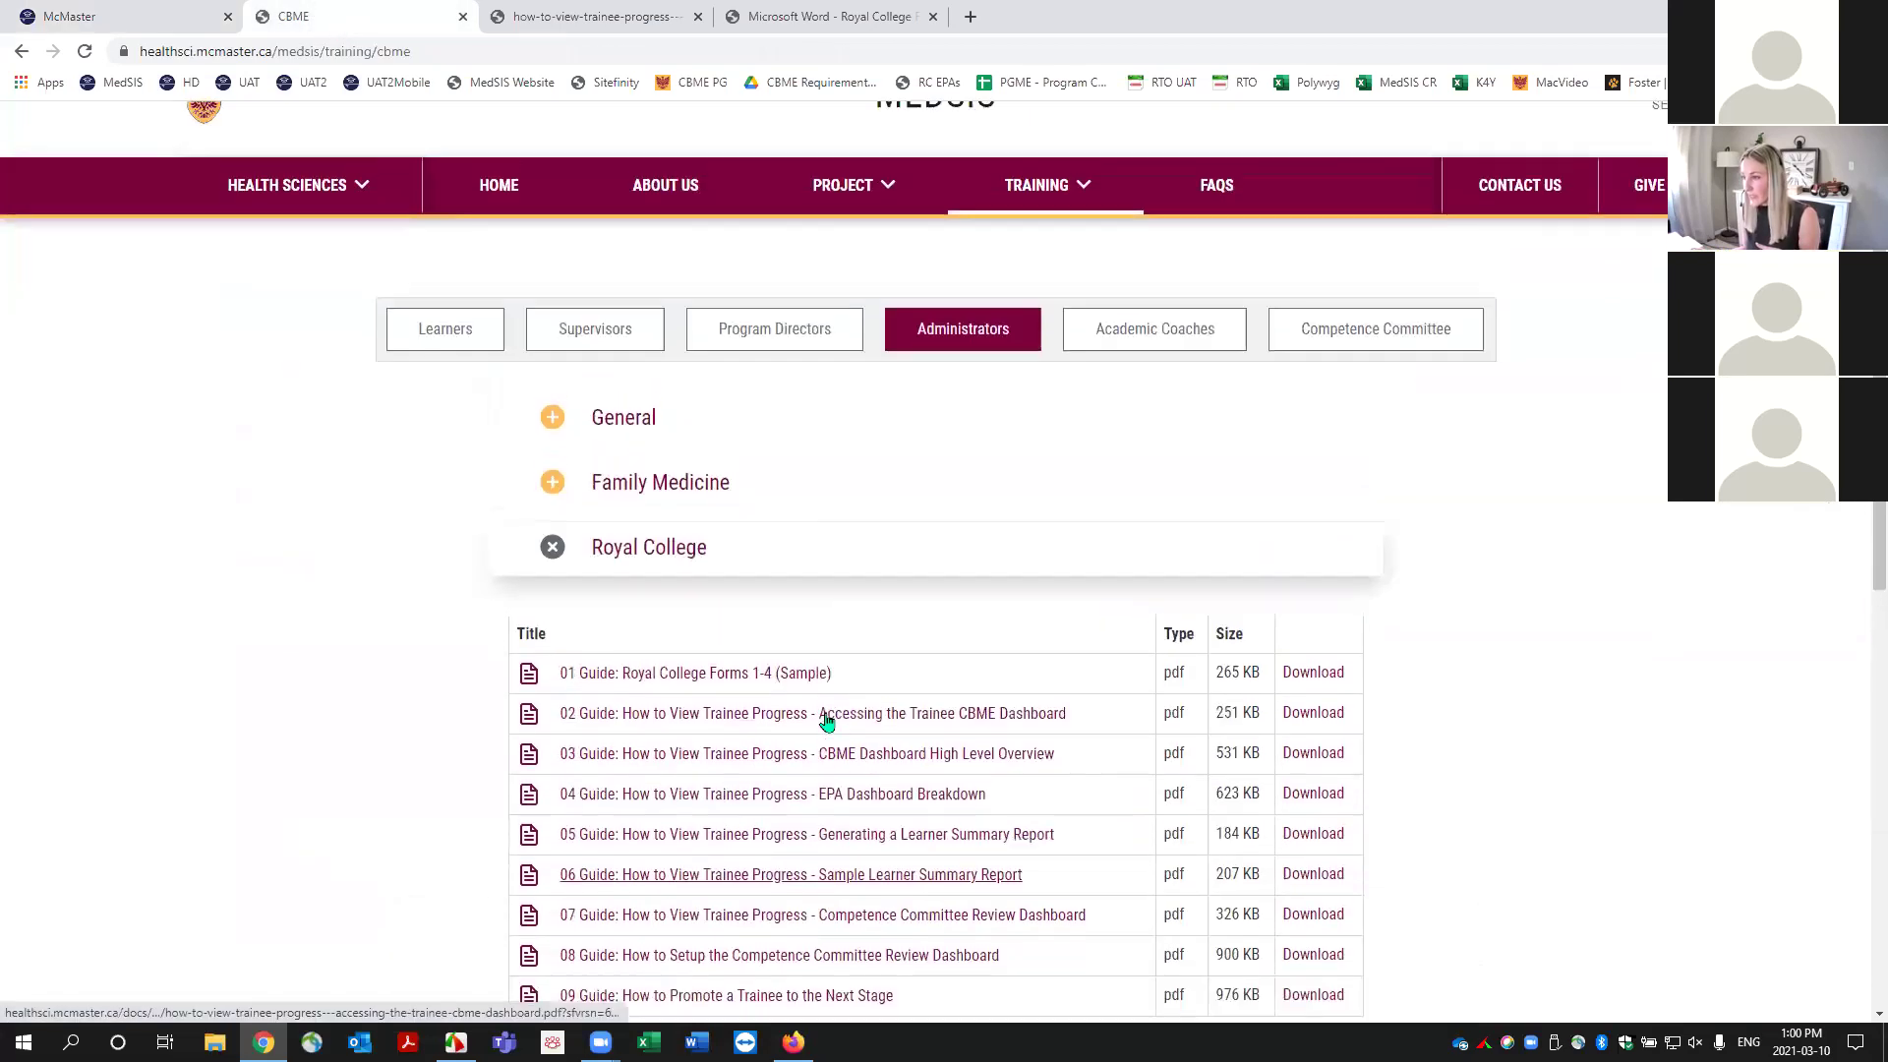
scroll(812, 715, down, 2)
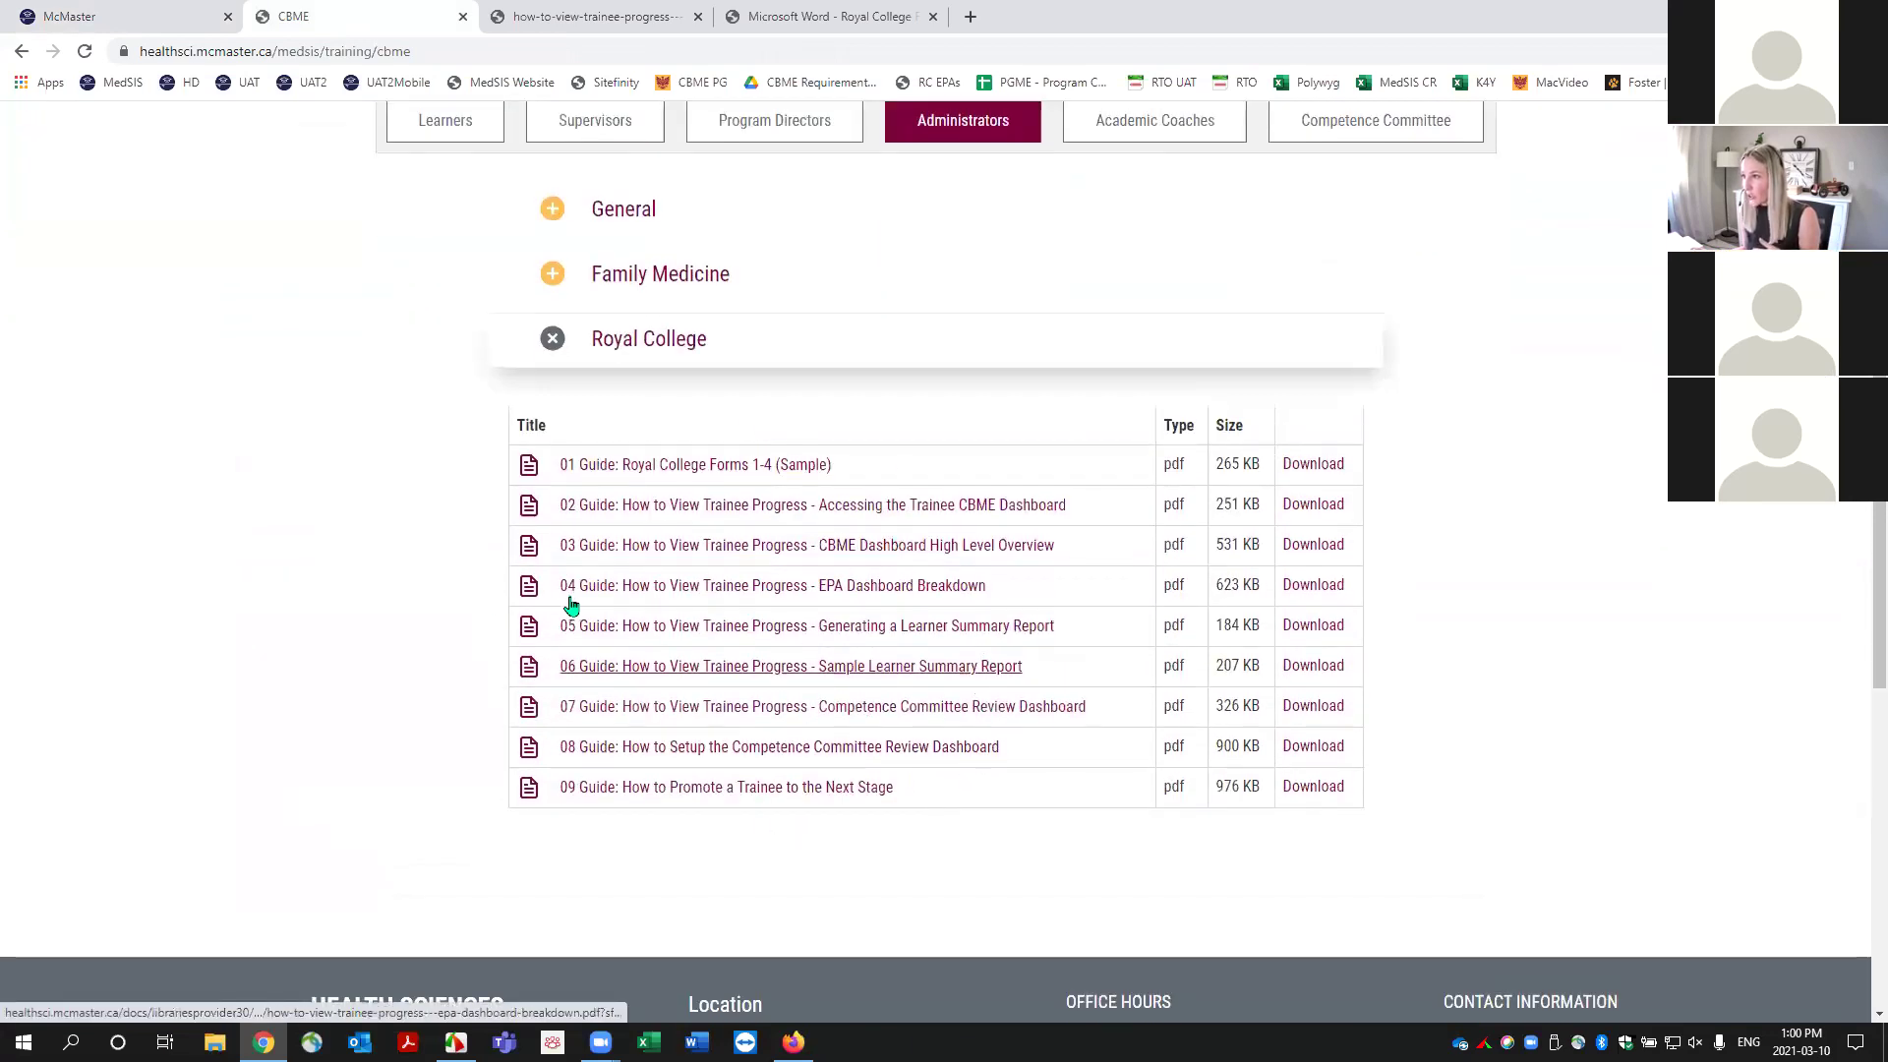
scroll(569, 602, up, 4)
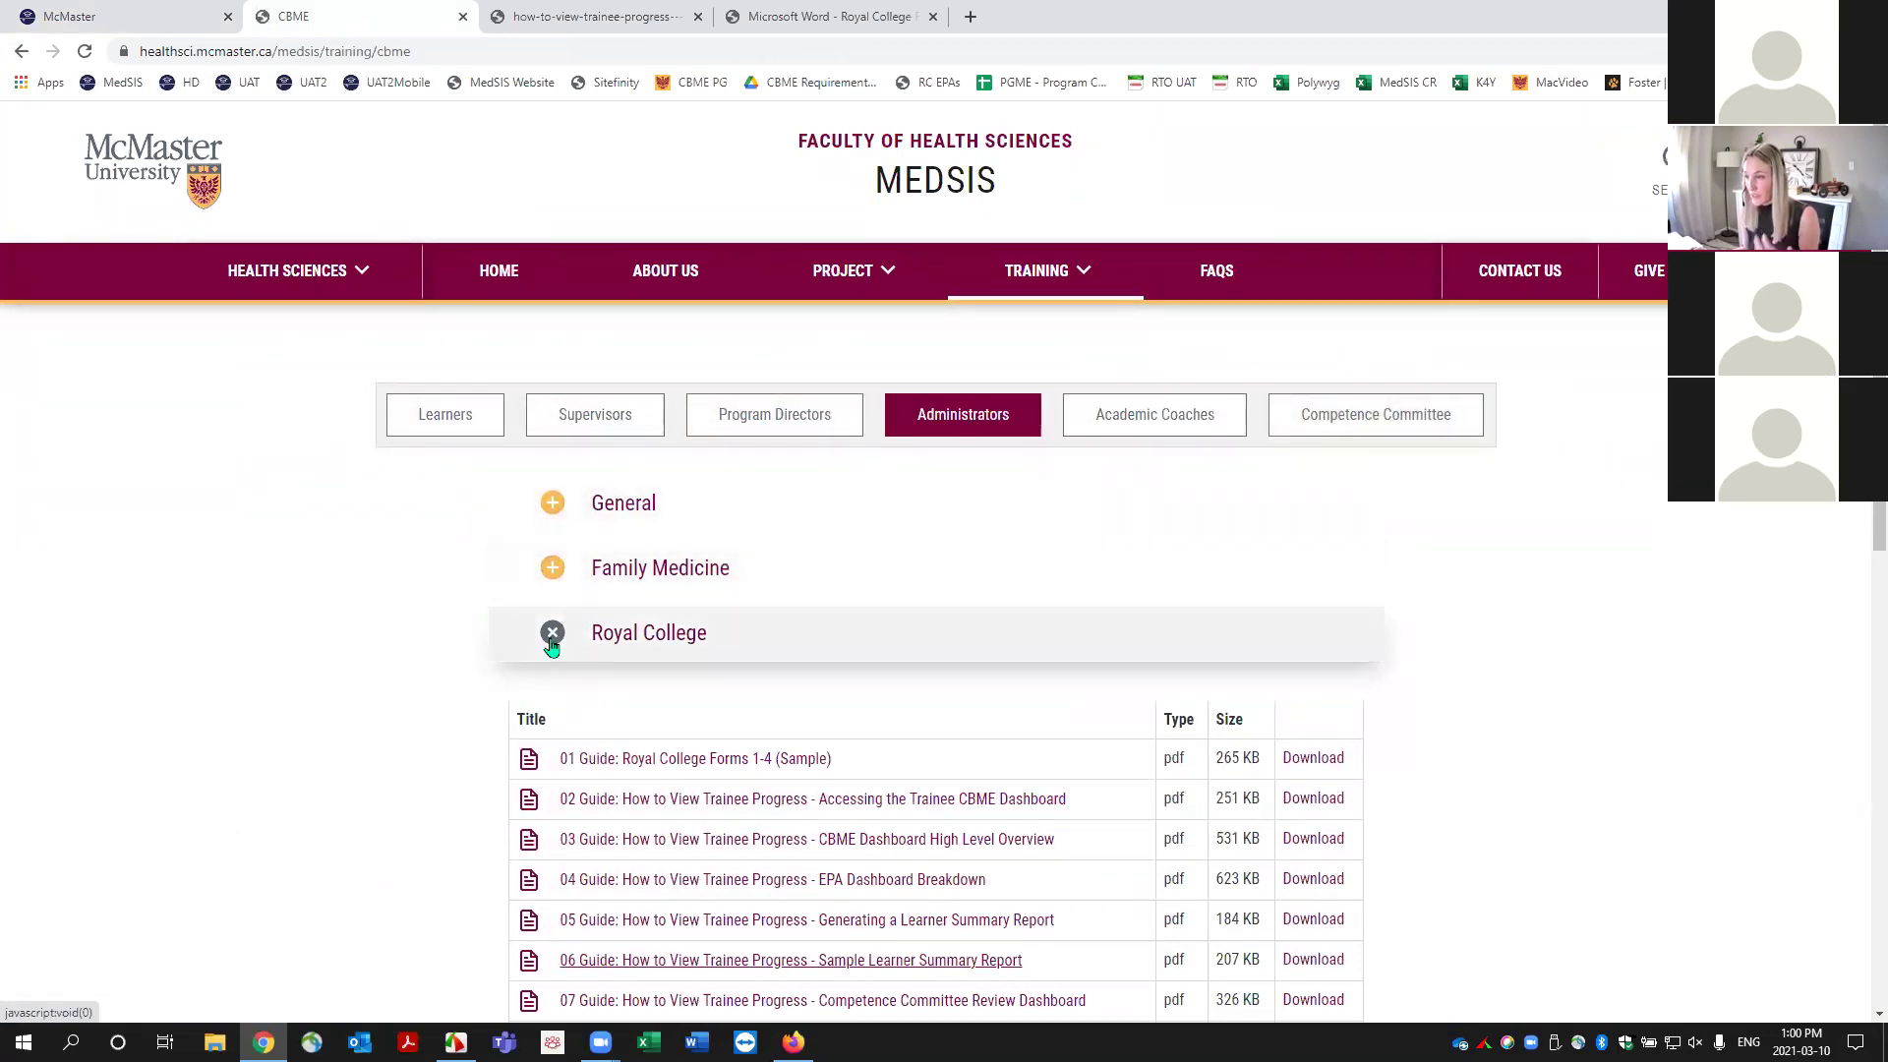
scroll(546, 649, down, 2)
scroll(546, 648, down, 2)
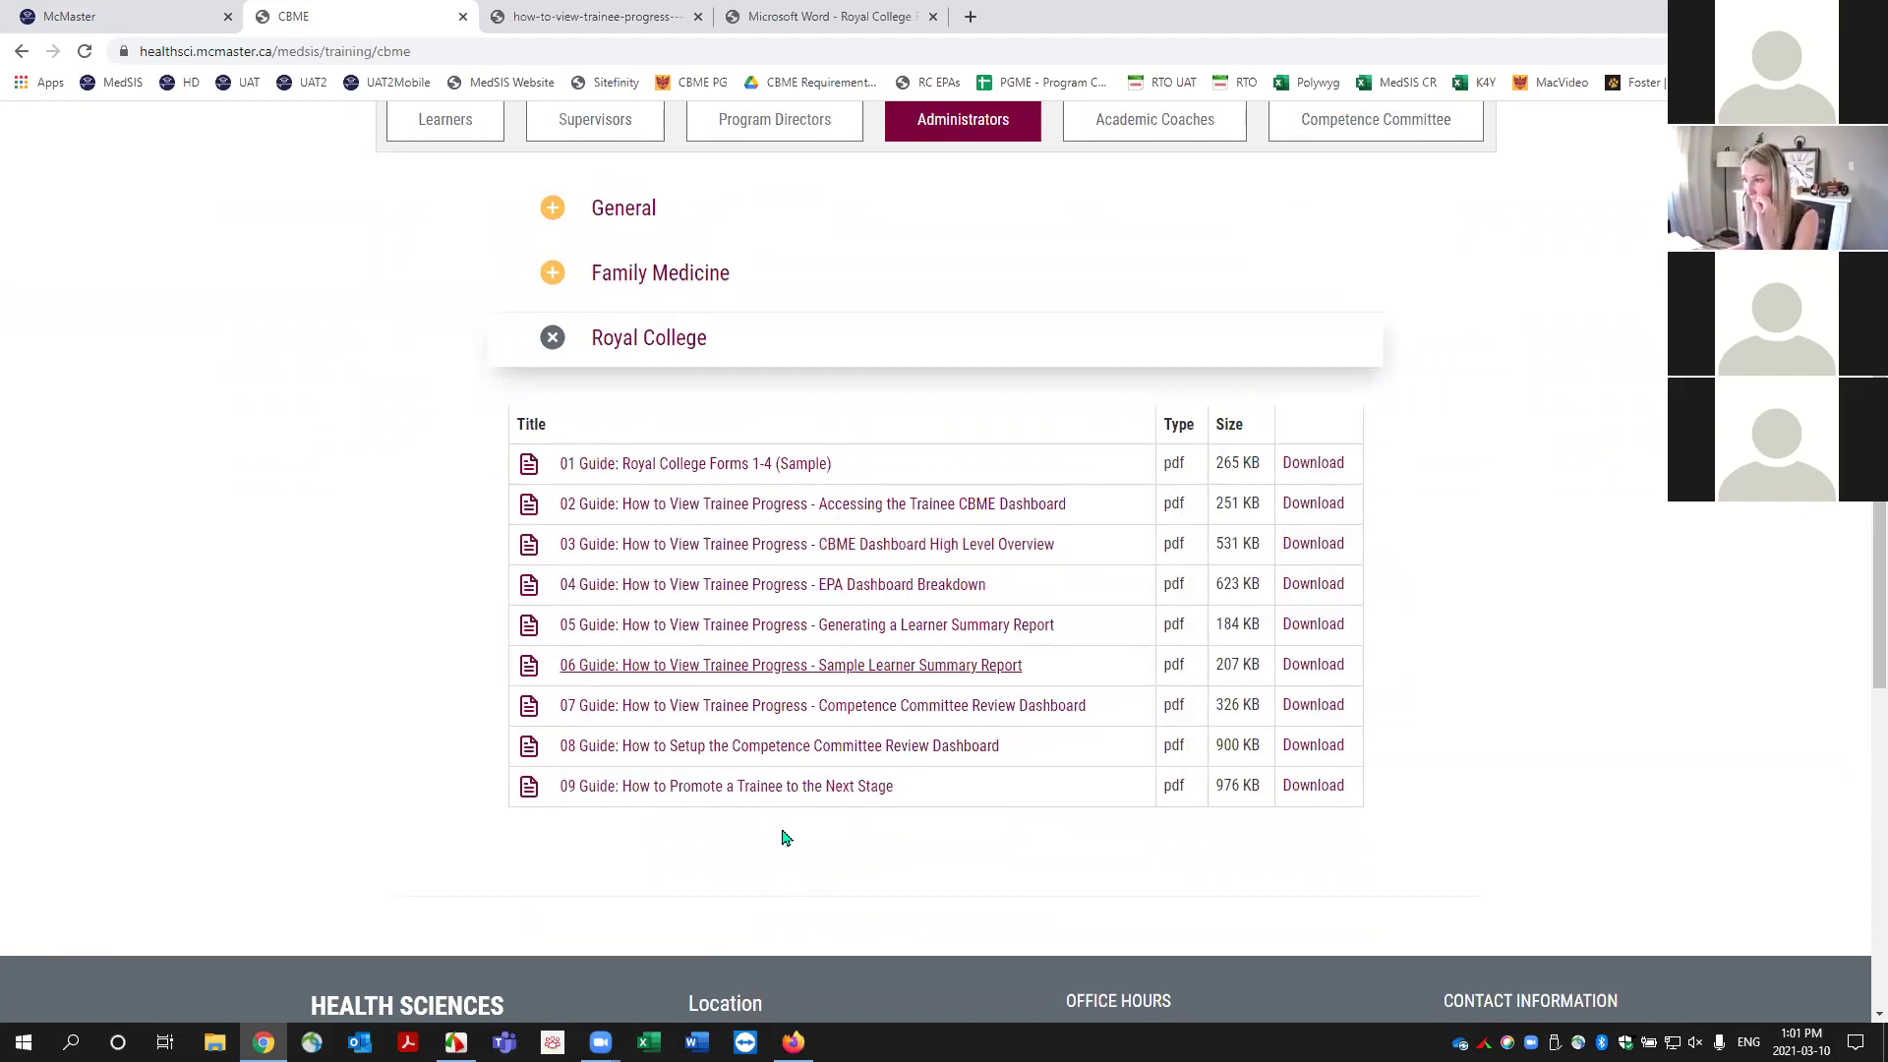
key(ctrl+shift+Tab)
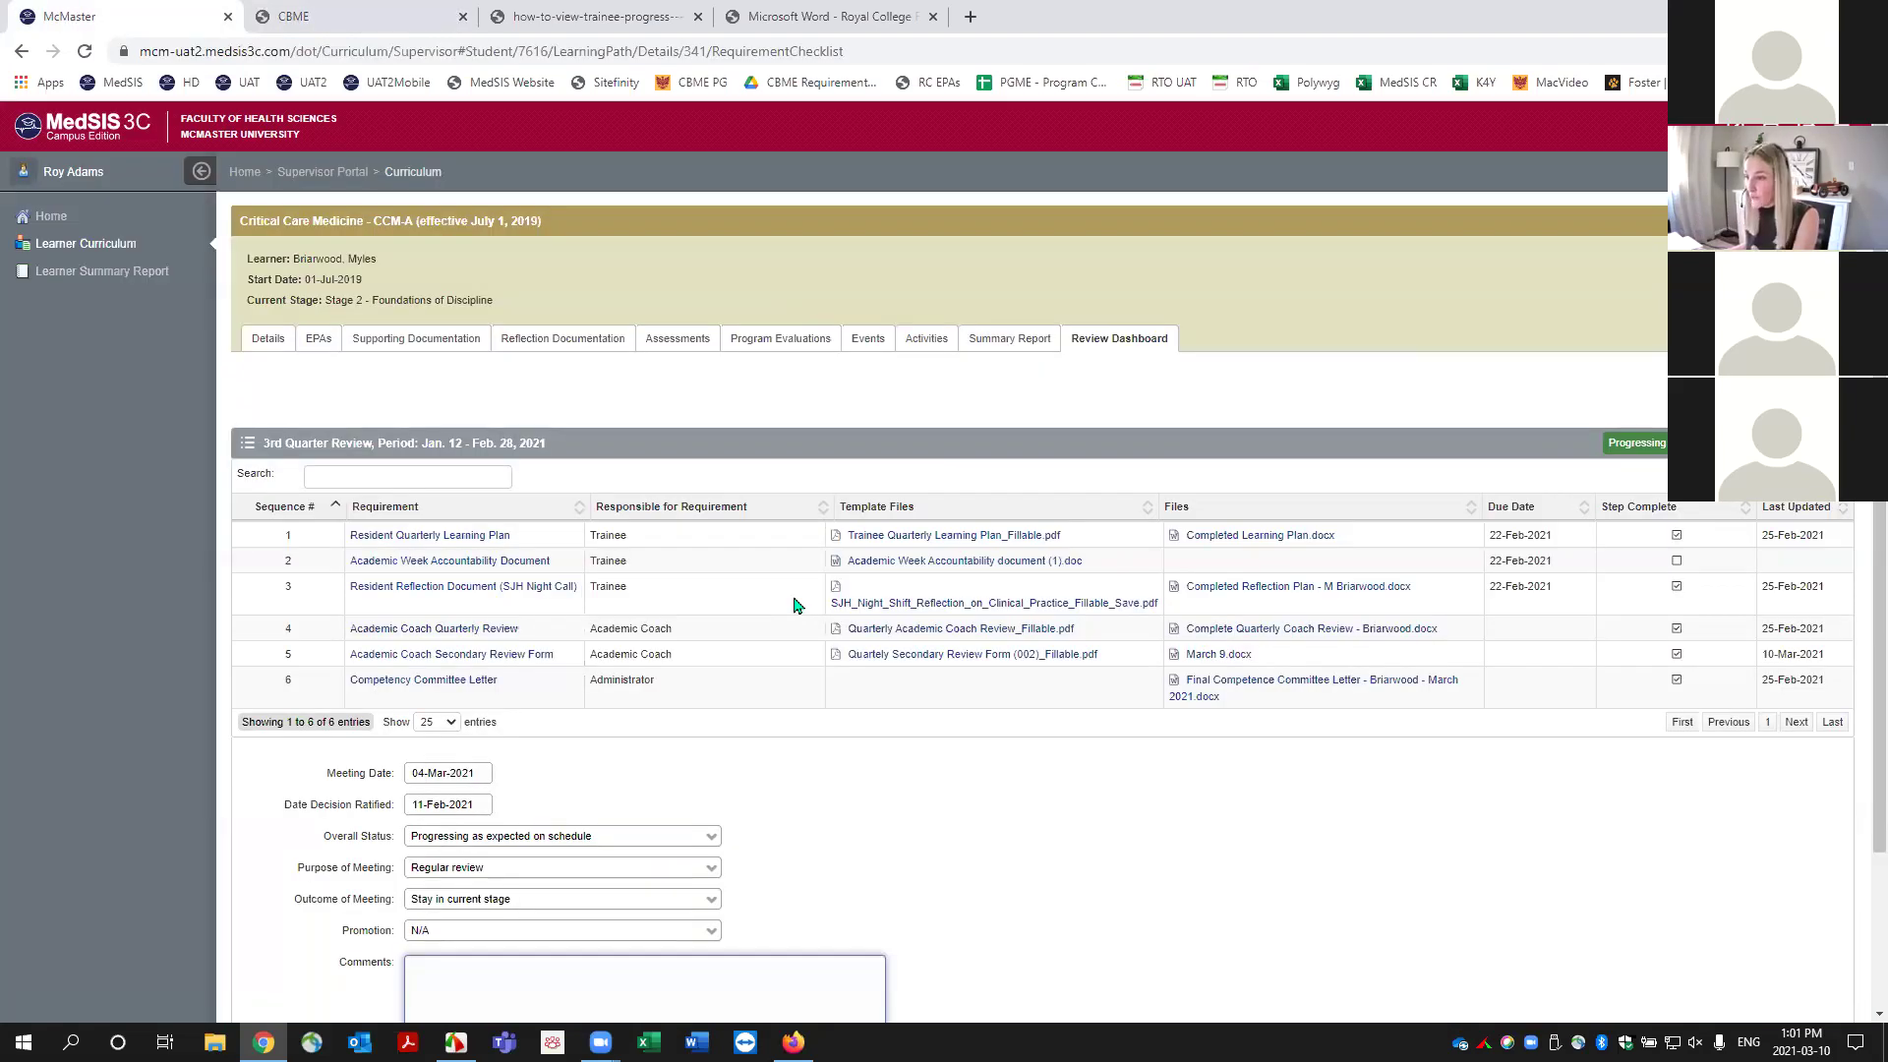